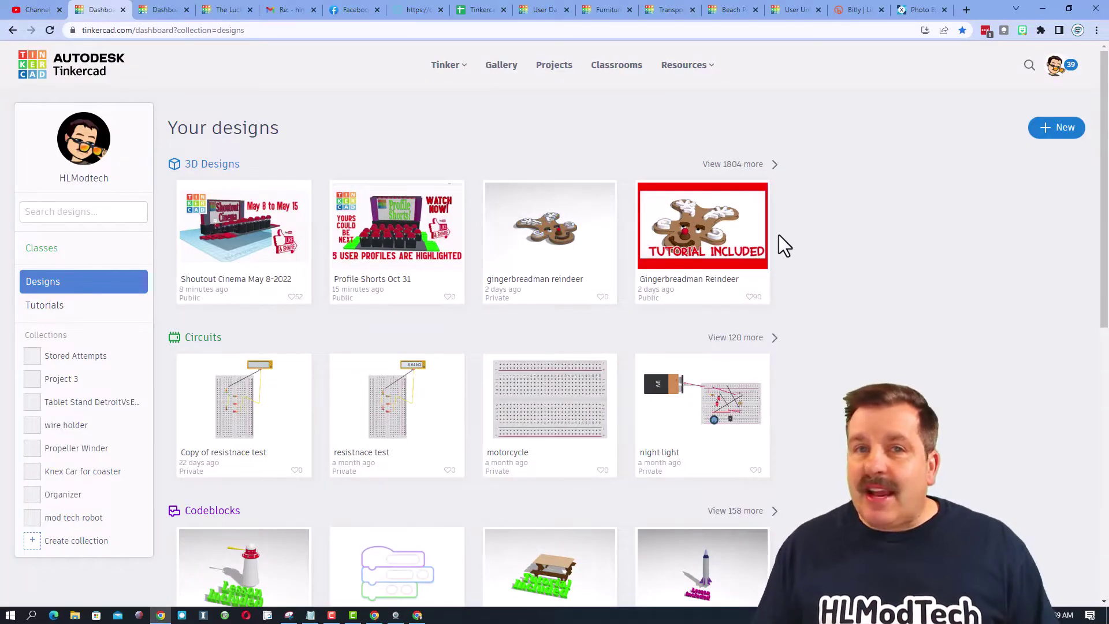
Create a new 3D design and name it "lighthouse".
{"action": "left_click", "coordinate": [1048, 124]}
{"action": "left_click", "coordinate": [1018, 166]}
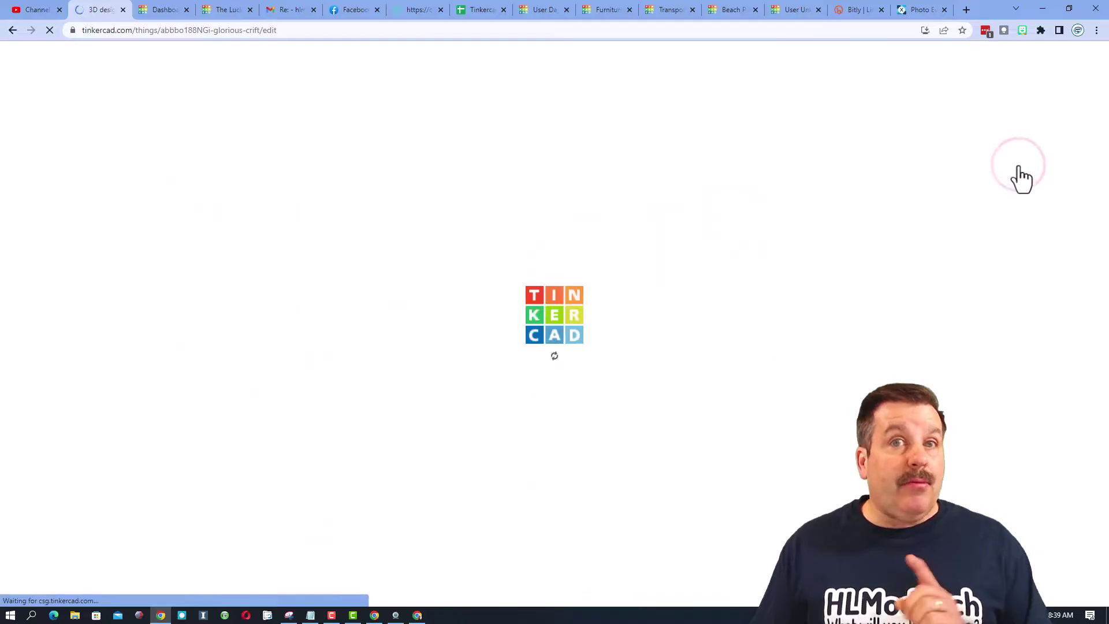
{"action": "left_click", "coordinate": [112, 55]}
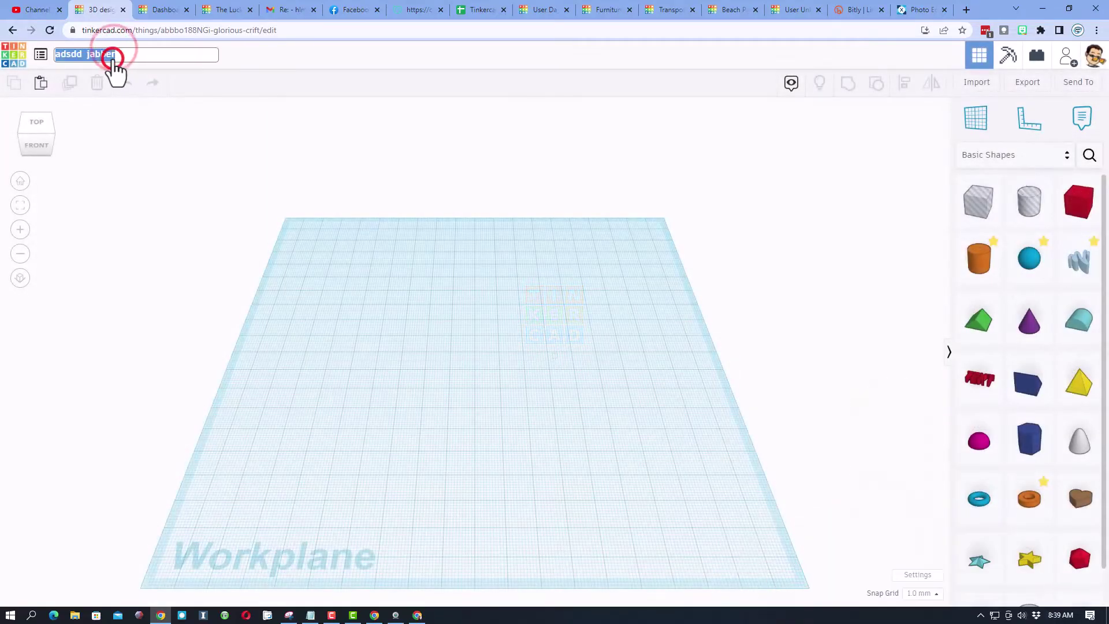
{"action": "type", "text": "lighthous"}
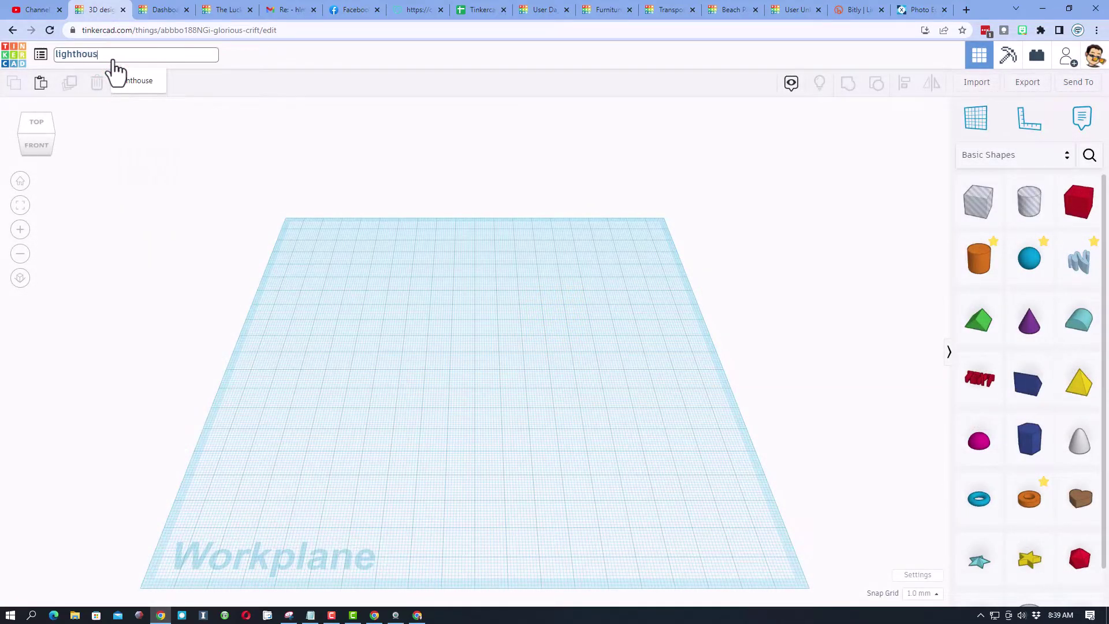
{"action": "type", "text": "e"}
{"action": "key", "text": "Return"}
Place a cone near the middle of the workplane and set its base radius to 20 and top radius to 10.
{"action": "right_click_drag", "start_coordinate": [335, 380], "coordinate": [269, 362]}
{"action": "left_click_drag", "start_coordinate": [1029, 345], "coordinate": [442, 361]}
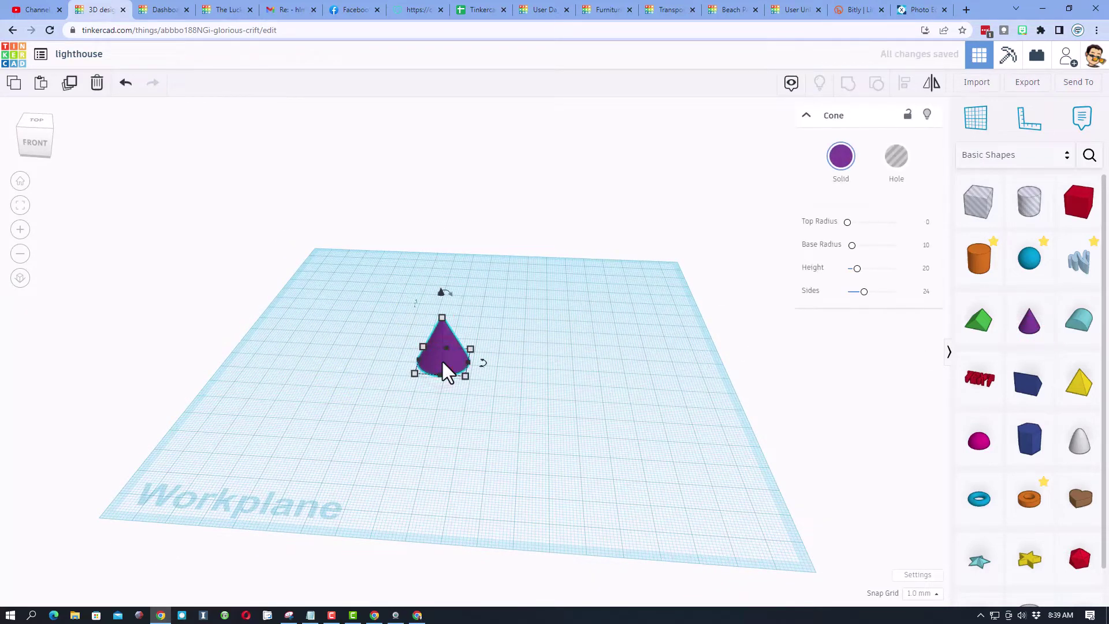
{"action": "left_click", "coordinate": [927, 245]}
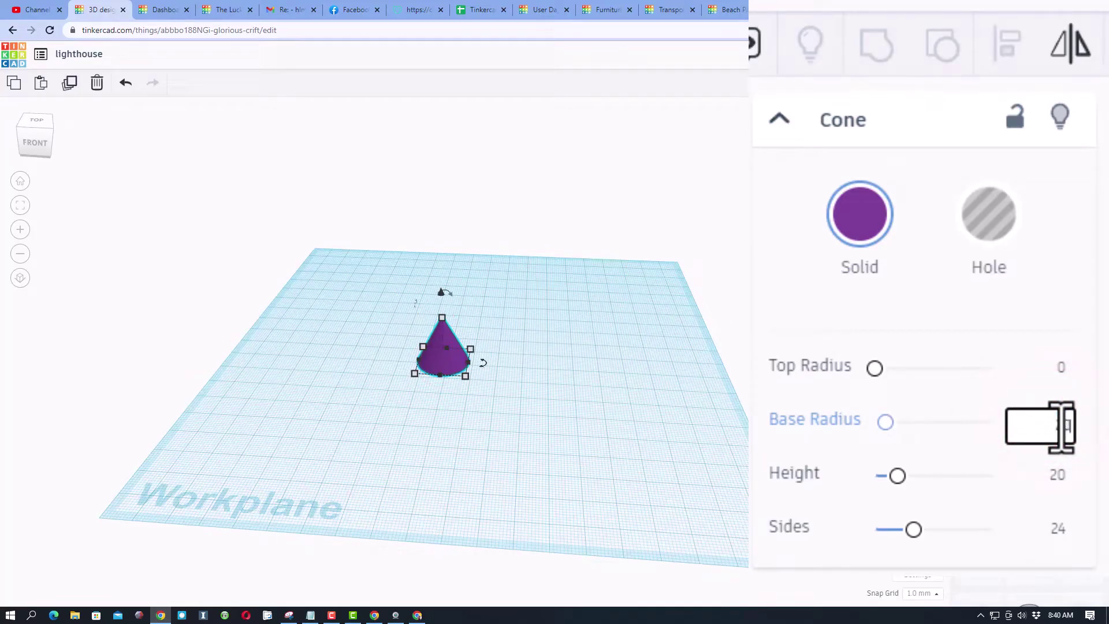
{"action": "type", "text": "20"}
{"action": "key", "text": "Return"}
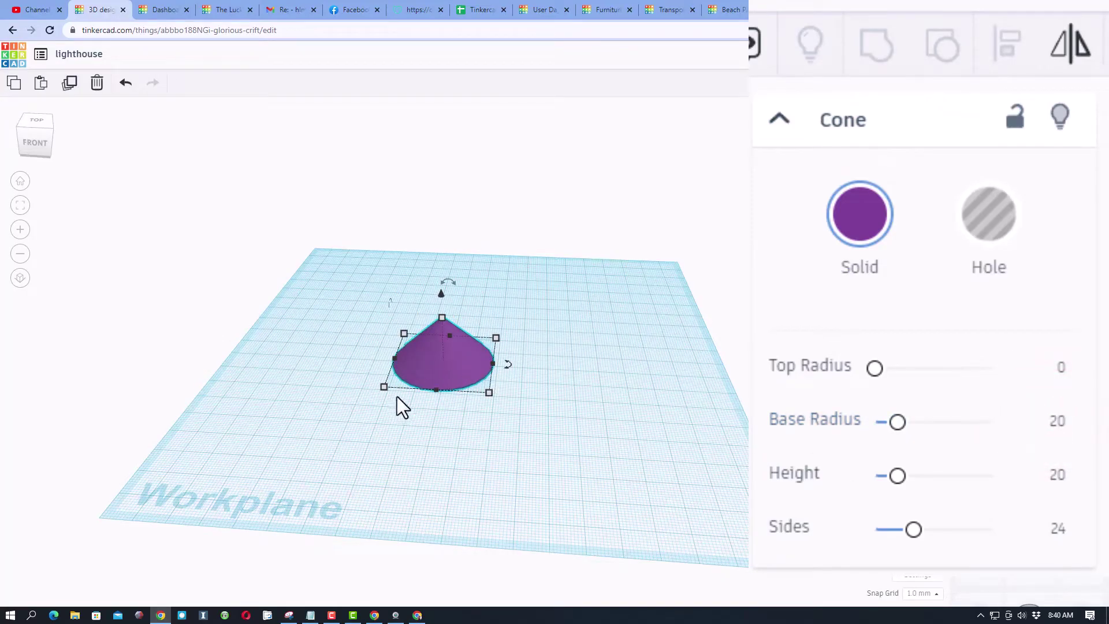
{"action": "left_click", "coordinate": [1059, 373]}
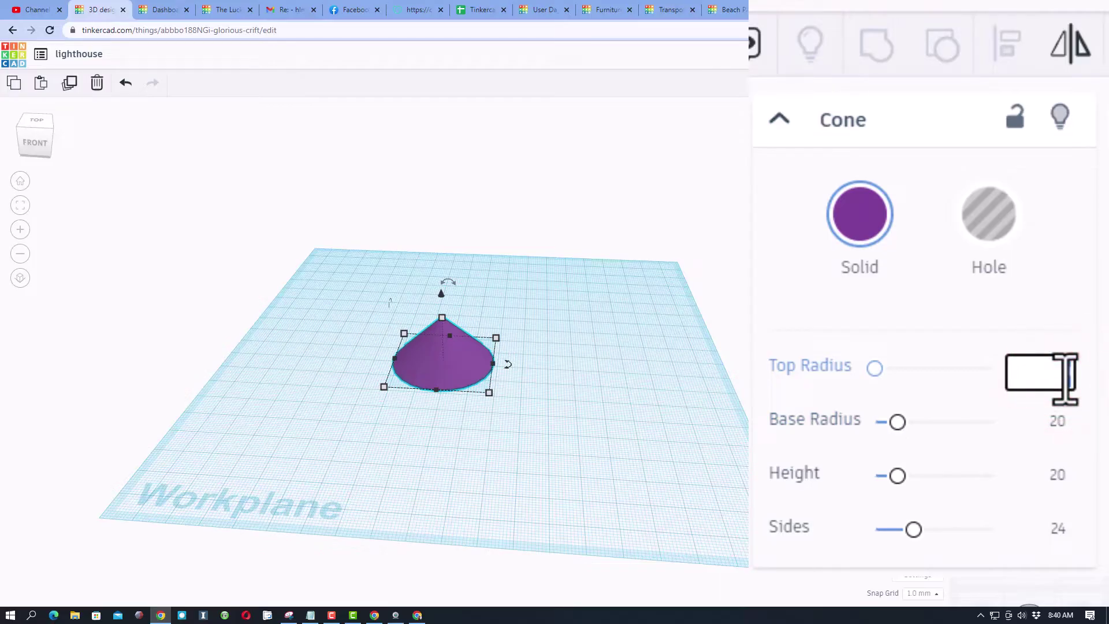
{"action": "type", "text": "10"}
{"action": "key", "text": "Return"}
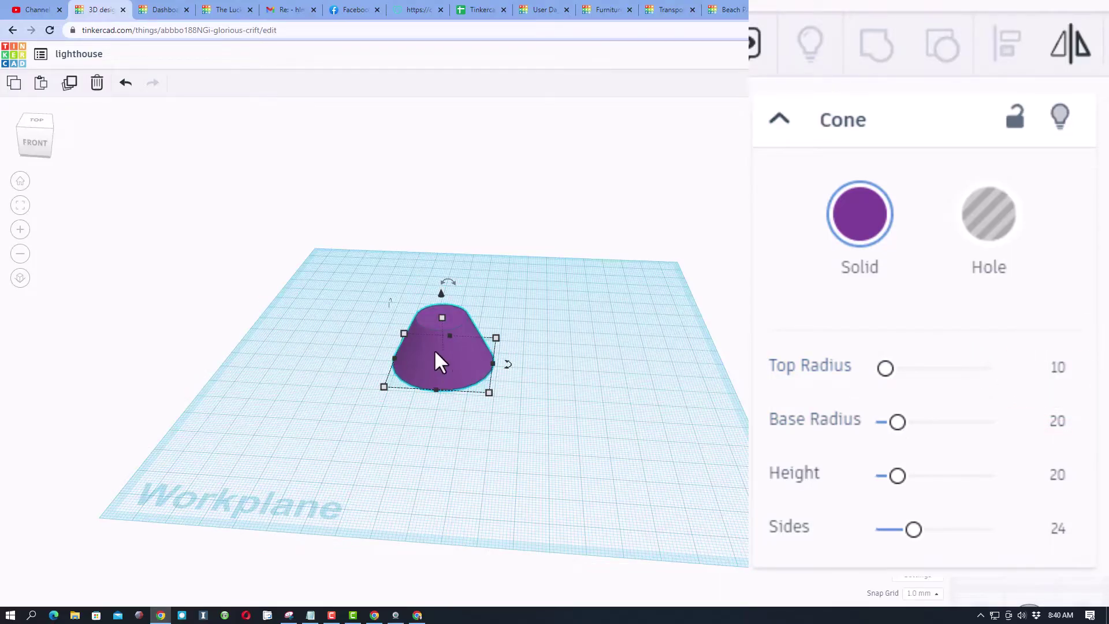
Try heights of 50 and 60 for the tapered cone.
{"action": "left_click", "coordinate": [1057, 475]}
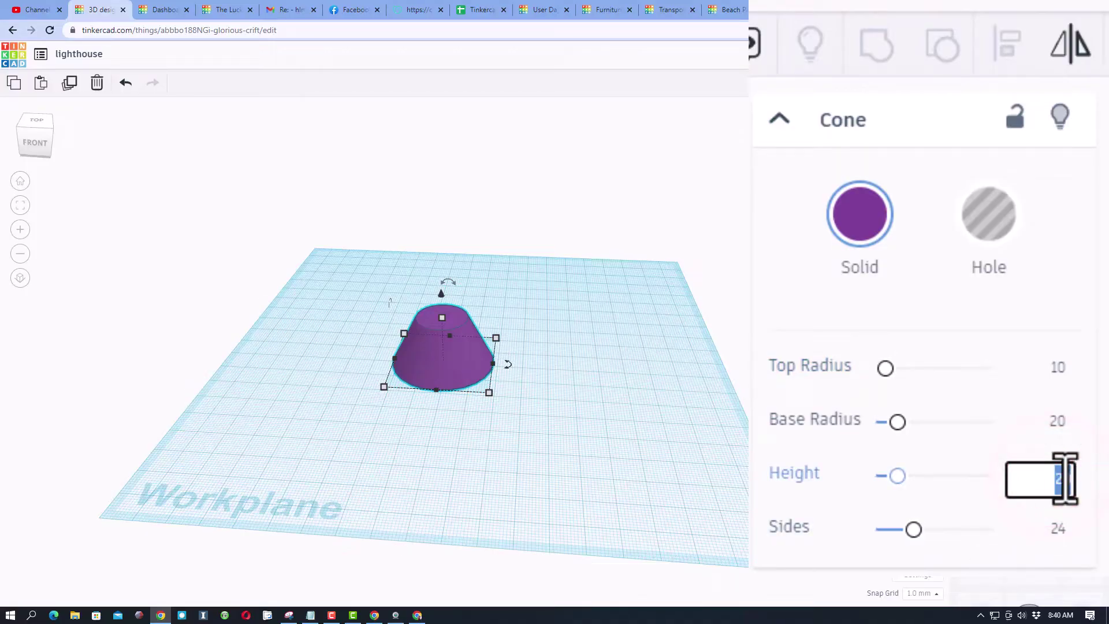
{"action": "type", "text": "50"}
{"action": "key", "text": "Return"}
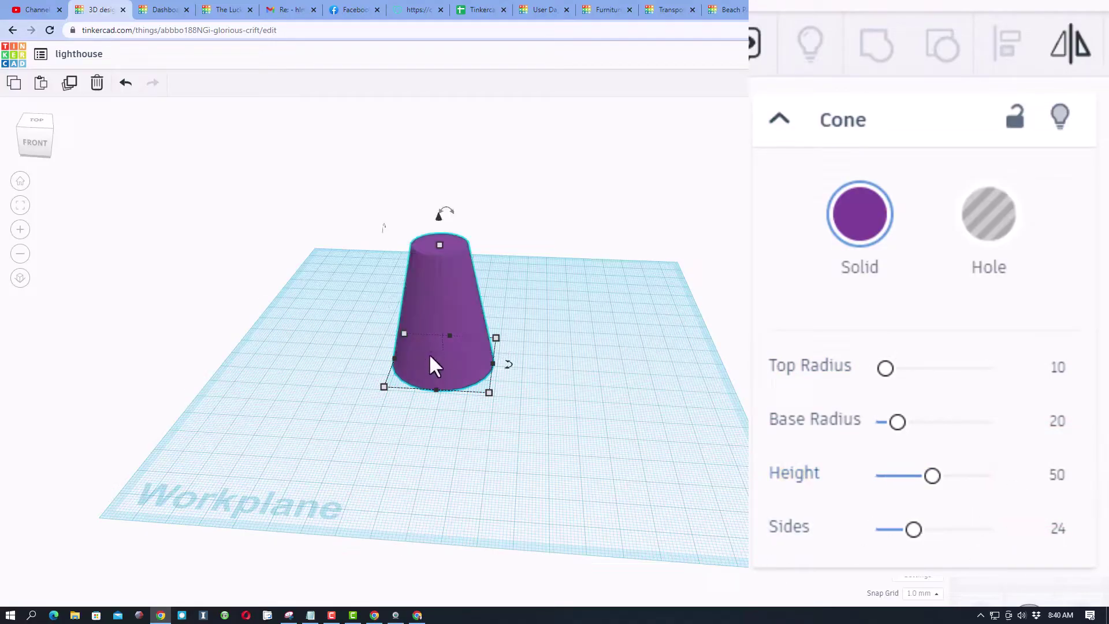
{"action": "left_click", "coordinate": [1051, 480]}
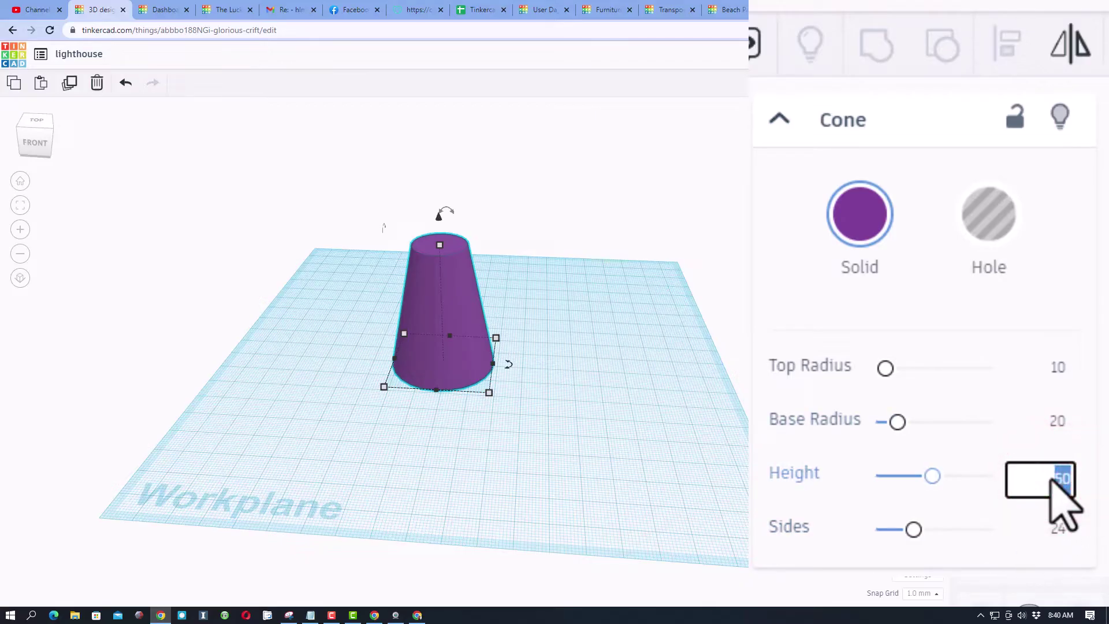
{"action": "key", "text": "Return"}
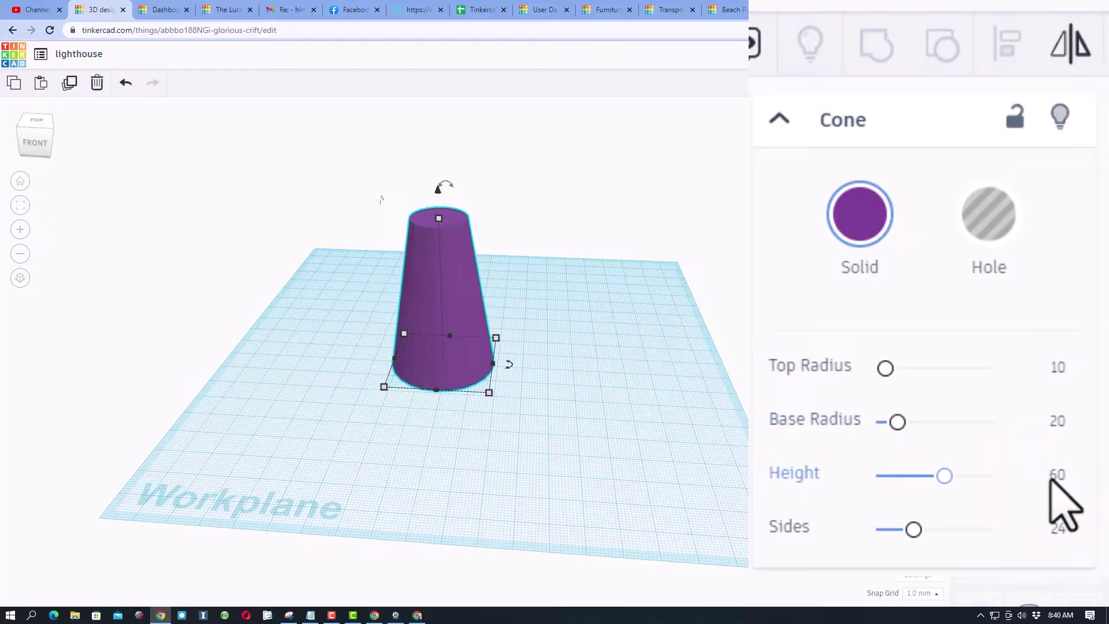
Set the tapered cone's height to 70 and increase its number of sides to 64.
{"action": "left_click", "coordinate": [1051, 478]}
{"action": "type", "text": "70"}
{"action": "key", "text": "Return"}
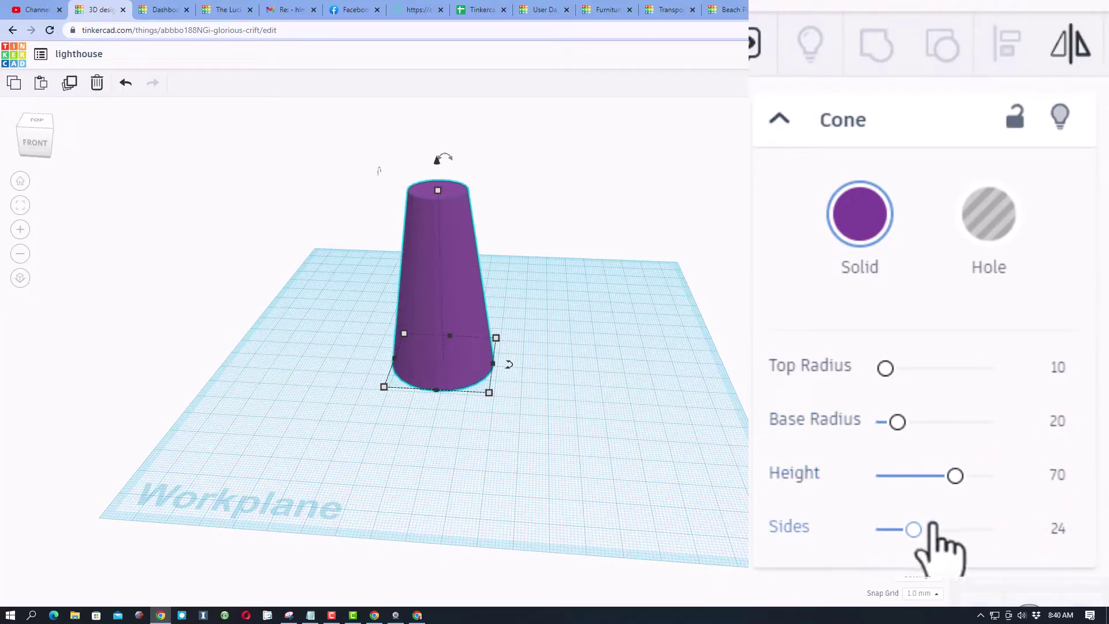
{"action": "left_click_drag", "start_coordinate": [912, 528], "coordinate": [1039, 539]}
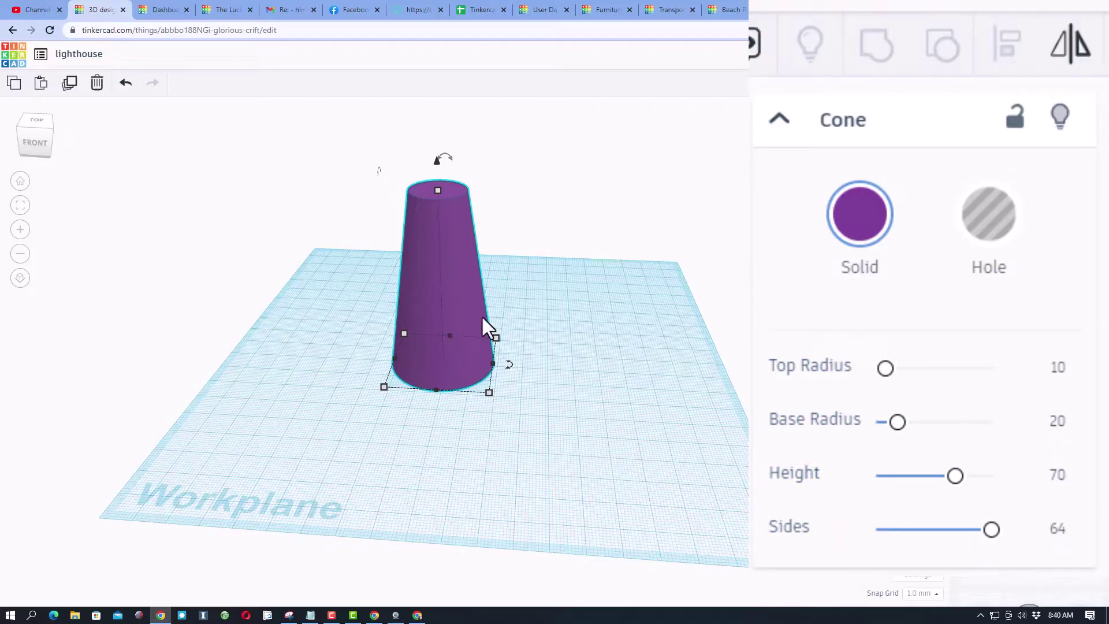
Duplicate the tapered cone and place the copy beside it, offset about 51 mm sideways and 6 mm toward the front.
{"action": "left_click", "coordinate": [733, 306]}
{"action": "left_click", "coordinate": [467, 307]}
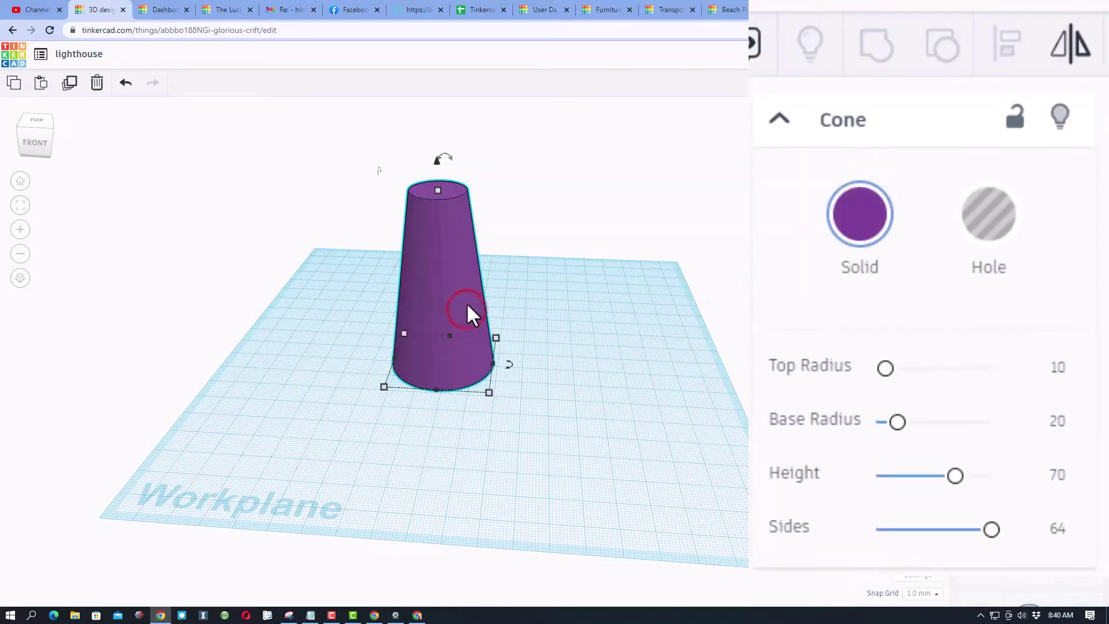
{"action": "left_click_drag", "start_coordinate": [467, 305], "coordinate": [490, 317]}
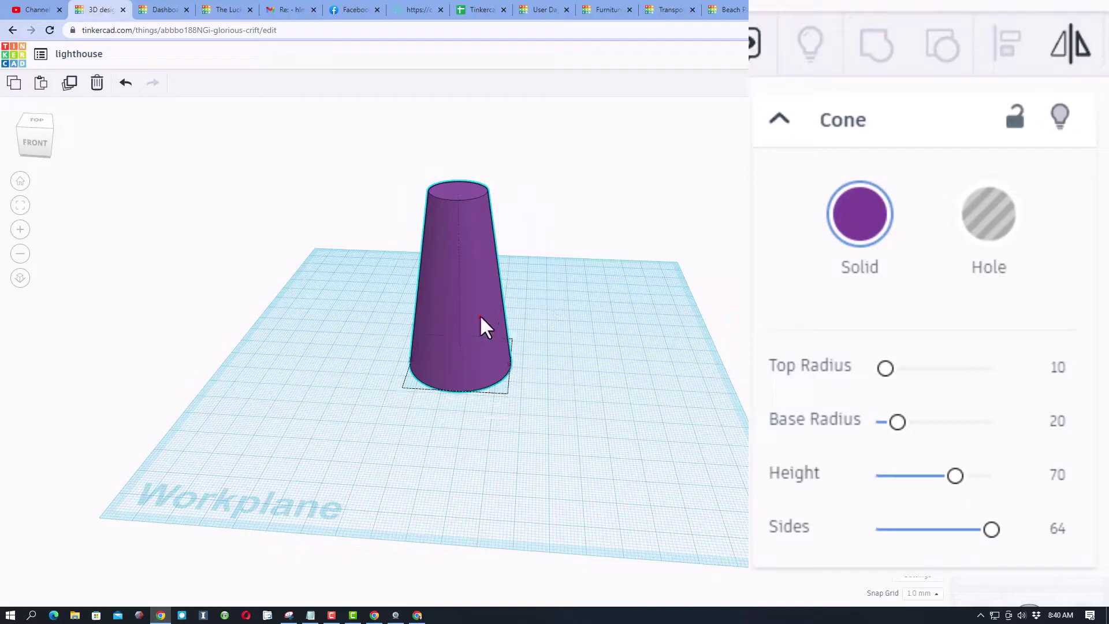
{"action": "left_click", "coordinate": [560, 303]}
{"action": "left_click", "coordinate": [482, 315]}
{"action": "left_click_drag", "start_coordinate": [482, 315], "coordinate": [636, 338], "text": "alt"}
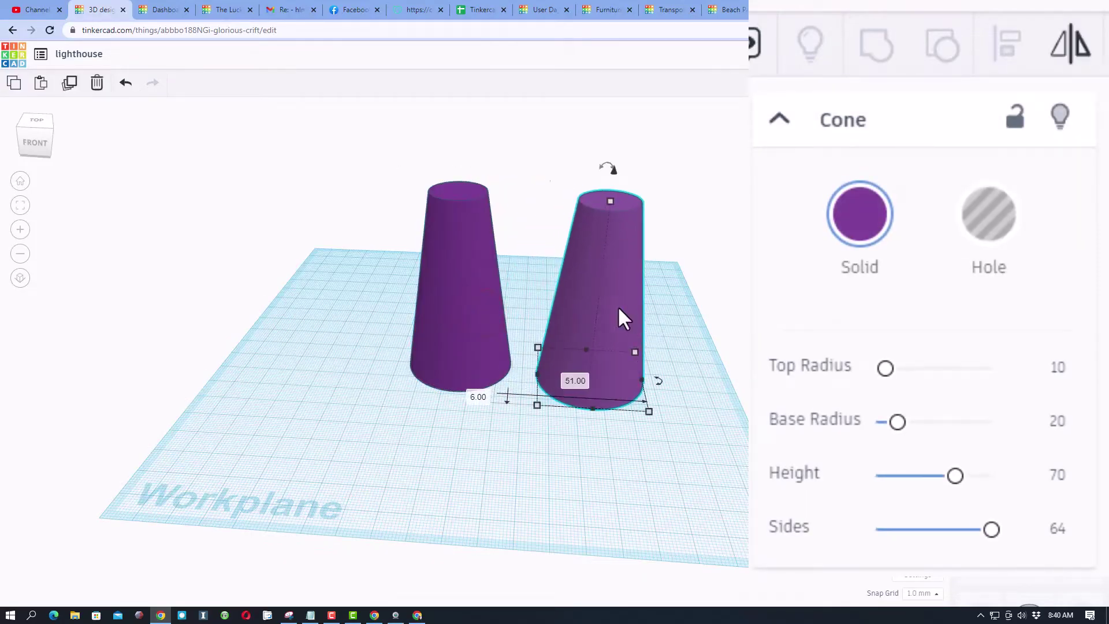
Set the copied cone's top radius to 8, base radius to 18 and height to 71, and turn it into a hole.
{"action": "left_click", "coordinate": [1060, 366]}
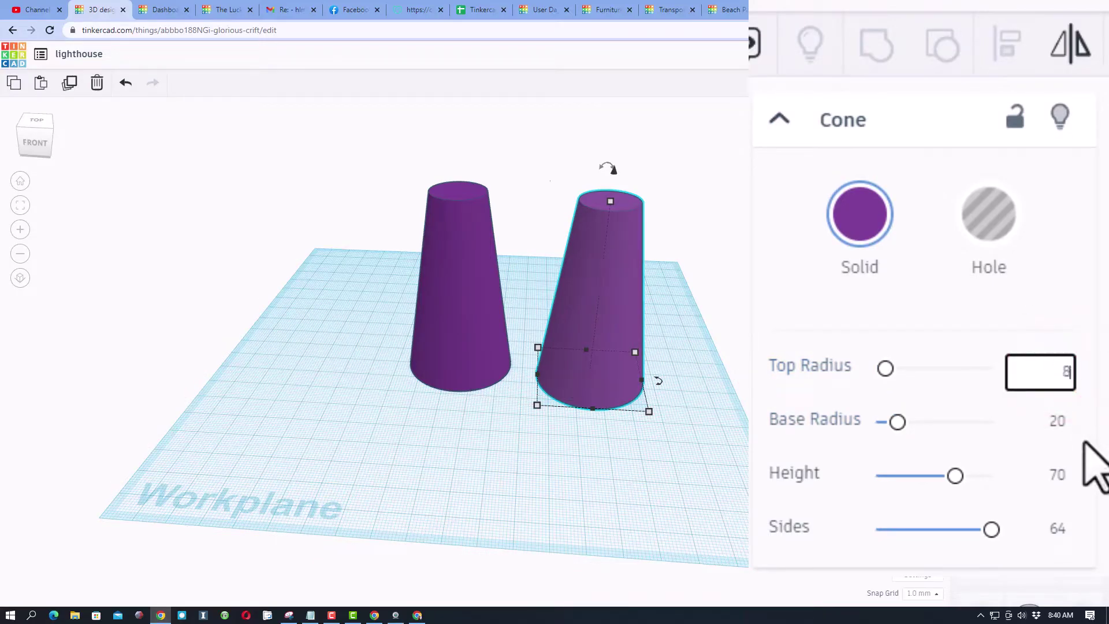
{"action": "key", "text": "Return"}
{"action": "left_click", "coordinate": [1056, 422]}
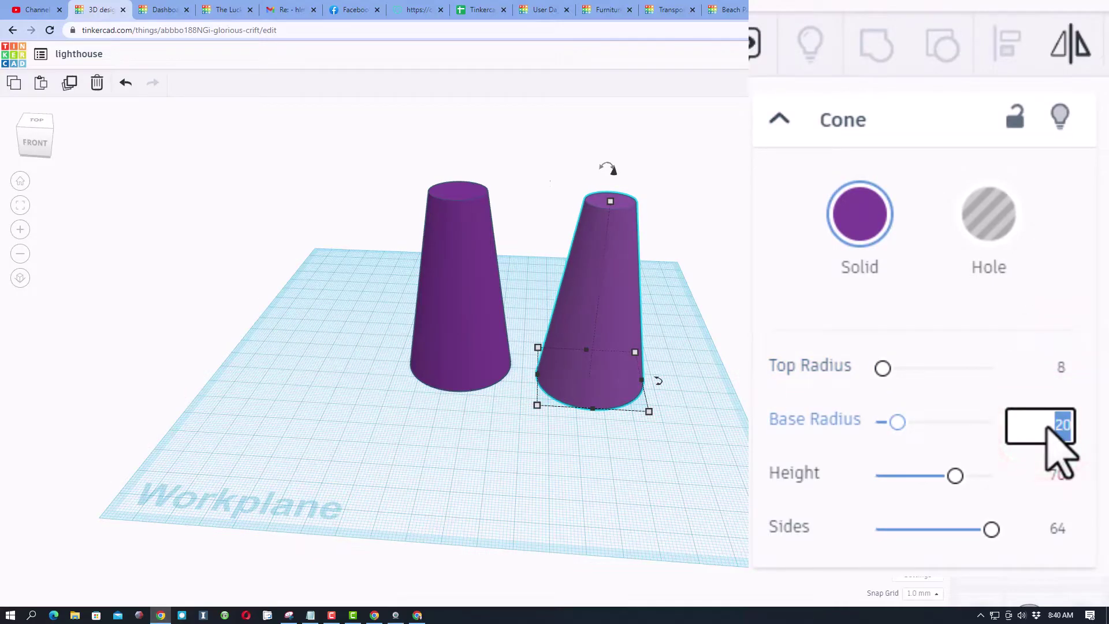
{"action": "type", "text": "18"}
{"action": "key", "text": "Return"}
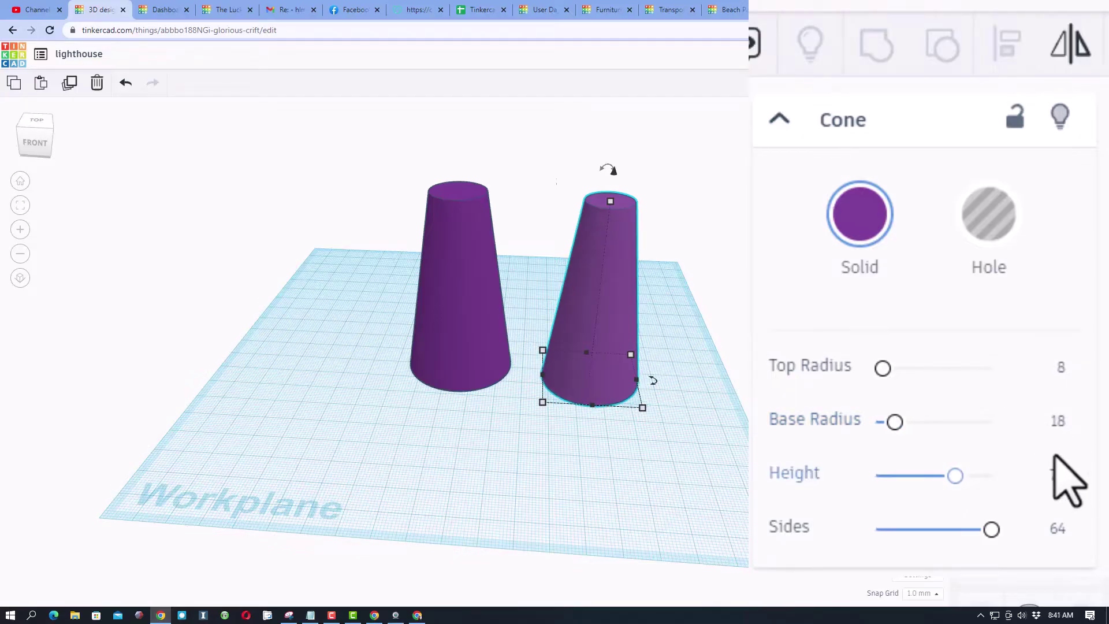
{"action": "left_click", "coordinate": [1056, 475]}
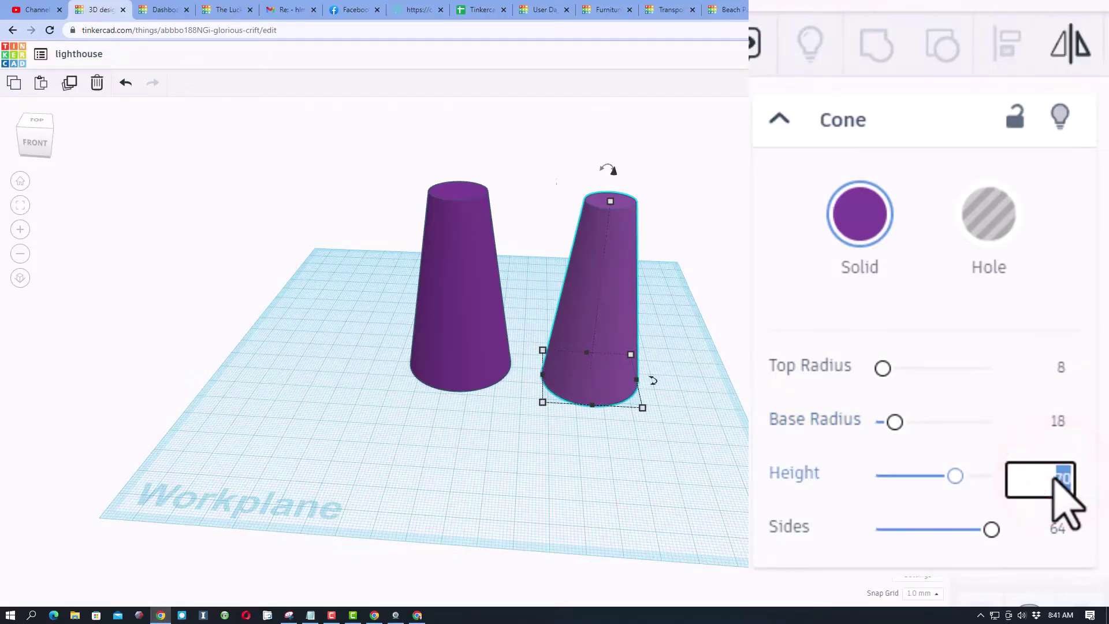
{"action": "type", "text": "71"}
{"action": "key", "text": "Return"}
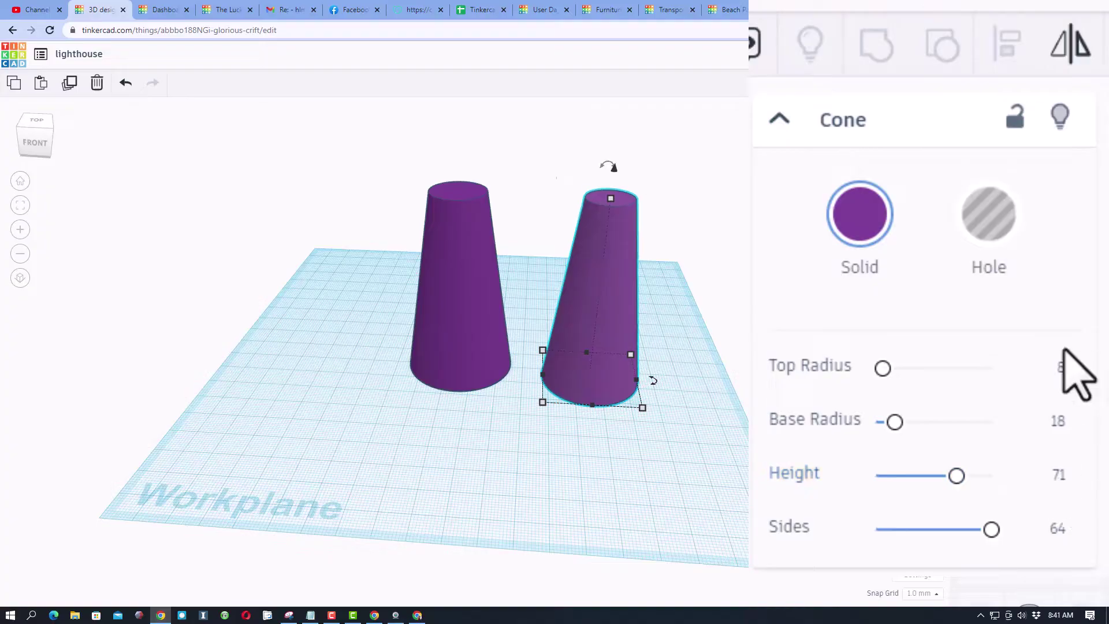
{"action": "left_click", "coordinate": [986, 228]}
{"action": "left_click", "coordinate": [728, 321]}
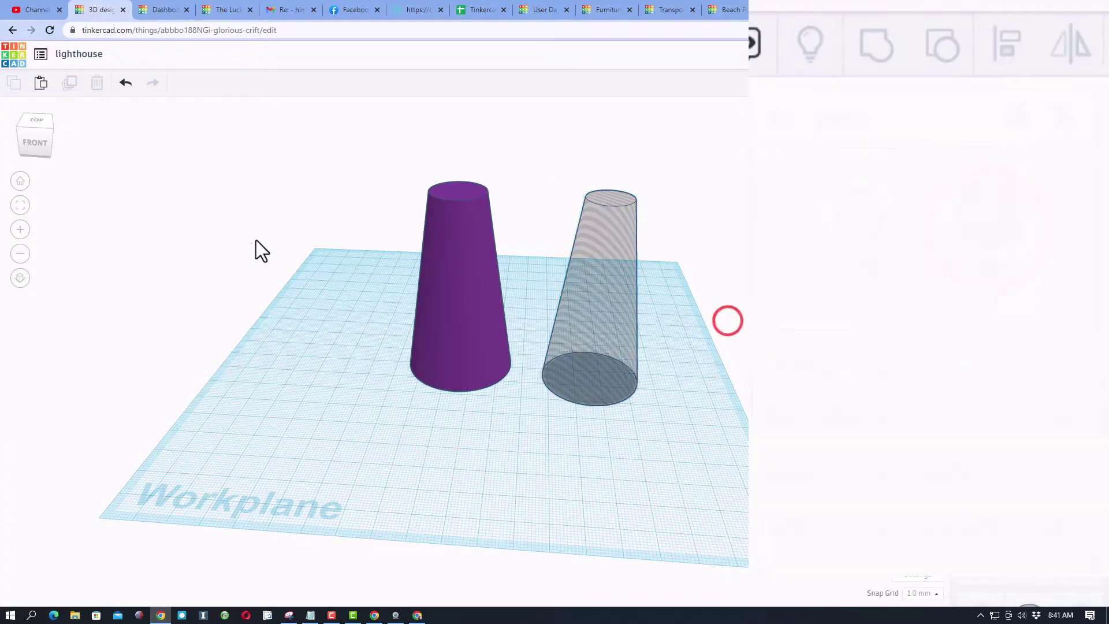
Center the hole cone on the solid cone in both horizontal directions and group them into a hollow tower.
{"action": "left_click_drag", "start_coordinate": [260, 217], "coordinate": [646, 401]}
{"action": "left_click", "coordinate": [1008, 52]}
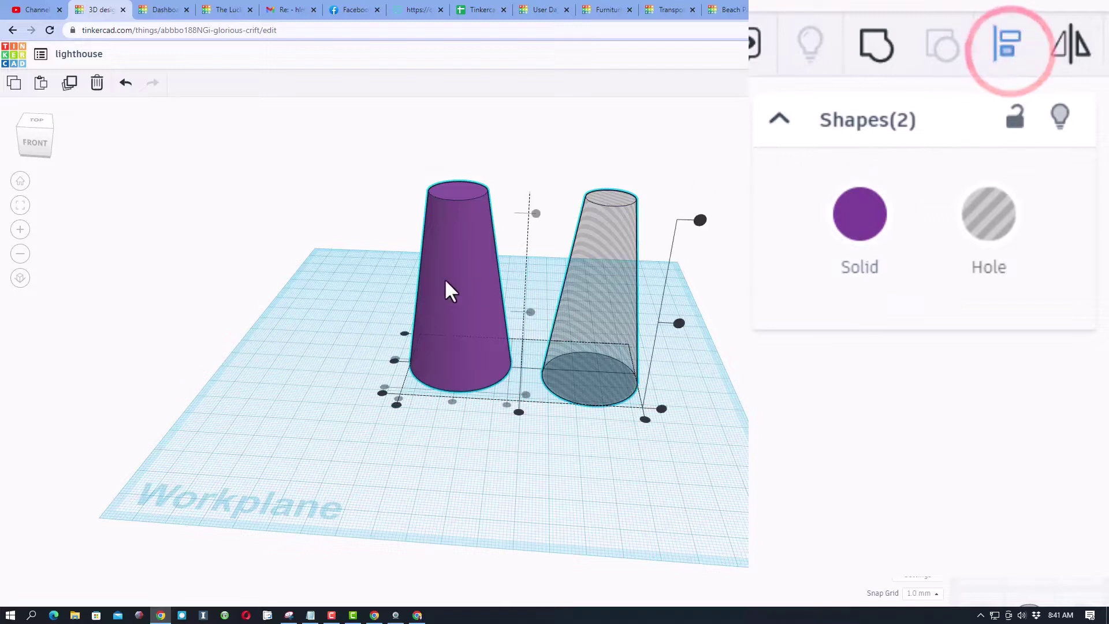
{"action": "left_click", "coordinate": [459, 272]}
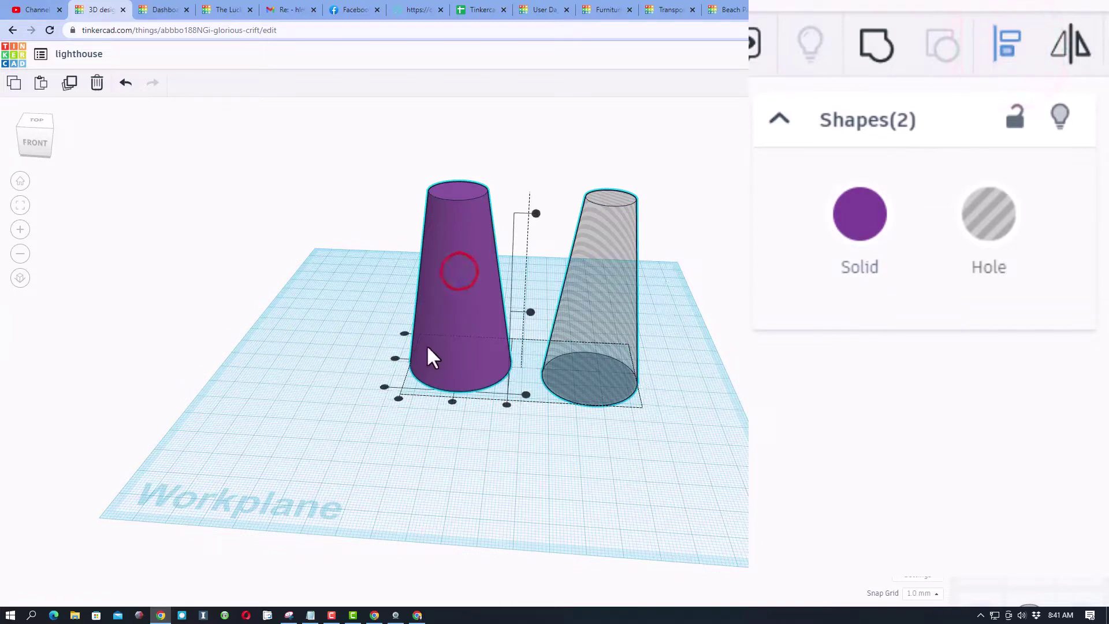
{"action": "left_click", "coordinate": [395, 359]}
{"action": "left_click", "coordinate": [452, 402]}
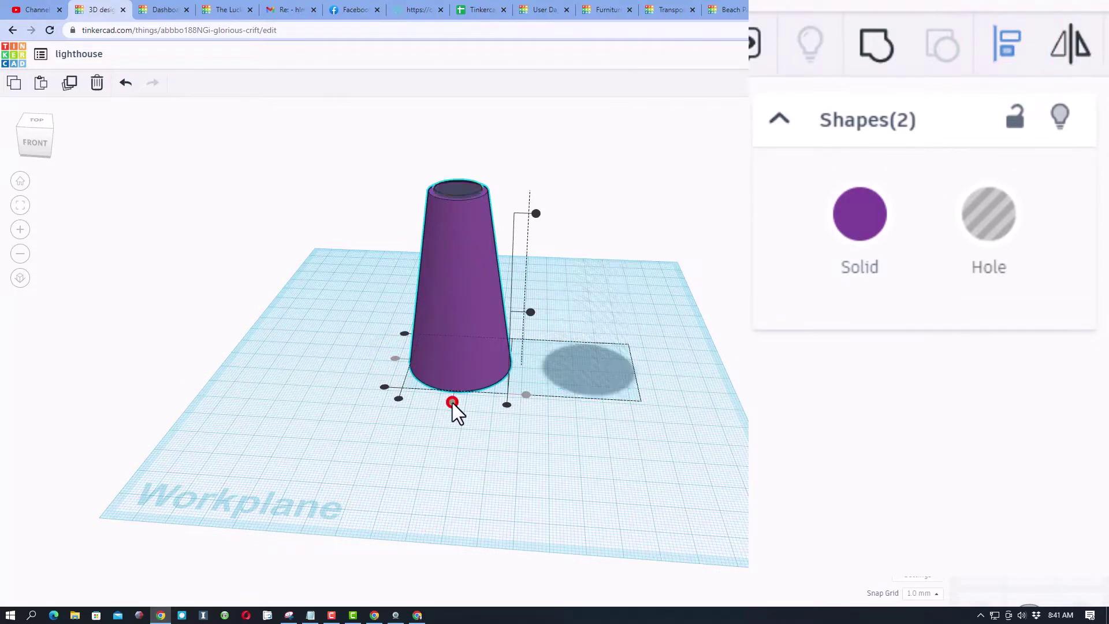
{"action": "left_click", "coordinate": [877, 48]}
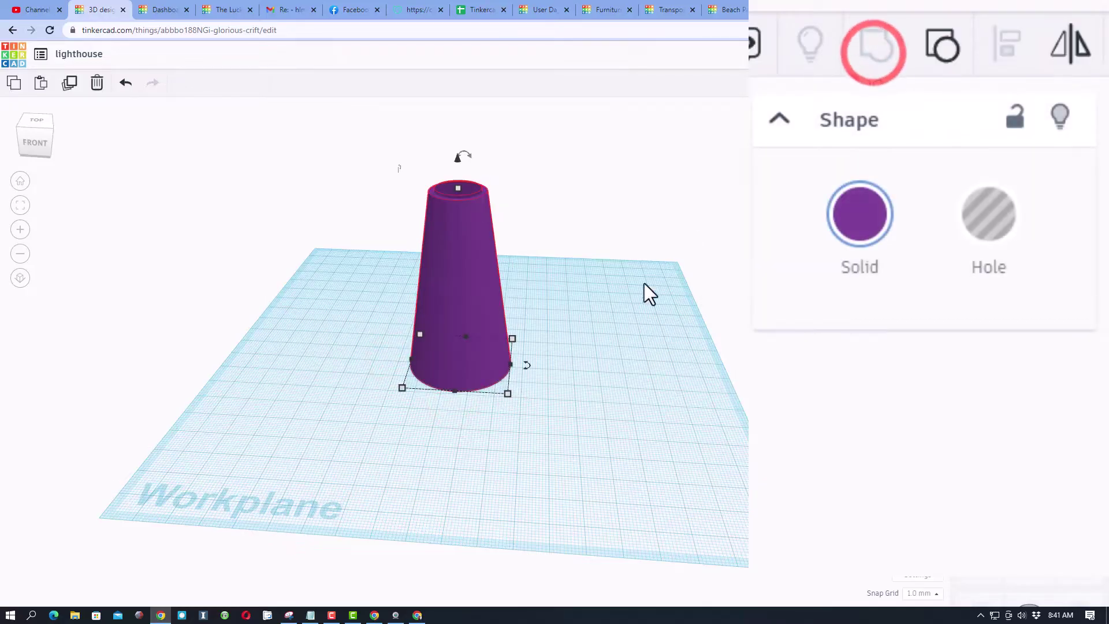
Place a box on the workplane beside the tower and scale it uniformly to 45 mm.
{"action": "mouse_move", "coordinate": [497, 421]}
{"action": "right_mouse_down"}
{"action": "mouse_move", "coordinate": [505, 274]}
{"action": "mouse_move", "coordinate": [485, 461]}
{"action": "mouse_move", "coordinate": [542, 431]}
{"action": "mouse_move", "coordinate": [511, 433]}
{"action": "right_mouse_up"}
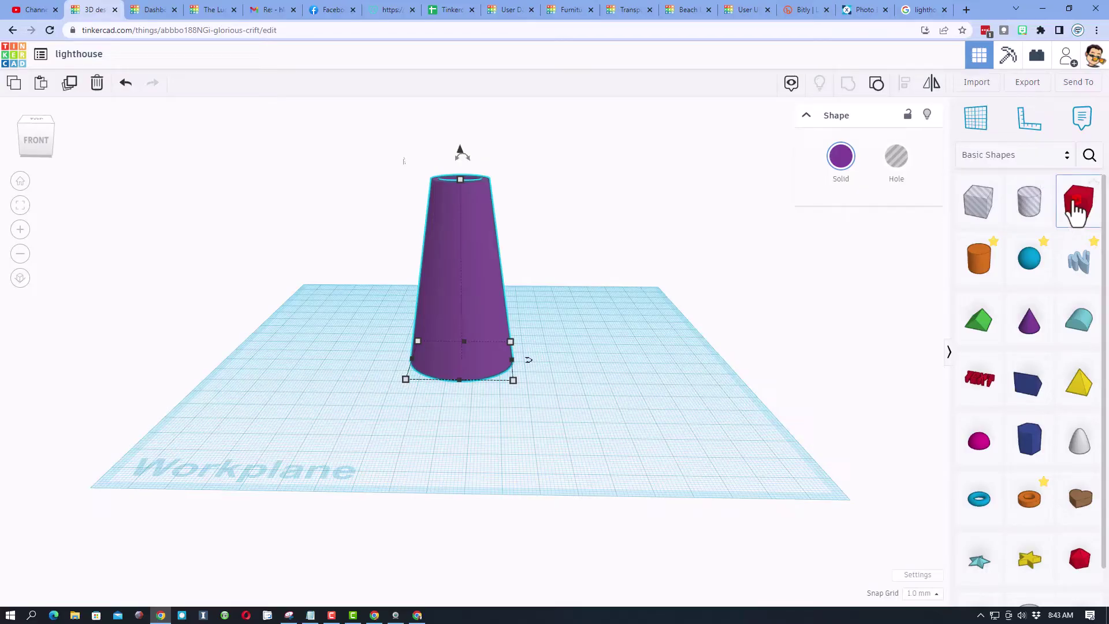
{"action": "left_click_drag", "start_coordinate": [1077, 201], "coordinate": [571, 380]}
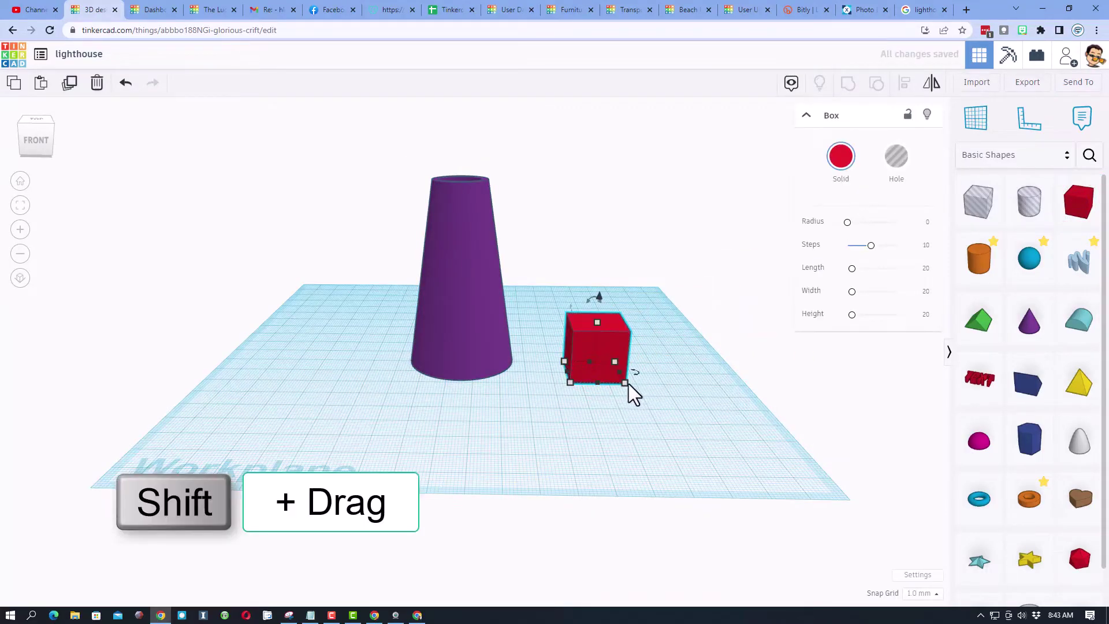
{"action": "left_click_drag", "start_coordinate": [626, 384], "coordinate": [657, 423], "text": "shift"}
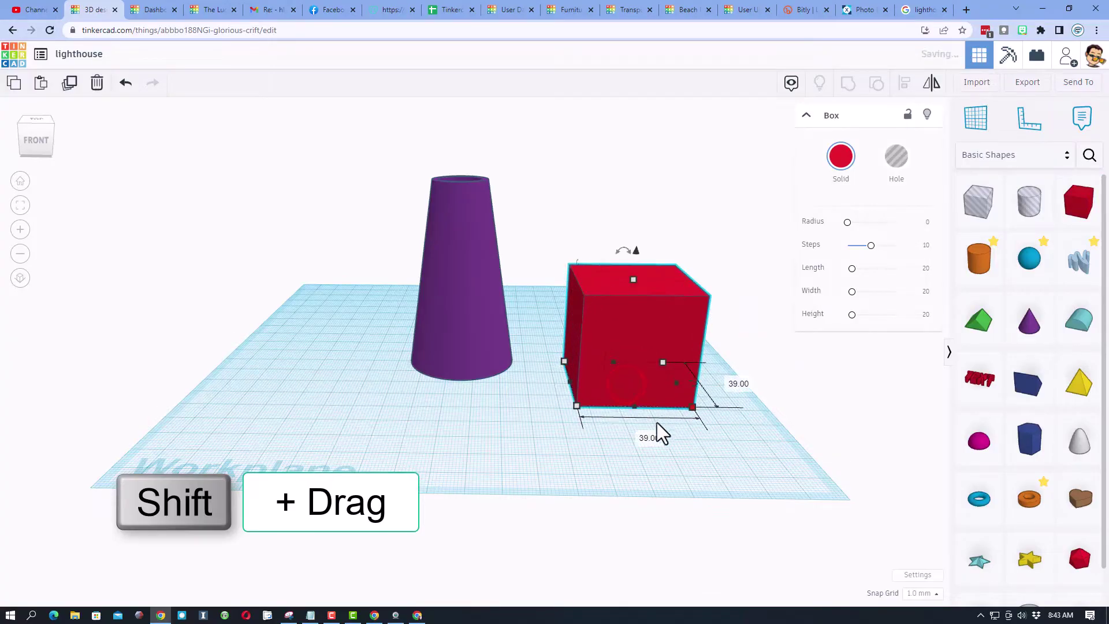
{"action": "type", "text": "45"}
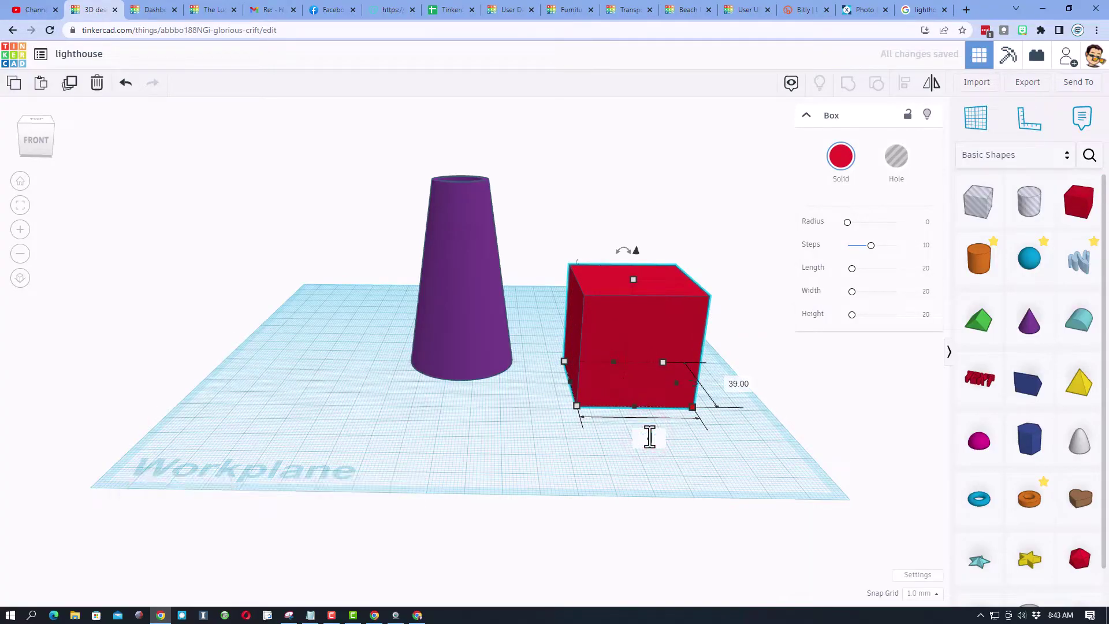
{"action": "key", "text": "Return"}
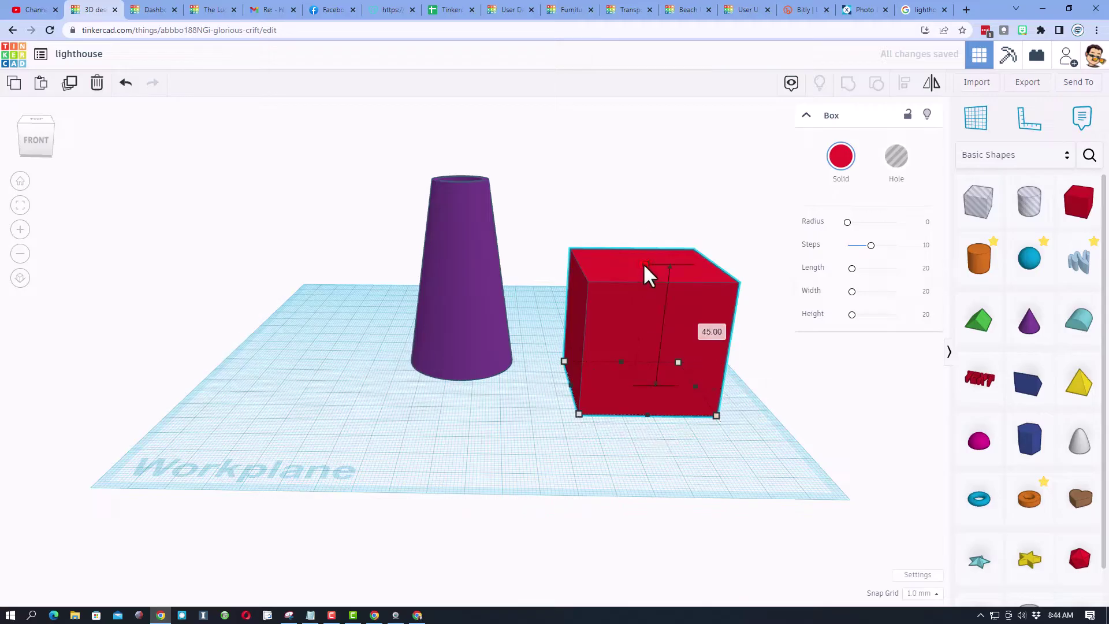
Reduce the box's height to 10 mm and duplicate it in place.
{"action": "left_click_drag", "start_coordinate": [645, 263], "coordinate": [627, 361]}
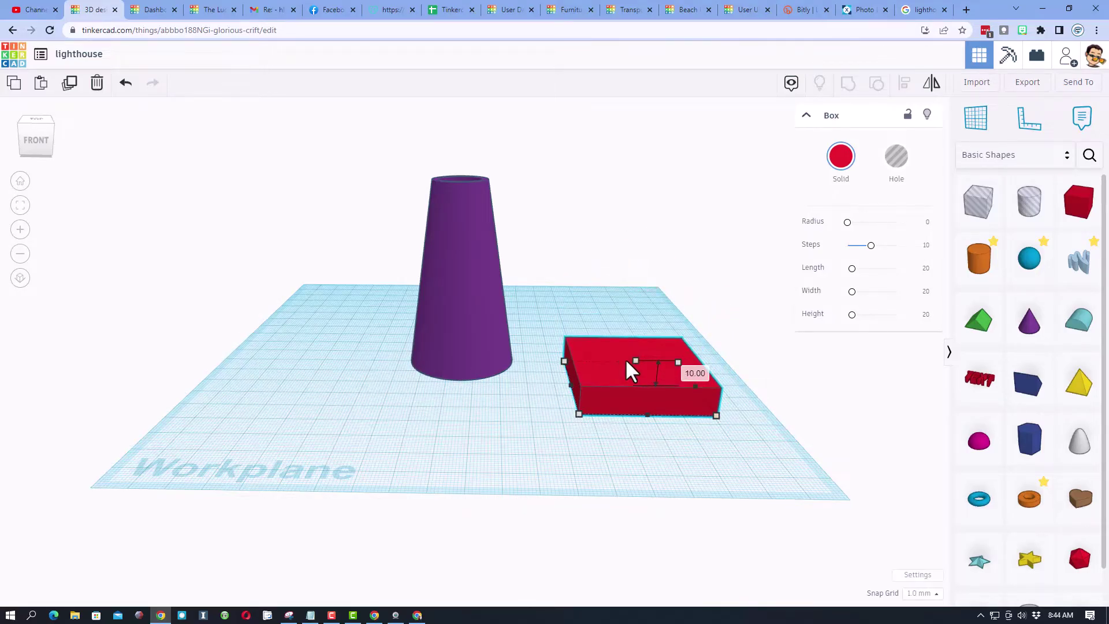
{"action": "key", "text": "ctrl+d"}
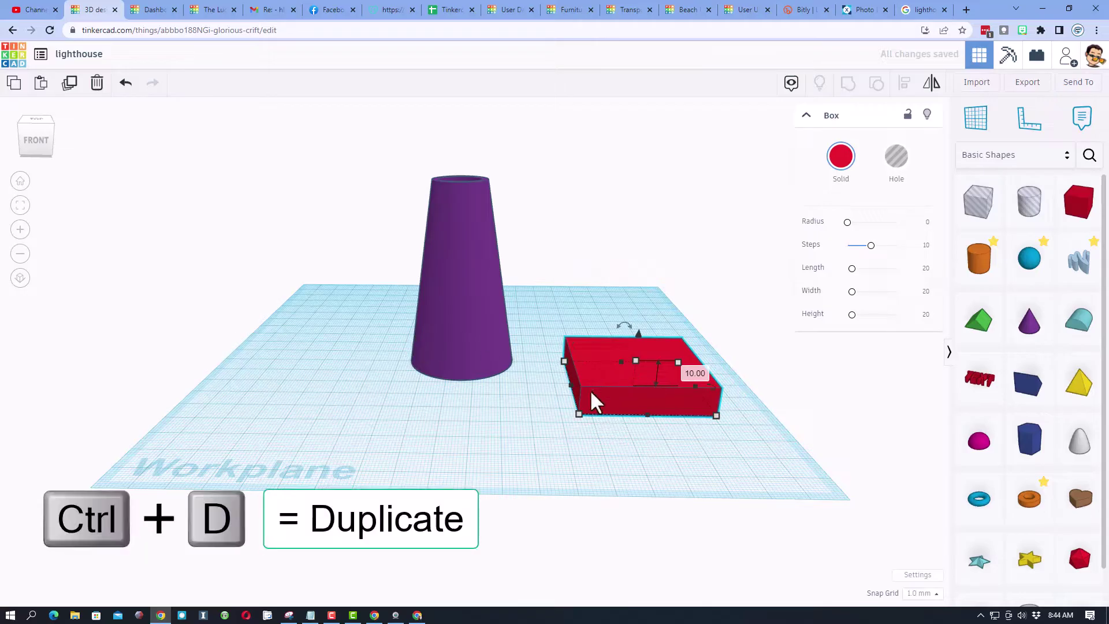
{"action": "left_click", "coordinate": [601, 451]}
{"action": "left_click", "coordinate": [611, 397]}
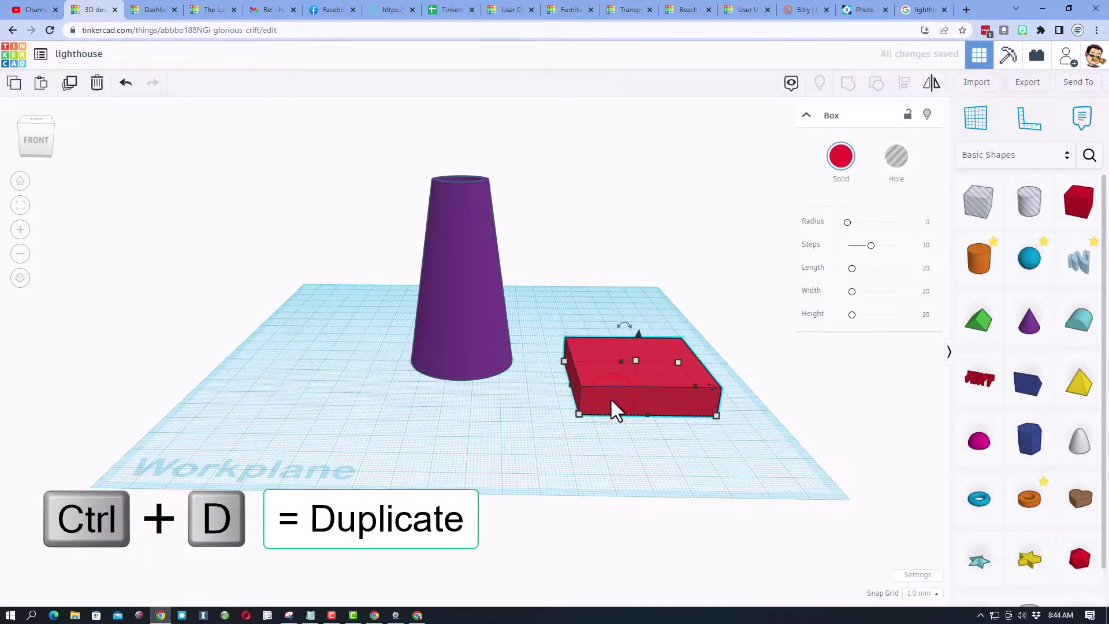
Set the snap grid to 5.0 mm and raise the duplicated box 10 mm so it sits on the original.
{"action": "key", "text": "ctrl+d"}
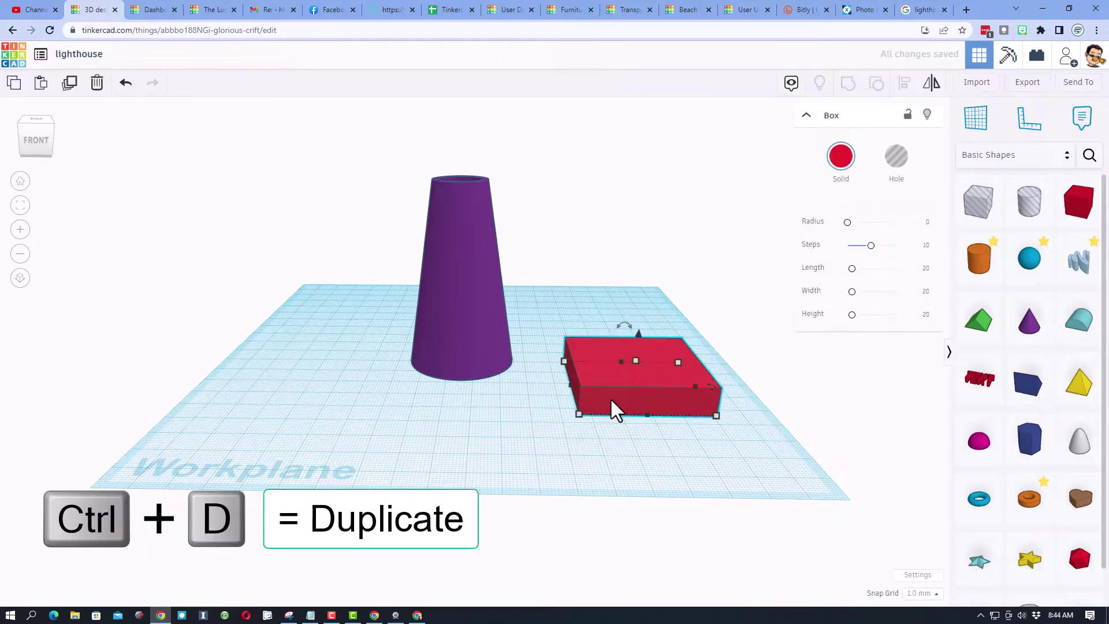
{"action": "left_click", "coordinate": [919, 593]}
{"action": "left_click", "coordinate": [915, 555]}
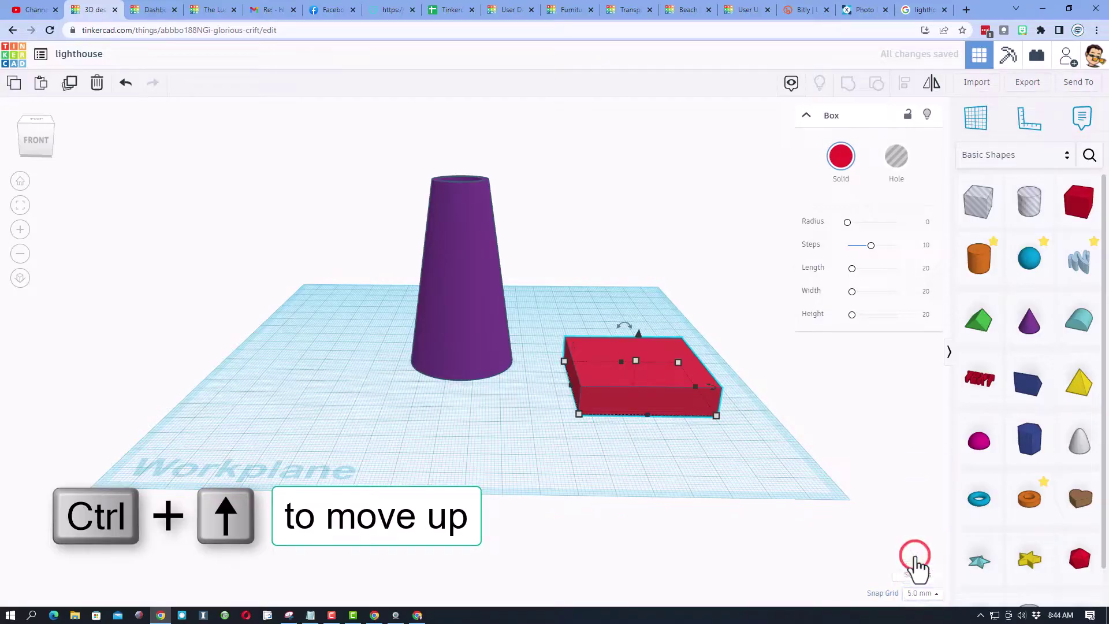
{"action": "key", "text": "ctrl+Up"}
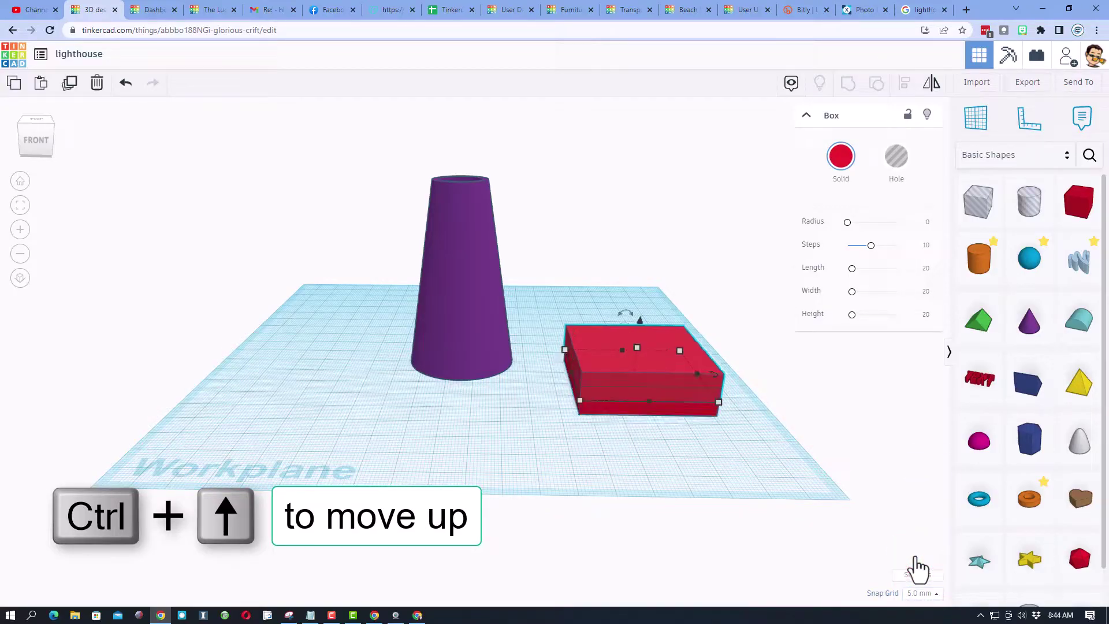
{"action": "key", "text": "ctrl+Up"}
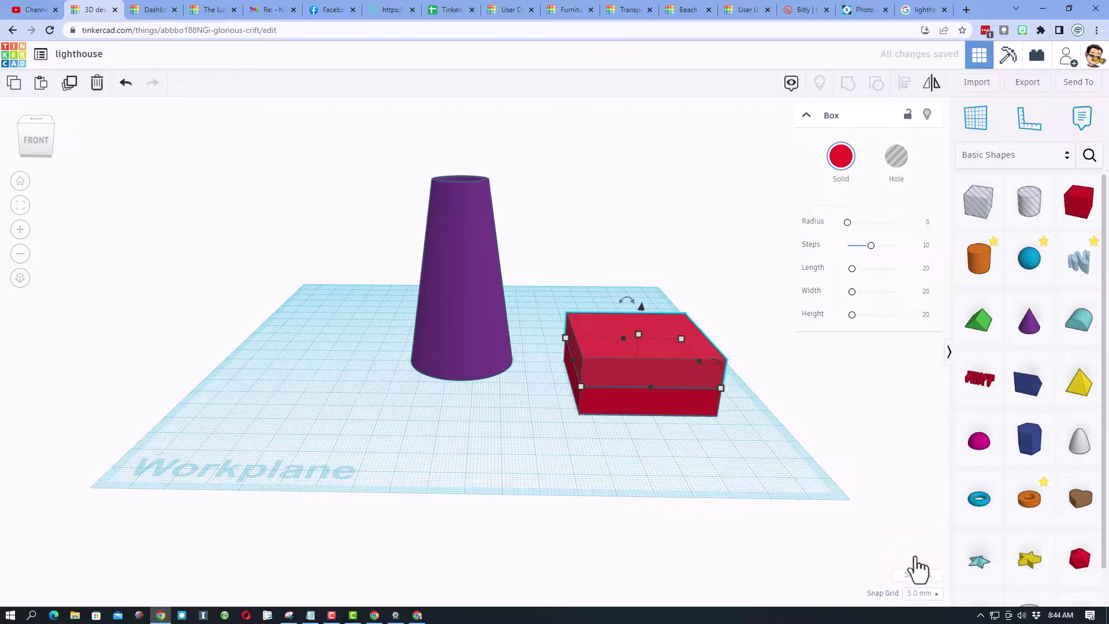
Repeat the raised duplicate six more times to build a stack of eight boxes.
{"action": "key", "text": "ctrl+d"}
{"action": "key", "text": "ctrl+d"}
{"action": "key", "text": "ctrl+d"}
{"action": "key", "text": "ctrl+d"}
{"action": "key", "text": "ctrl+d"}
{"action": "key", "text": "ctrl+d"}
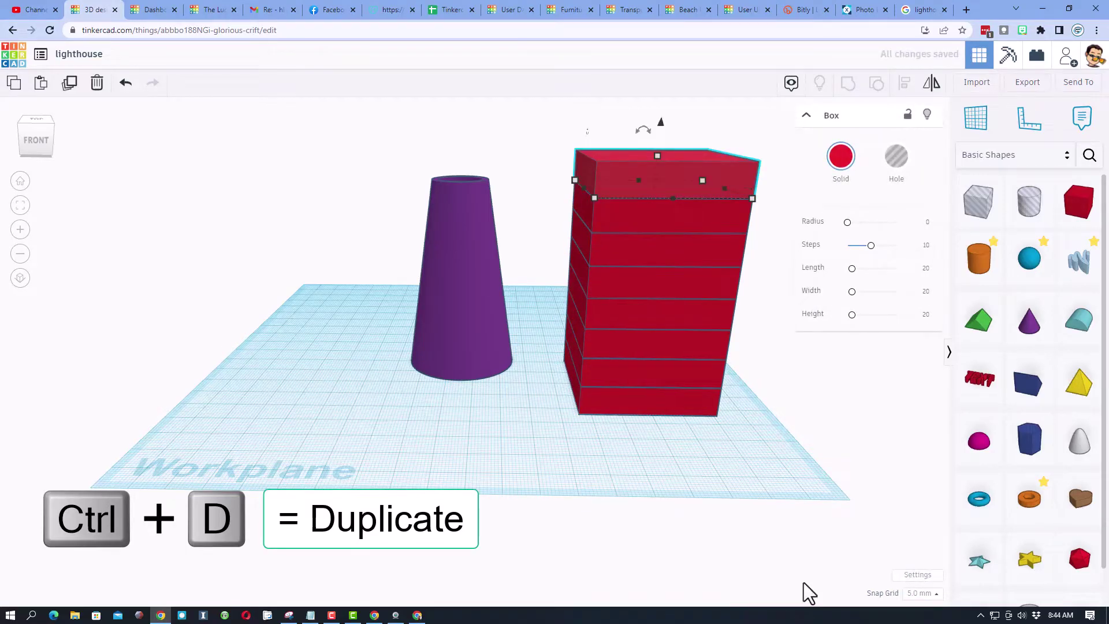
Recolor every second box of the stack white, starting with the second from the workplane.
{"action": "left_click", "coordinate": [603, 369]}
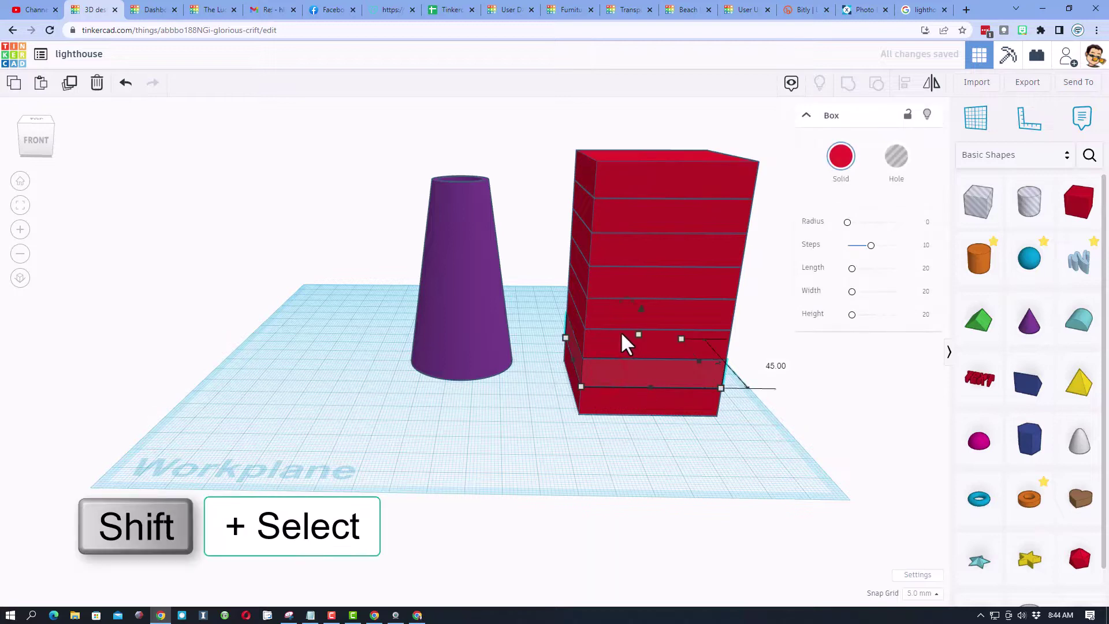
{"action": "left_click", "coordinate": [604, 315], "text": "shift"}
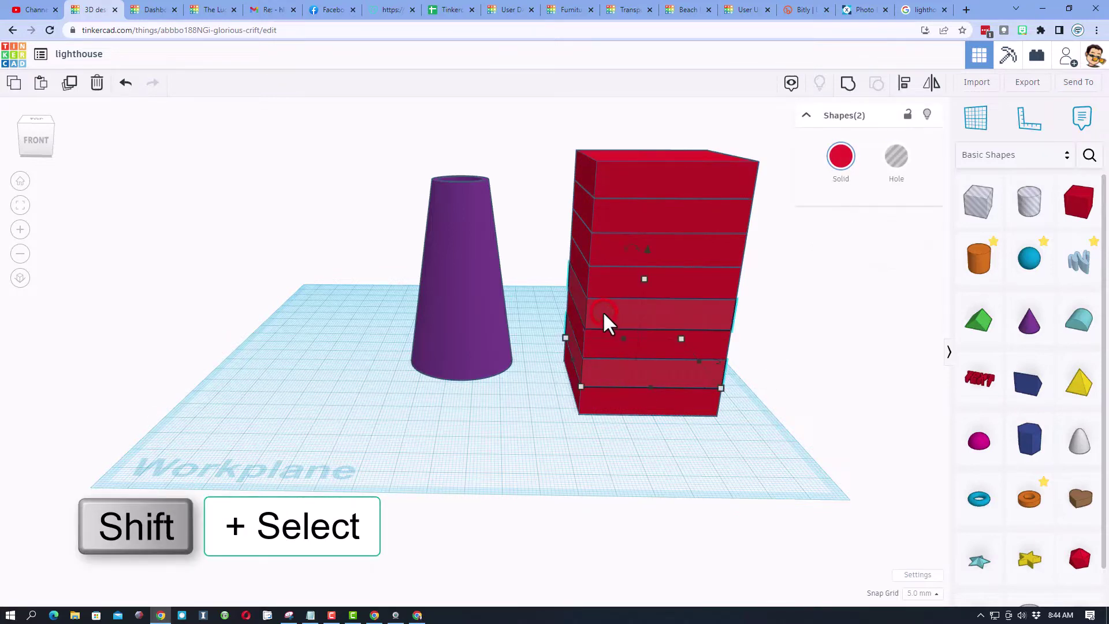
{"action": "left_click", "coordinate": [608, 247], "text": "shift"}
{"action": "left_click", "coordinate": [615, 184], "text": "shift"}
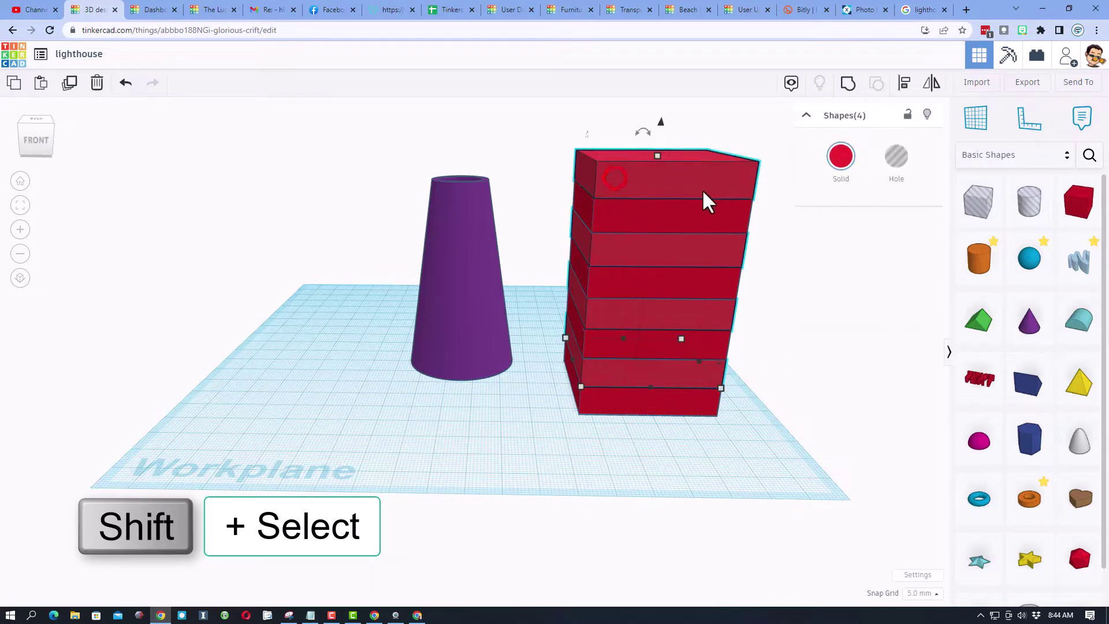
{"action": "left_click", "coordinate": [851, 167]}
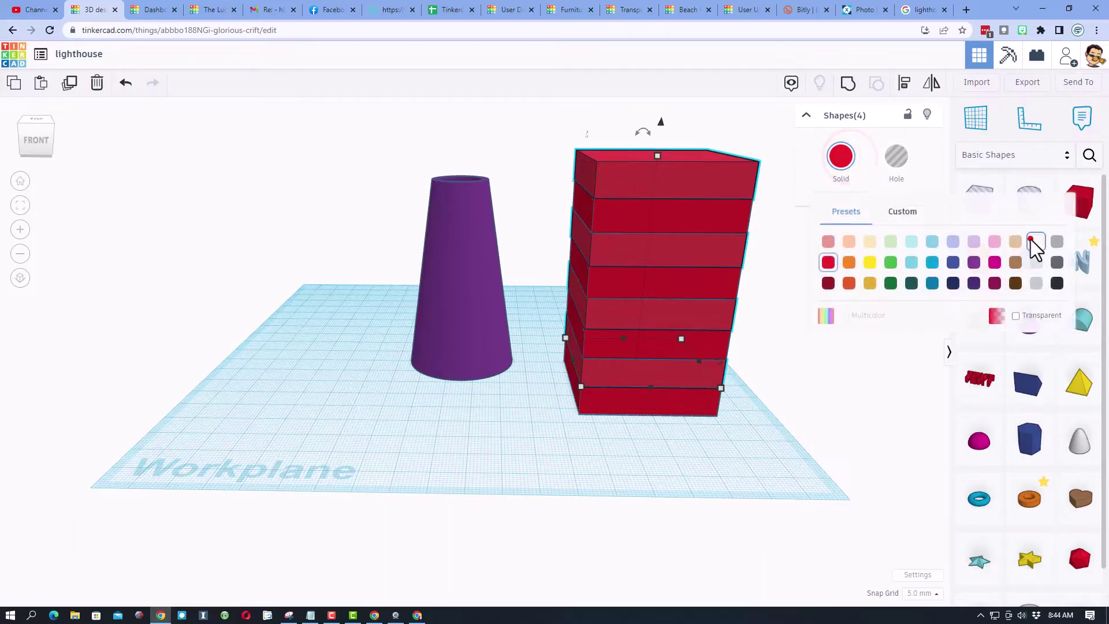
{"action": "left_click", "coordinate": [1028, 238]}
{"action": "left_click", "coordinate": [655, 437]}
Group all eight boxes with Multicolor enabled and move the striped block to the far side of the tower.
{"action": "right_click_drag", "start_coordinate": [600, 448], "coordinate": [539, 237]}
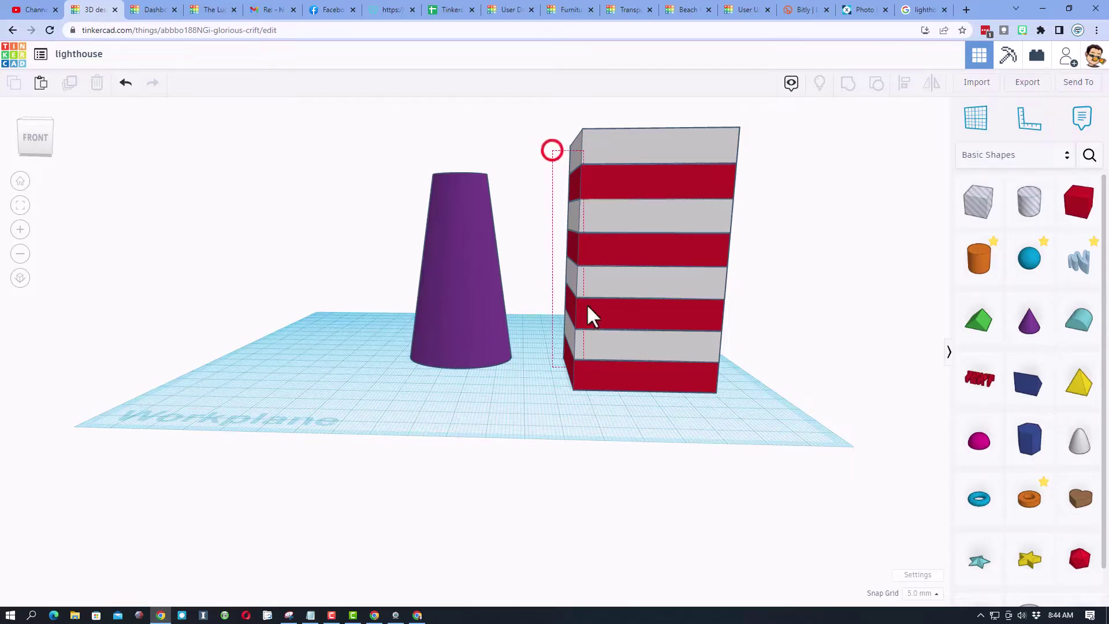
{"action": "left_click_drag", "start_coordinate": [587, 307], "coordinate": [634, 379]}
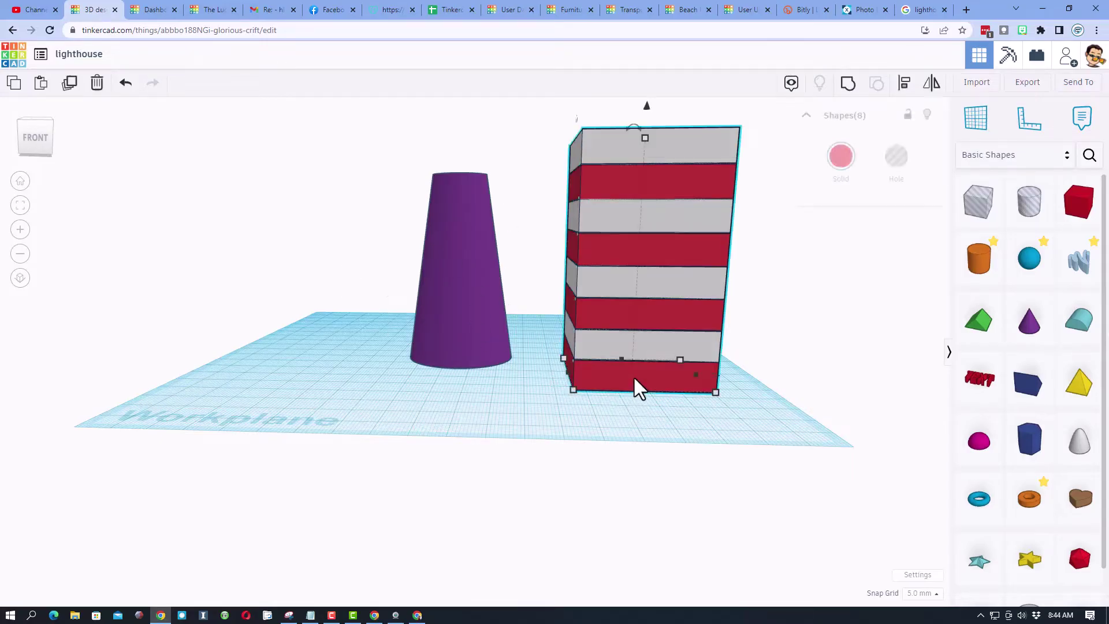
{"action": "key", "text": "ctrl+g"}
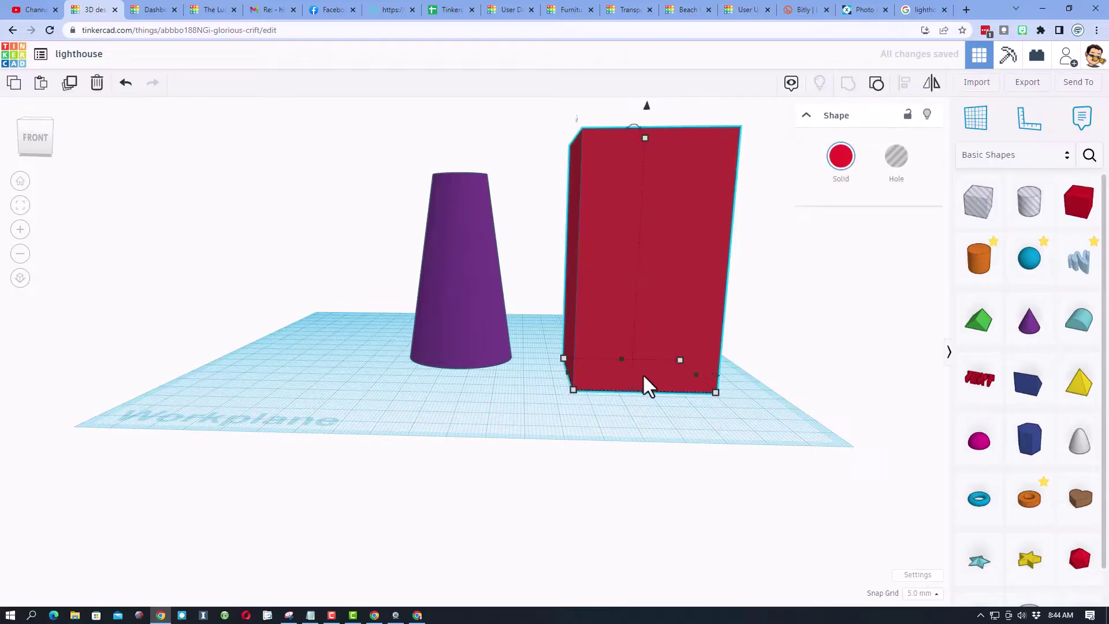
{"action": "left_click", "coordinate": [840, 169]}
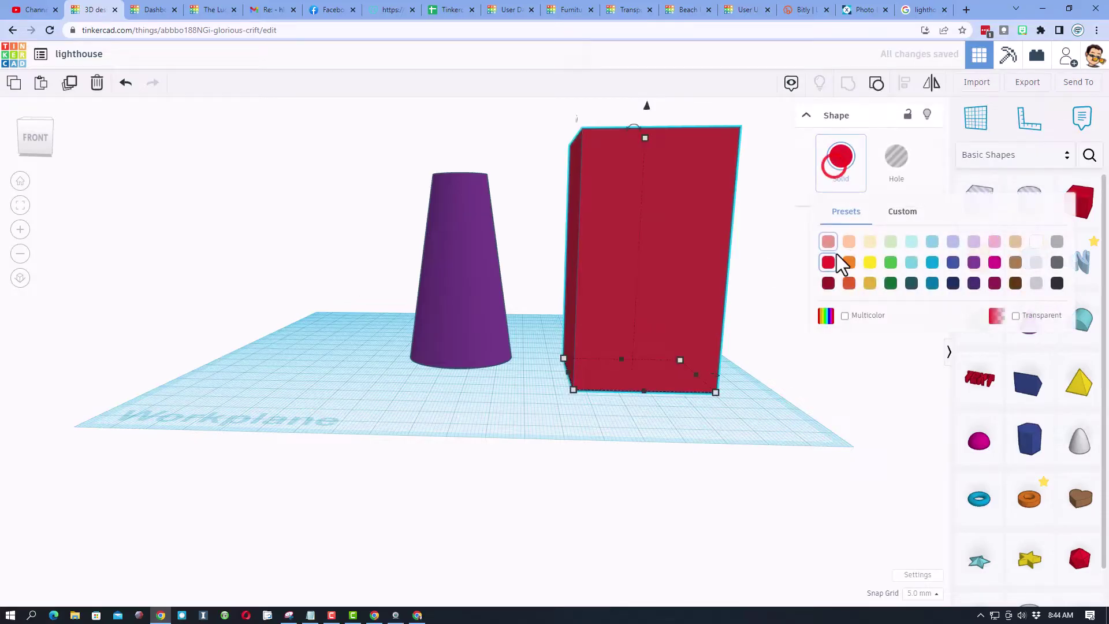
{"action": "left_click", "coordinate": [843, 315]}
{"action": "left_click", "coordinate": [686, 396]}
{"action": "left_click_drag", "start_coordinate": [600, 327], "coordinate": [321, 307]}
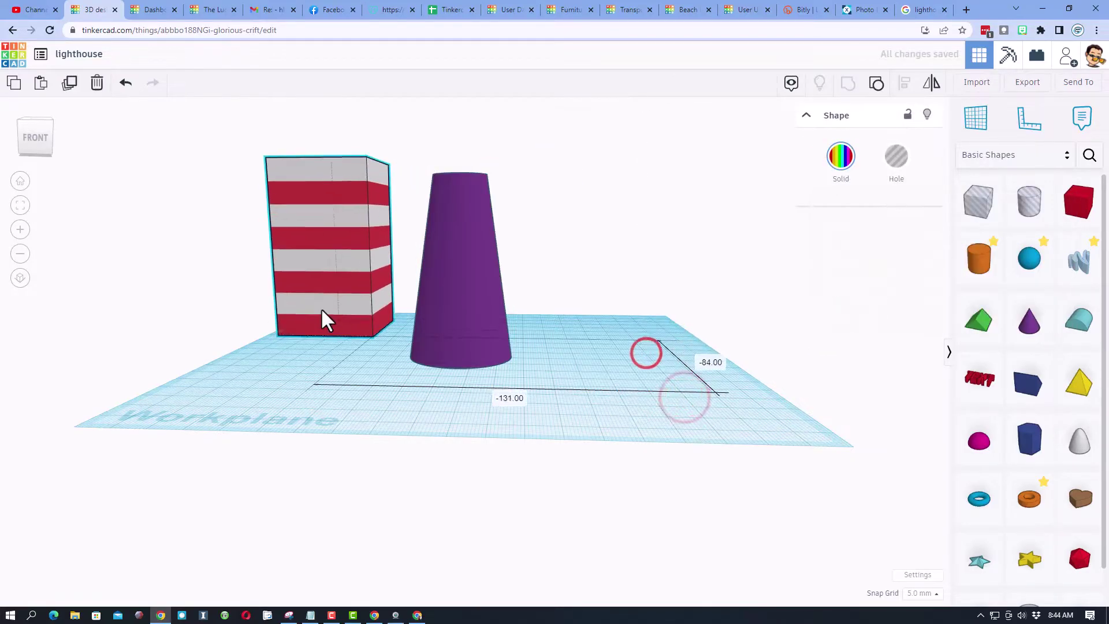
Turn the purple hollow tower into a hole.
{"action": "right_click_drag", "start_coordinate": [363, 379], "coordinate": [473, 287]}
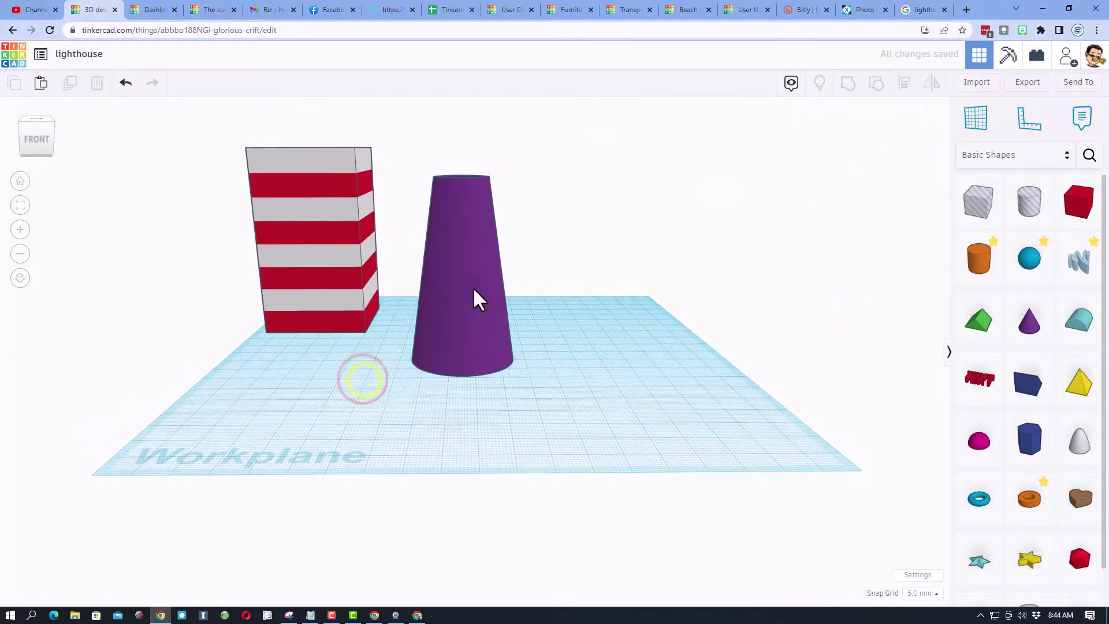
{"action": "left_click", "coordinate": [472, 296]}
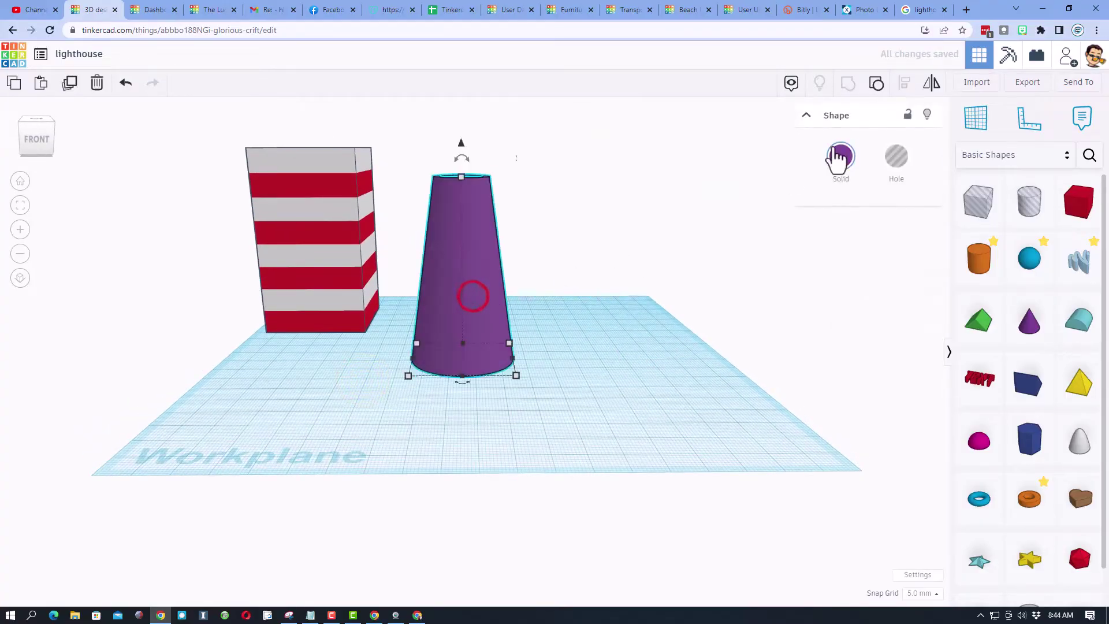
{"action": "left_click", "coordinate": [895, 164]}
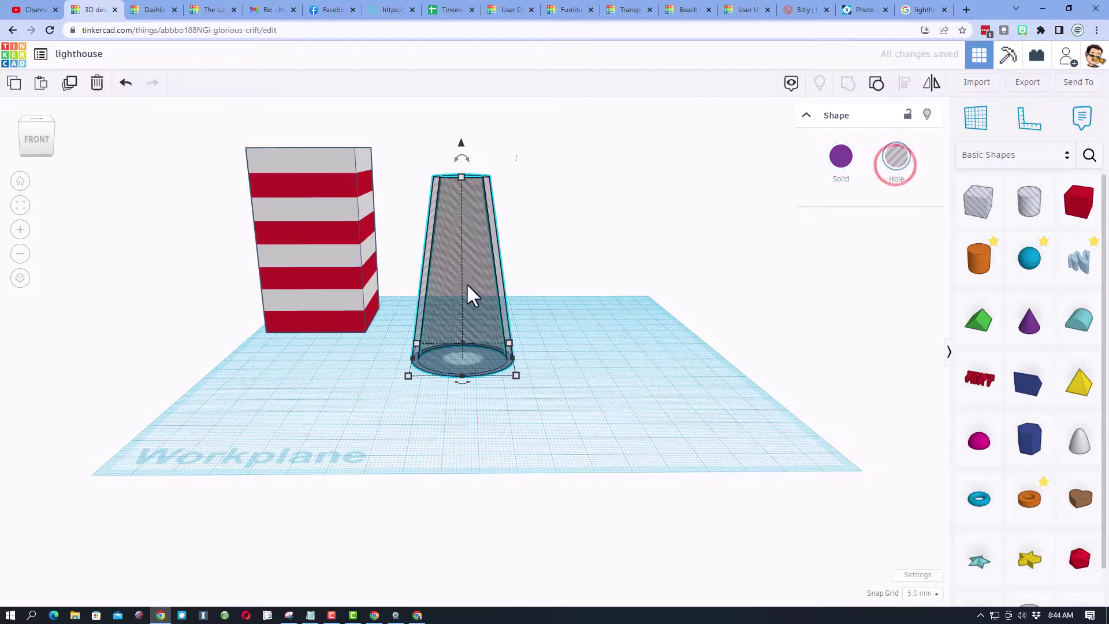
Place a new box beside the hole tower and scale it uniformly to 45 mm.
{"action": "left_click_drag", "start_coordinate": [1078, 201], "coordinate": [546, 368]}
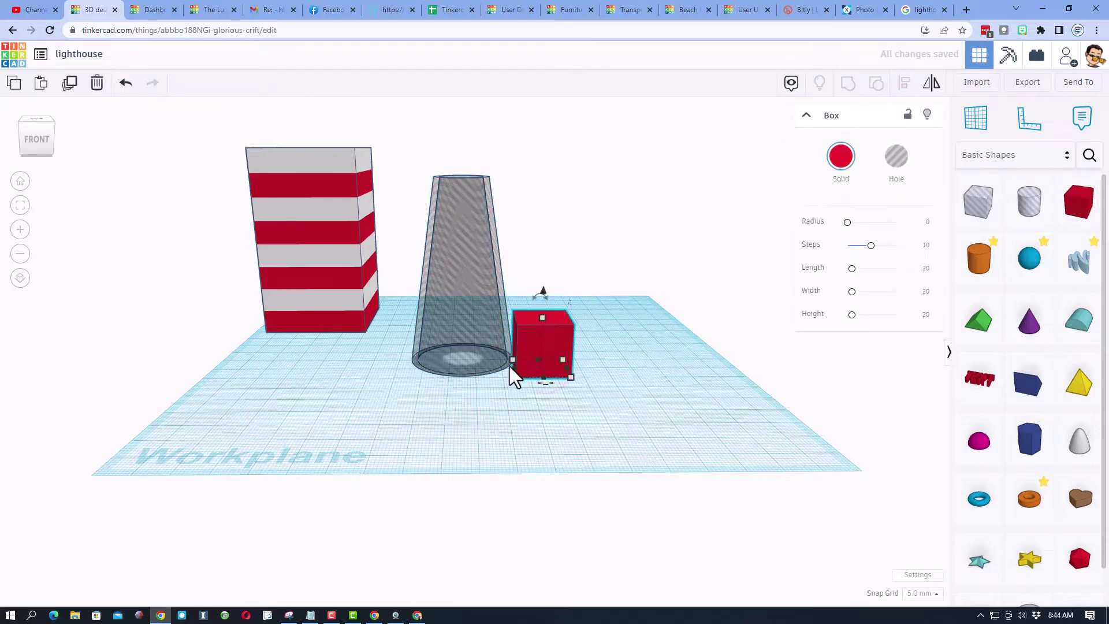
{"action": "left_click_drag", "start_coordinate": [542, 316], "coordinate": [588, 328], "text": "shift"}
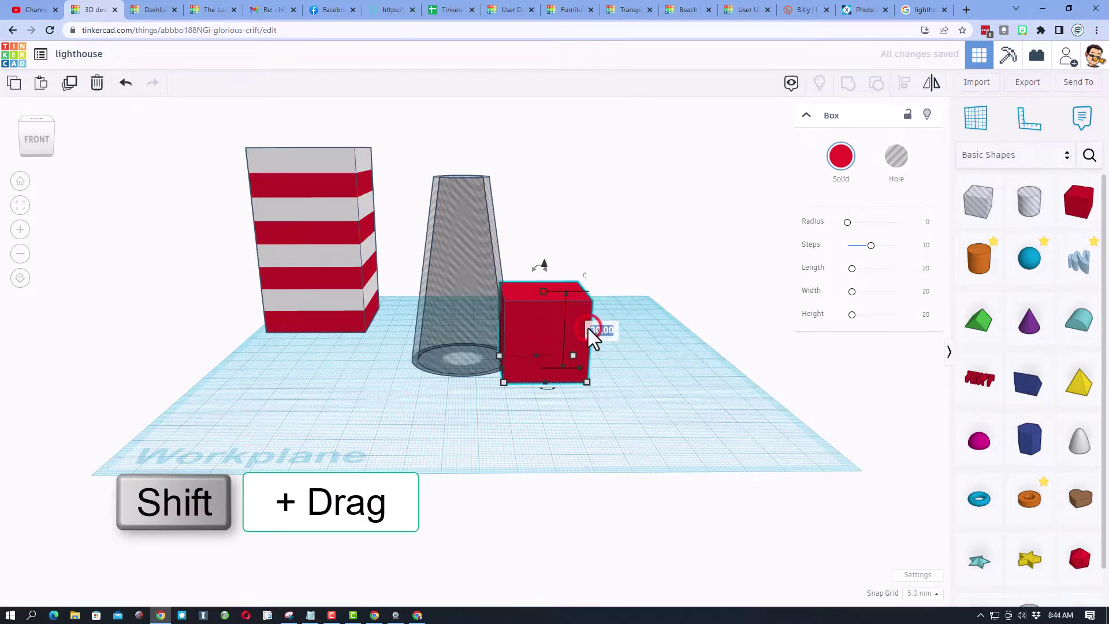
{"action": "type", "text": "40"}
{"action": "key", "text": "Return"}
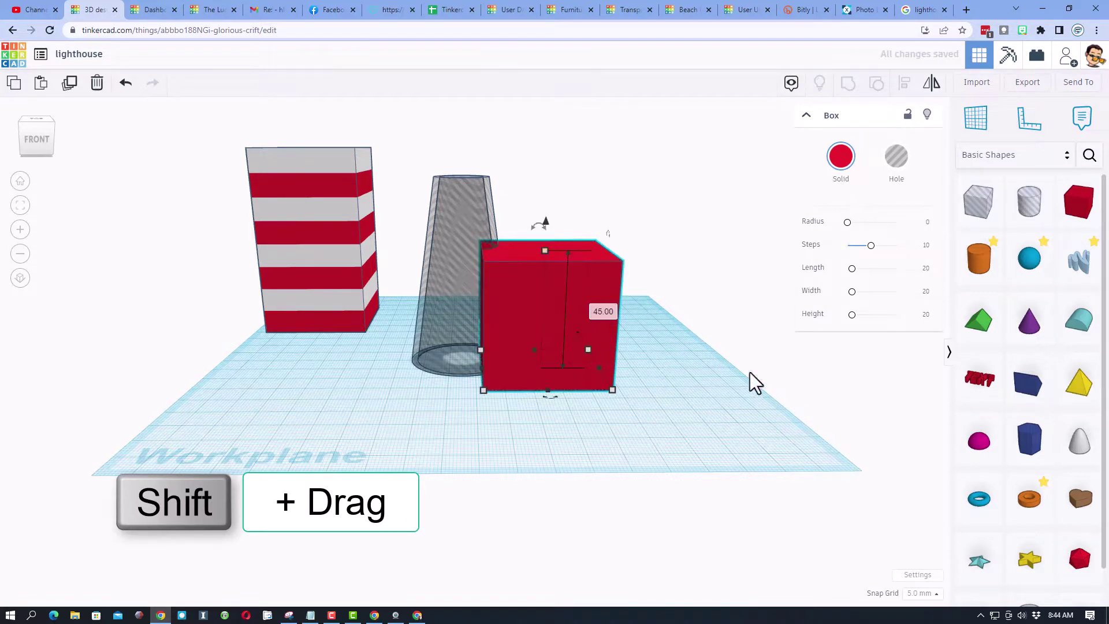
Stretch the new red box upward until it is taller than the tower.
{"action": "left_click", "coordinate": [750, 372]}
{"action": "left_click", "coordinate": [566, 326]}
{"action": "left_click_drag", "start_coordinate": [542, 251], "coordinate": [439, 255]}
Center the red box and the hole tower on each other in both horizontal directions and group them.
{"action": "right_click_drag", "start_coordinate": [640, 295], "coordinate": [434, 355]}
{"action": "left_click_drag", "start_coordinate": [401, 292], "coordinate": [547, 411]}
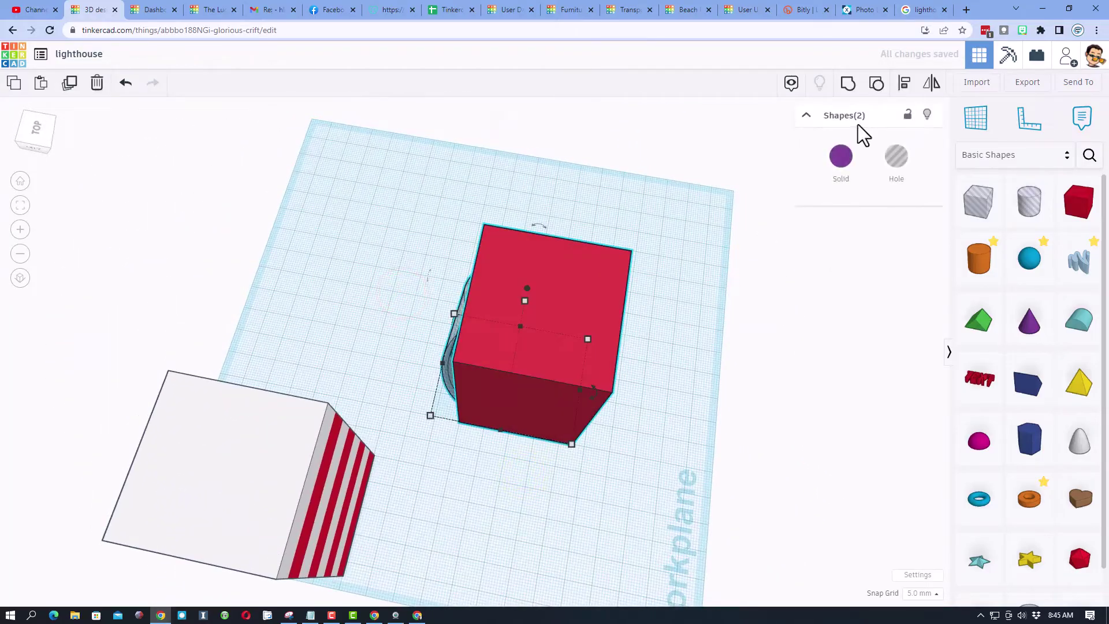
{"action": "left_click", "coordinate": [905, 84]}
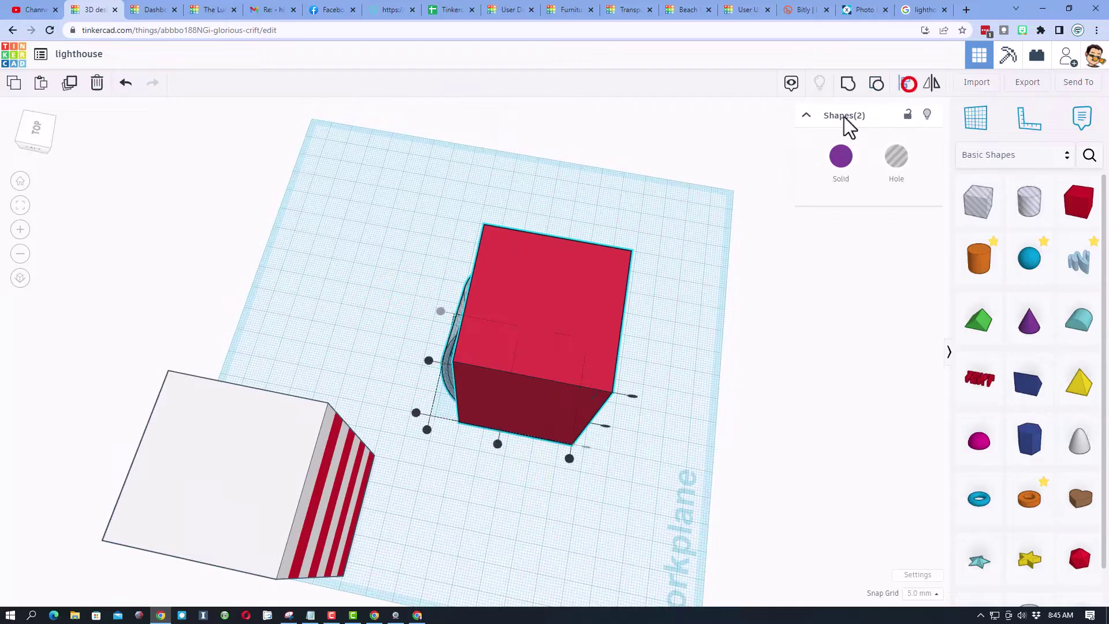
{"action": "left_click", "coordinate": [539, 307]}
{"action": "left_click_drag", "start_coordinate": [512, 446], "coordinate": [513, 445]}
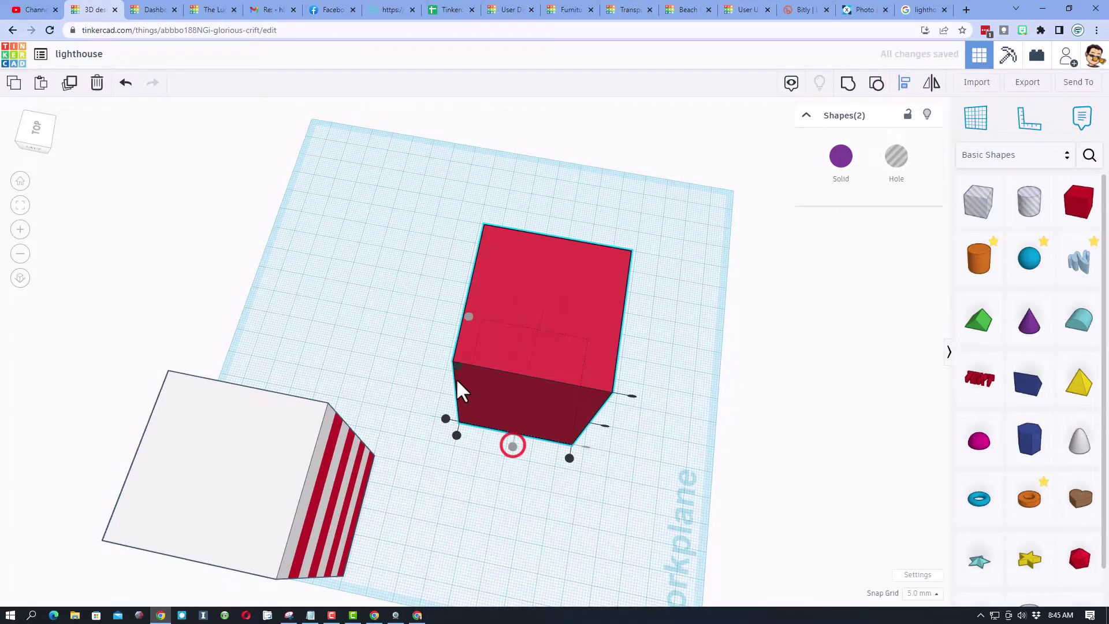
{"action": "mouse_move", "coordinate": [300, 319]}
{"action": "right_mouse_down"}
{"action": "mouse_move", "coordinate": [536, 321]}
{"action": "mouse_move", "coordinate": [501, 407]}
{"action": "right_mouse_up"}
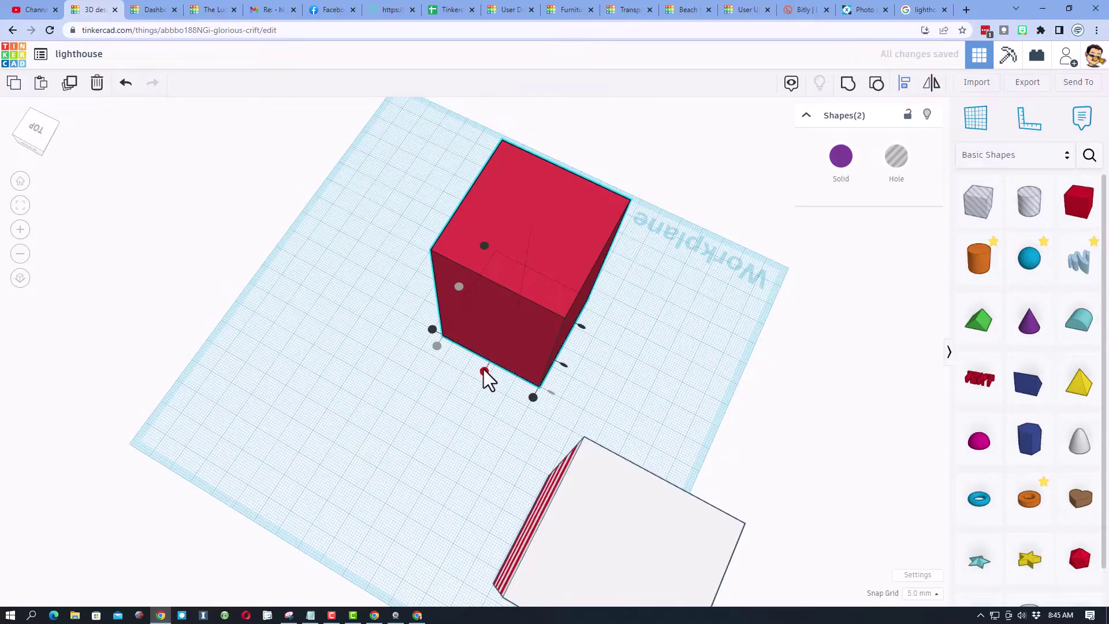
{"action": "mouse_move", "coordinate": [483, 369]}
{"action": "right_mouse_down"}
{"action": "mouse_move", "coordinate": [192, 315]}
{"action": "mouse_move", "coordinate": [601, 289]}
{"action": "right_mouse_up"}
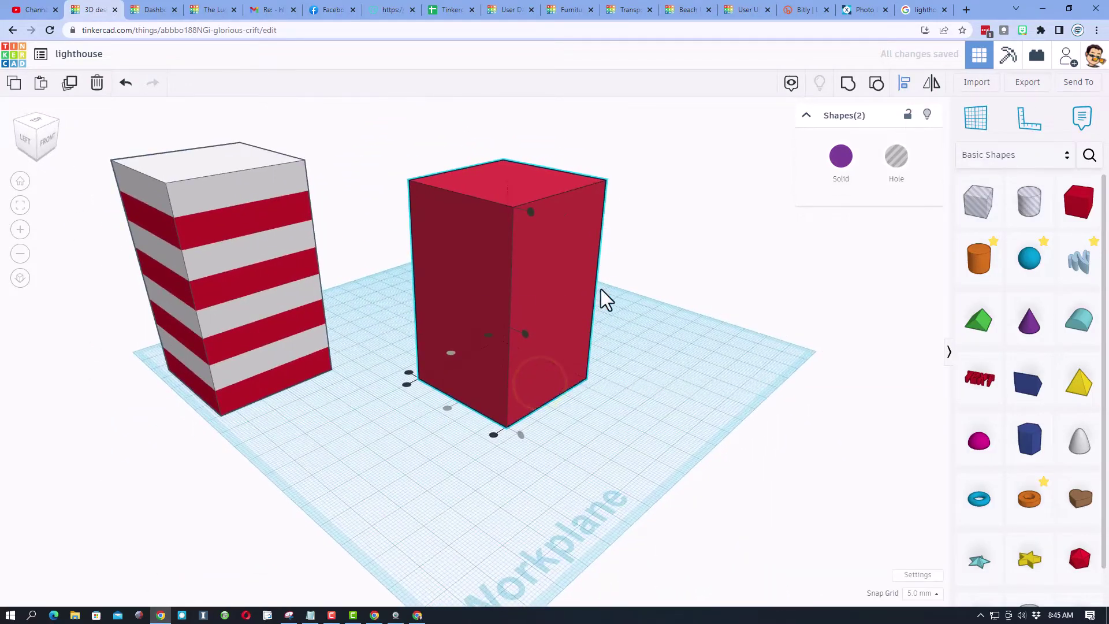
{"action": "left_click", "coordinate": [847, 84]}
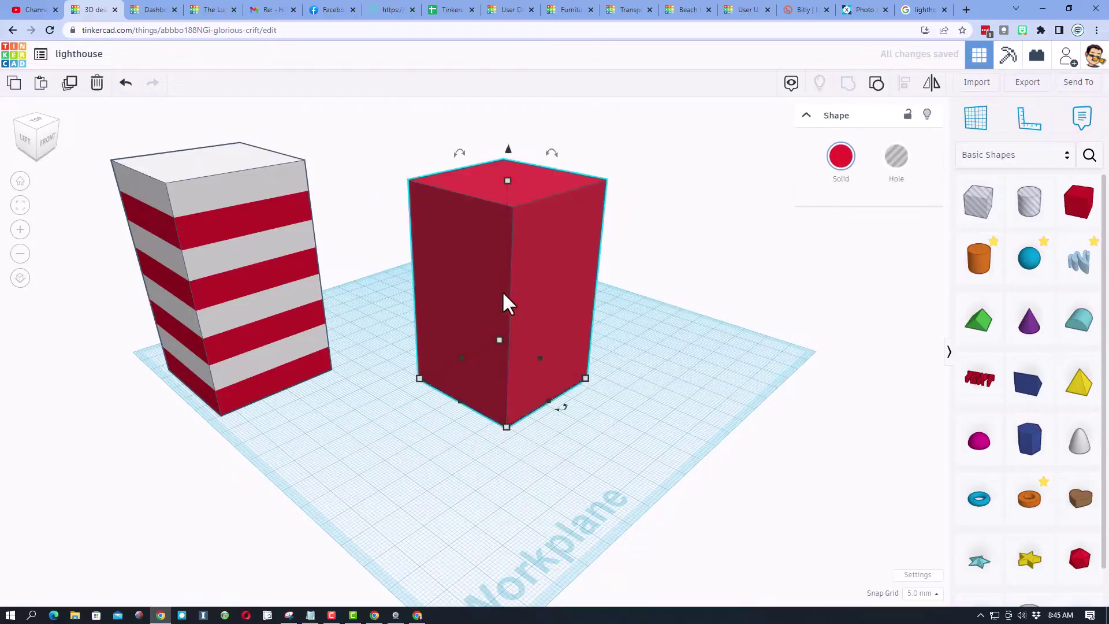
Make the grouped red box transparent and turn it into a hole.
{"action": "key", "text": "t"}
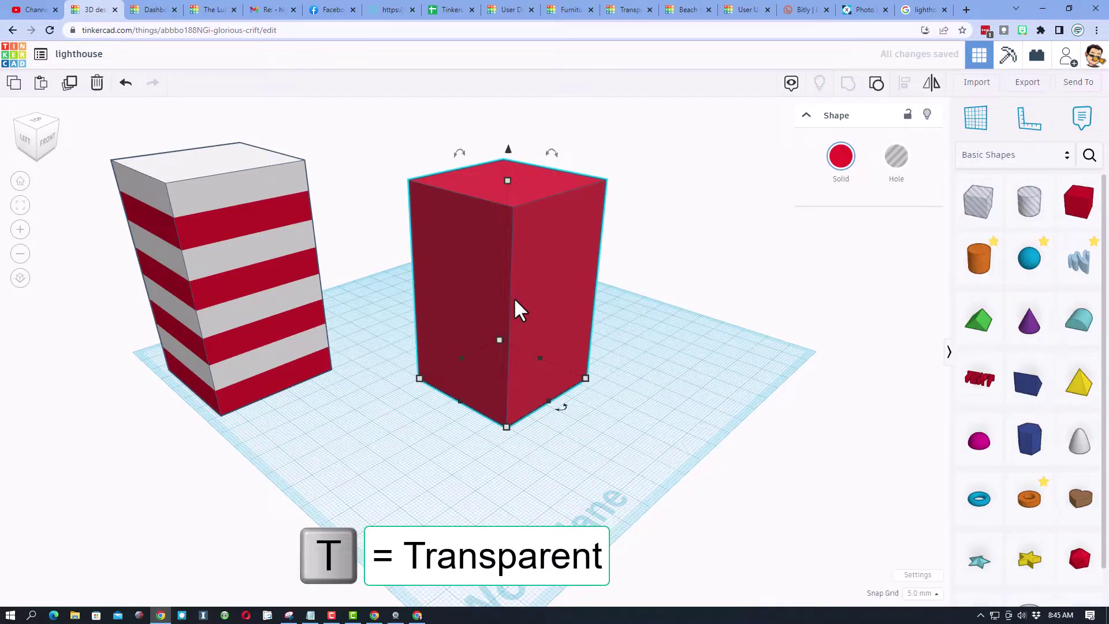
{"action": "key", "text": "t"}
{"action": "mouse_move", "coordinate": [525, 297]}
{"action": "right_mouse_down"}
{"action": "mouse_move", "coordinate": [604, 300]}
{"action": "mouse_move", "coordinate": [615, 349]}
{"action": "mouse_move", "coordinate": [546, 297]}
{"action": "right_mouse_up"}
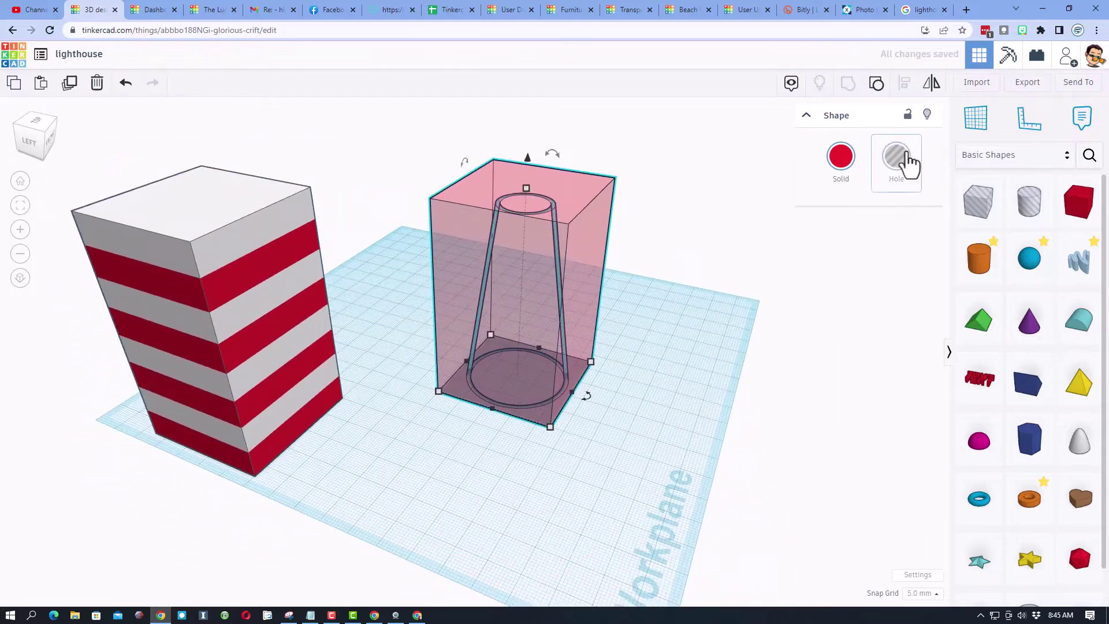
{"action": "left_click", "coordinate": [896, 157]}
Move the striped block onto the box-shaped hole so that the two overlap.
{"action": "left_click", "coordinate": [626, 359]}
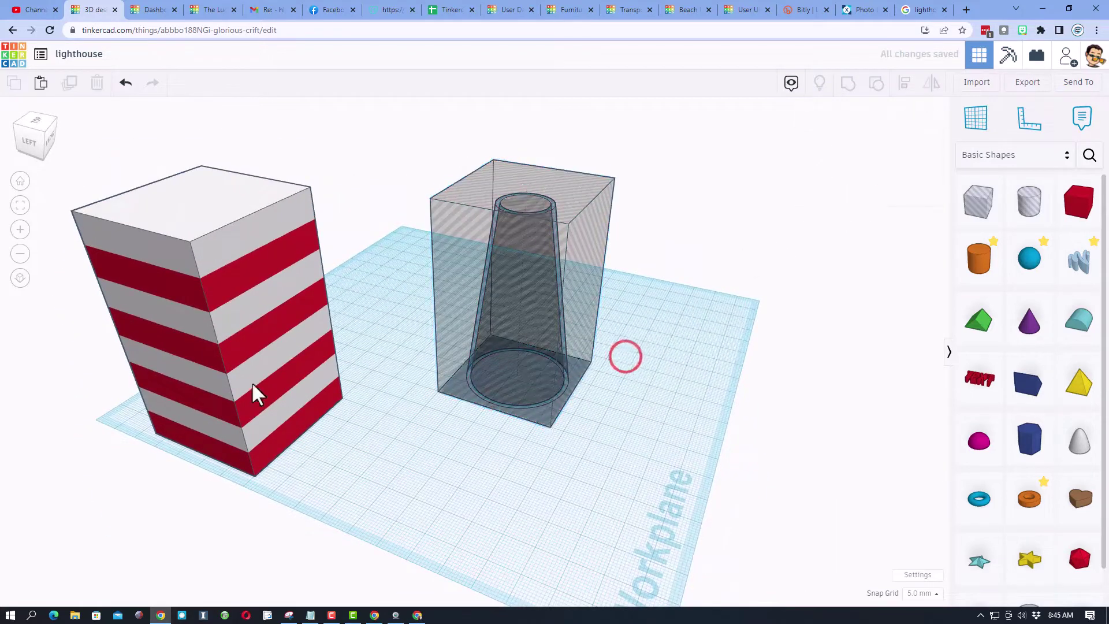
{"action": "left_click_drag", "start_coordinate": [240, 383], "coordinate": [557, 349]}
{"action": "right_click_drag", "start_coordinate": [624, 413], "coordinate": [421, 366]}
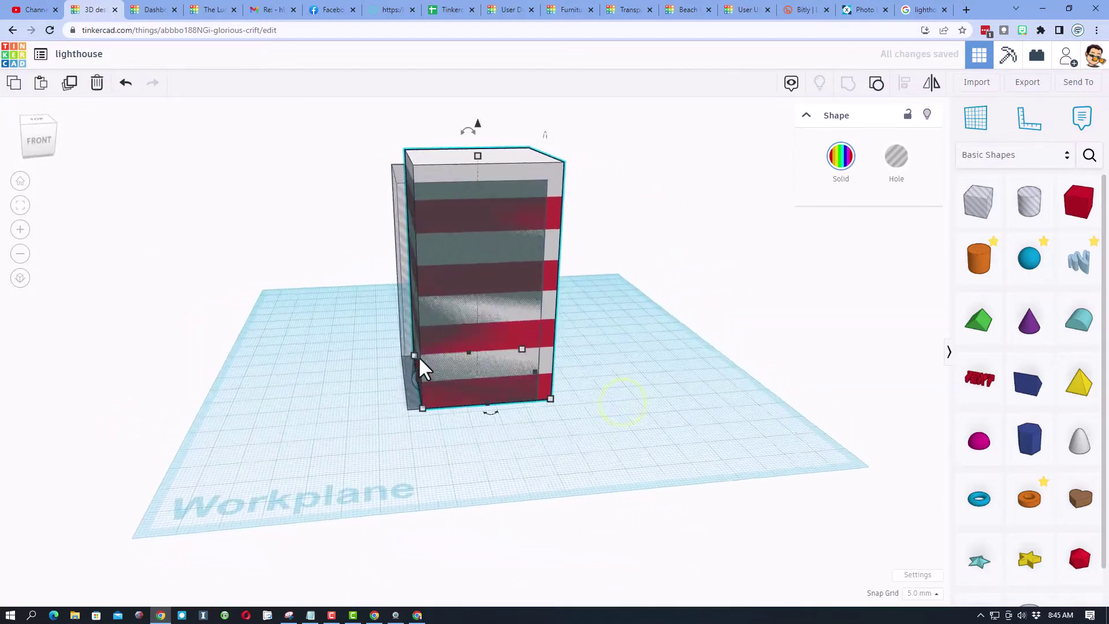
Set the snap grid to 1.0 mm and reduce the striped block's height to 74 mm.
{"action": "left_click", "coordinate": [919, 594]}
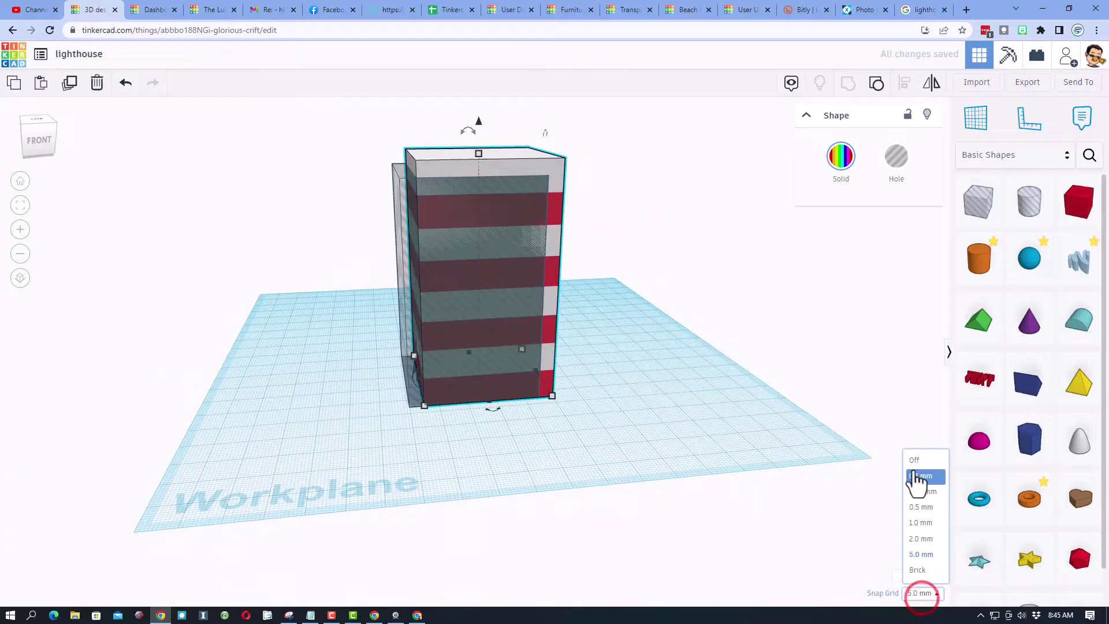
{"action": "left_click", "coordinate": [921, 522]}
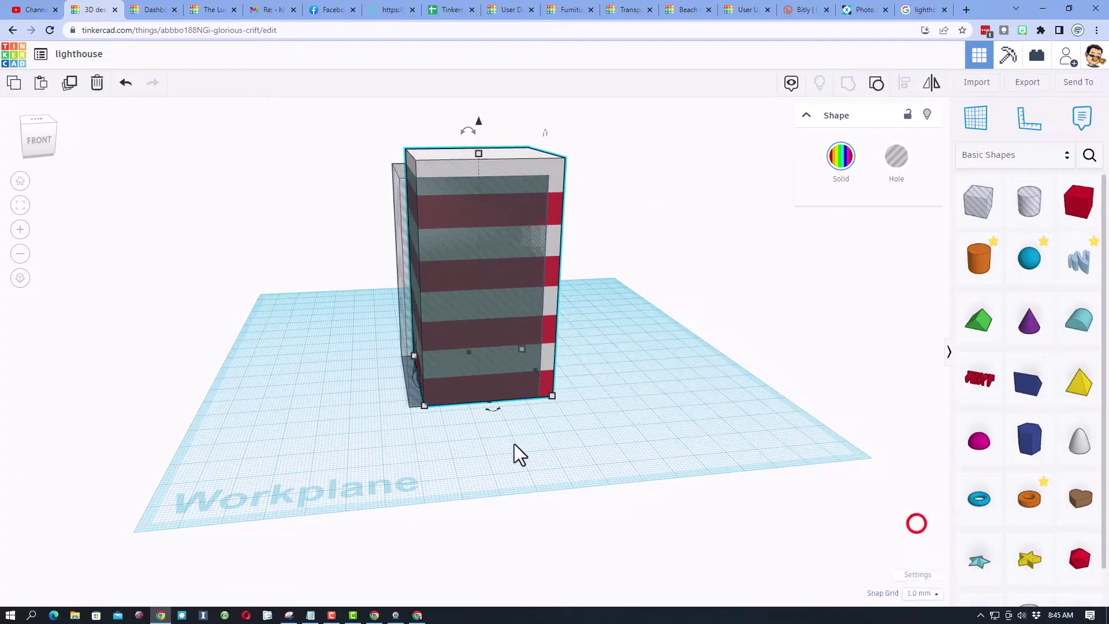
{"action": "left_click", "coordinate": [577, 441]}
{"action": "left_click", "coordinate": [445, 172]}
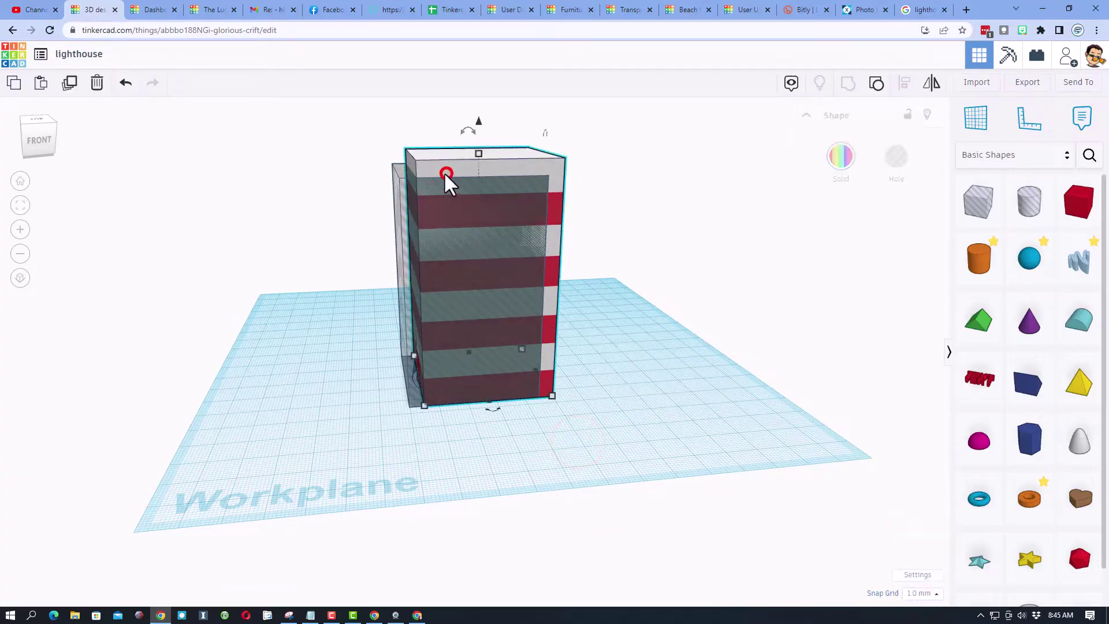
{"action": "left_click_drag", "start_coordinate": [478, 154], "coordinate": [472, 170]}
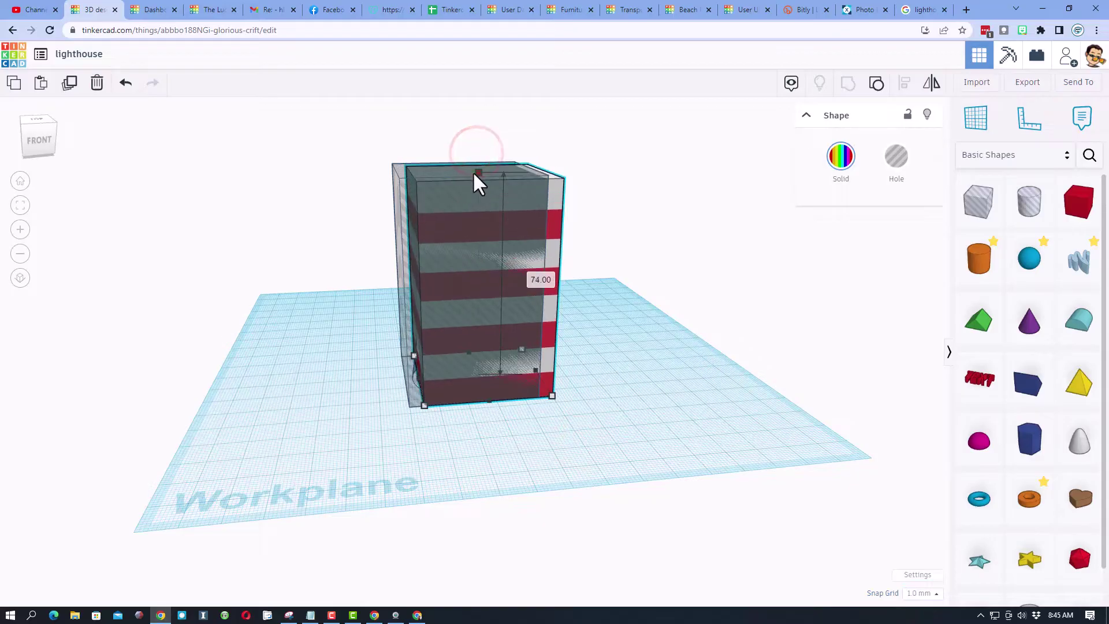
Set the striped block's width and depth to 44 mm each.
{"action": "right_click_drag", "start_coordinate": [500, 321], "coordinate": [651, 421]}
{"action": "left_click", "coordinate": [651, 413]}
{"action": "left_click", "coordinate": [534, 420]}
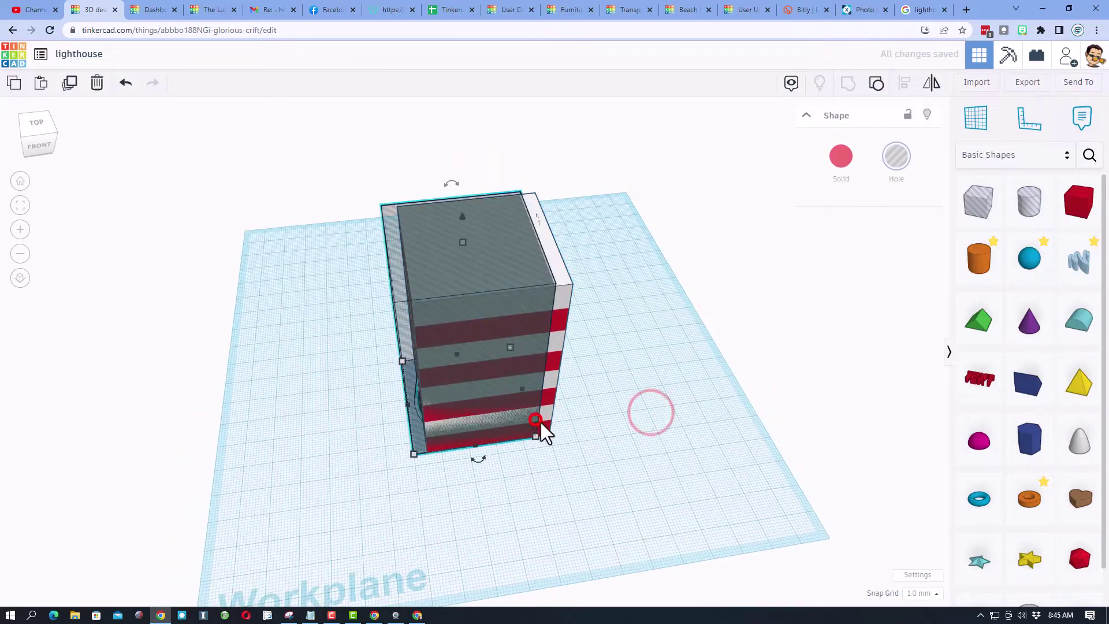
{"action": "left_click", "coordinate": [570, 416]}
{"action": "left_click", "coordinate": [545, 434]}
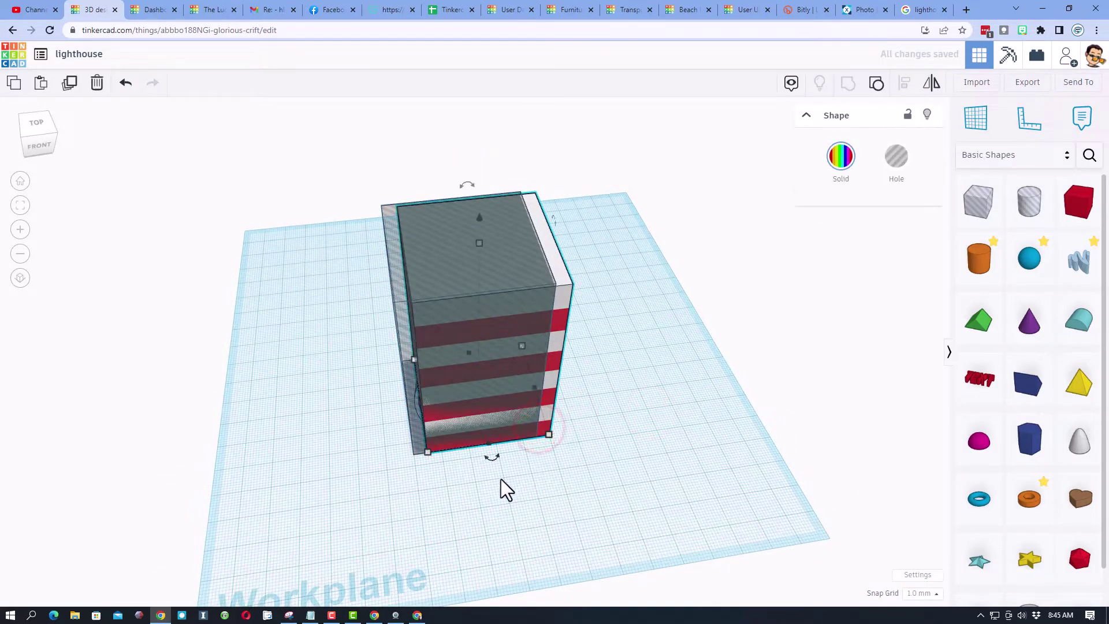
{"action": "left_click", "coordinate": [500, 492]}
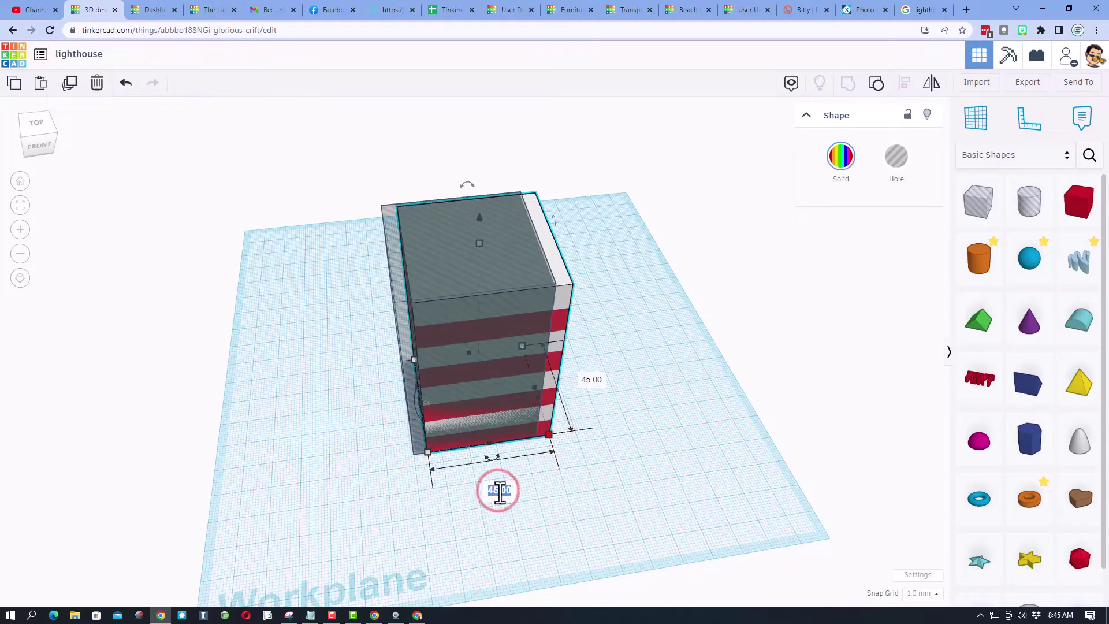
{"action": "type", "text": "44"}
{"action": "key", "text": "Return"}
{"action": "left_click", "coordinate": [584, 381]}
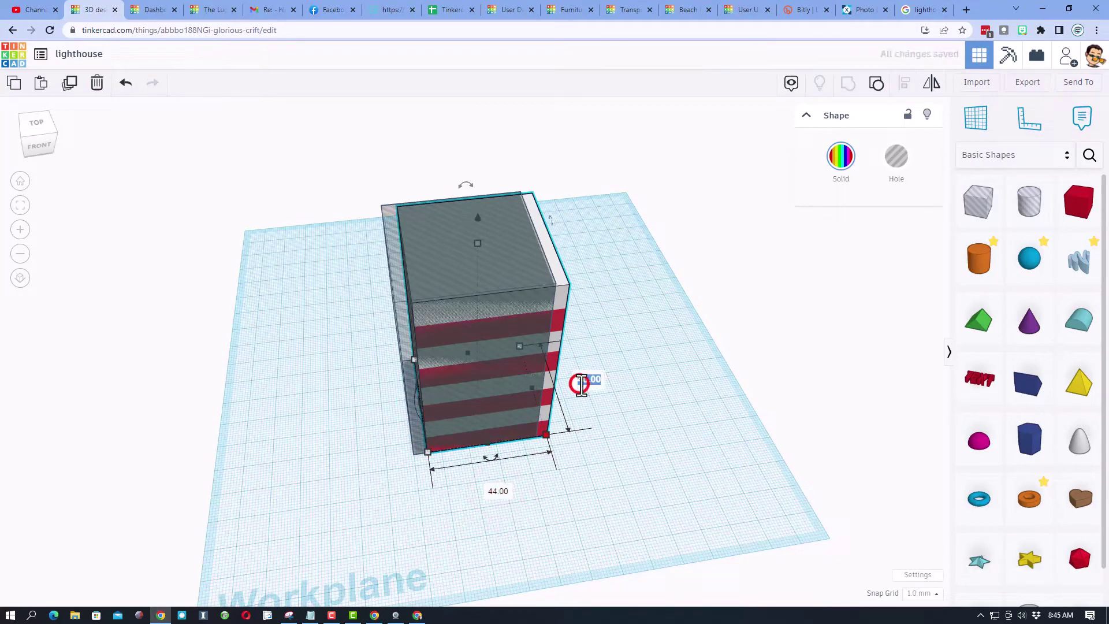
{"action": "type", "text": "44"}
{"action": "key", "text": "Return"}
{"action": "left_click", "coordinate": [347, 384]}
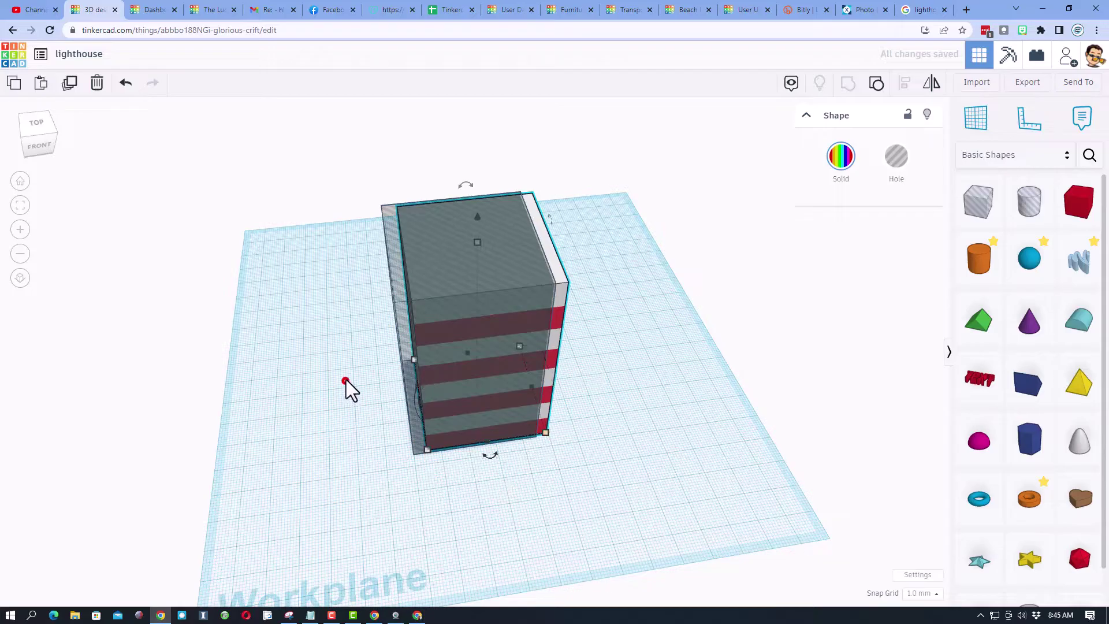
Center the striped block and the box-shaped hole on each other in both horizontal directions and group them to cut the tower.
{"action": "left_click_drag", "start_coordinate": [331, 312], "coordinate": [517, 483]}
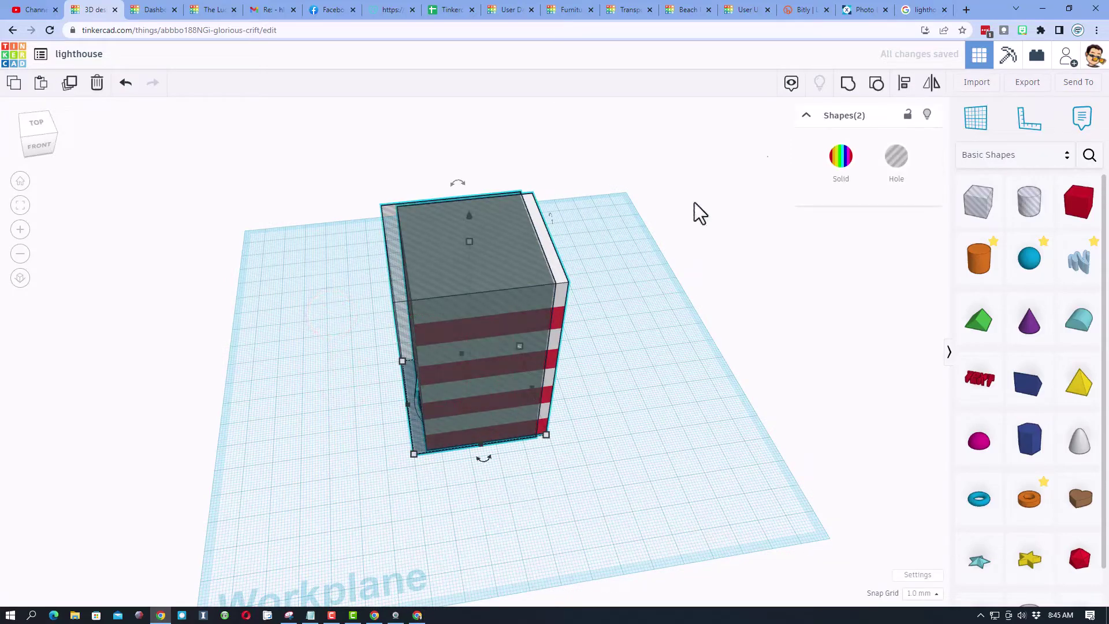
{"action": "left_click", "coordinate": [905, 82]}
{"action": "left_click", "coordinate": [486, 385]}
{"action": "left_click", "coordinate": [478, 457]}
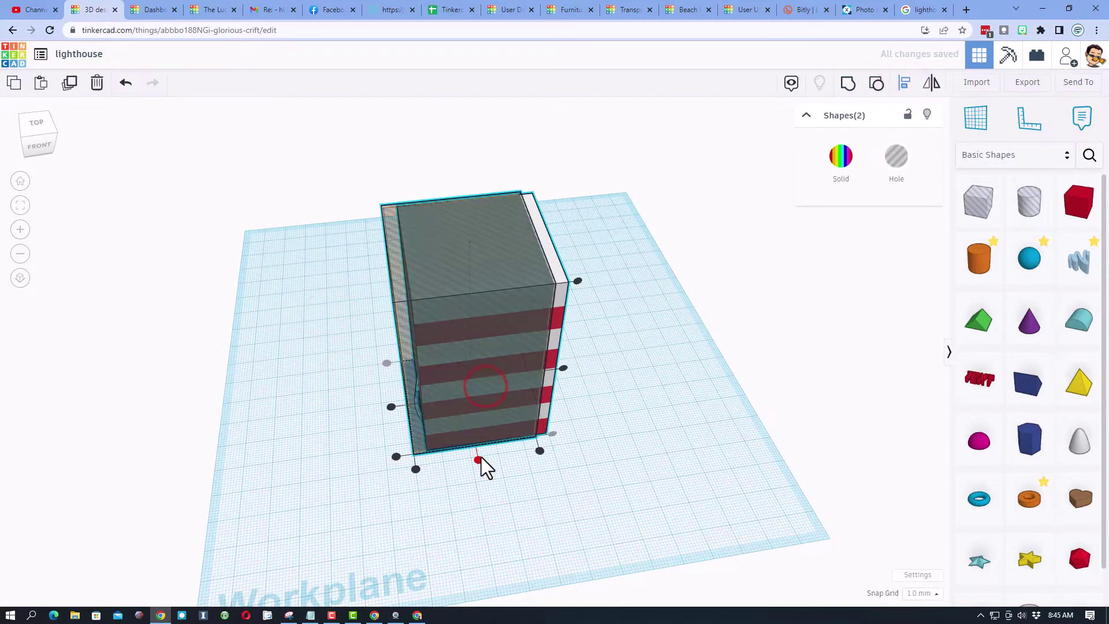
{"action": "left_click", "coordinate": [391, 407]}
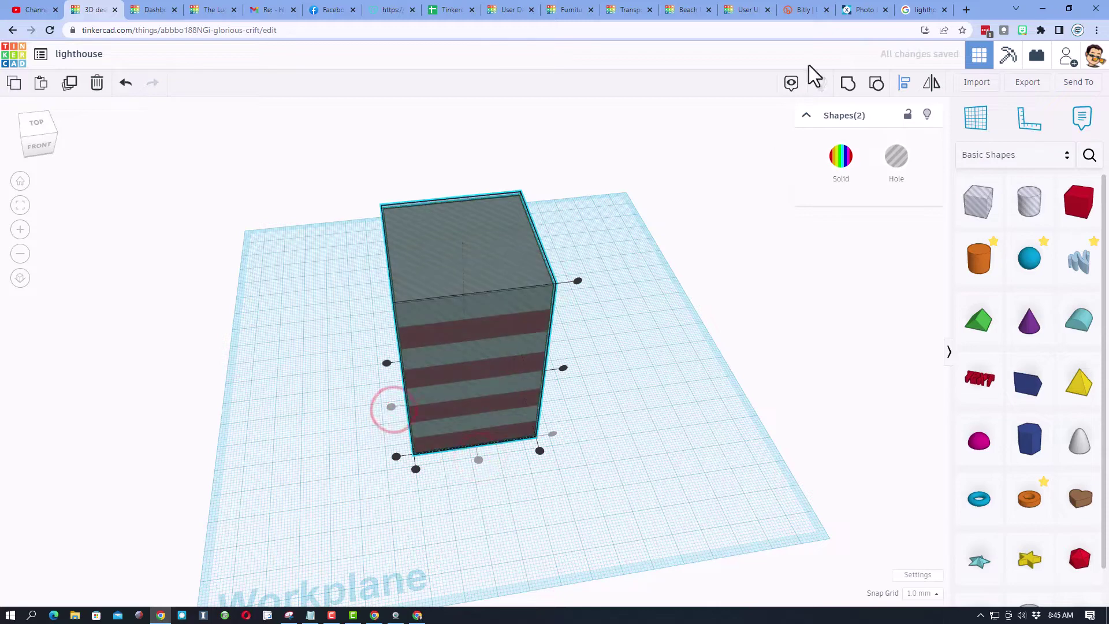
{"action": "left_click", "coordinate": [847, 82]}
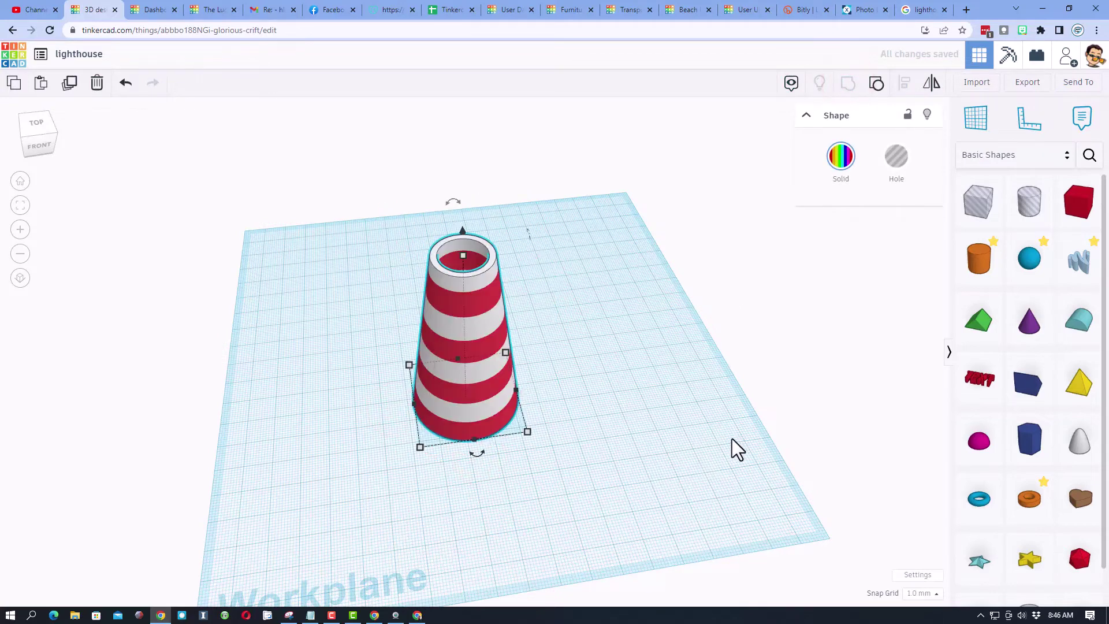
Place a workplane on the striped tower's top rim and add a solid cylinder there.
{"action": "right_click_drag", "start_coordinate": [716, 433], "coordinate": [630, 410]}
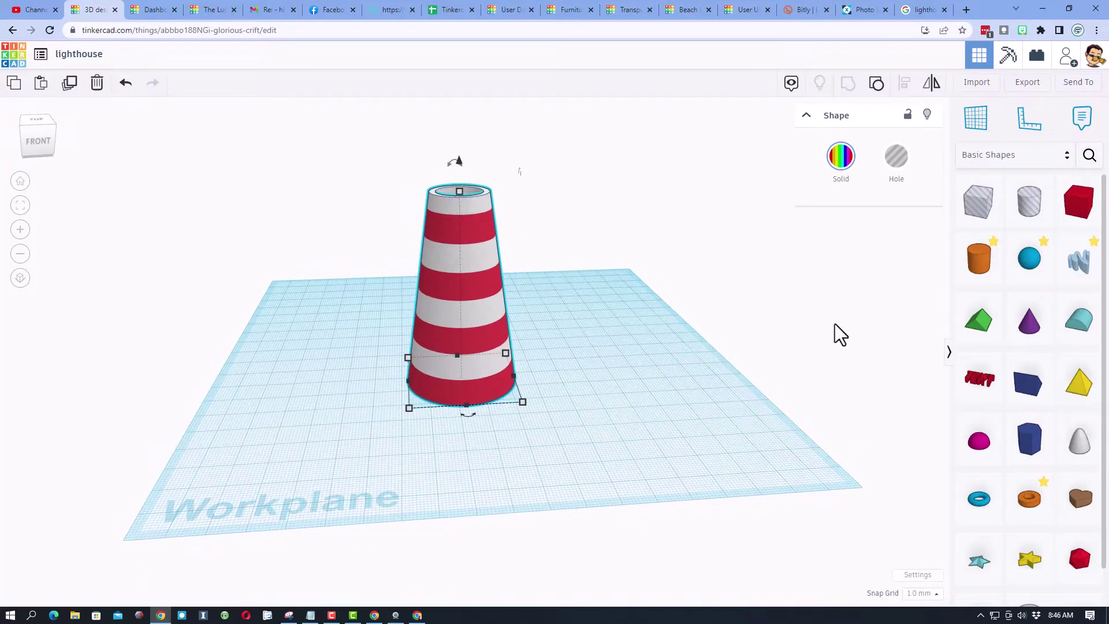
{"action": "left_click", "coordinate": [977, 123]}
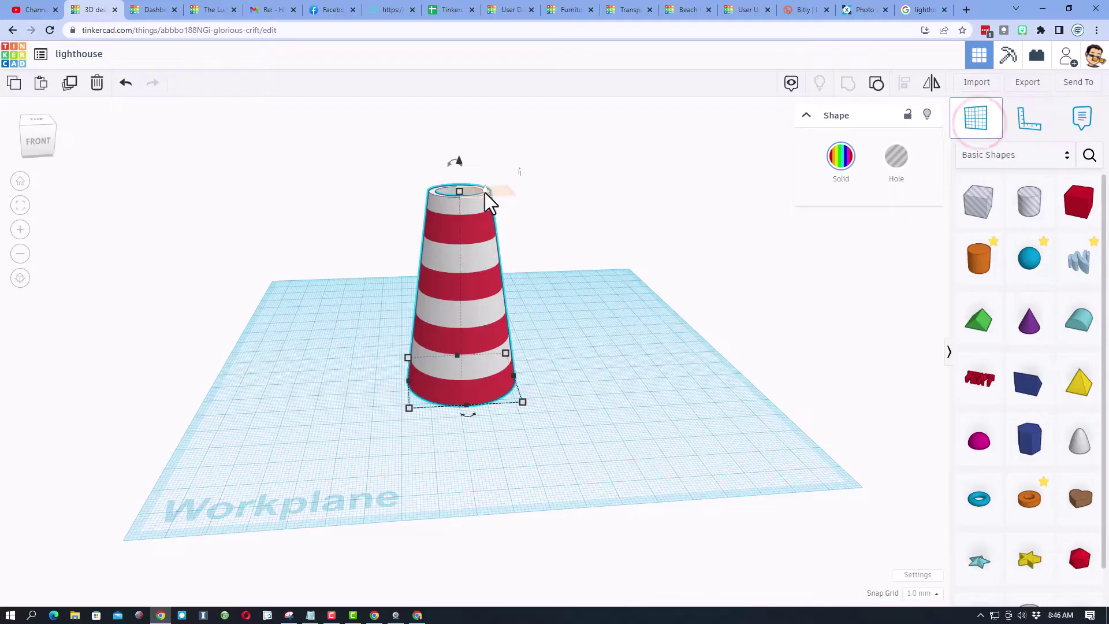
{"action": "left_click", "coordinate": [484, 192]}
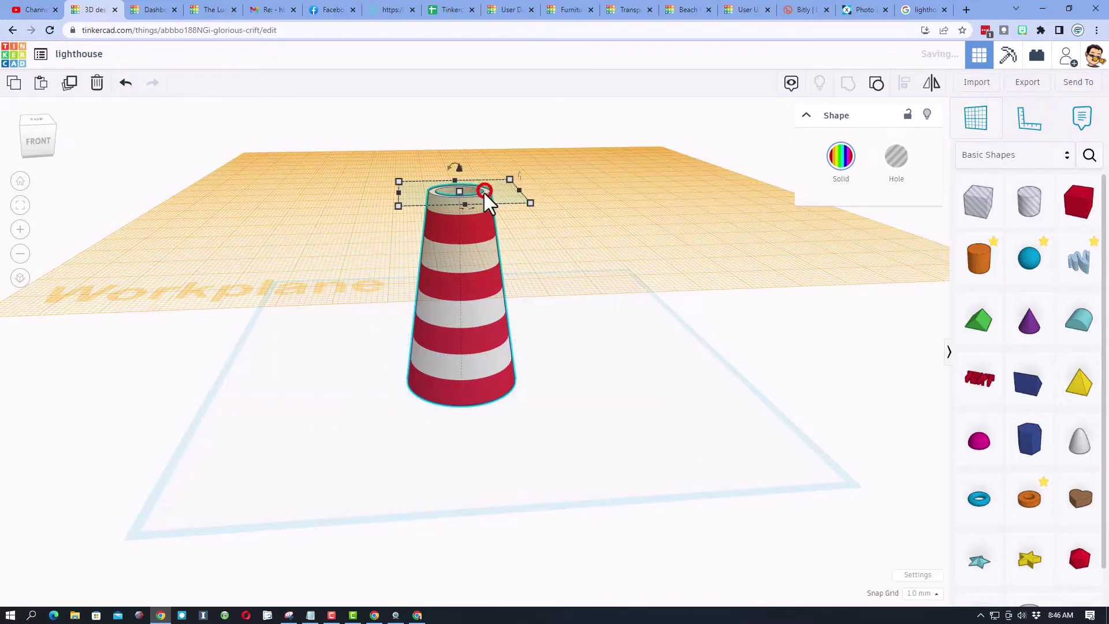
{"action": "left_click", "coordinate": [979, 260]}
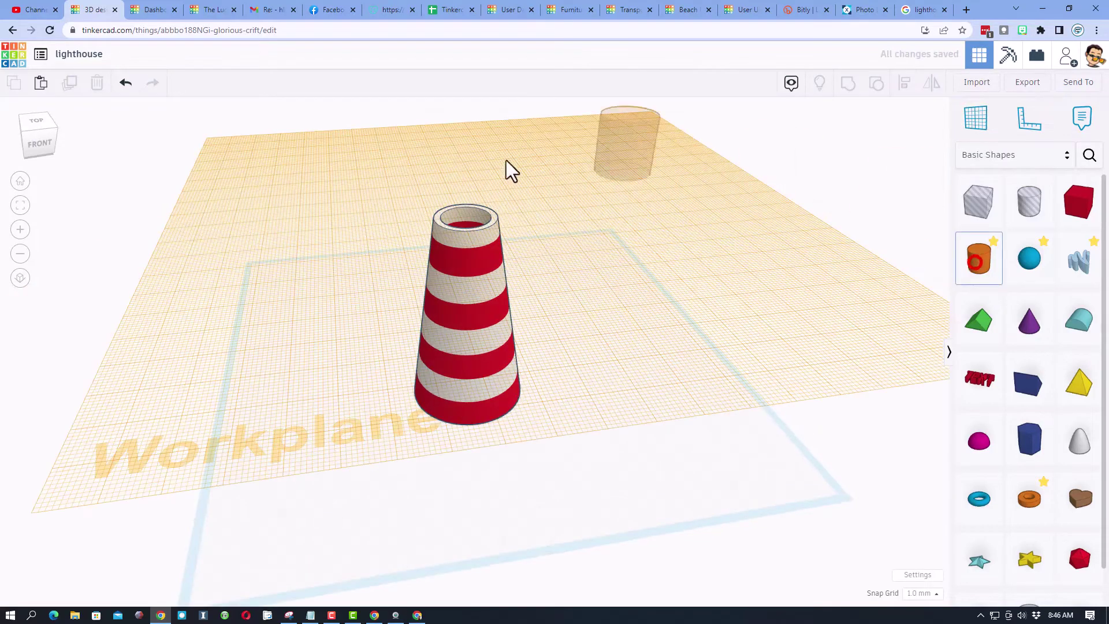
{"action": "left_click", "coordinate": [468, 231]}
Center the orange cylinder on the striped tower in both horizontal directions.
{"action": "left_click_drag", "start_coordinate": [363, 171], "coordinate": [469, 275]}
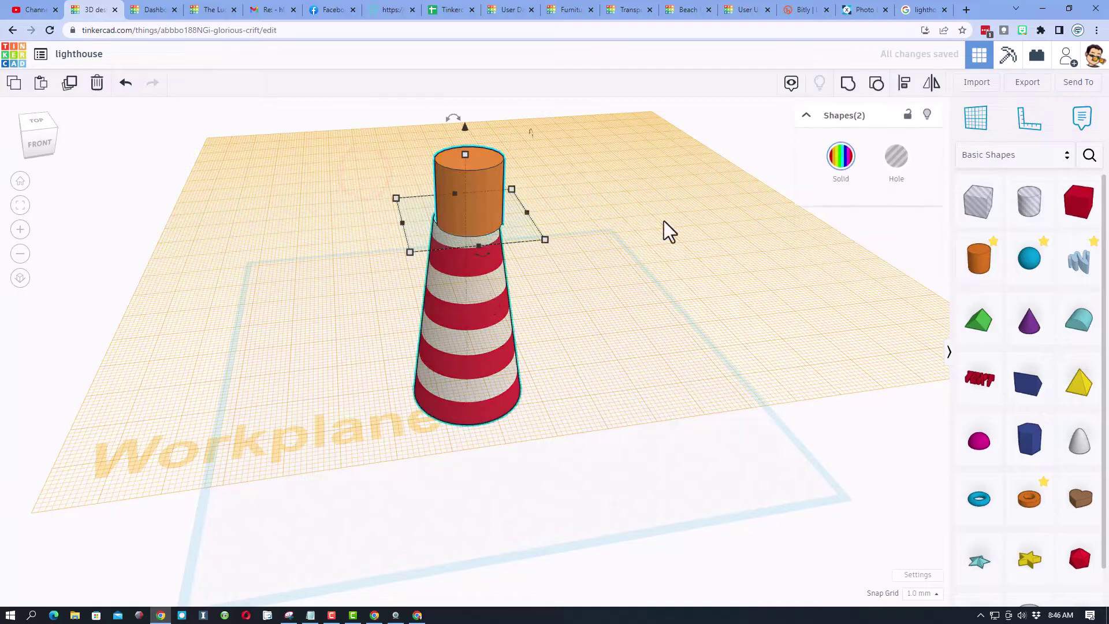
{"action": "left_click", "coordinate": [904, 83]}
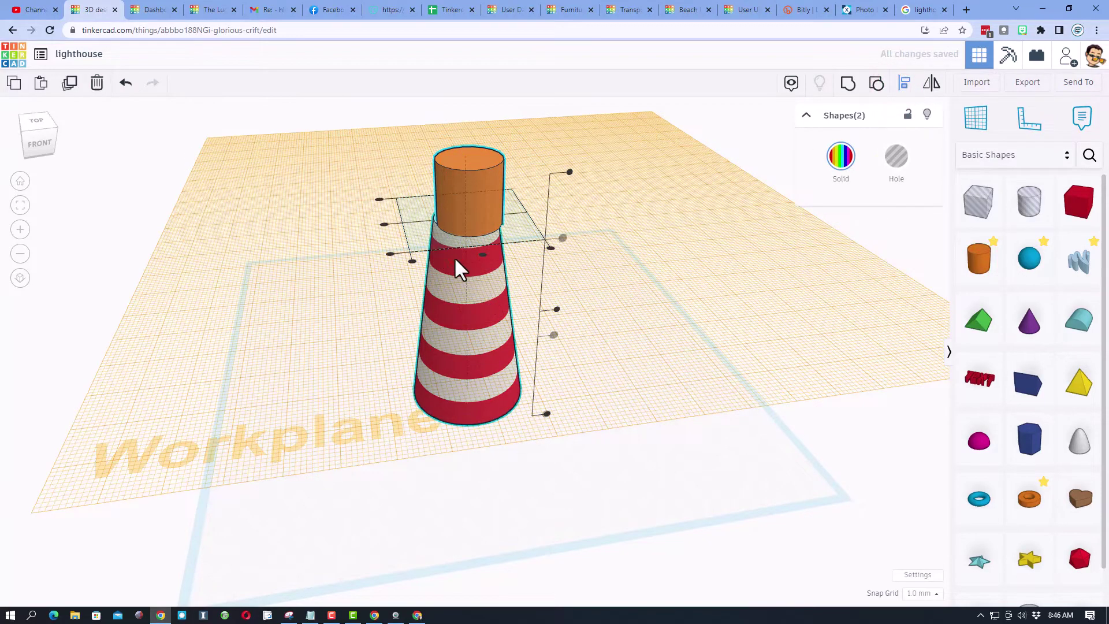
{"action": "left_click", "coordinate": [384, 224]}
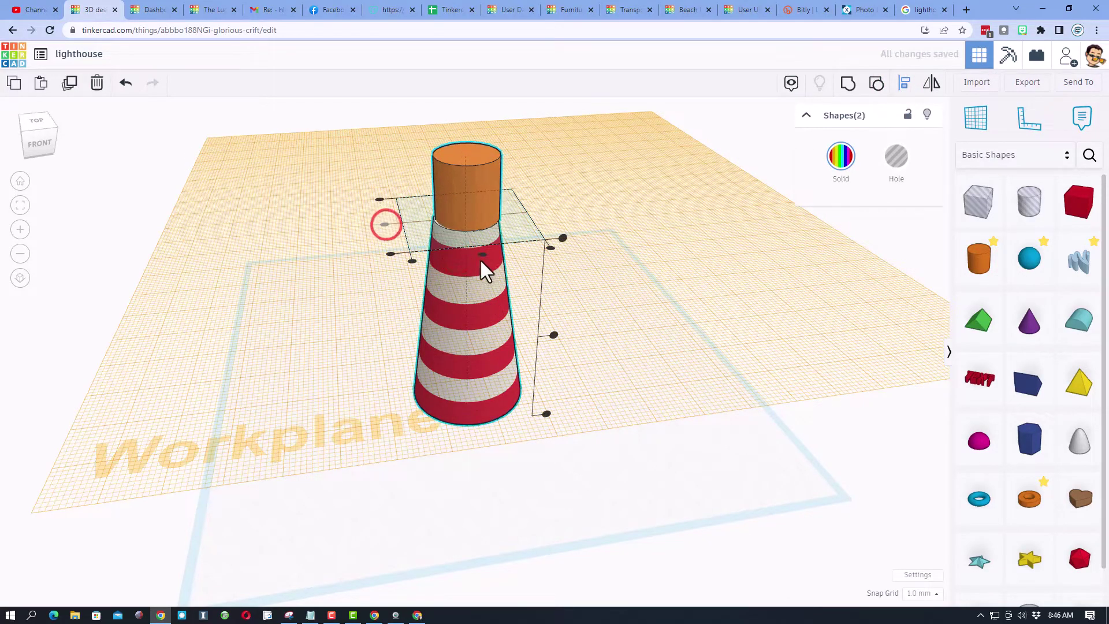
{"action": "left_click", "coordinate": [513, 193]}
Scale the orange cylinder up uniformly to 25 mm.
{"action": "left_click", "coordinate": [458, 208]}
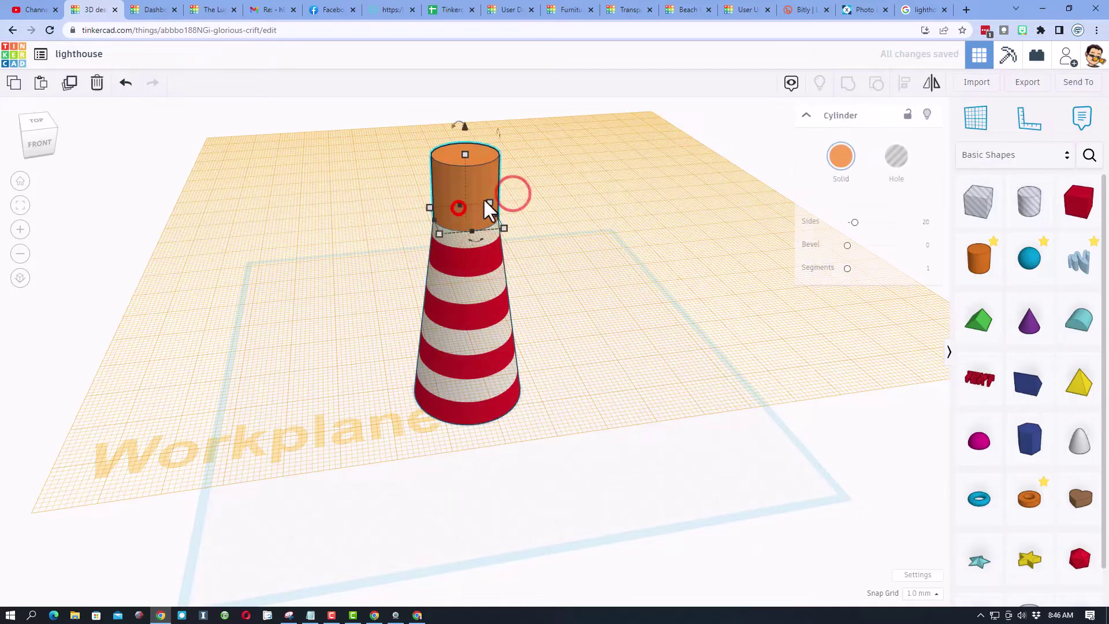
{"action": "left_click", "coordinate": [504, 227]}
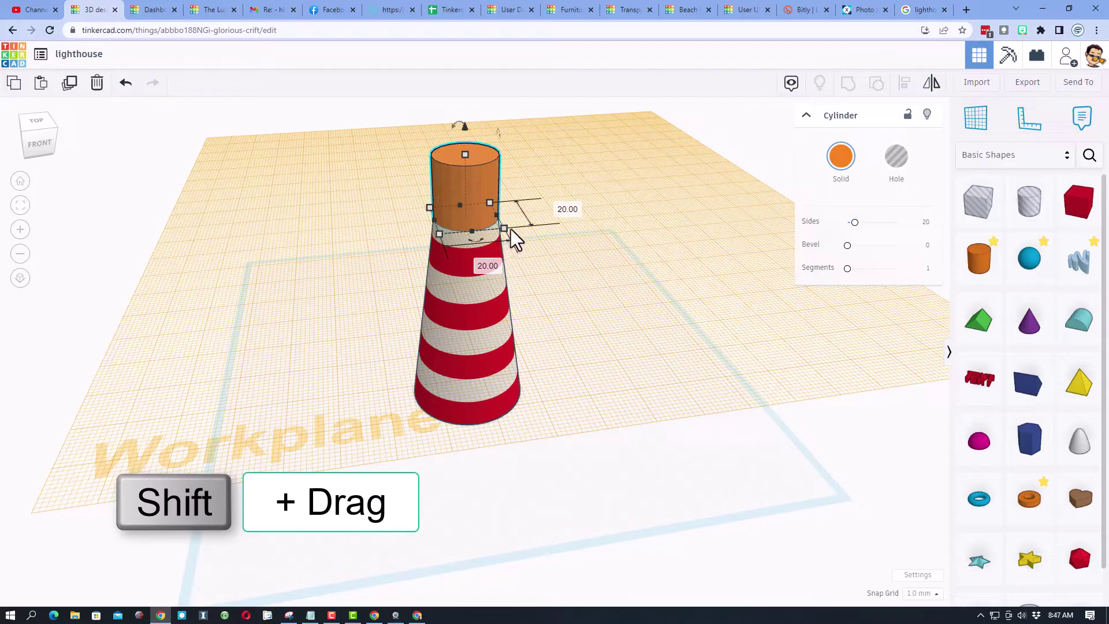
{"action": "left_click_drag", "start_coordinate": [504, 231], "coordinate": [528, 248], "text": "shift"}
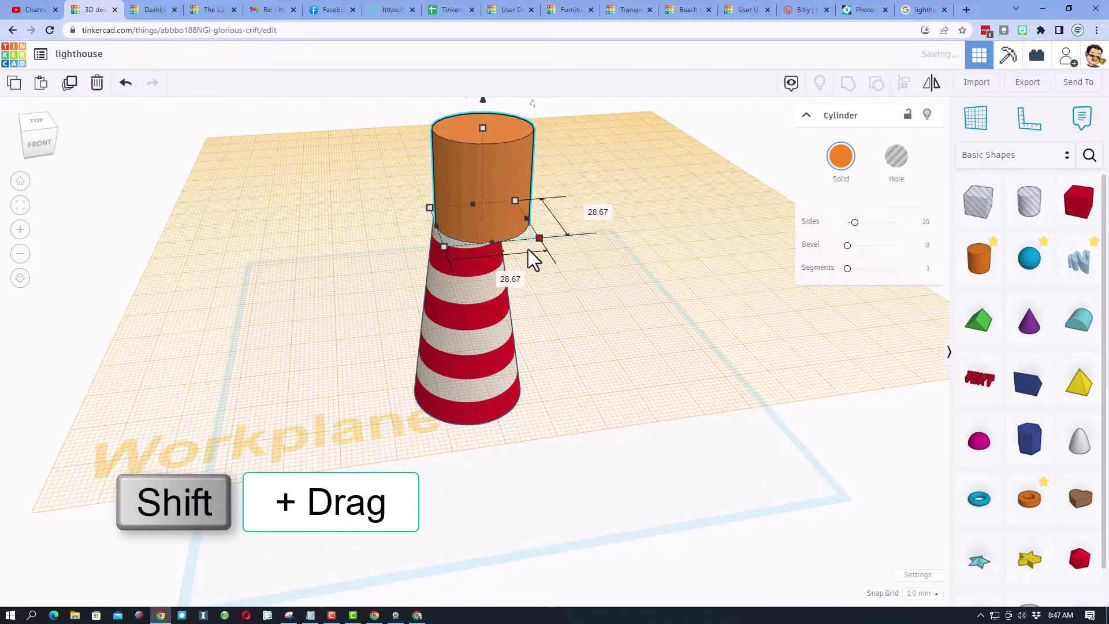
{"action": "left_click", "coordinate": [511, 278]}
{"action": "type", "text": "28"}
{"action": "key", "text": "Return"}
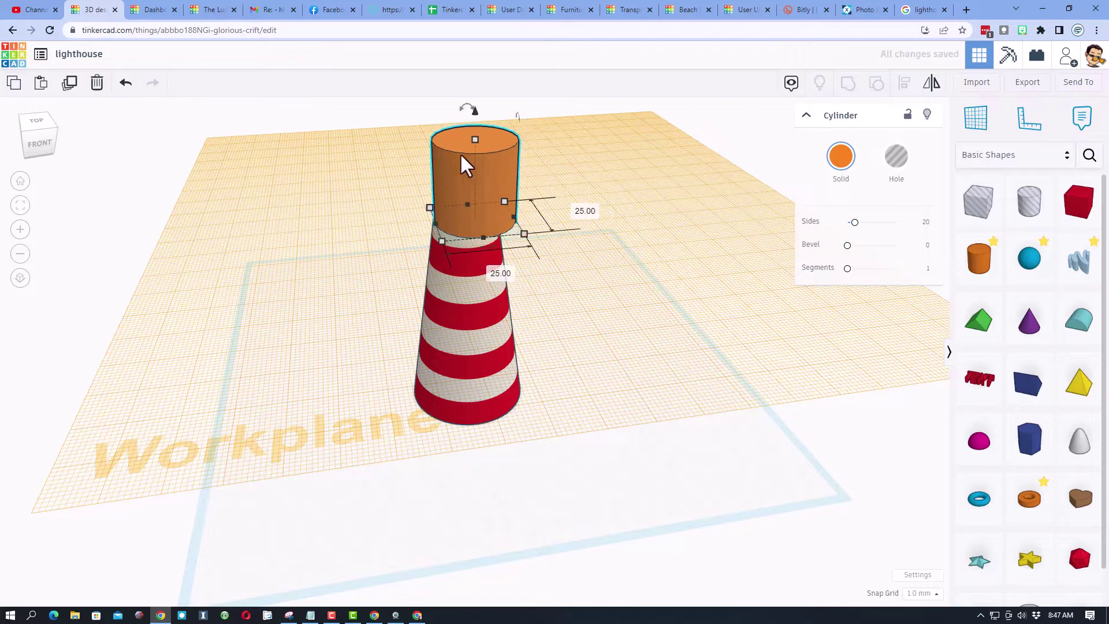
Set the orange cylinder's height to 1 mm to make a thin disc.
{"action": "left_click_drag", "start_coordinate": [469, 141], "coordinate": [540, 183]}
{"action": "left_click", "coordinate": [542, 183]}
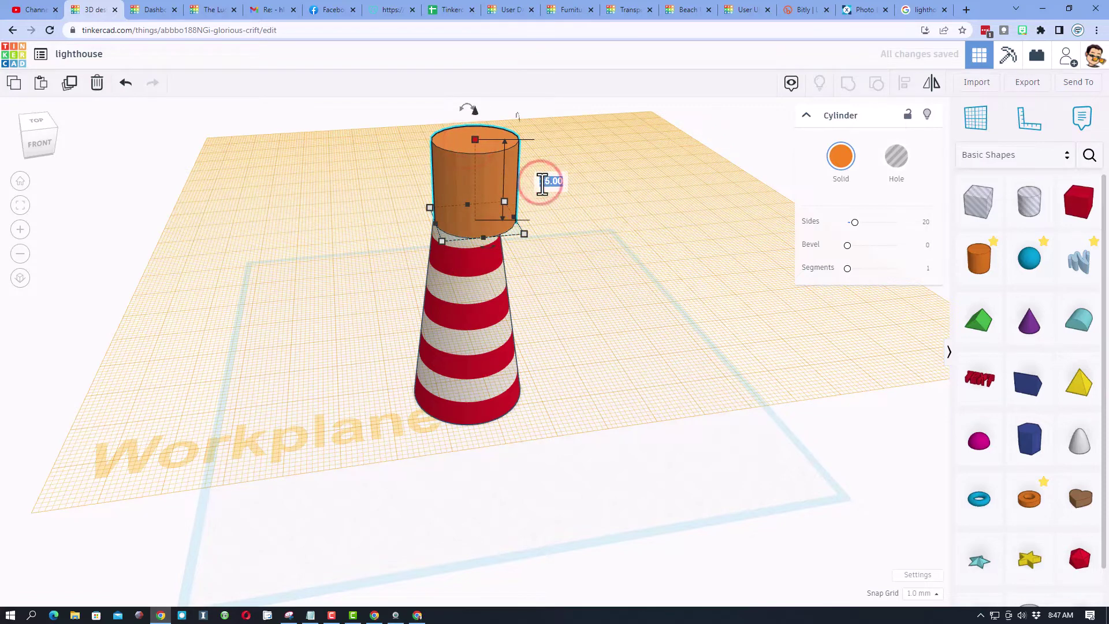
{"action": "type", "text": "1"}
{"action": "key", "text": "Return"}
Center the thin orange disc on the striped tower in both horizontal directions.
{"action": "left_click", "coordinate": [397, 178]}
{"action": "left_click_drag", "start_coordinate": [367, 173], "coordinate": [524, 317]}
{"action": "left_click", "coordinate": [904, 83]}
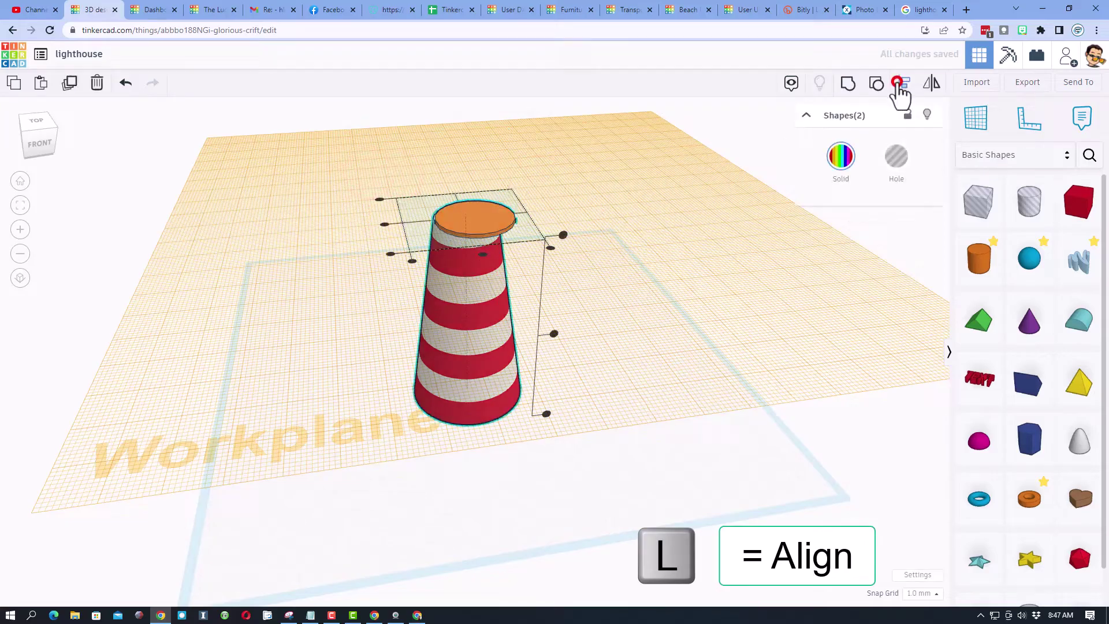
{"action": "left_click", "coordinate": [467, 328]}
{"action": "left_click", "coordinate": [385, 224]}
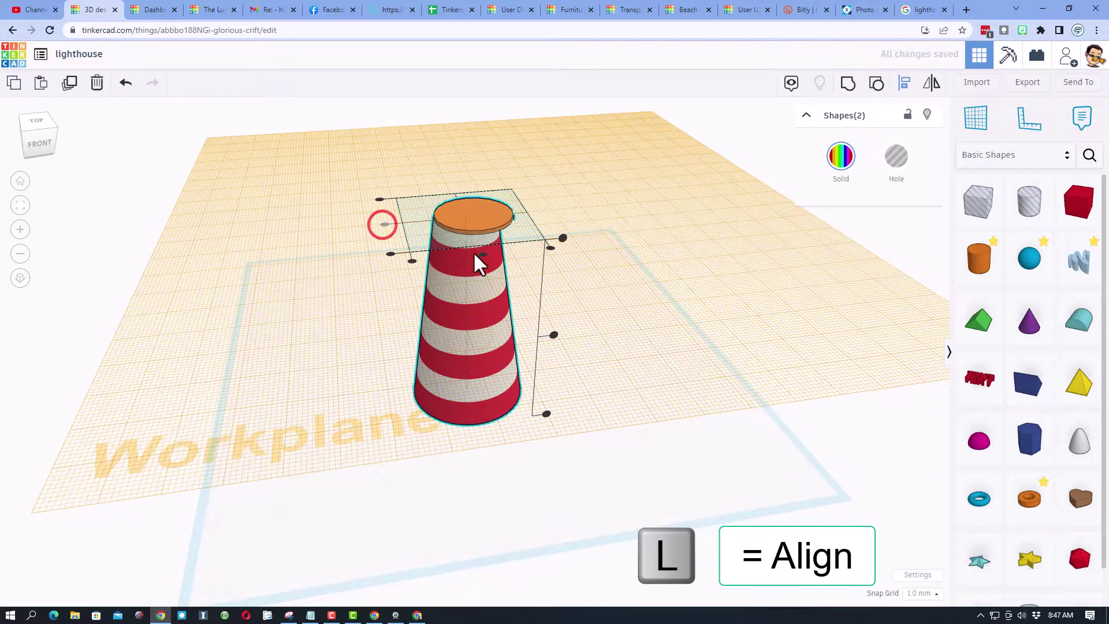
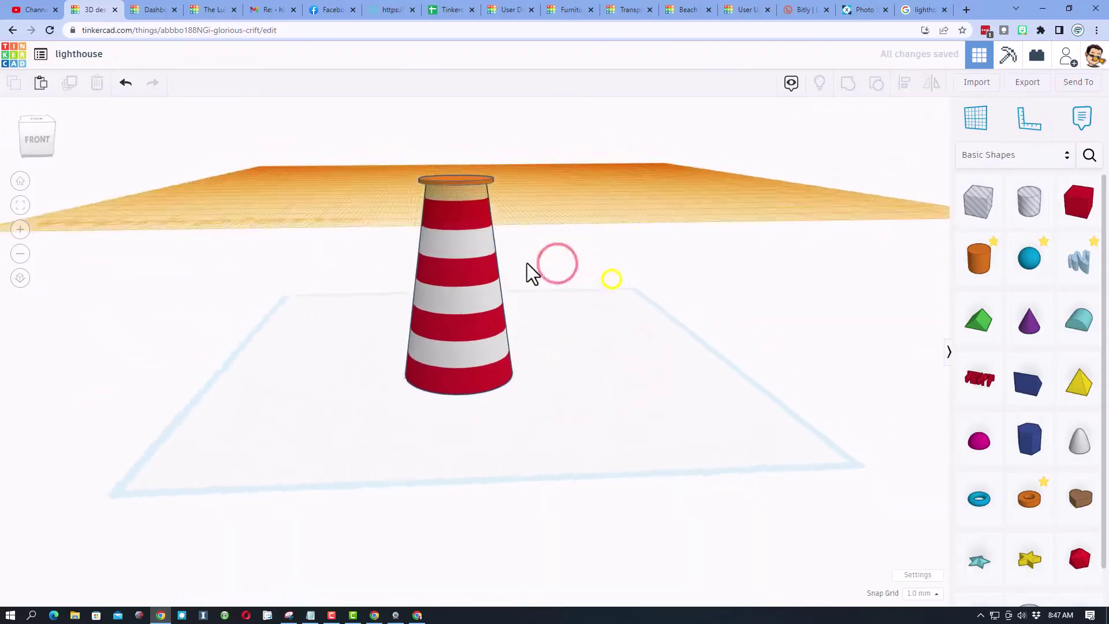
Change the color of the disc on the tower's top to red.
{"action": "left_click", "coordinate": [452, 208]}
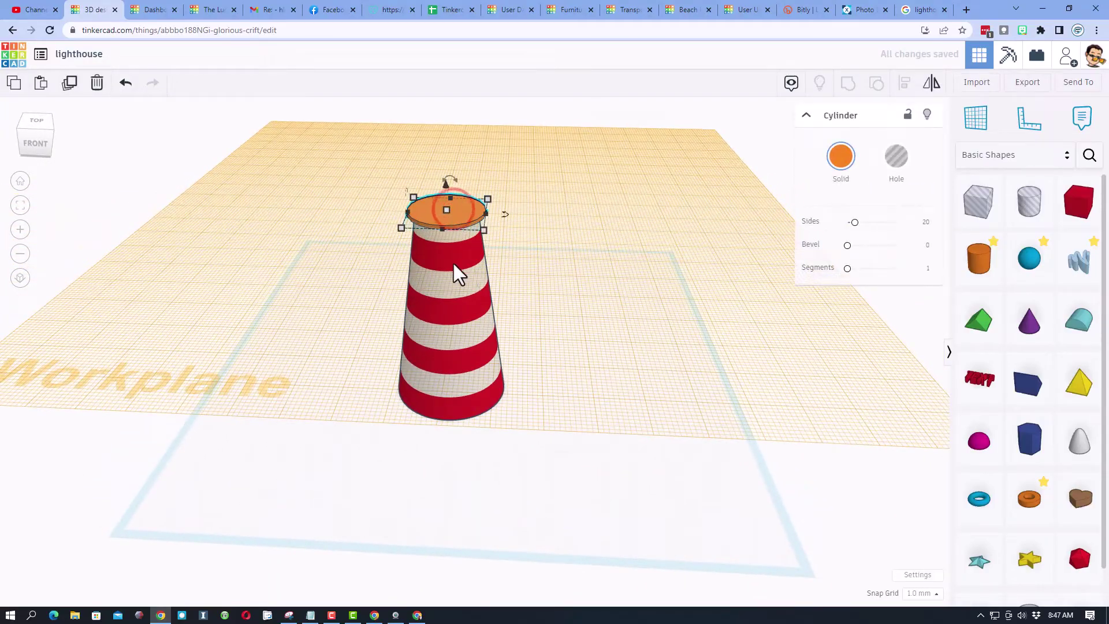
{"action": "left_click", "coordinate": [841, 160]}
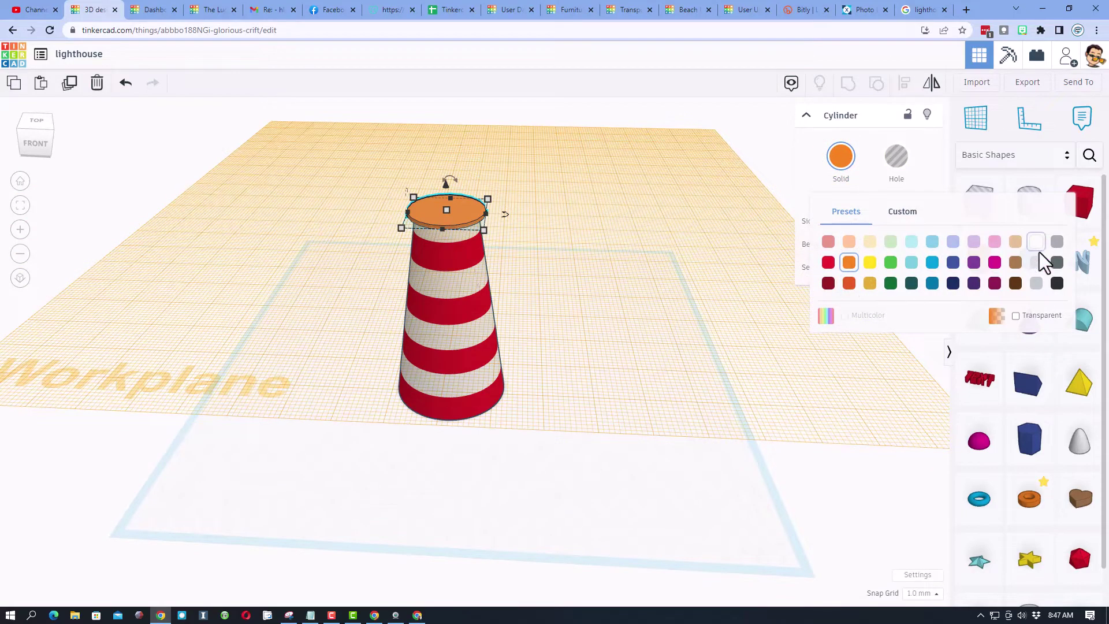
{"action": "left_click", "coordinate": [827, 262]}
{"action": "left_click", "coordinate": [605, 241]}
Place a workplane on the red disc's upper face and add a cylinder near its middle.
{"action": "mouse_move", "coordinate": [518, 223]}
{"action": "right_mouse_down"}
{"action": "mouse_move", "coordinate": [560, 211]}
{"action": "mouse_move", "coordinate": [517, 215]}
{"action": "right_mouse_up"}
{"action": "scroll", "coordinate": [499, 220], "scroll_direction": "up", "scroll_amount": 2}
{"action": "key", "text": "w"}
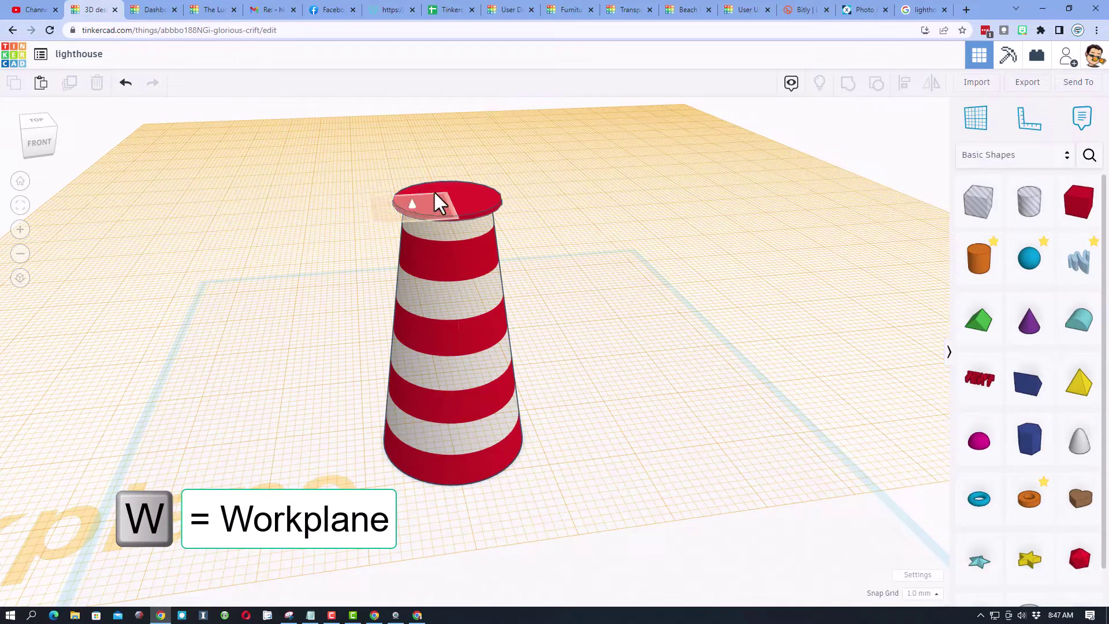
{"action": "left_click", "coordinate": [453, 203]}
{"action": "left_click", "coordinate": [978, 254]}
{"action": "left_click", "coordinate": [453, 206]}
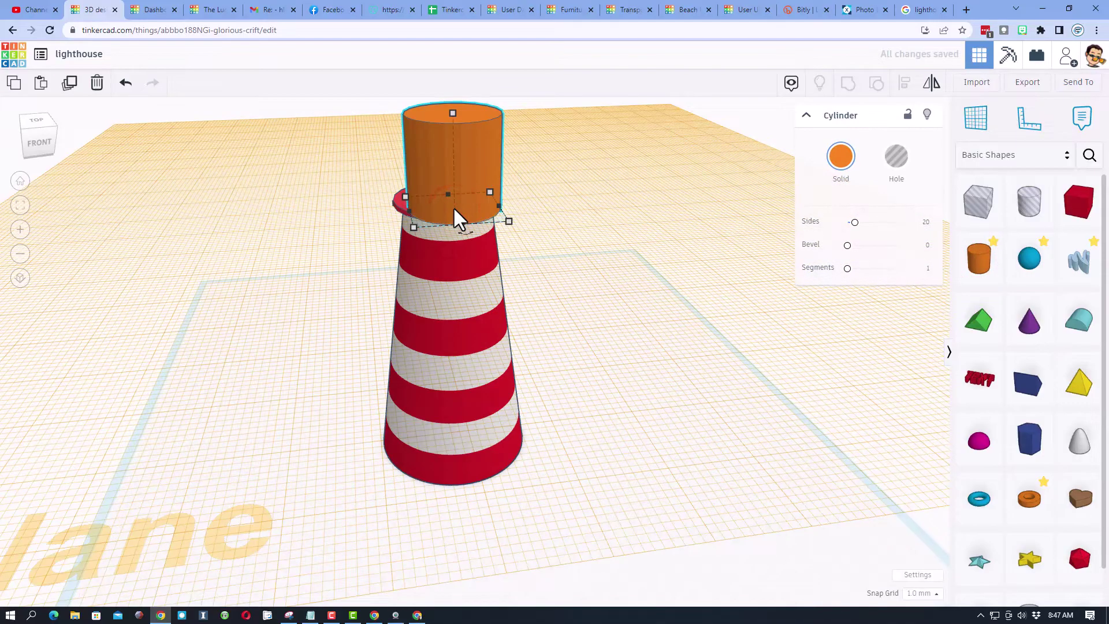
Scale the new cylinder down uniformly to 1 mm.
{"action": "left_click_drag", "start_coordinate": [450, 111], "coordinate": [467, 213], "text": "shift"}
{"action": "left_click", "coordinate": [536, 189]}
{"action": "type", "text": "1"}
{"action": "key", "text": "Return"}
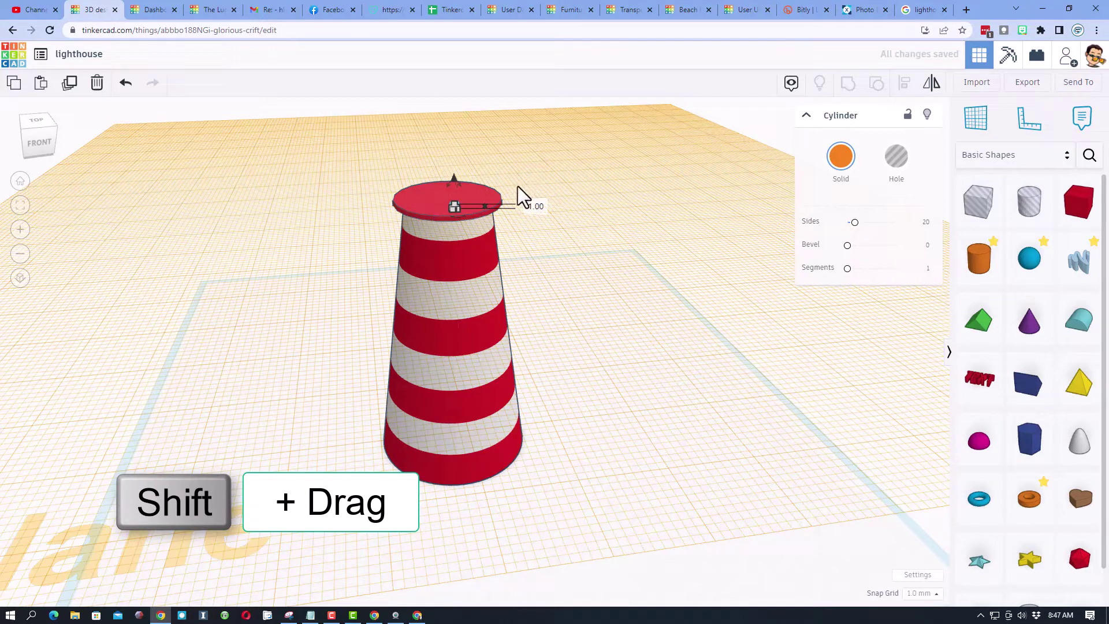
Stretch the small cylinder on the red disc to a height of 5 mm as a railing post.
{"action": "key", "text": "f"}
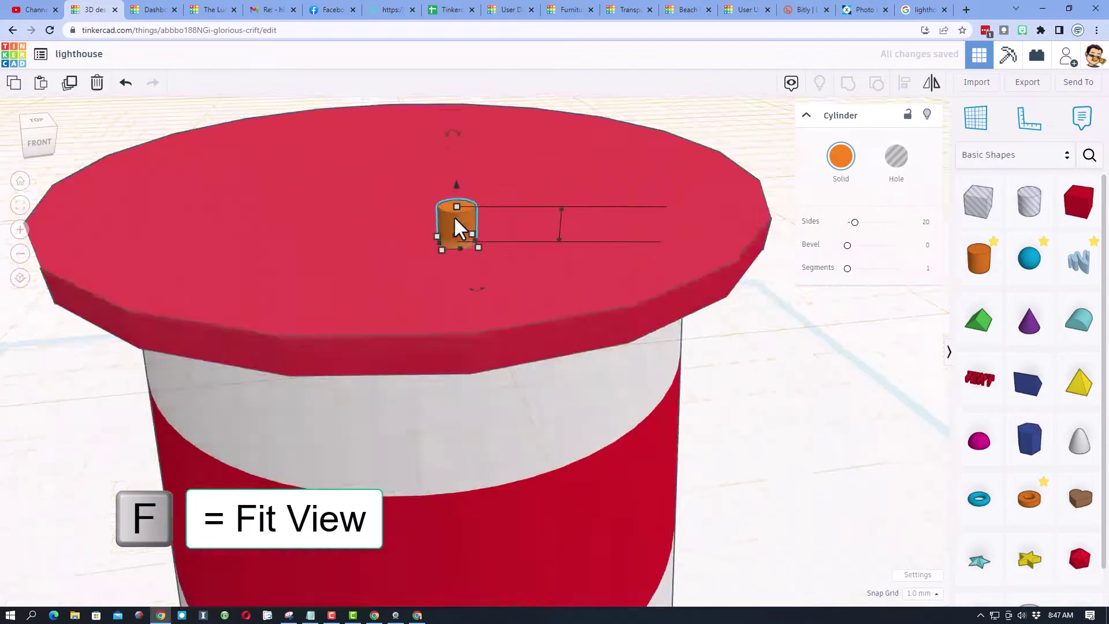
{"action": "left_click", "coordinate": [471, 223]}
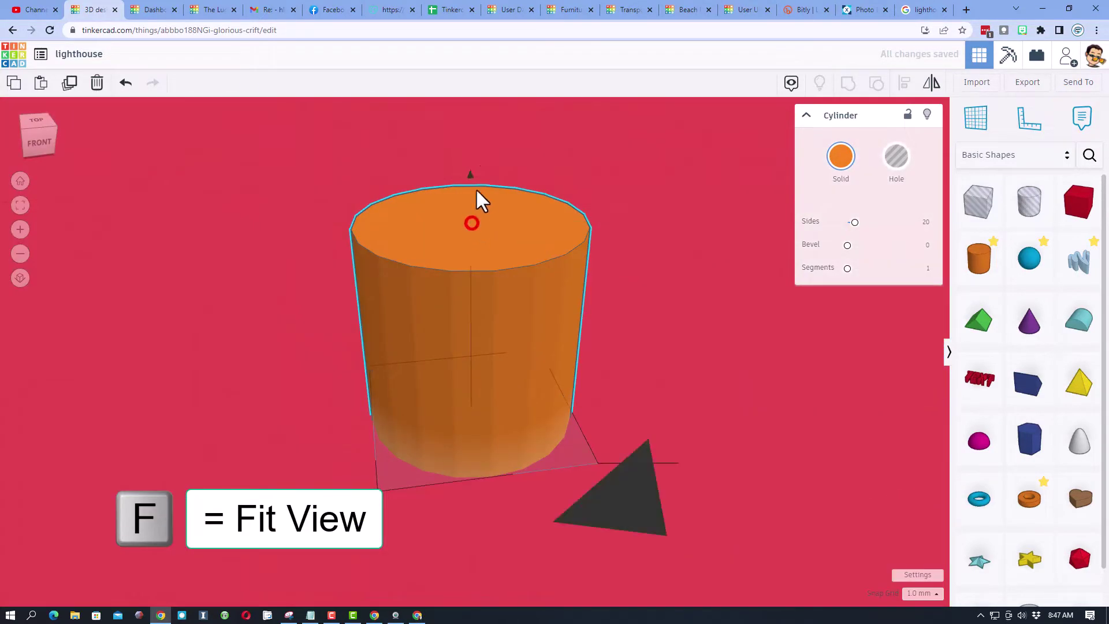
{"action": "left_click", "coordinate": [469, 223]}
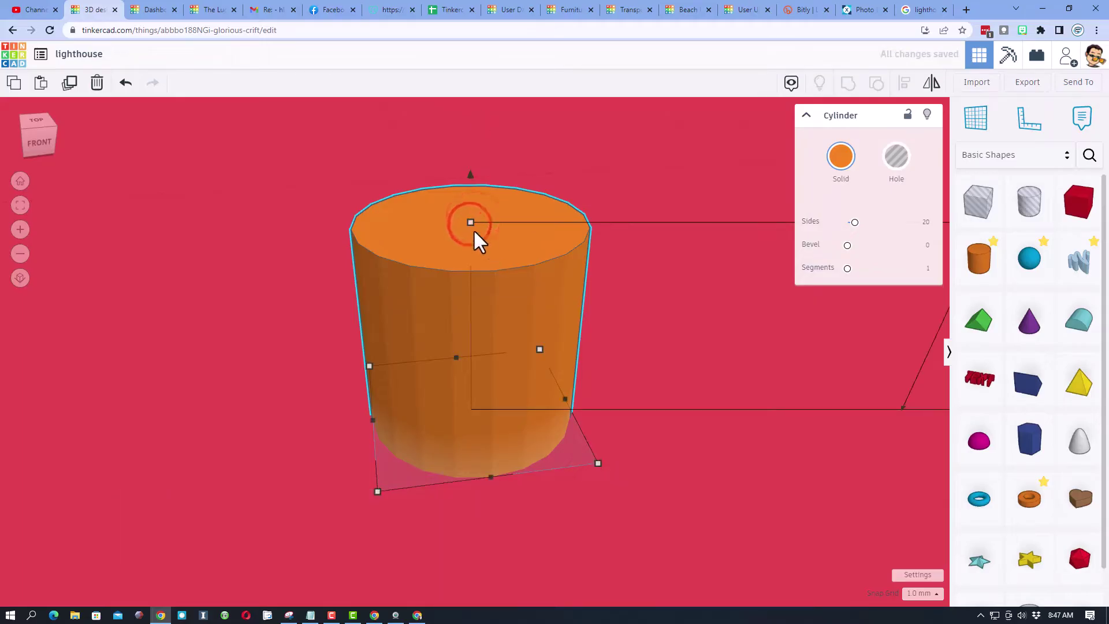
{"action": "scroll", "coordinate": [473, 229], "scroll_direction": "down", "scroll_amount": 10}
{"action": "left_click_drag", "start_coordinate": [473, 222], "coordinate": [474, 127]}
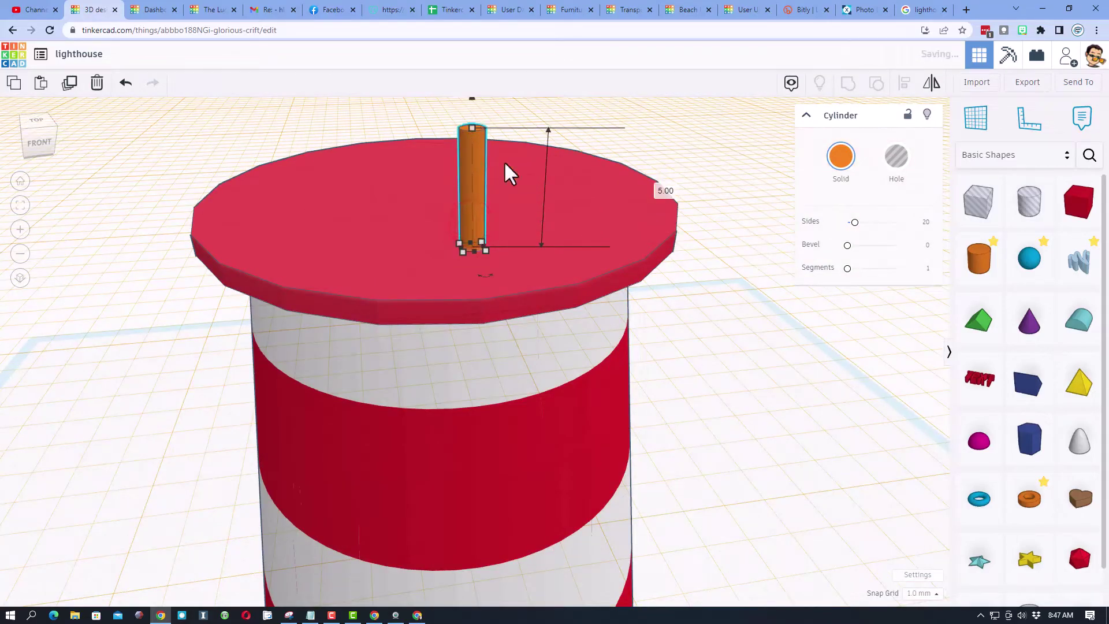
Change the color of the small post on the red disc to black.
{"action": "left_click", "coordinate": [841, 159]}
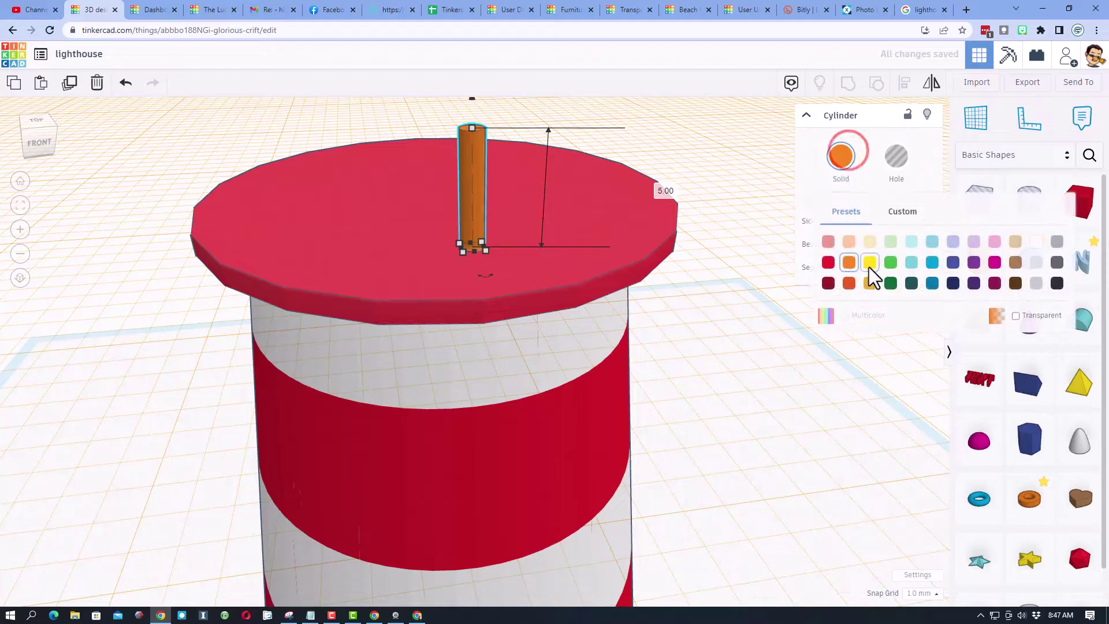
{"action": "left_click", "coordinate": [1056, 283]}
{"action": "scroll", "coordinate": [636, 267], "scroll_direction": "down", "scroll_amount": 5}
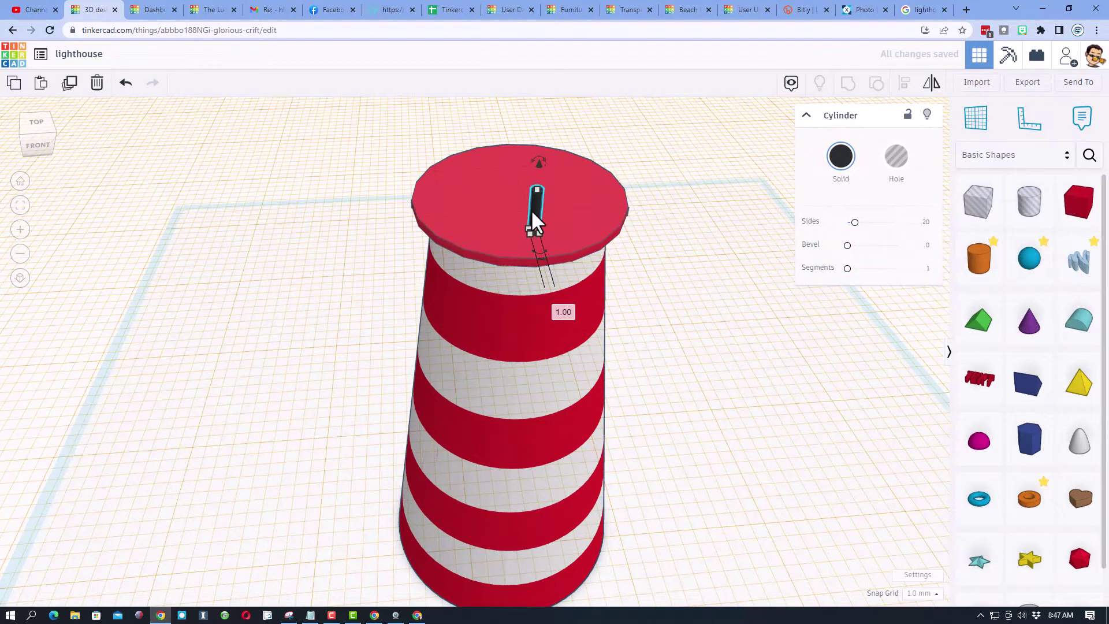
Move the black post forward until it stands near the front edge of the red disc.
{"action": "key", "text": "Down"}
{"action": "key", "text": "Down"}
{"action": "key", "text": "Down"}
{"action": "key", "text": "Down"}
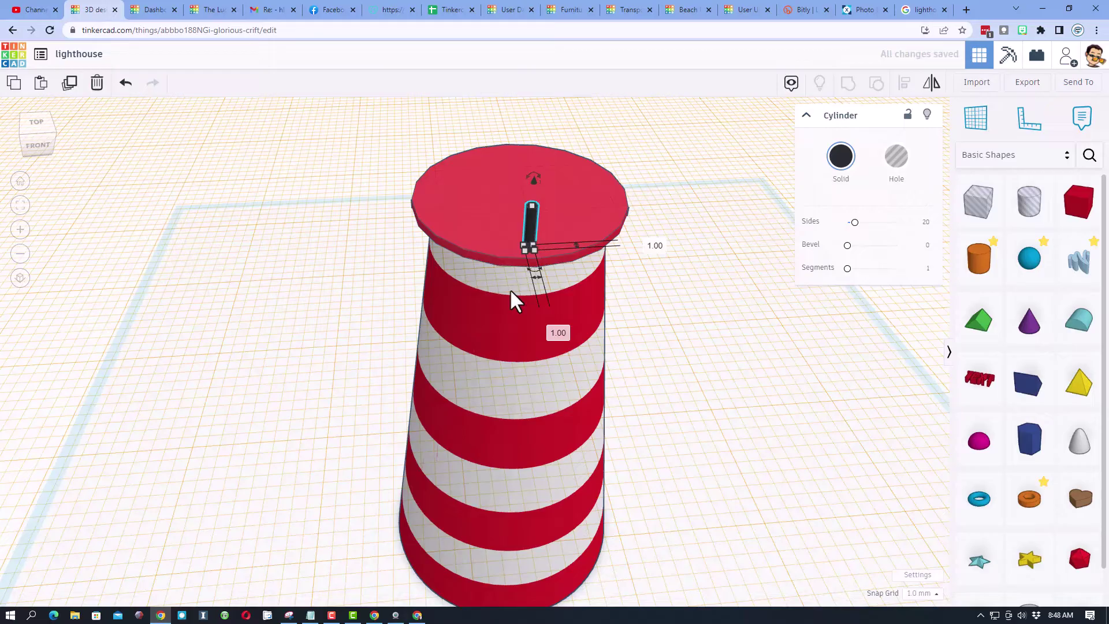
Align the black post with the red disc's center in the left-right direction.
{"action": "left_click", "coordinate": [470, 223], "text": "shift"}
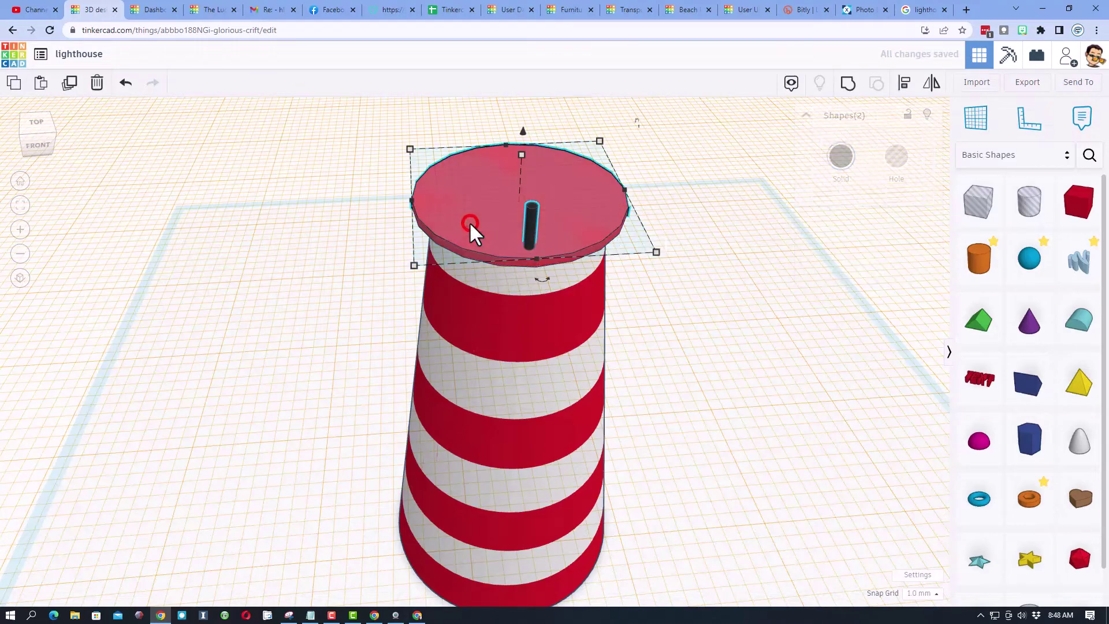
{"action": "left_click", "coordinate": [905, 83]}
{"action": "left_click", "coordinate": [601, 201]}
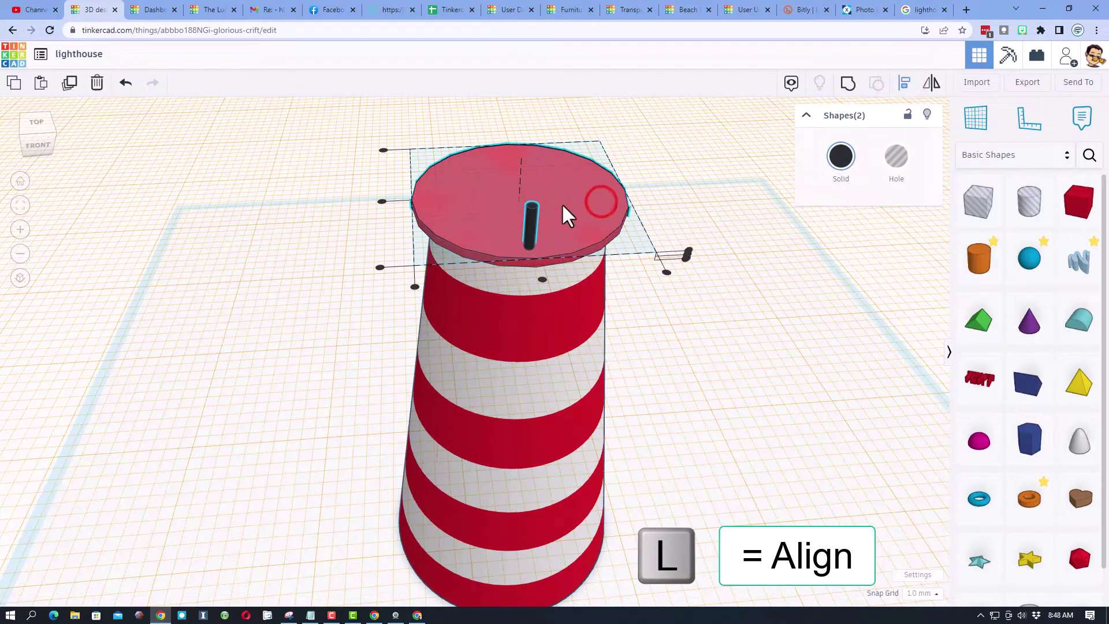
{"action": "left_click", "coordinate": [541, 279]}
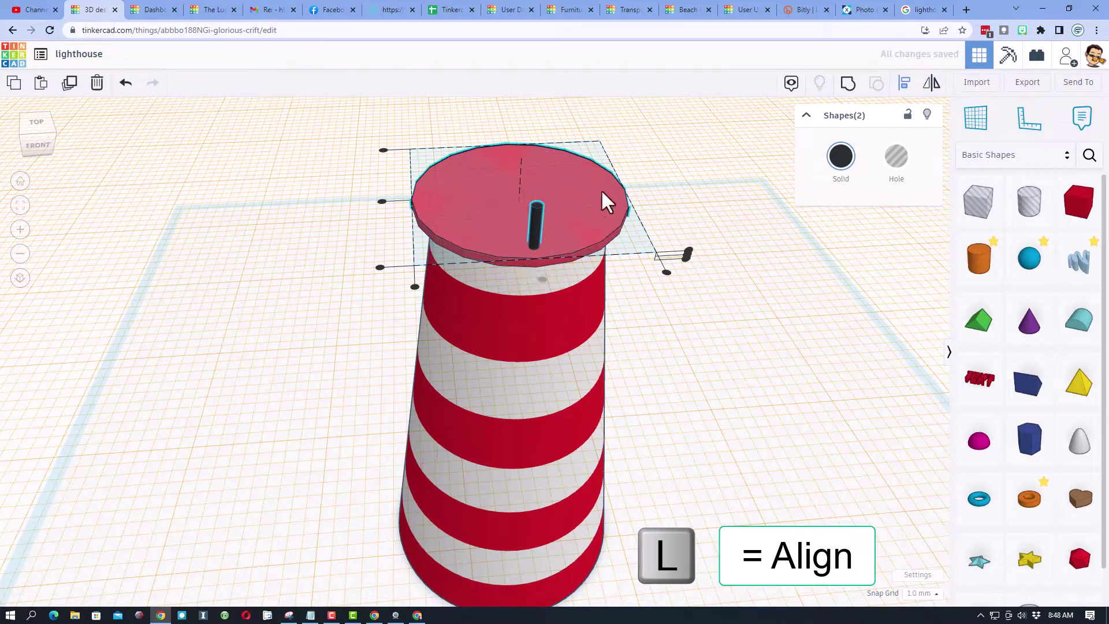
{"action": "left_click", "coordinate": [561, 179]}
{"action": "left_click", "coordinate": [537, 216]}
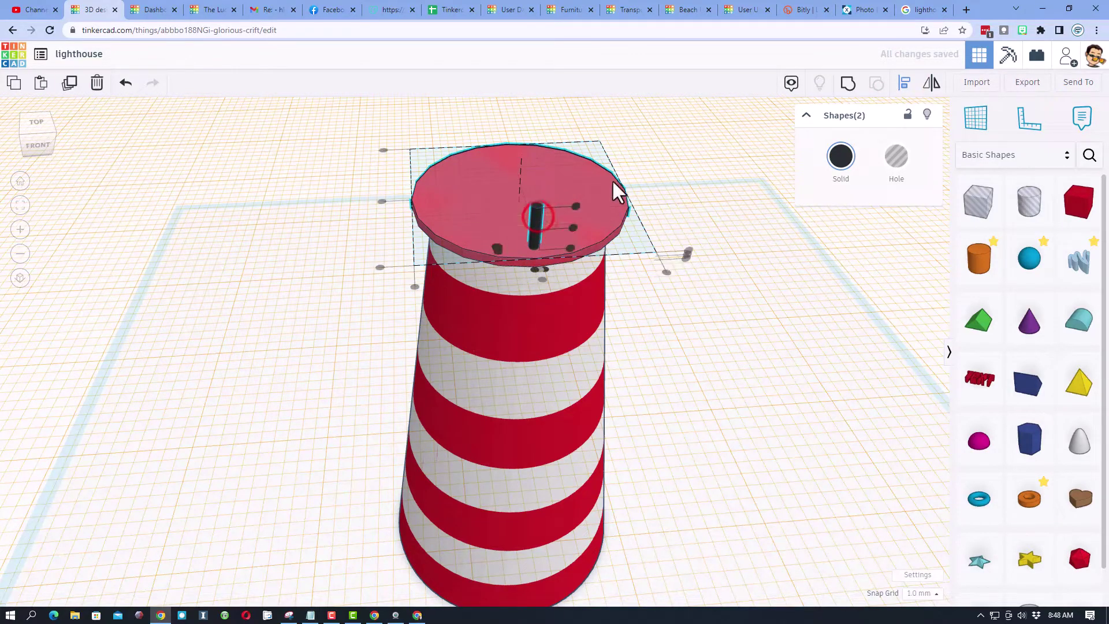
{"action": "left_click", "coordinate": [676, 122]}
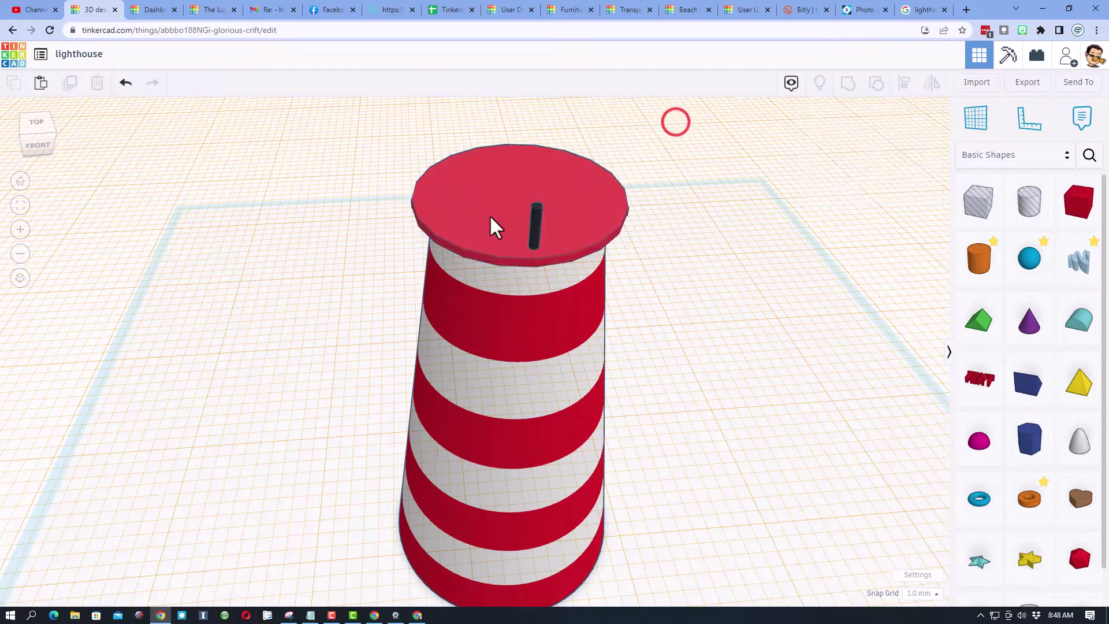
Duplicate the black post and move the copy straight back to the opposite edge of the red disc.
{"action": "left_click", "coordinate": [535, 221]}
{"action": "key", "text": "ctrl+d"}
{"action": "key", "text": "Up"}
{"action": "key", "text": "Up"}
{"action": "key", "text": "Up"}
{"action": "key", "text": "Up"}
{"action": "key", "text": "Up"}
{"action": "key", "text": "Up"}
{"action": "key", "text": "Up"}
{"action": "key", "text": "Up"}
{"action": "key", "text": "Up"}
{"action": "key", "text": "Up"}
{"action": "key", "text": "Up"}
{"action": "key", "text": "Up"}
{"action": "key", "text": "Up"}
{"action": "key", "text": "Up"}
{"action": "key", "text": "Up"}
{"action": "key", "text": "Up"}
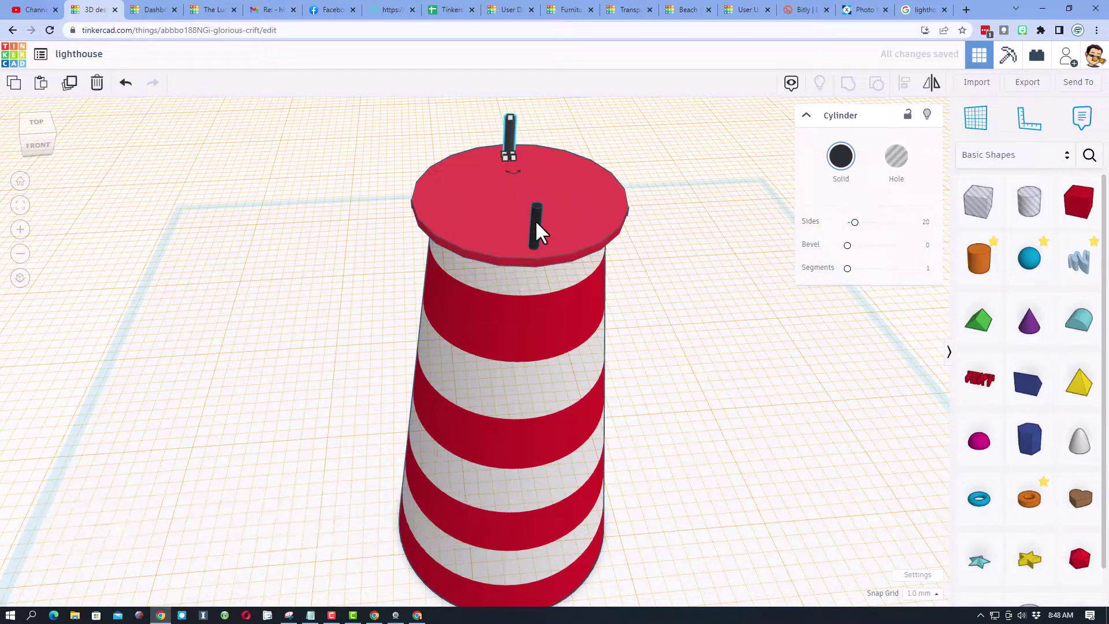
Duplicate the two opposite posts together and rotate the copied pair 22.5° around the disc's center.
{"action": "right_click_drag", "start_coordinate": [243, 327], "coordinate": [385, 330]}
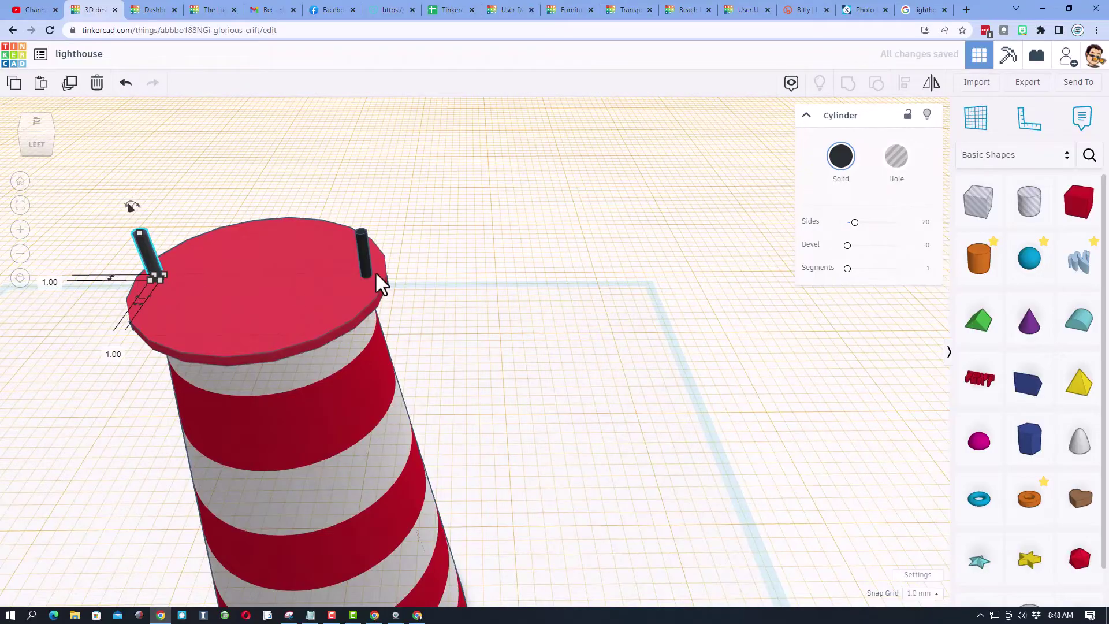
{"action": "right_click_drag", "start_coordinate": [234, 287], "coordinate": [432, 258]}
{"action": "left_click", "coordinate": [471, 169]}
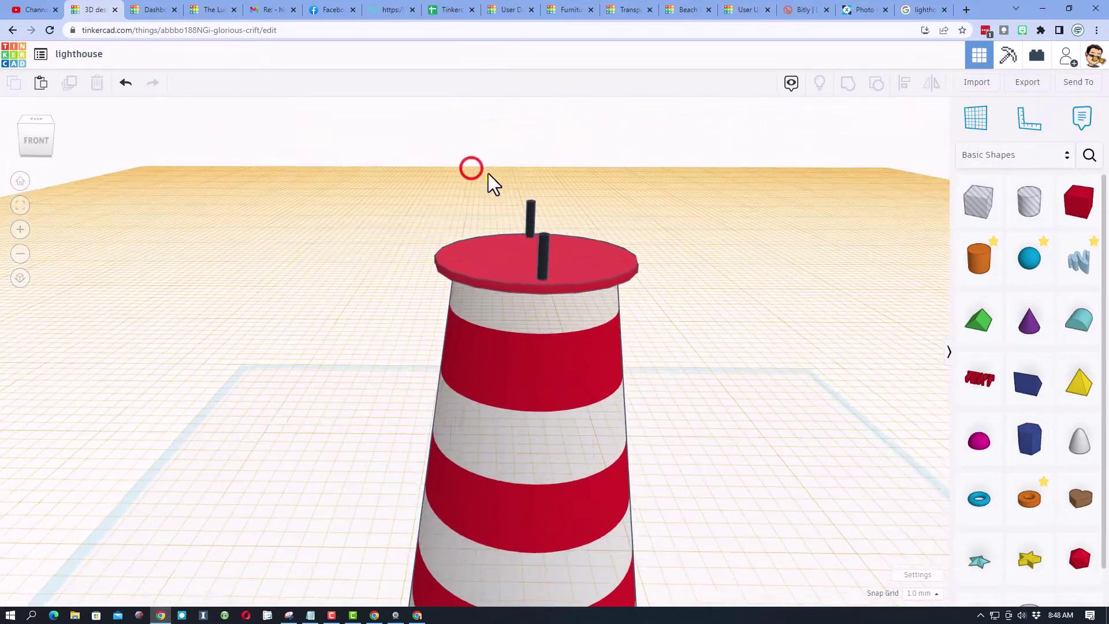
{"action": "left_click", "coordinate": [503, 180], "text": "shift"}
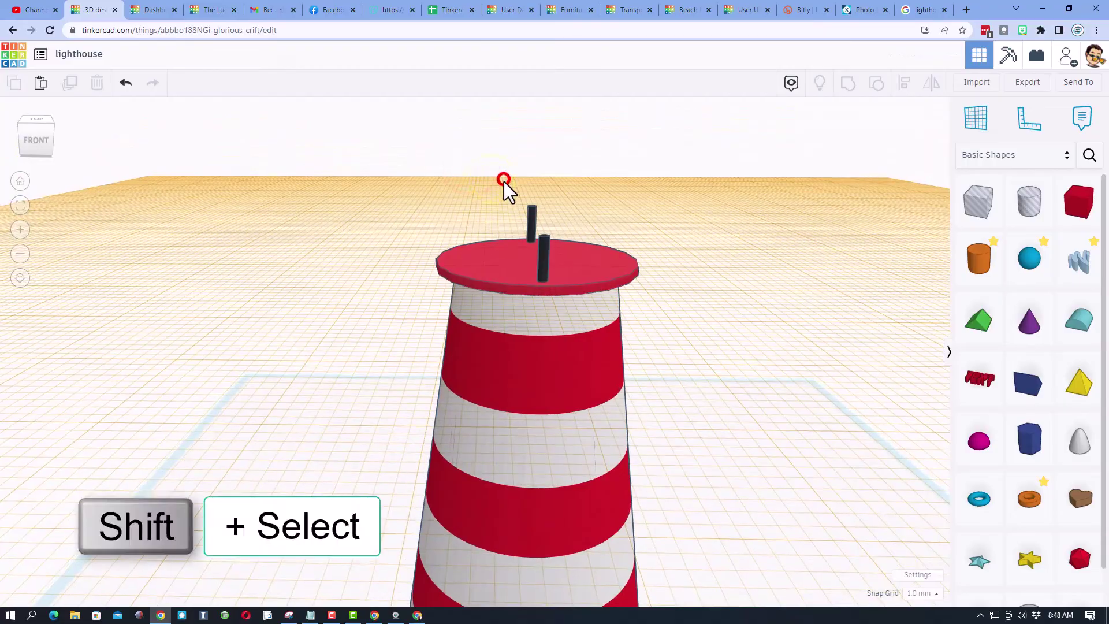
{"action": "left_click", "coordinate": [540, 255], "text": "shift"}
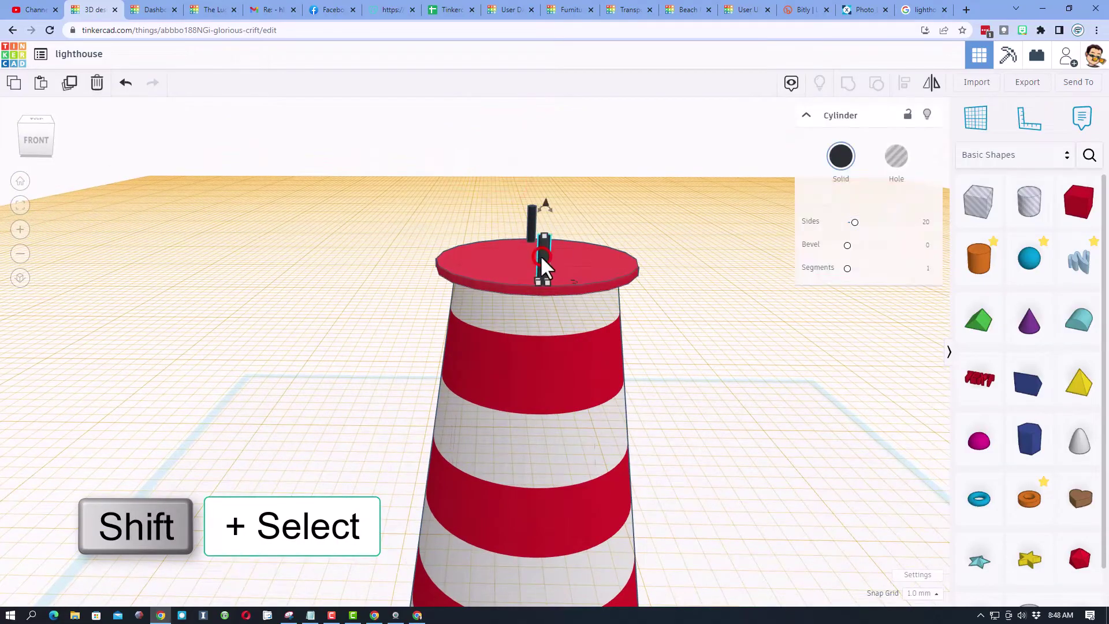
{"action": "left_click", "coordinate": [531, 217], "text": "shift"}
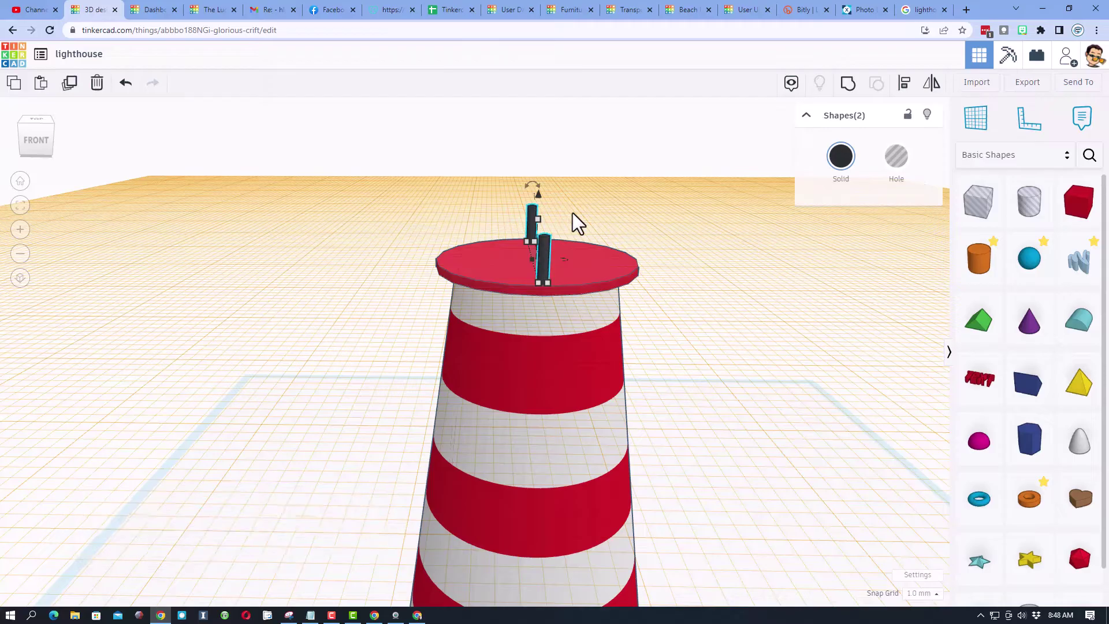
{"action": "key", "text": "ctrl+d"}
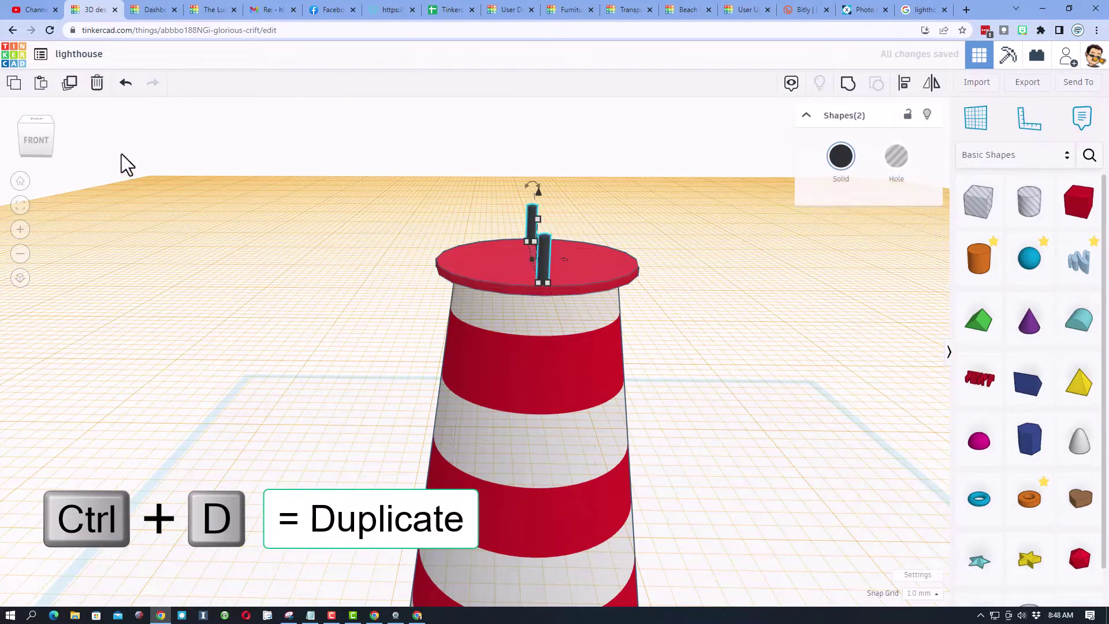
{"action": "left_click", "coordinate": [54, 123]}
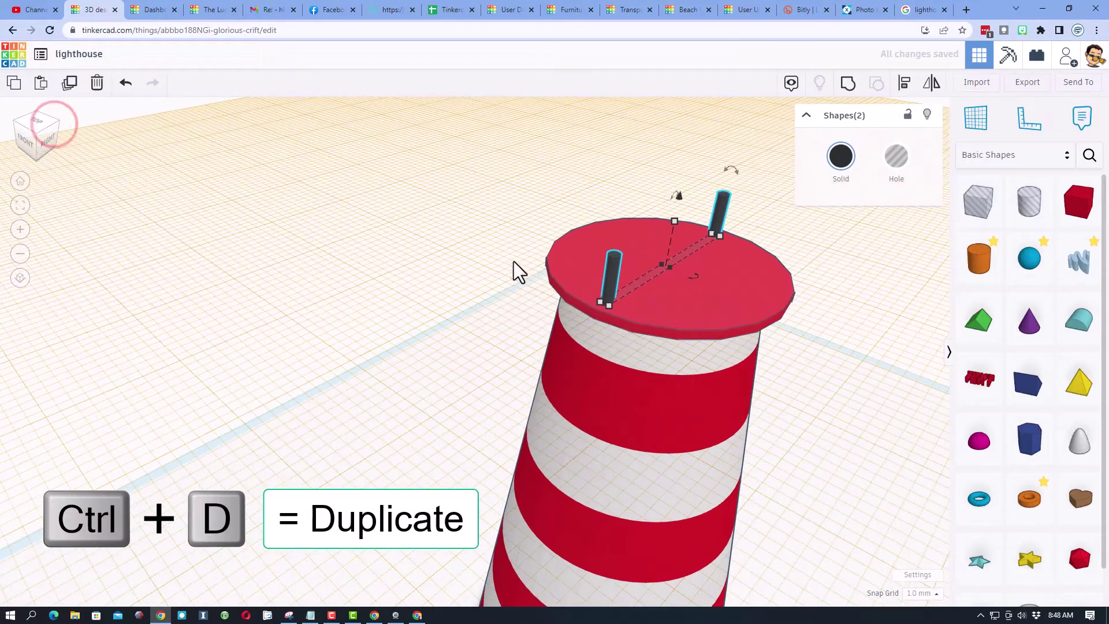
{"action": "left_click_drag", "start_coordinate": [689, 281], "coordinate": [691, 290]}
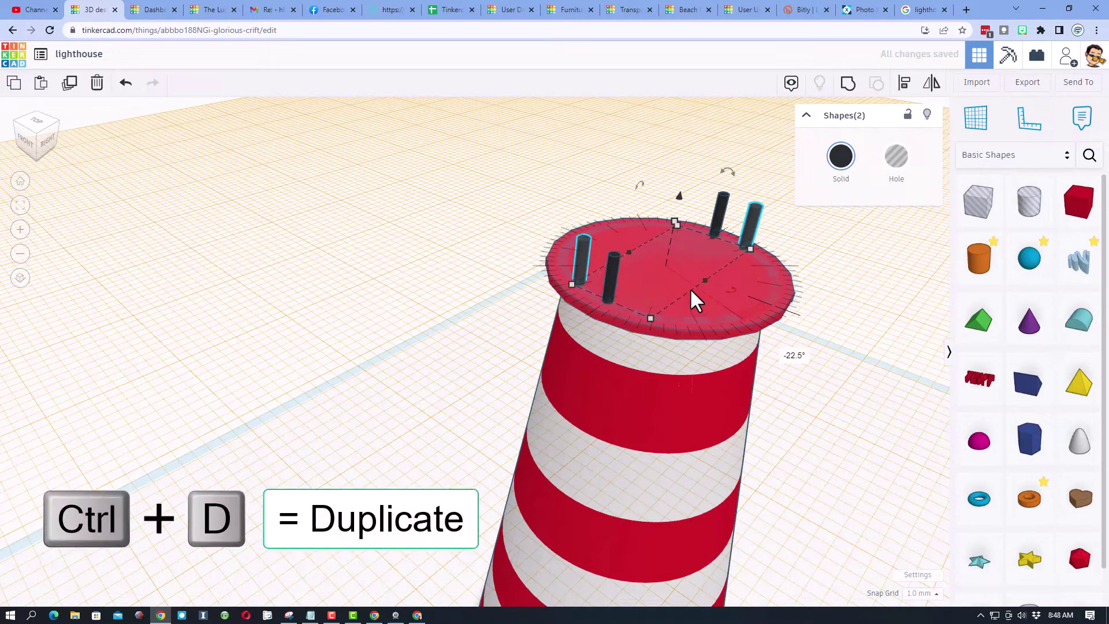
Repeat the rotated duplication of the post pair six more times to complete the ring of railing posts.
{"action": "key", "text": "ctrl+d"}
{"action": "key", "text": "ctrl+d"}
{"action": "key", "text": "ctrl+d"}
{"action": "key", "text": "ctrl+d"}
{"action": "key", "text": "ctrl+d"}
{"action": "key", "text": "ctrl+d"}
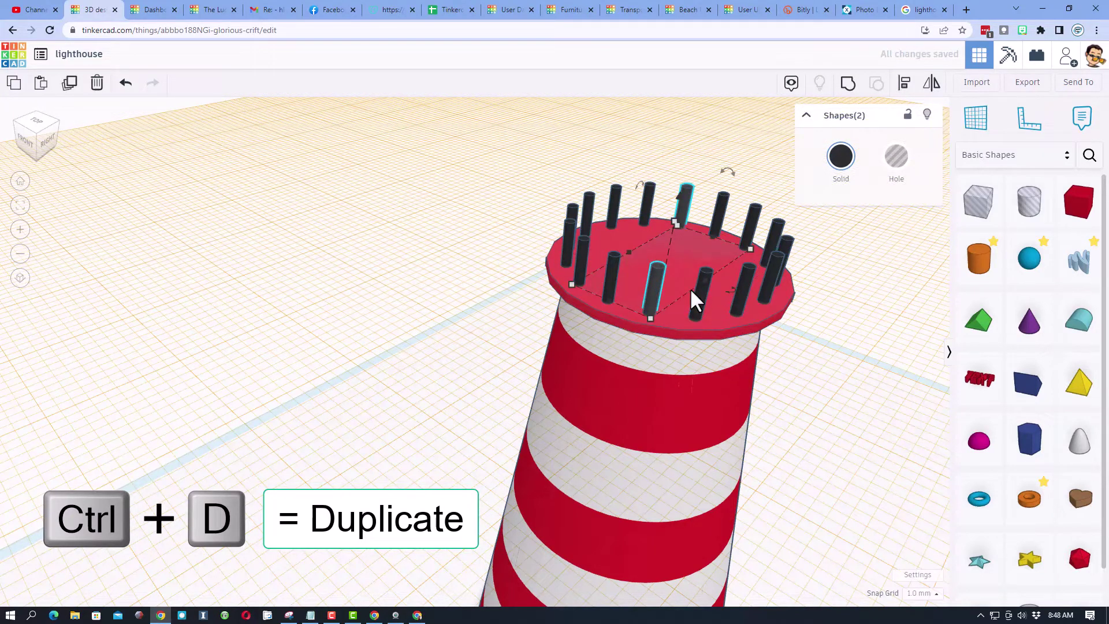
Color all the railing posts on the red disc white and group them into one shape.
{"action": "right_click_drag", "start_coordinate": [425, 314], "coordinate": [614, 255]}
{"action": "left_click", "coordinate": [753, 225]}
{"action": "left_click_drag", "start_coordinate": [719, 234], "coordinate": [456, 276]}
{"action": "left_click_drag", "start_coordinate": [575, 263], "coordinate": [573, 246]}
{"action": "left_click", "coordinate": [408, 250]}
{"action": "right_click_drag", "start_coordinate": [409, 250], "coordinate": [506, 297]}
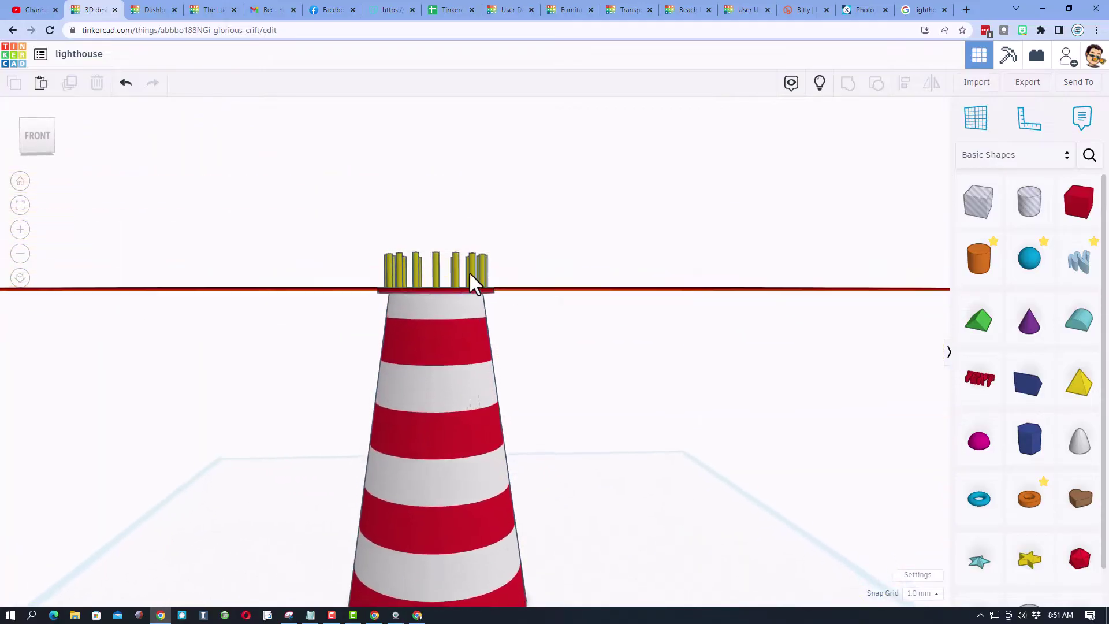
{"action": "right_click_drag", "start_coordinate": [469, 272], "coordinate": [345, 248]}
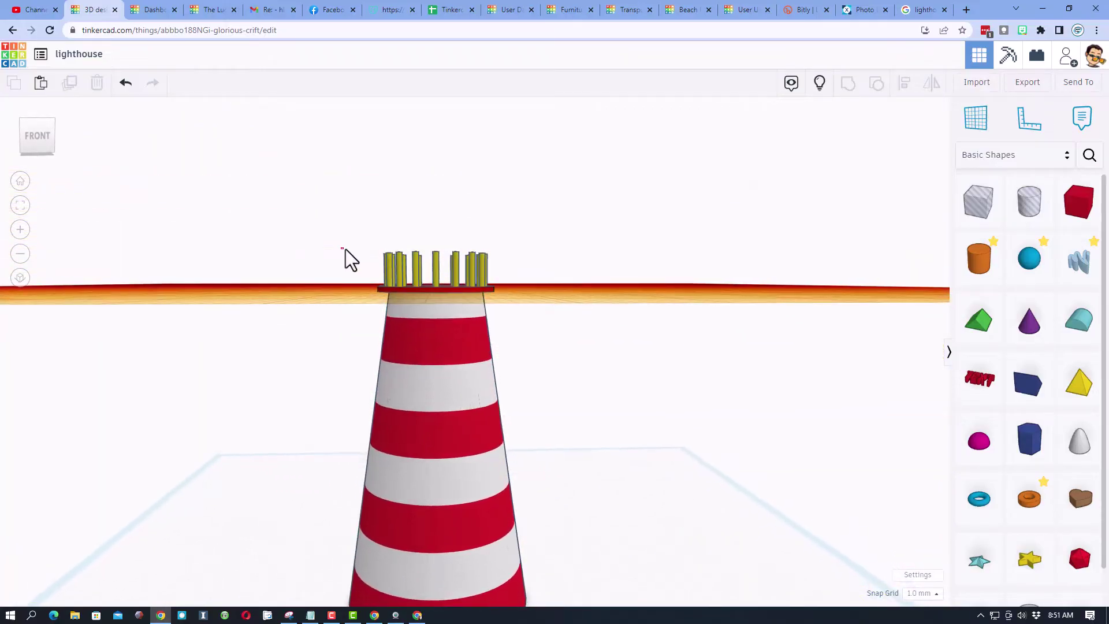
{"action": "left_click_drag", "start_coordinate": [527, 273], "coordinate": [527, 273]}
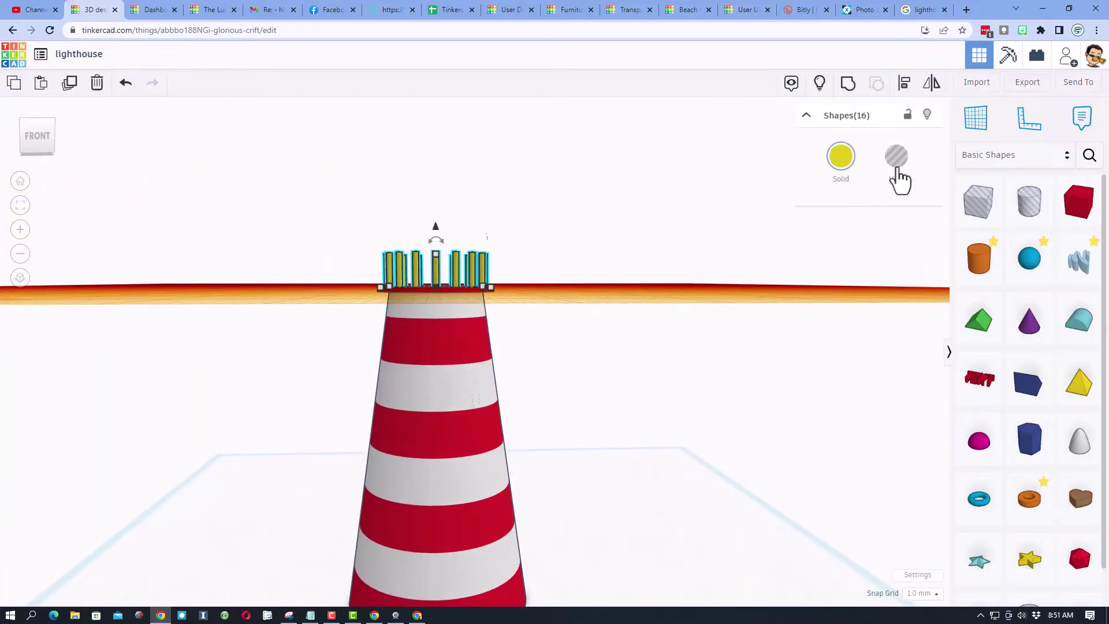
{"action": "left_click", "coordinate": [841, 156]}
{"action": "left_click", "coordinate": [847, 215]}
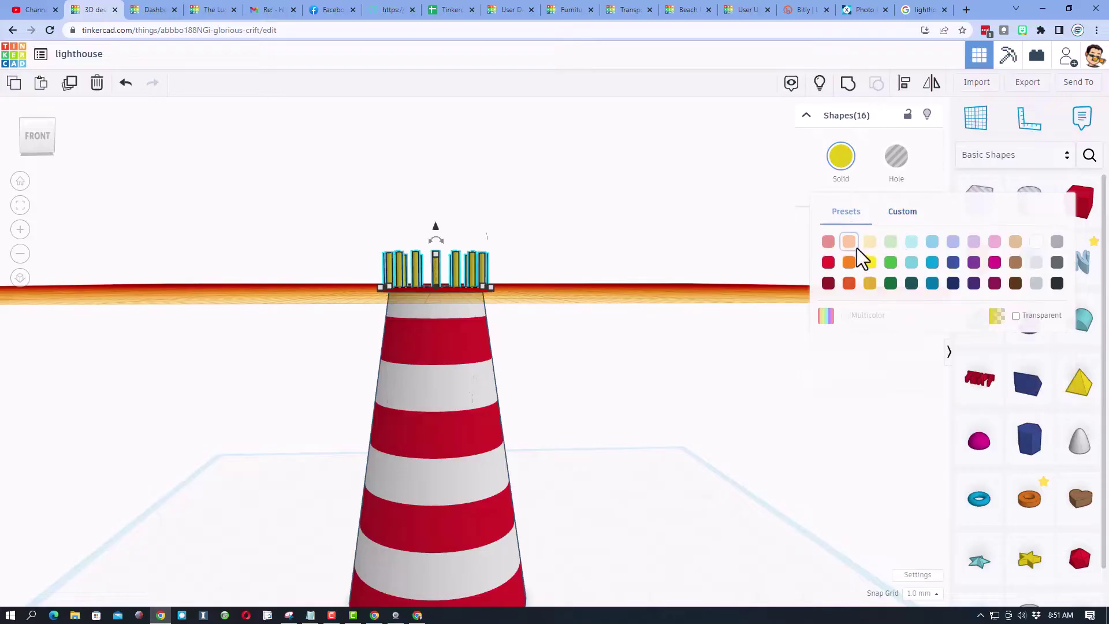
{"action": "left_click", "coordinate": [1031, 244]}
{"action": "left_click", "coordinate": [847, 83]}
Place a workplane on the top of a railing post and add a tube on it above the disc.
{"action": "right_click_drag", "start_coordinate": [541, 200], "coordinate": [539, 259]}
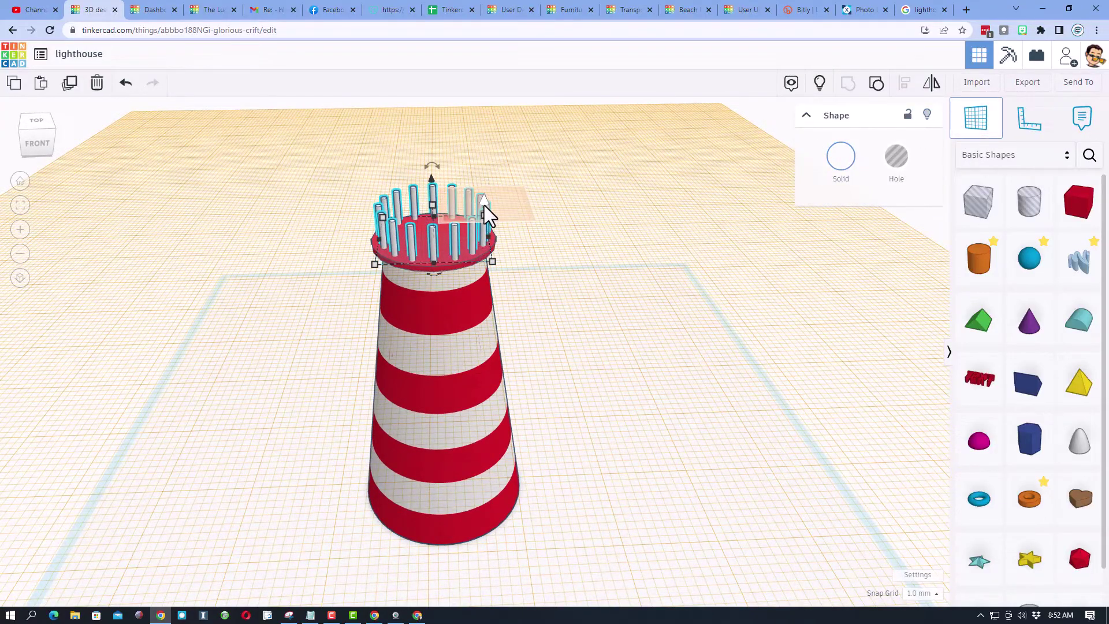
{"action": "left_click", "coordinate": [525, 225]}
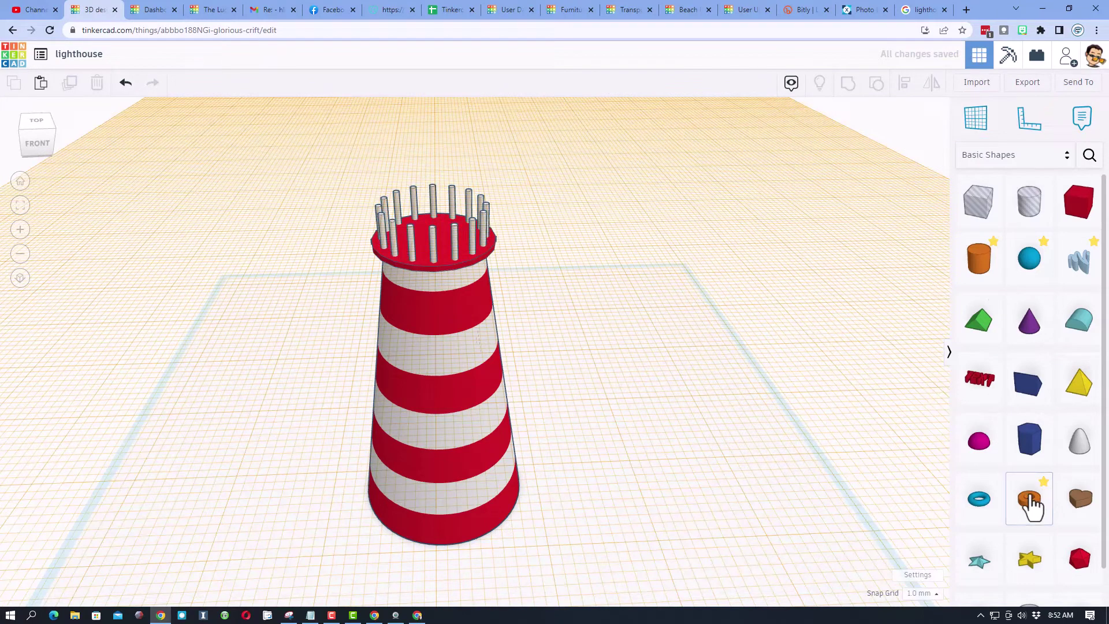
{"action": "left_click_drag", "start_coordinate": [1031, 500], "coordinate": [426, 210]}
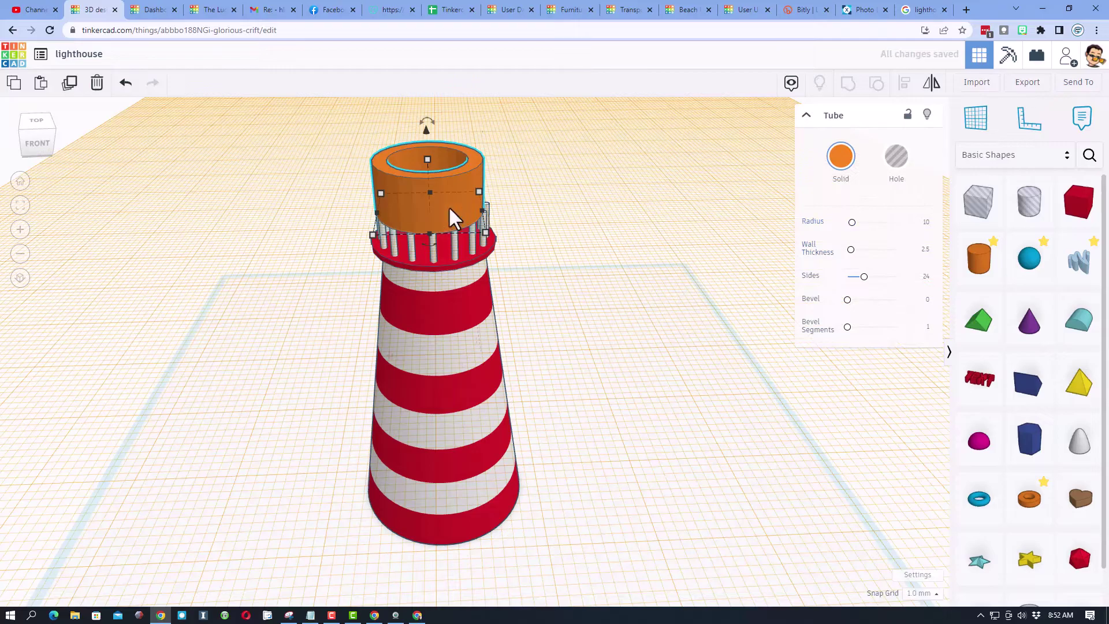
Center the orange tube on the red disc in both horizontal directions.
{"action": "left_click", "coordinate": [468, 260]}
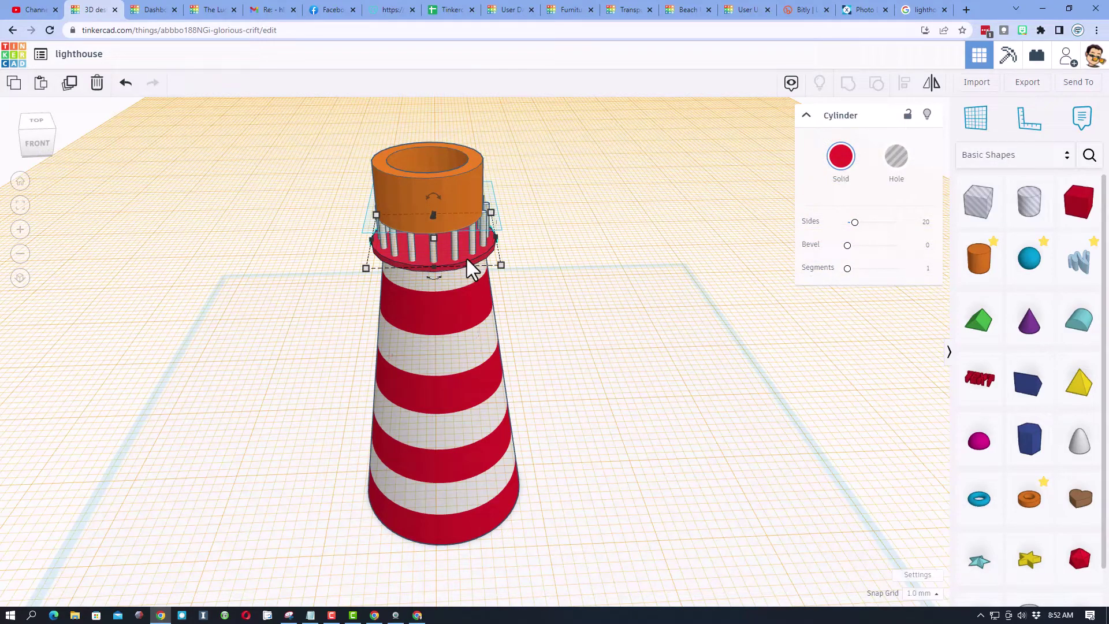
{"action": "left_click", "coordinate": [456, 190], "text": "shift"}
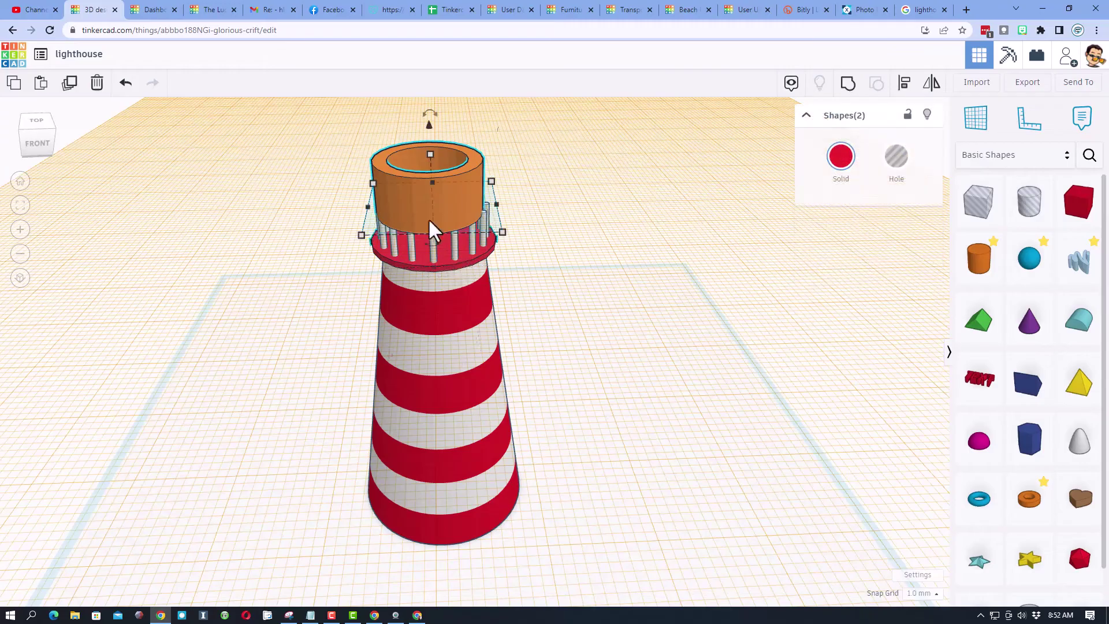
{"action": "left_click", "coordinate": [905, 84]}
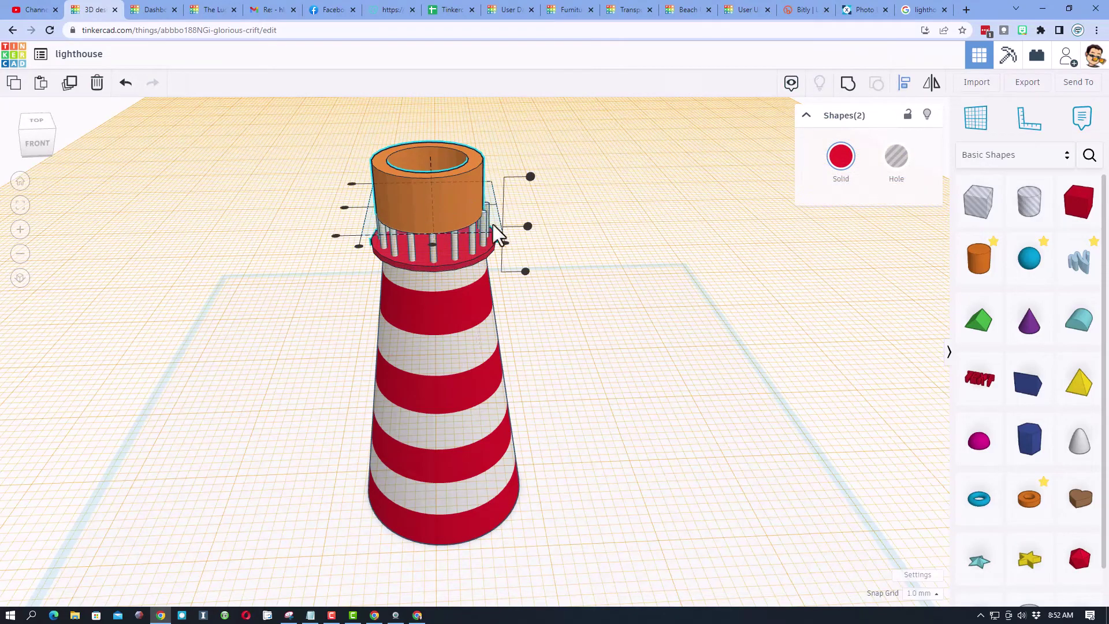
{"action": "left_click", "coordinate": [431, 243]}
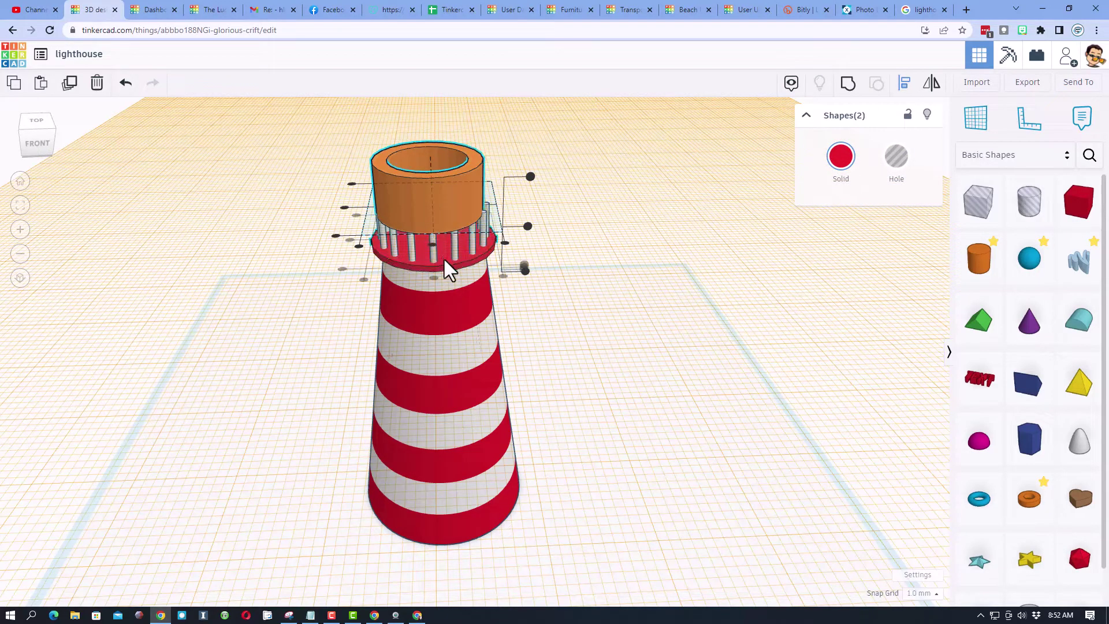
{"action": "left_click", "coordinate": [432, 277]}
{"action": "right_click_drag", "start_coordinate": [150, 164], "coordinate": [164, 227]}
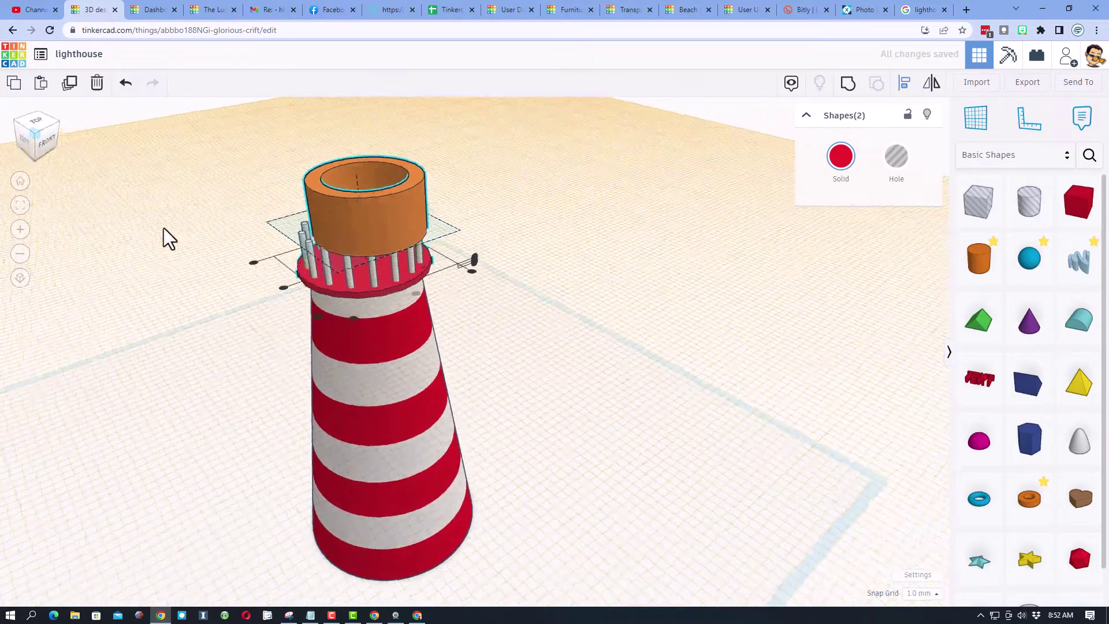
{"action": "left_click", "coordinate": [279, 296]}
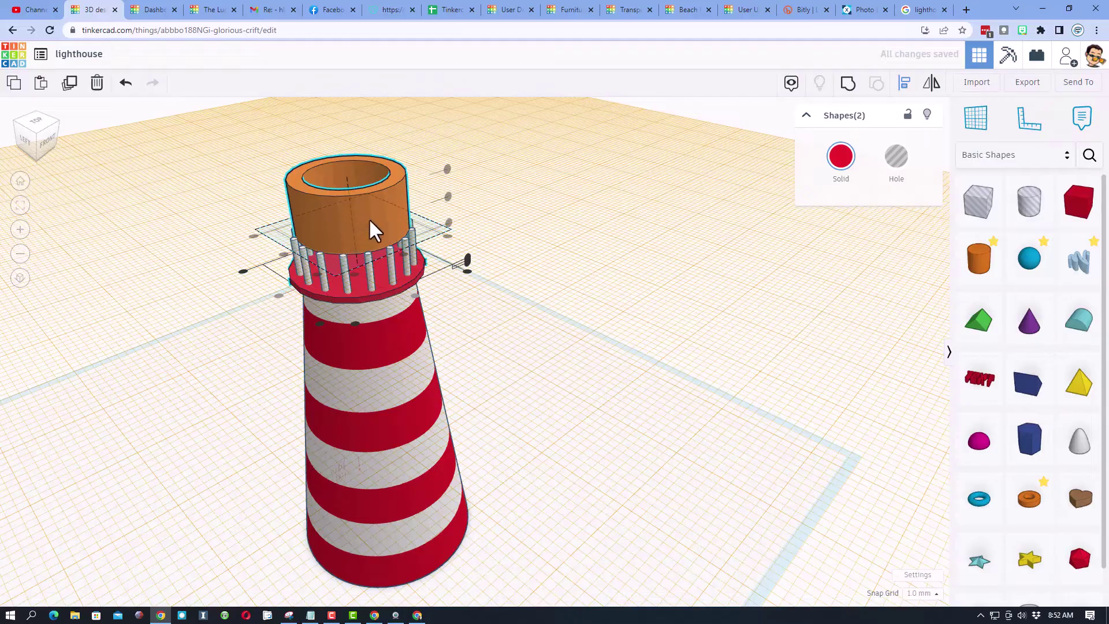
Set the orange tube's radius to 11.5 and its wall thickness to 1.
{"action": "left_click", "coordinate": [377, 196]}
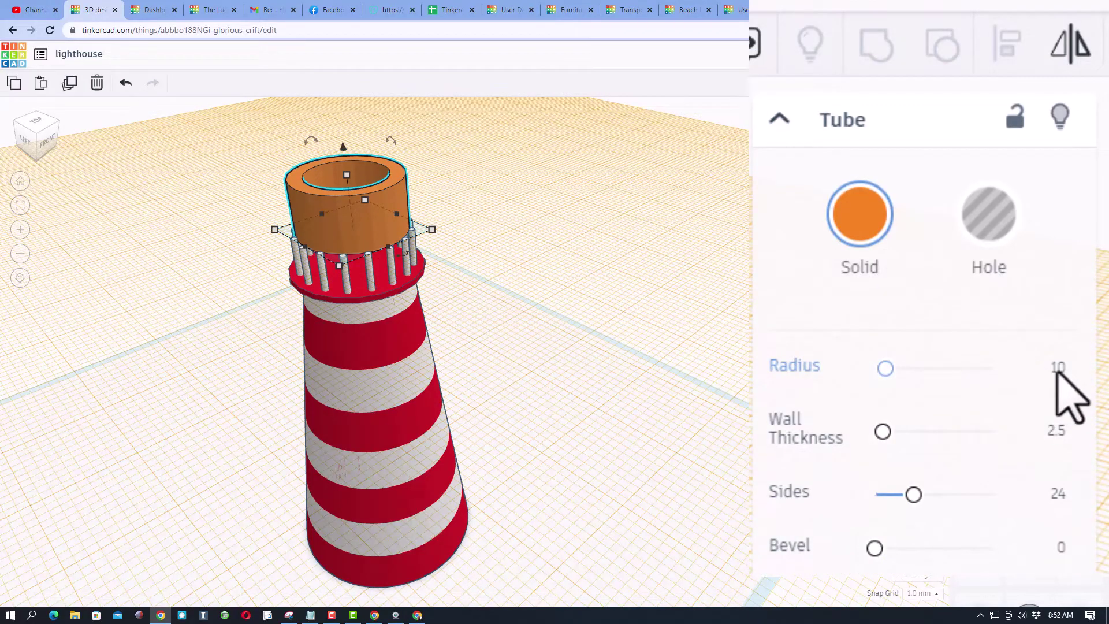
{"action": "left_click", "coordinate": [1057, 372]}
{"action": "type", "text": "11.5"}
{"action": "key", "text": "Return"}
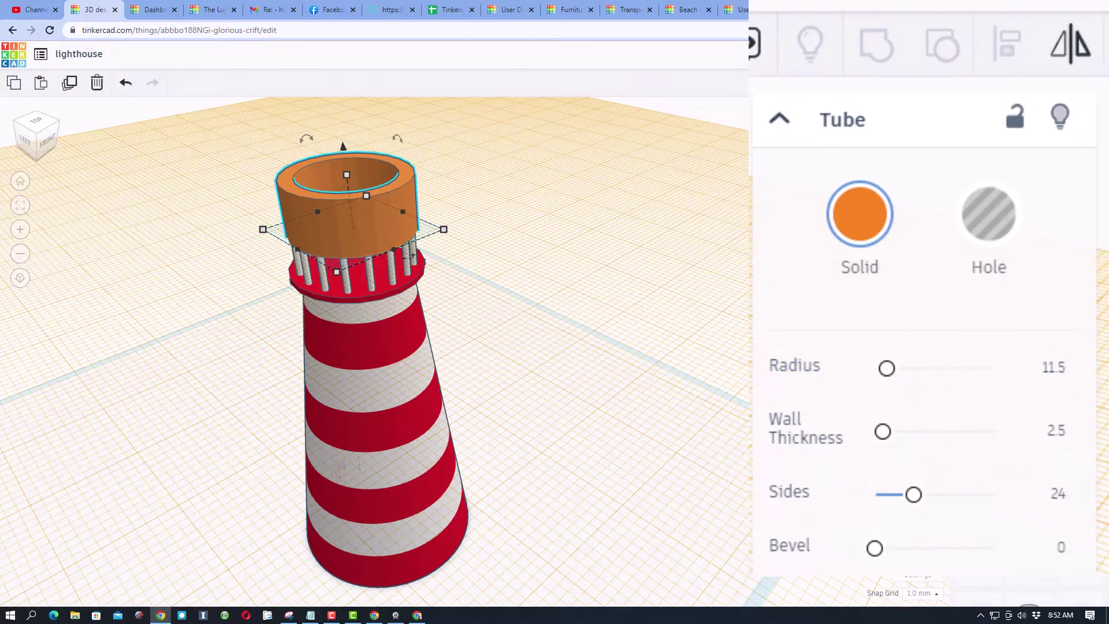
{"action": "left_click", "coordinate": [1054, 443]}
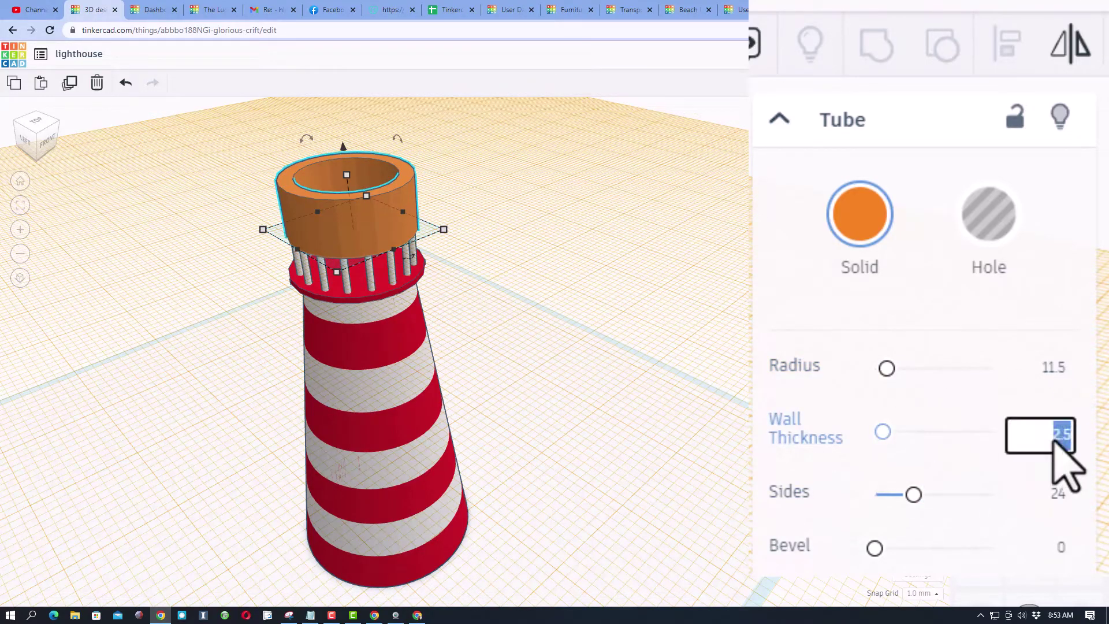
{"action": "type", "text": "1"}
{"action": "key", "text": "Return"}
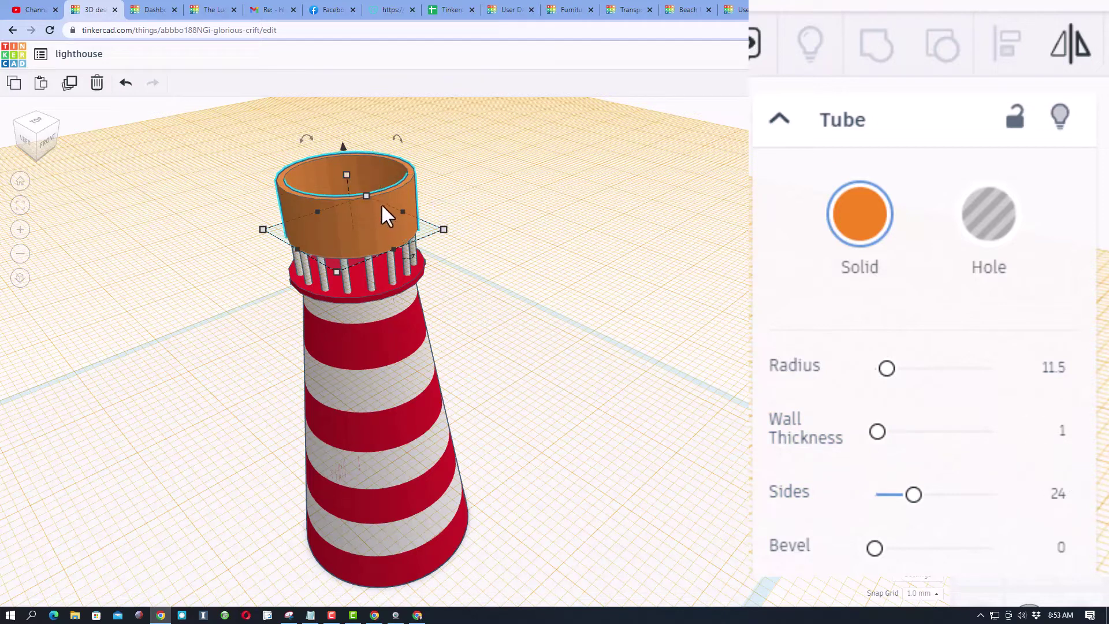
Reduce the orange tube's height to make a thin handrail ring on top of the posts.
{"action": "left_click_drag", "start_coordinate": [345, 175], "coordinate": [338, 213]}
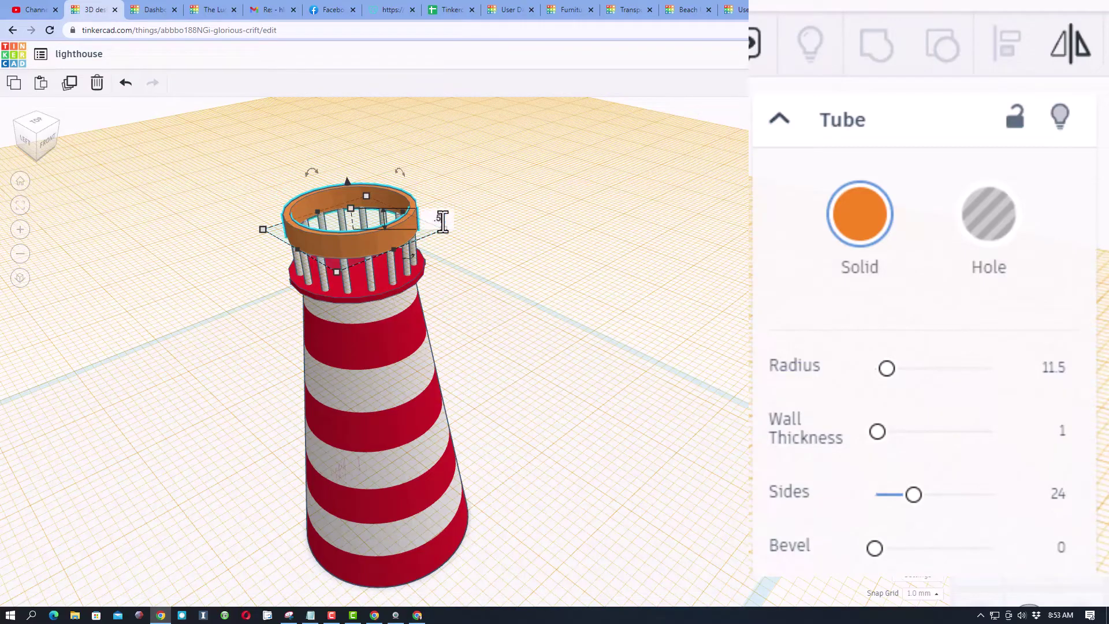
{"action": "key", "text": "Return"}
{"action": "right_click_drag", "start_coordinate": [274, 256], "coordinate": [408, 228]}
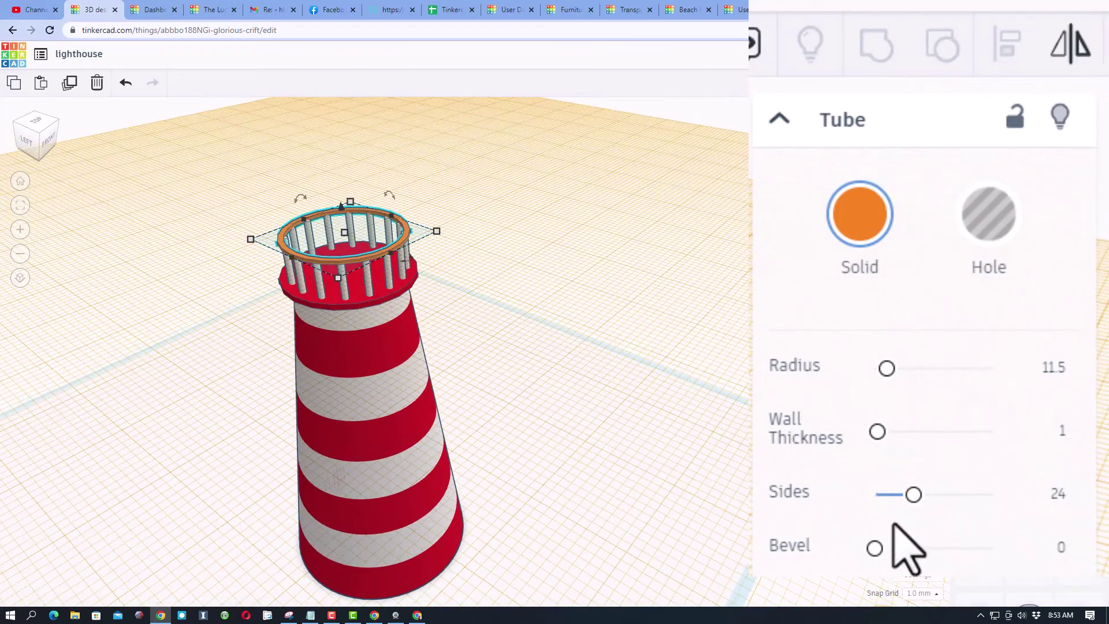
Set the handrail tube to 64 sides with a bevel of 2.
{"action": "left_click_drag", "start_coordinate": [915, 495], "coordinate": [992, 494]}
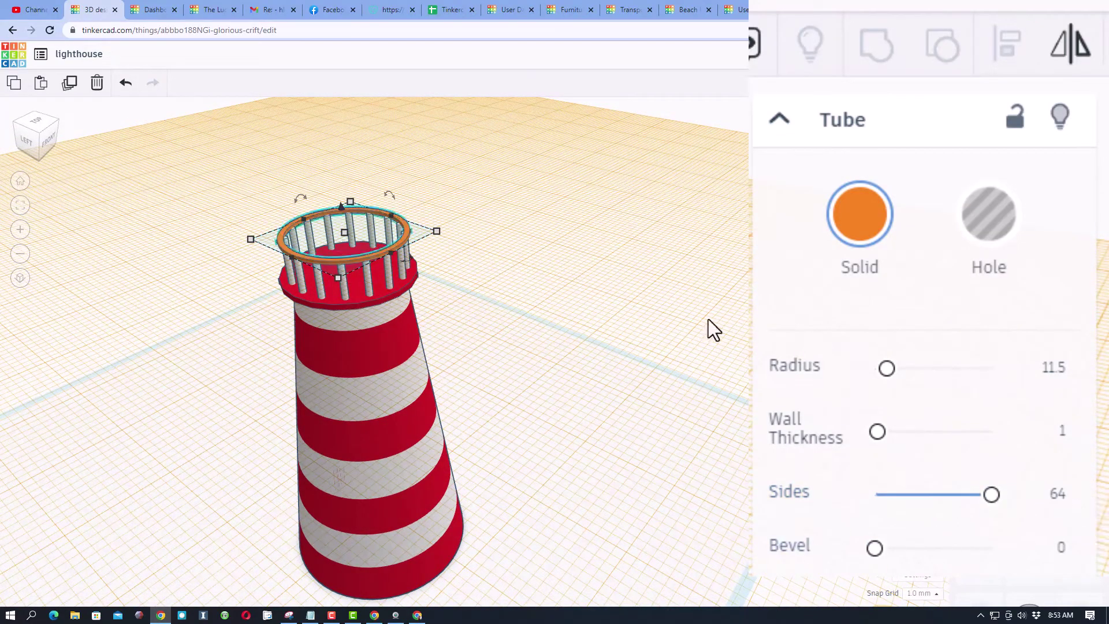
{"action": "left_click", "coordinate": [1061, 548]}
{"action": "type", "text": "2"}
{"action": "key", "text": "Return"}
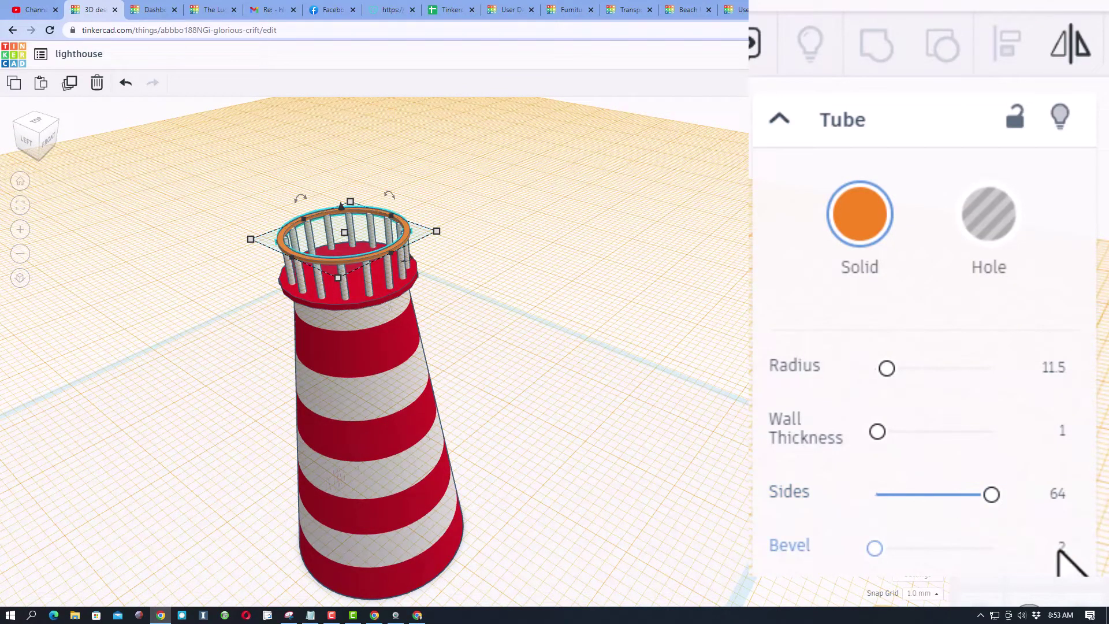
Color the handrail ring on top of the railing posts red.
{"action": "left_click", "coordinate": [858, 219]}
{"action": "left_click", "coordinate": [832, 460]}
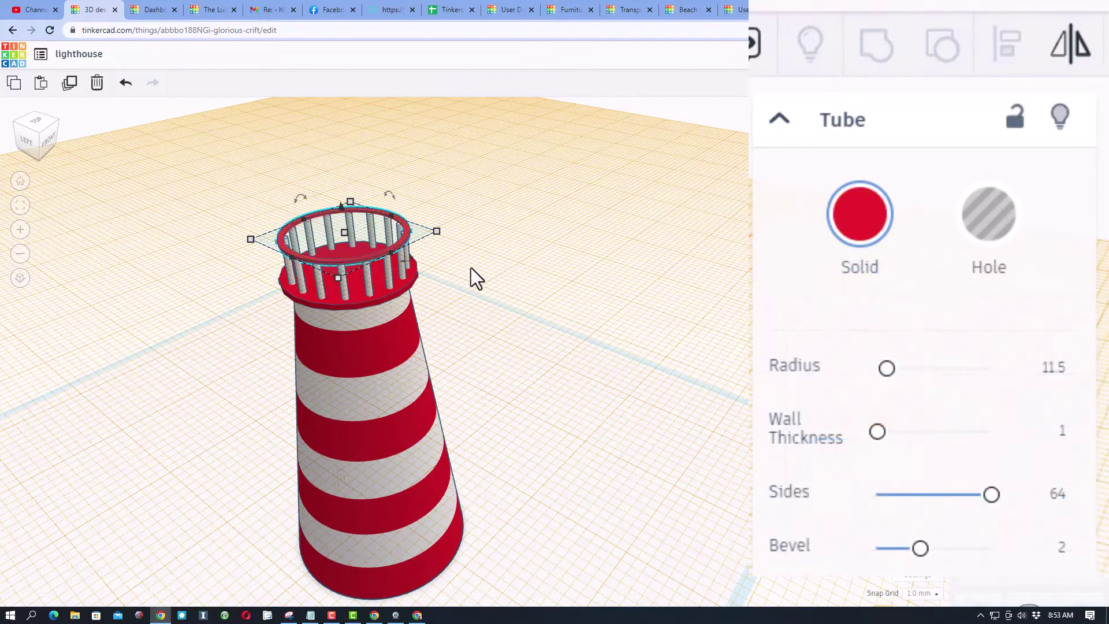
{"action": "left_click", "coordinate": [541, 277]}
{"action": "right_click_drag", "start_coordinate": [542, 277], "coordinate": [393, 289]}
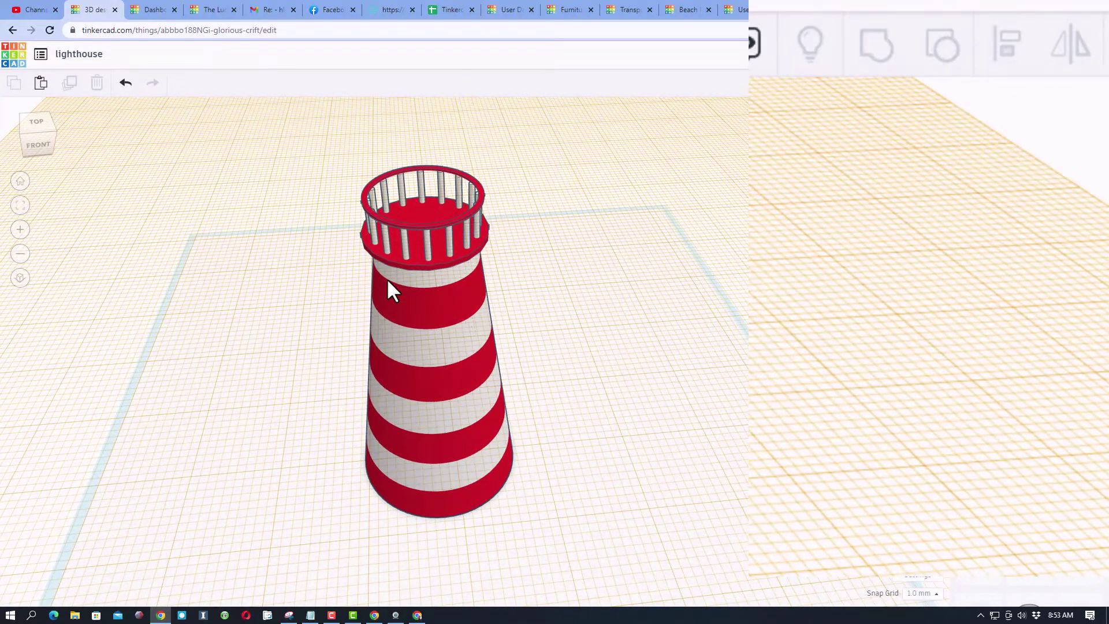
Place a workplane on the top face of the red disc and add a tube on it inside the railing.
{"action": "left_click", "coordinate": [980, 127]}
{"action": "left_click", "coordinate": [430, 221]}
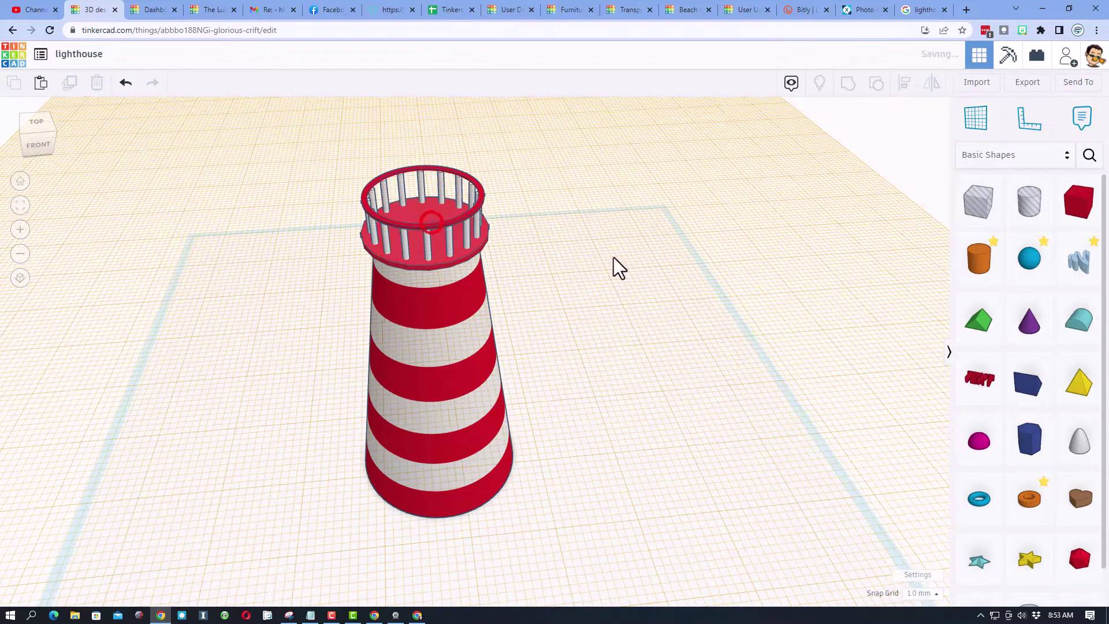
{"action": "left_click_drag", "start_coordinate": [1029, 501], "coordinate": [425, 229]}
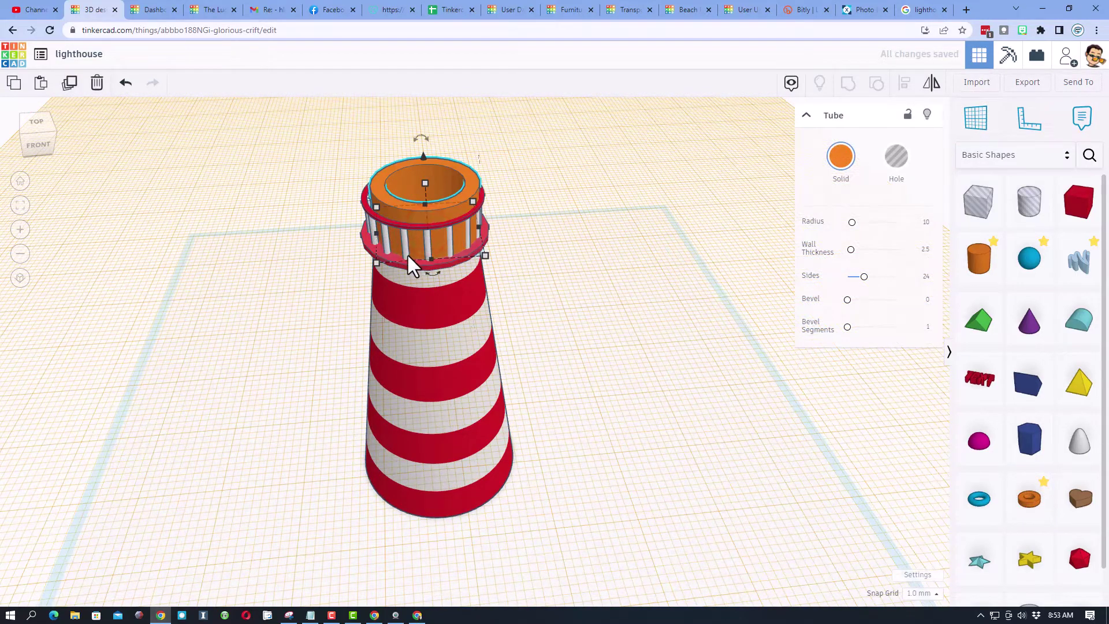
Center the new orange tube on the red disc in both horizontal directions.
{"action": "left_click", "coordinate": [369, 247], "text": "shift"}
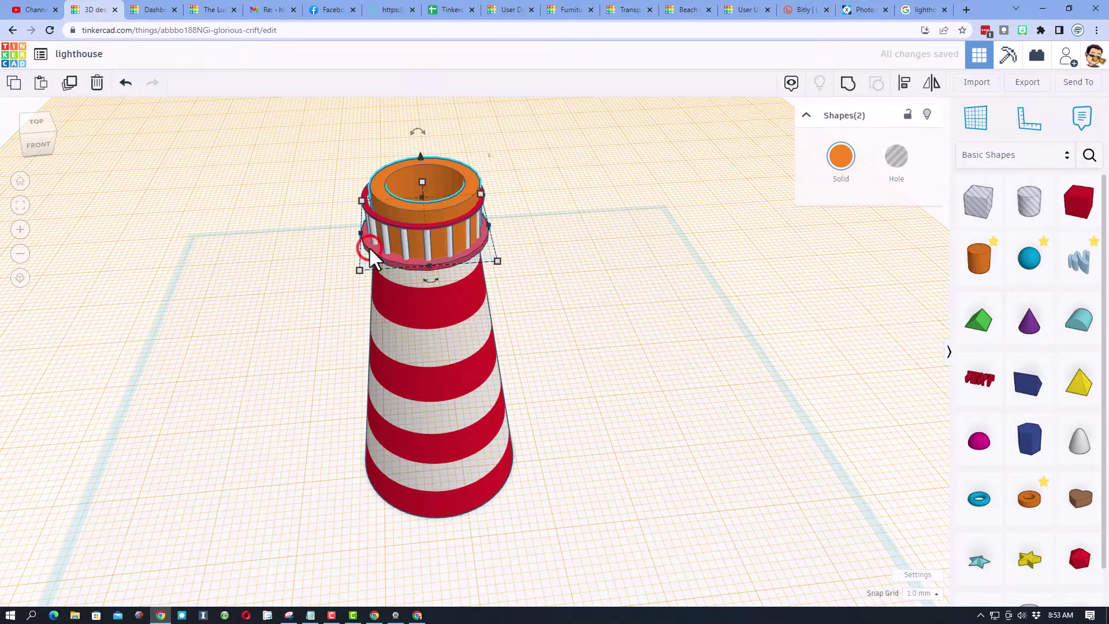
{"action": "left_click", "coordinate": [905, 85]}
{"action": "left_click", "coordinate": [338, 233]}
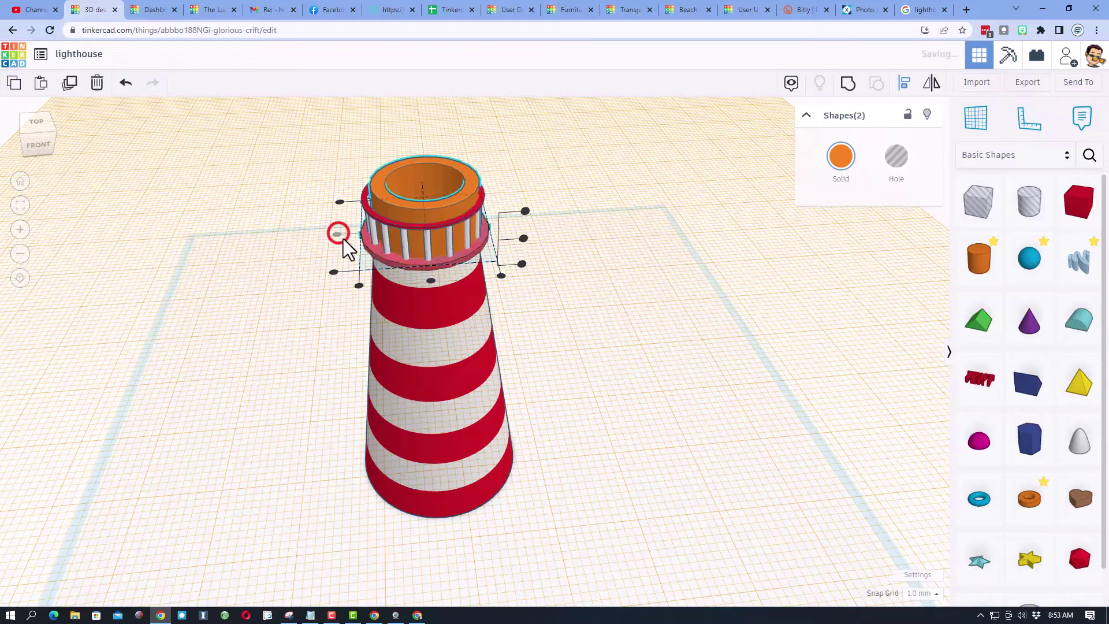
{"action": "left_click", "coordinate": [431, 281]}
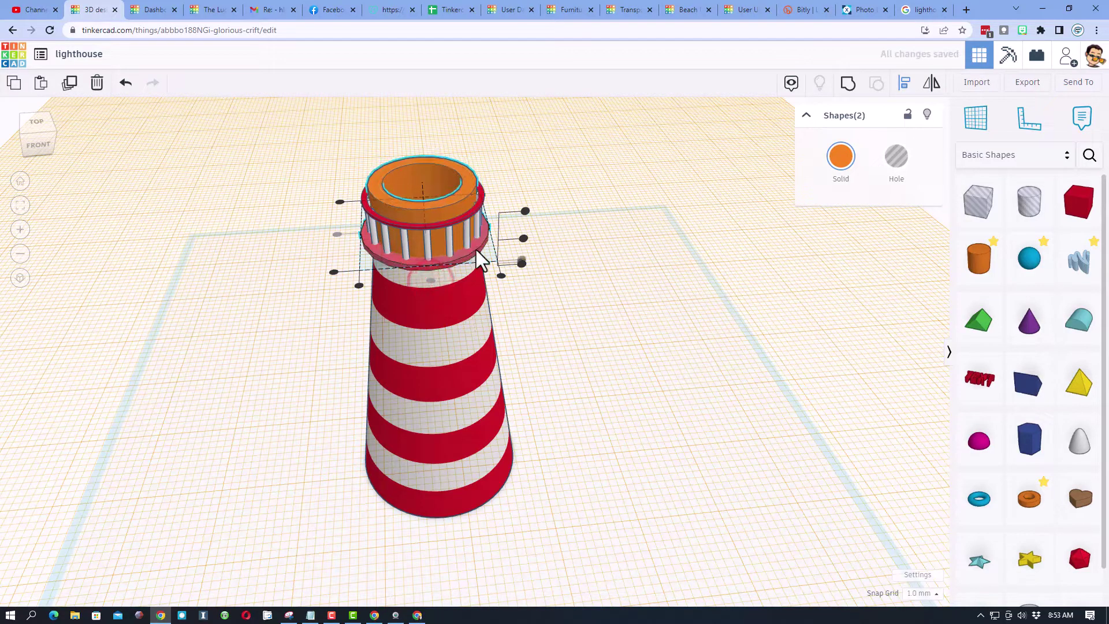
Set the orange tube's radius to 7.5 and its wall thickness to 0.5.
{"action": "left_click", "coordinate": [478, 189]}
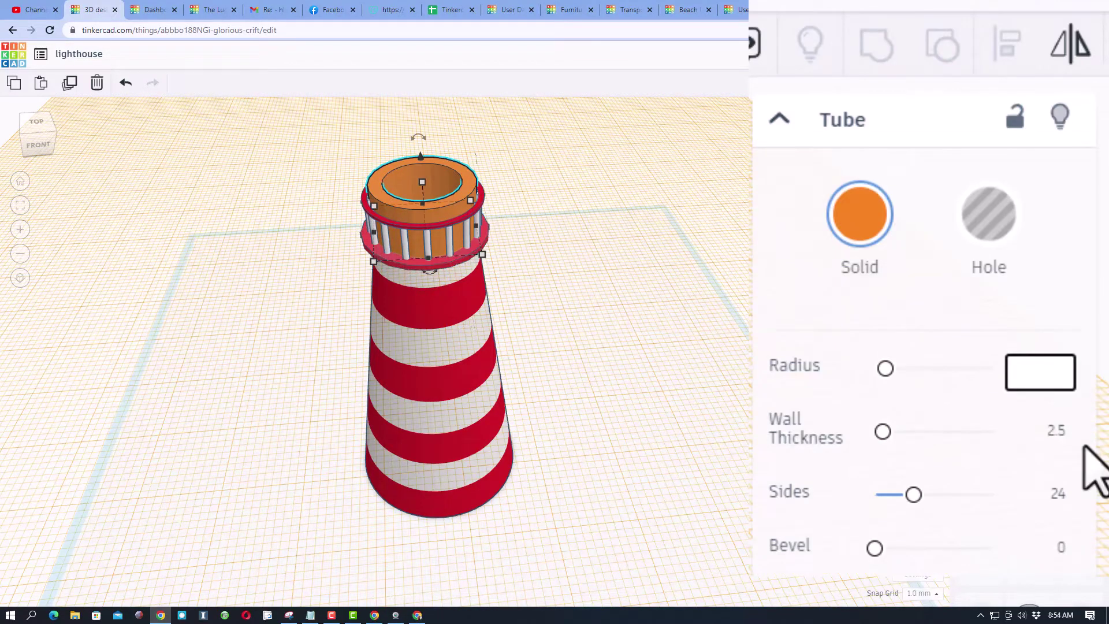
{"action": "type", "text": "7.5"}
{"action": "key", "text": "Return"}
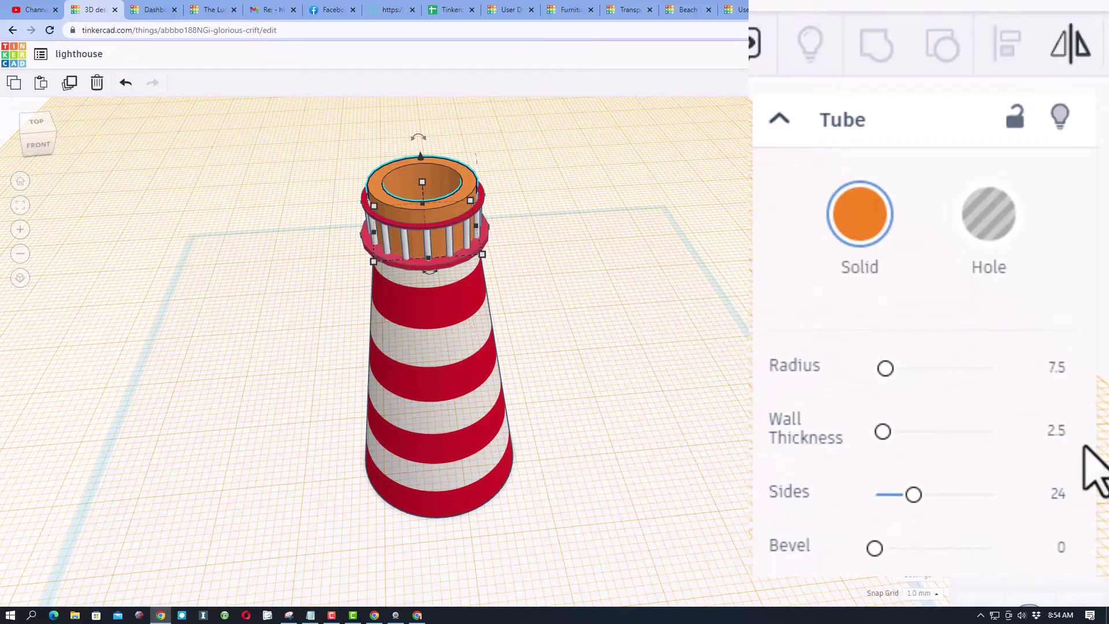
{"action": "left_click", "coordinate": [1059, 431]}
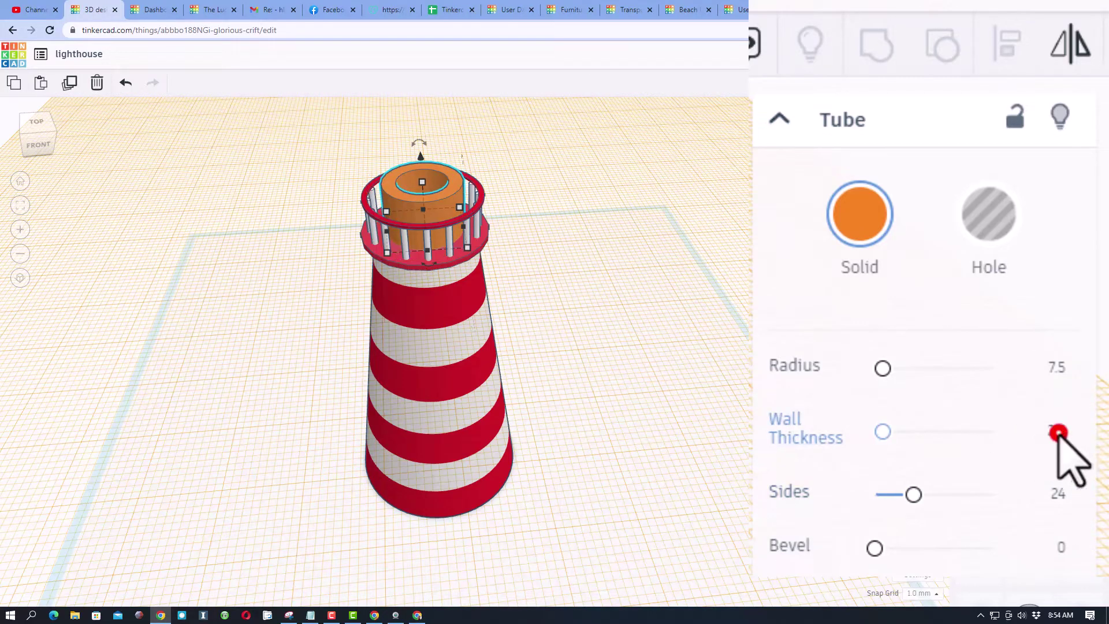
{"action": "type", "text": "5"}
{"action": "key", "text": "Return"}
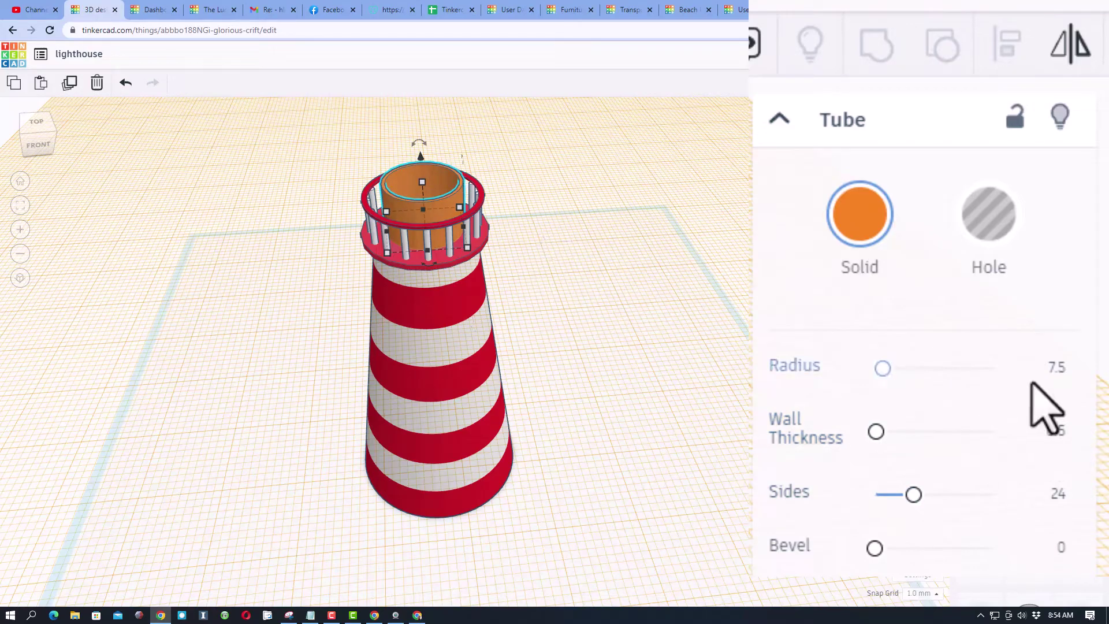
Set the orange tube's radius to 6 and stretch its height to 15 mm.
{"action": "left_click", "coordinate": [1057, 370]}
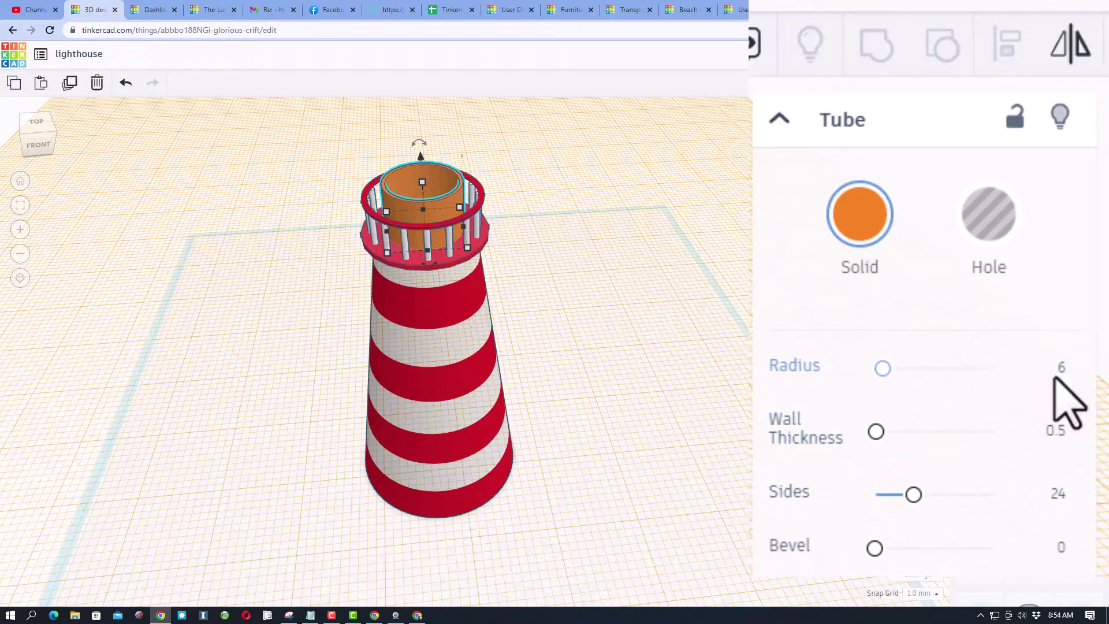
{"action": "right_click_drag", "start_coordinate": [500, 235], "coordinate": [471, 224]}
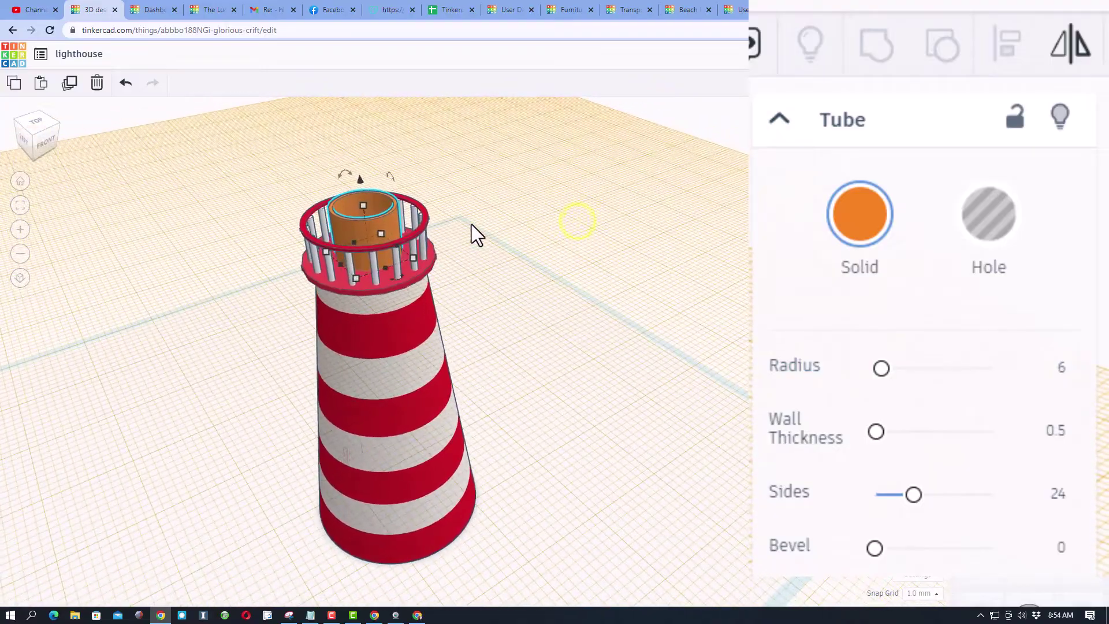
{"action": "left_click_drag", "start_coordinate": [363, 205], "coordinate": [354, 182]}
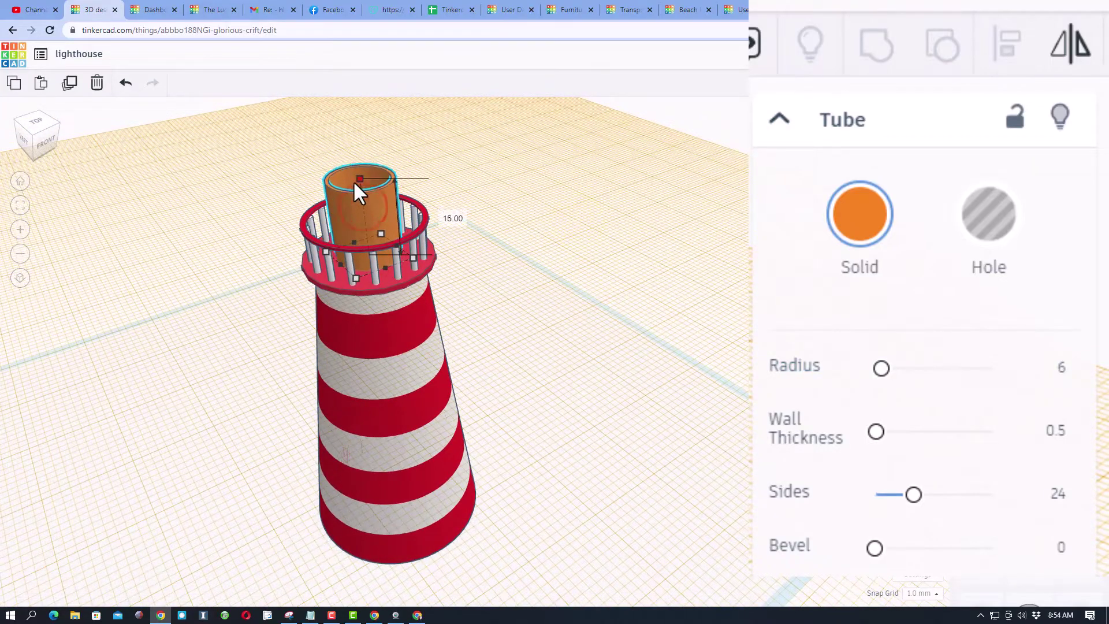
{"action": "right_click_drag", "start_coordinate": [352, 180], "coordinate": [350, 207]}
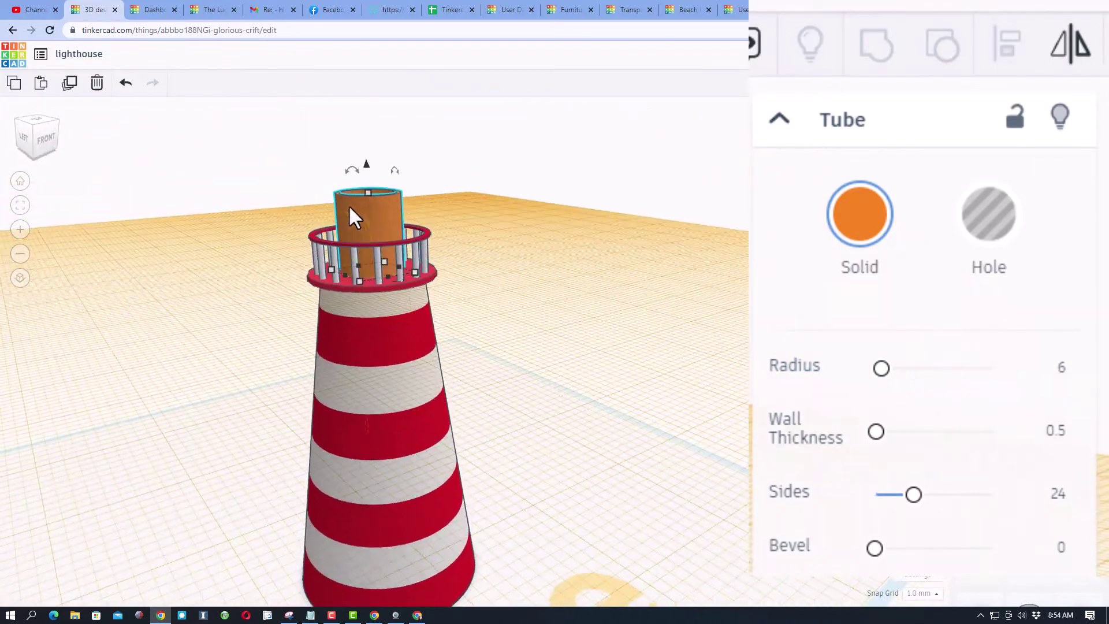
{"action": "left_click", "coordinate": [451, 215]}
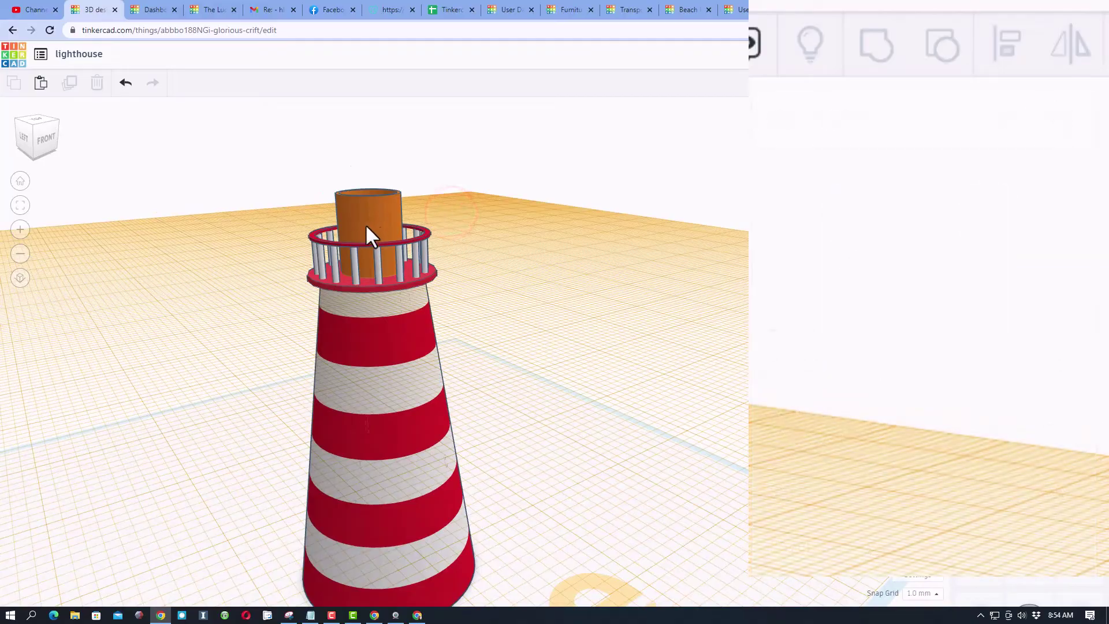
Smooth the orange tube by raising its number of sides to 64.
{"action": "left_click", "coordinate": [366, 225]}
{"action": "left_click_drag", "start_coordinate": [916, 495], "coordinate": [991, 494]}
{"action": "left_click", "coordinate": [445, 224]}
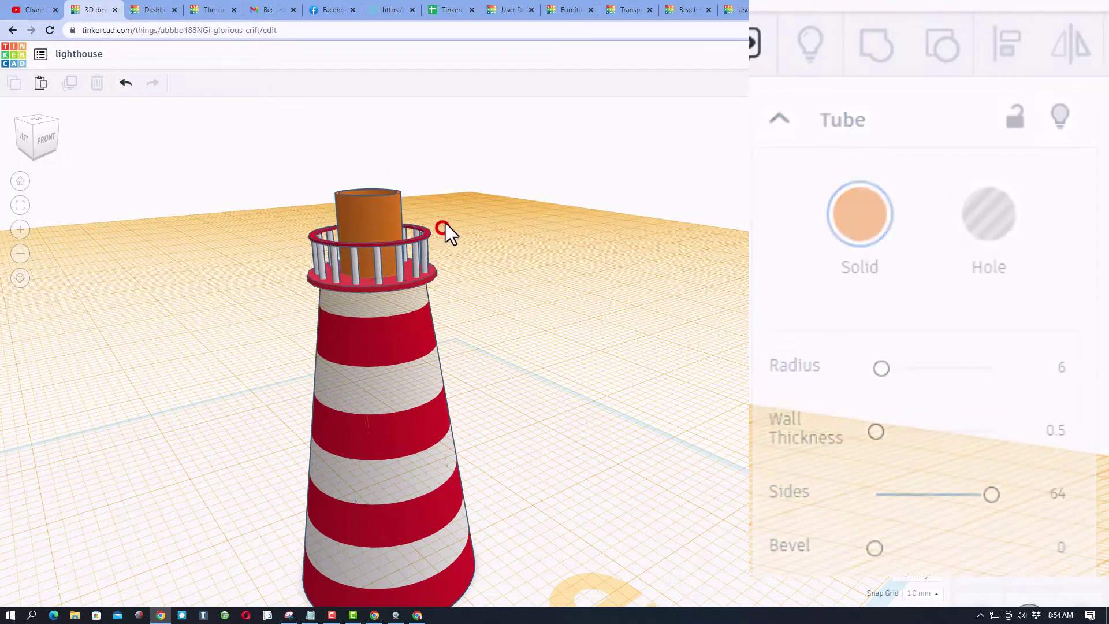
Hide the red handrail ring together with the railing posts.
{"action": "left_click", "coordinate": [425, 238]}
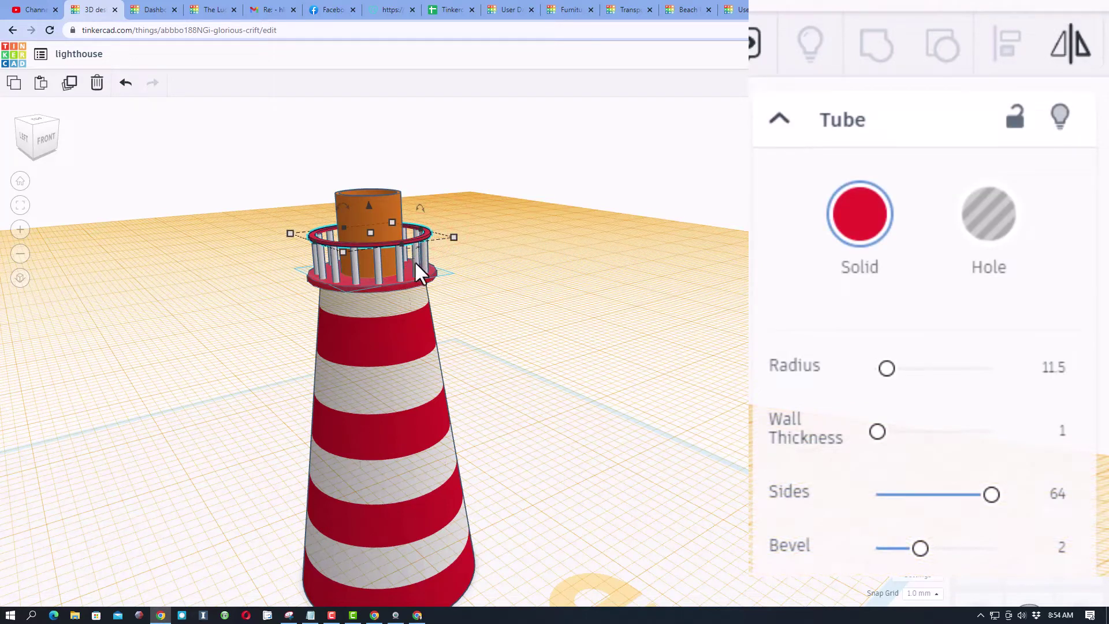
{"action": "left_click", "coordinate": [461, 237]}
{"action": "left_click", "coordinate": [425, 234]}
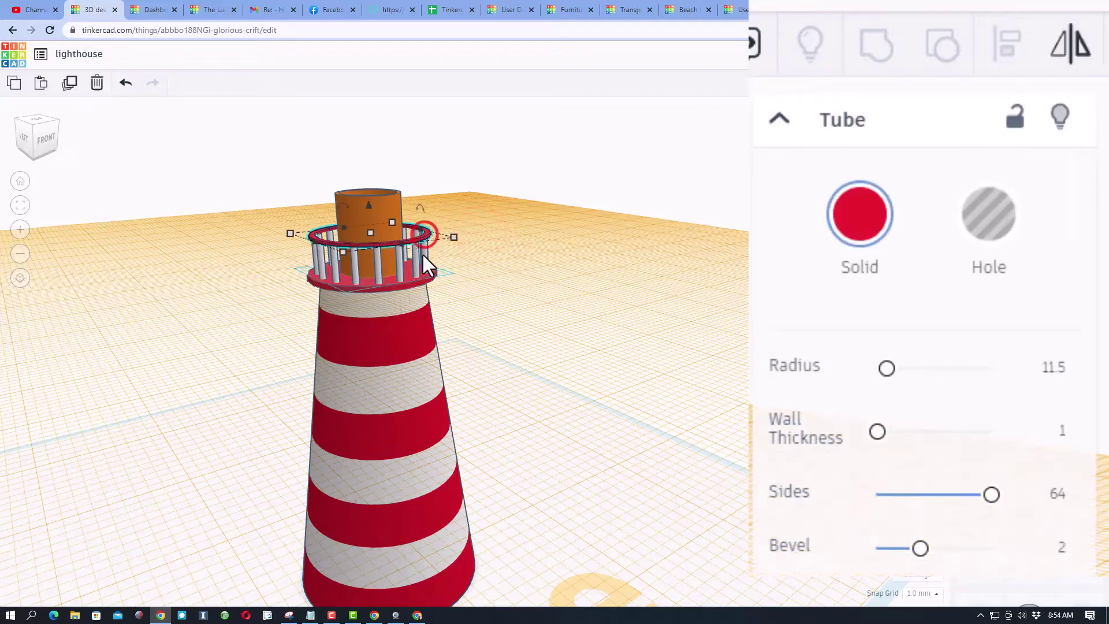
{"action": "left_click", "coordinate": [424, 258], "text": "shift"}
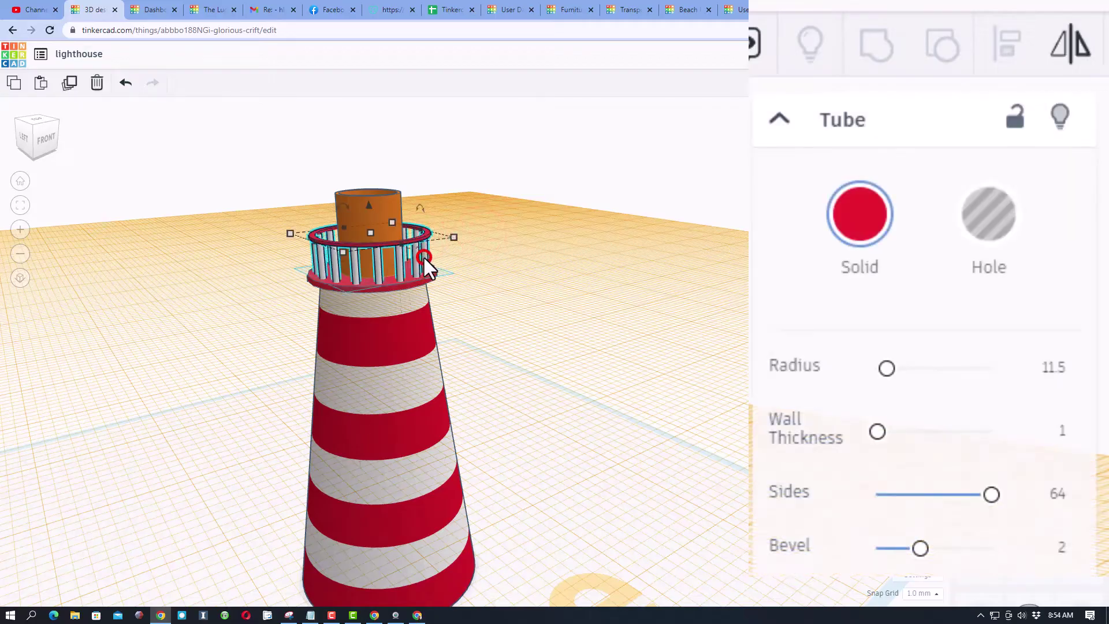
{"action": "left_click", "coordinate": [1062, 116]}
{"action": "left_click", "coordinate": [373, 241]}
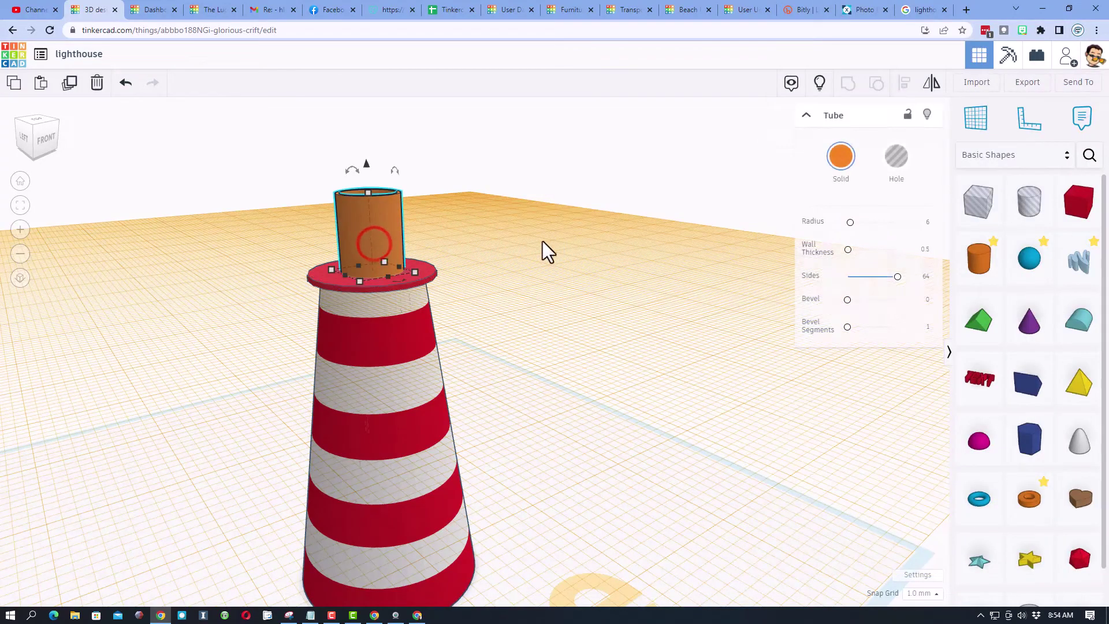
Place a box hole on the red disc across the orange tube and narrow it to 4 mm, keeping it 20 mm long.
{"action": "left_click", "coordinate": [579, 236]}
{"action": "right_click_drag", "start_coordinate": [581, 238], "coordinate": [539, 272]}
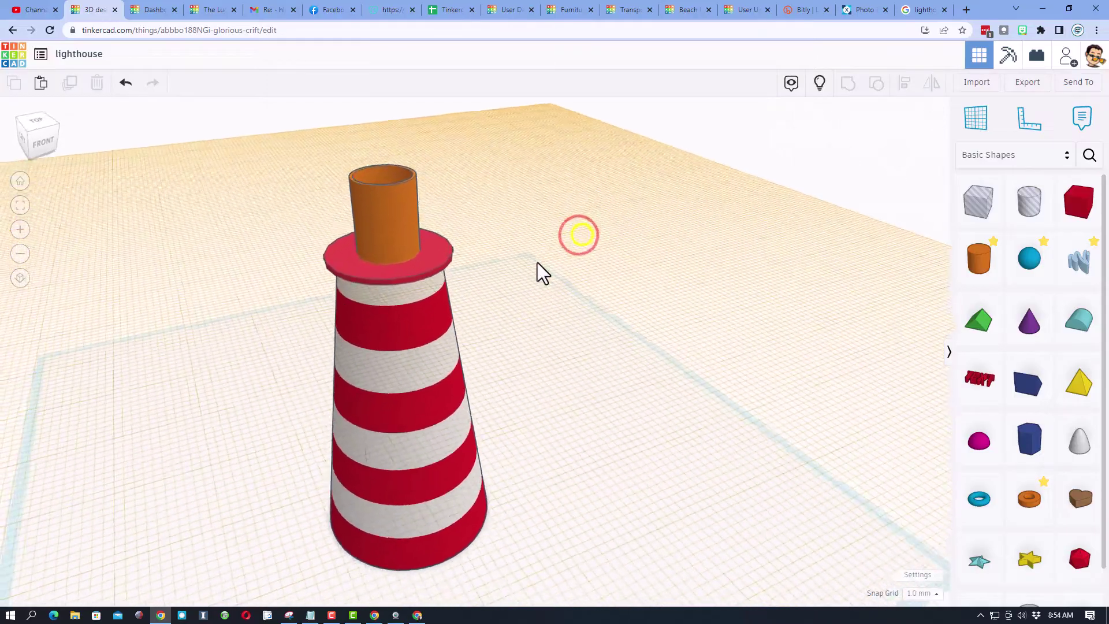
{"action": "left_click_drag", "start_coordinate": [989, 219], "coordinate": [409, 229]}
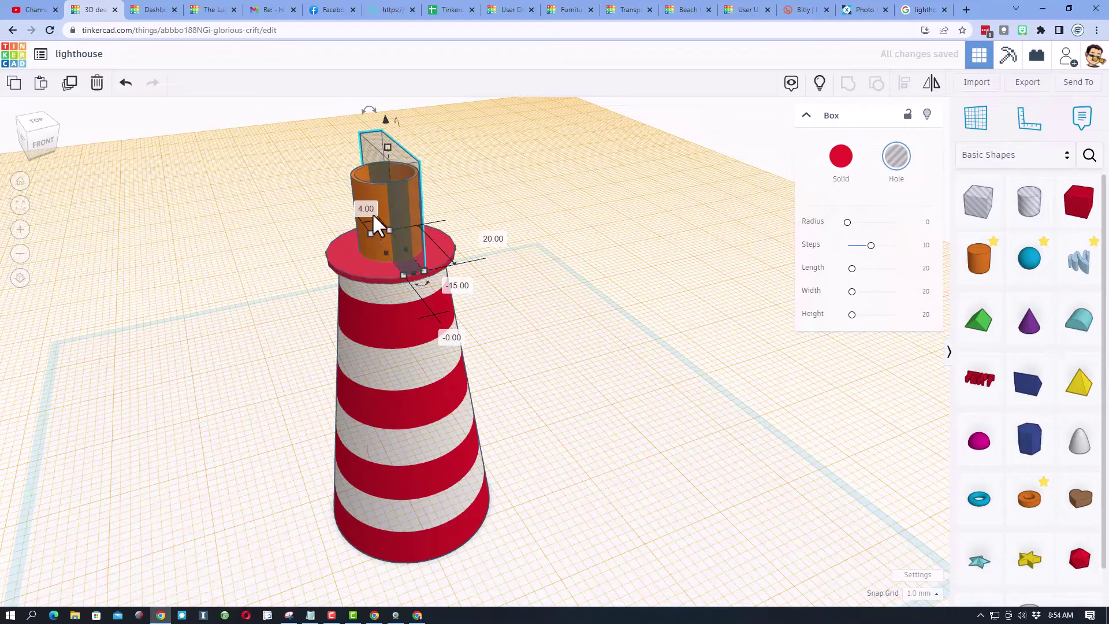
Center the box hole and the orange tube on each other in both horizontal directions.
{"action": "left_click", "coordinate": [379, 216], "text": "shift"}
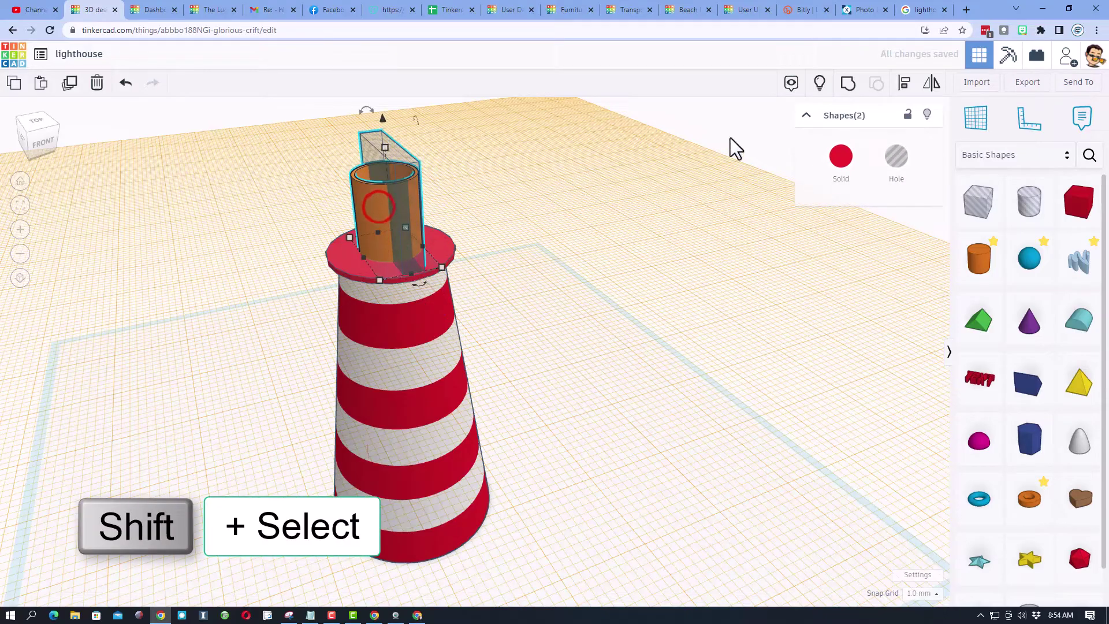
{"action": "left_click", "coordinate": [905, 84]}
{"action": "left_click", "coordinate": [377, 206]}
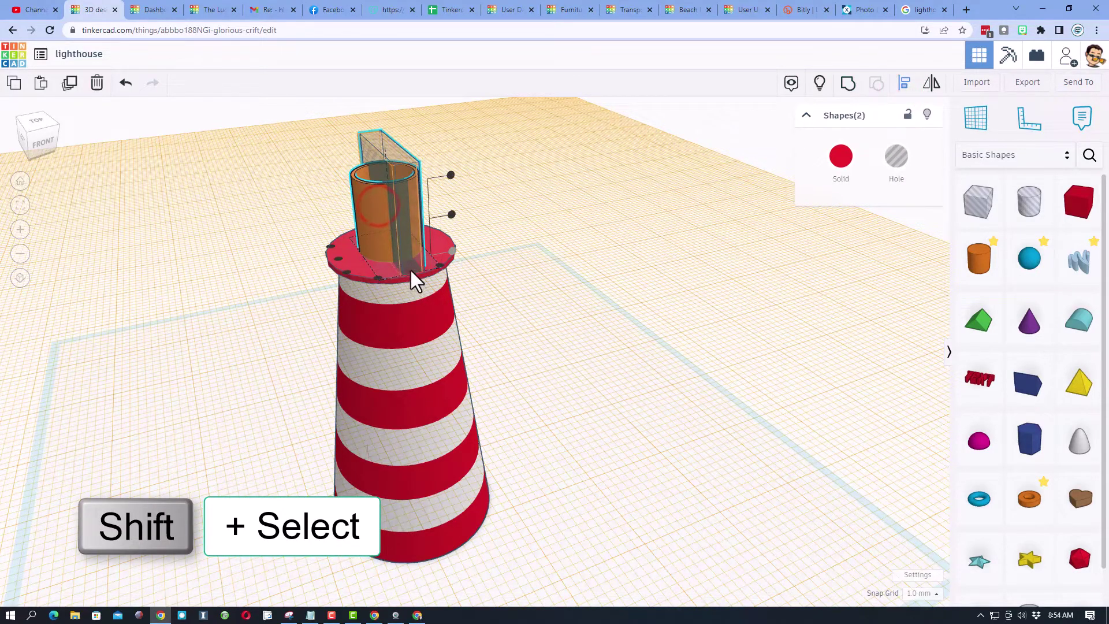
{"action": "left_click", "coordinate": [408, 269]}
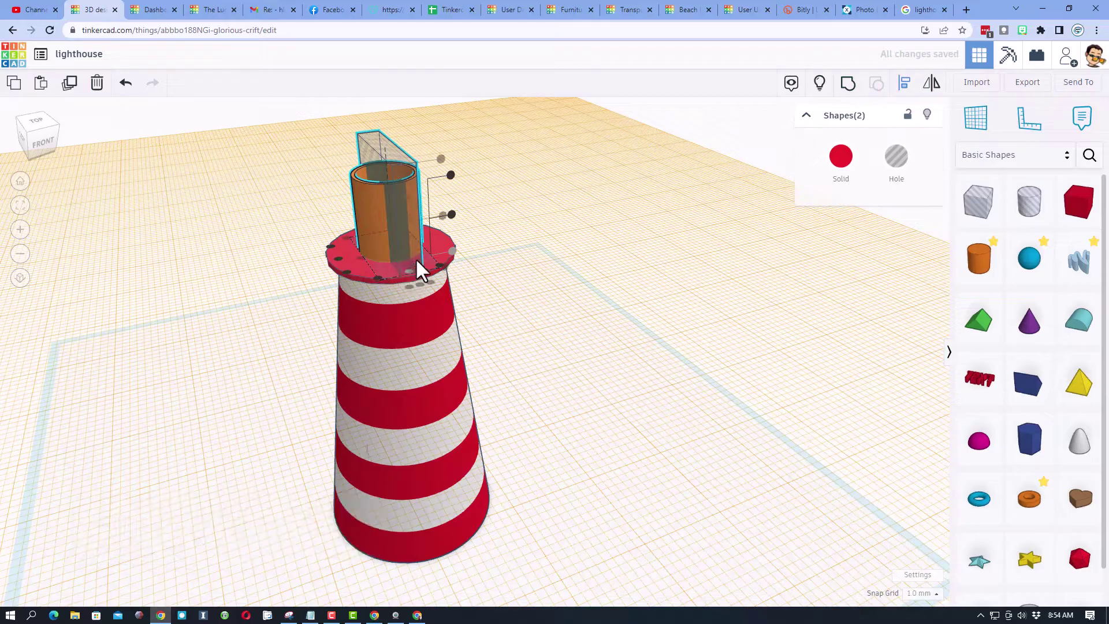
{"action": "left_click", "coordinate": [336, 256]}
Reduce the box hole's height to 12 mm.
{"action": "left_click", "coordinate": [454, 156]}
{"action": "left_click", "coordinate": [383, 148]}
{"action": "left_click_drag", "start_coordinate": [383, 174], "coordinate": [383, 188]}
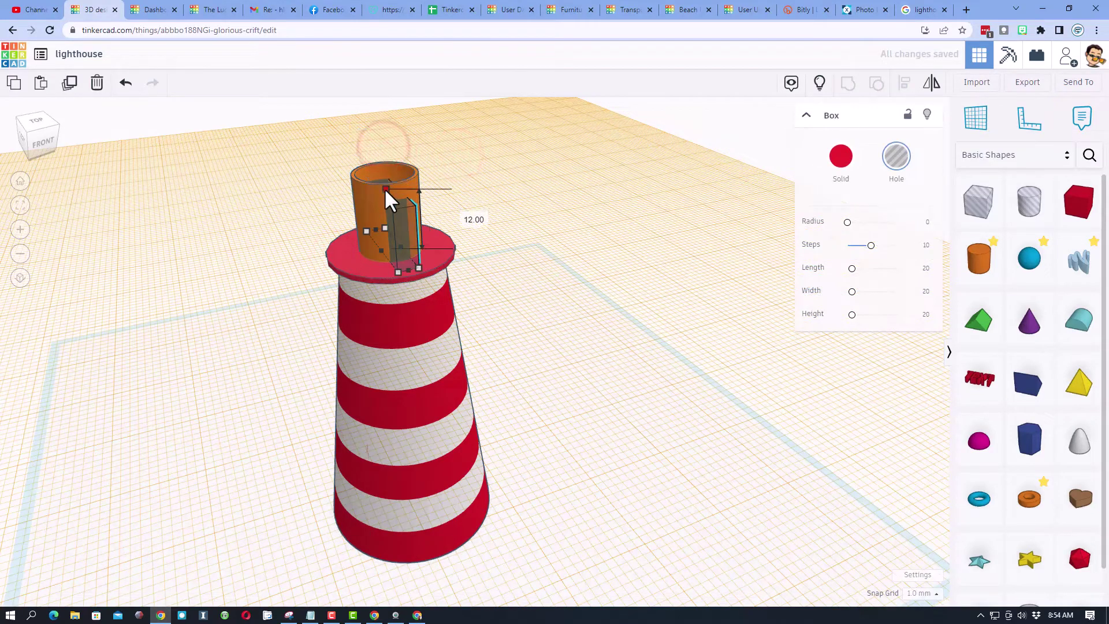
Raise the box hole a couple of millimetres above the red disc.
{"action": "right_click_drag", "start_coordinate": [448, 238], "coordinate": [501, 190]}
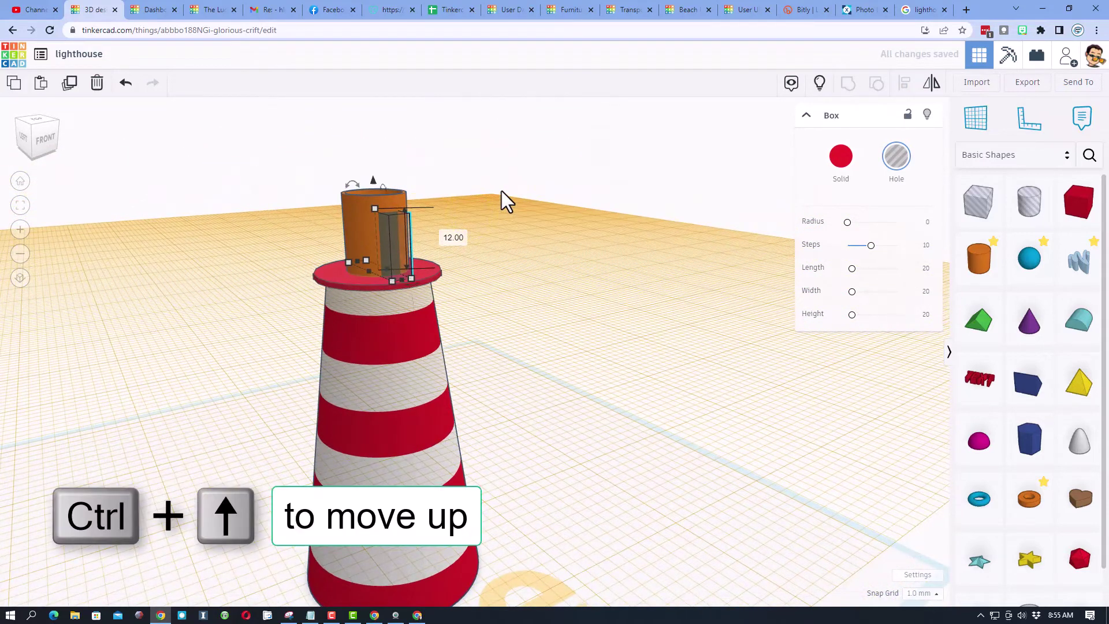
{"action": "left_click", "coordinate": [501, 190]}
{"action": "left_click", "coordinate": [397, 240]}
{"action": "key", "text": "ctrl+Up"}
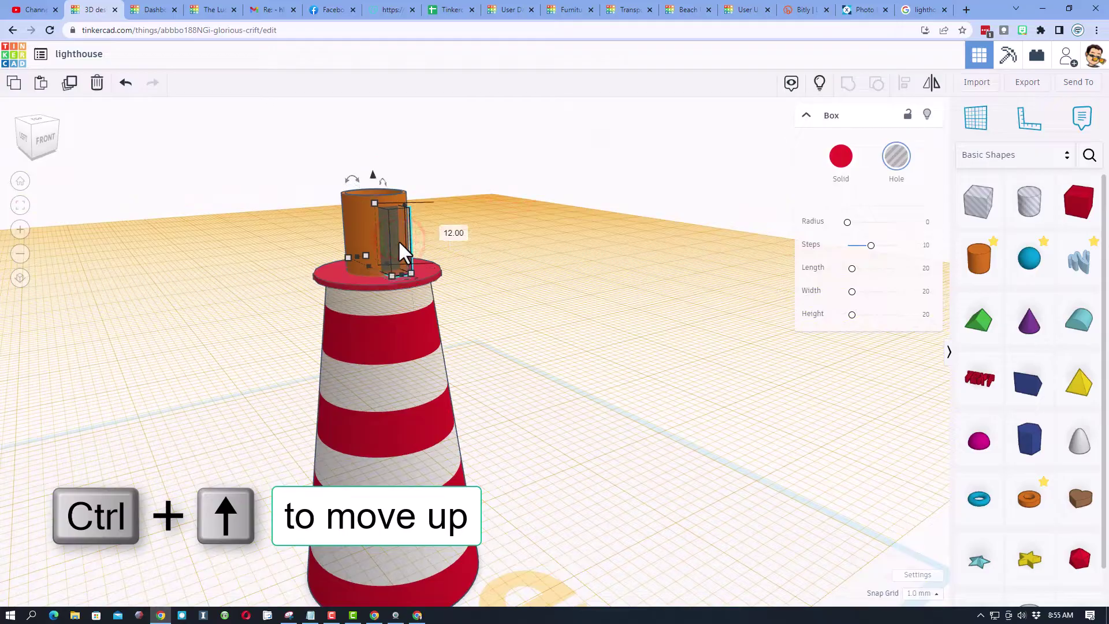
{"action": "key", "text": "ctrl+Up"}
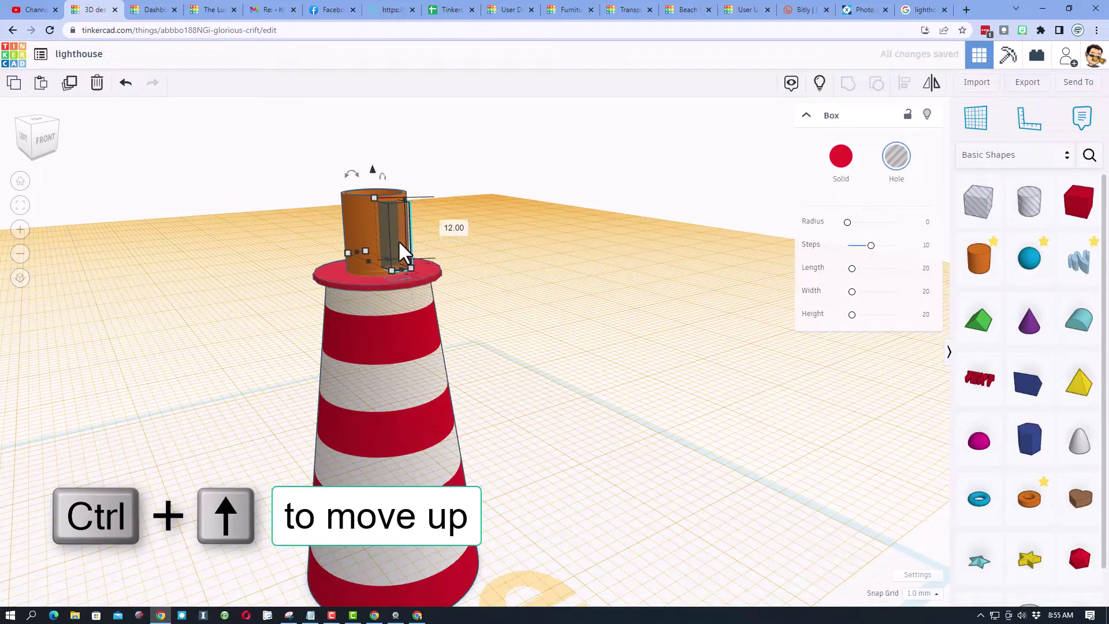
Shorten the box hole from its top so that it ends below the orange tube's rim.
{"action": "left_click", "coordinate": [460, 217]}
{"action": "left_click", "coordinate": [391, 223]}
{"action": "left_click_drag", "start_coordinate": [373, 198], "coordinate": [375, 208]}
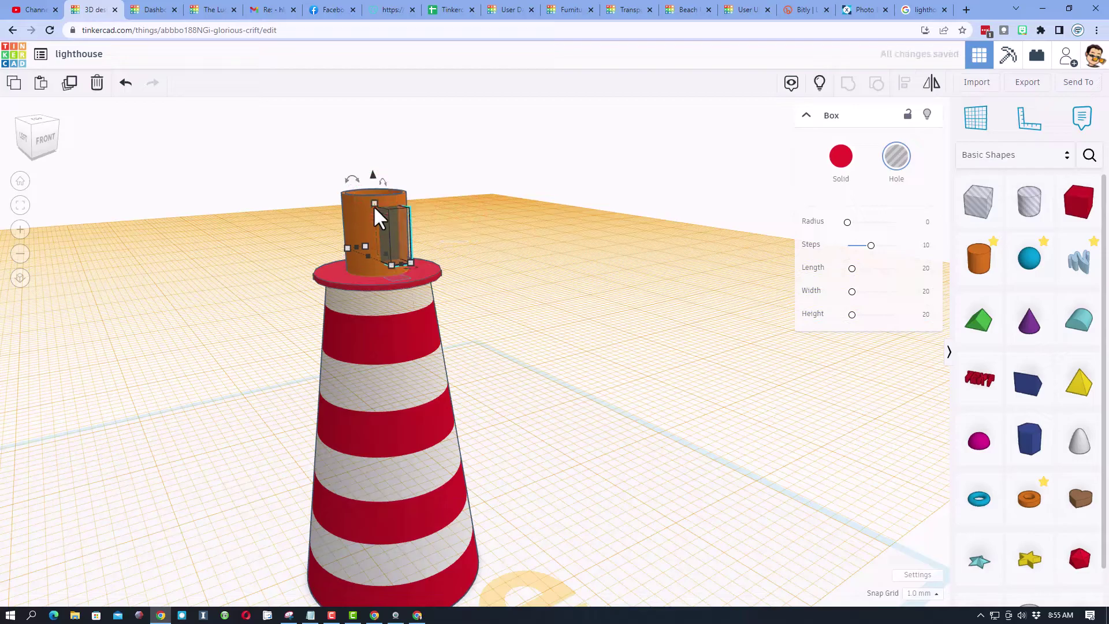
{"action": "left_click", "coordinate": [466, 236]}
Duplicate the box hole in place and rotate the copy 45° about the vertical axis.
{"action": "right_click_drag", "start_coordinate": [450, 290], "coordinate": [413, 250]}
{"action": "left_click", "coordinate": [393, 238]}
{"action": "key", "text": "ctrl+d"}
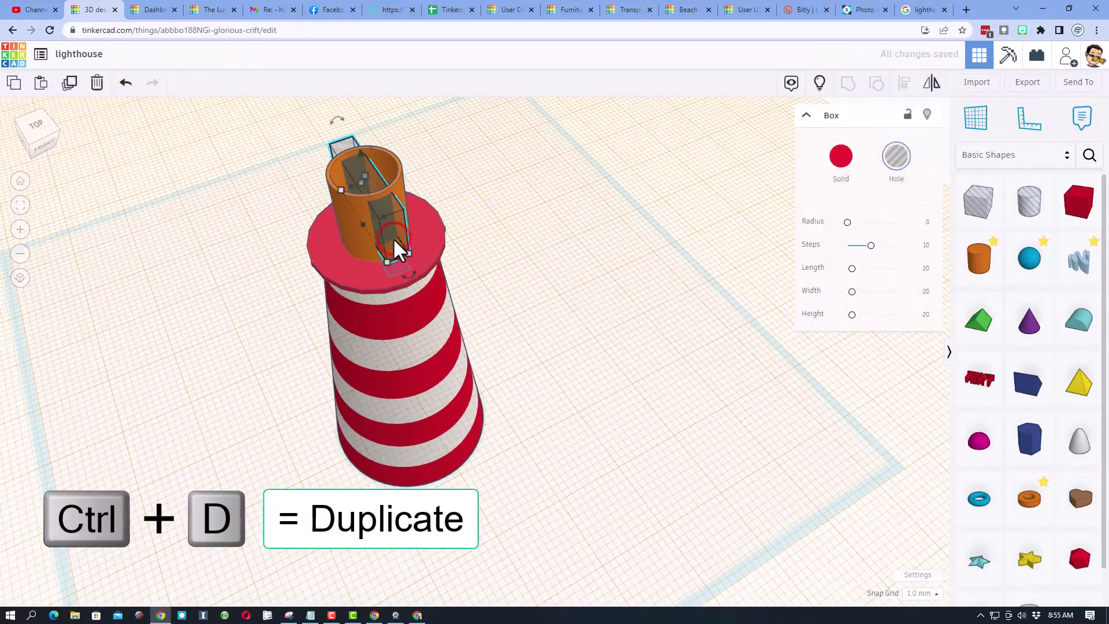
{"action": "left_click", "coordinate": [410, 273]}
{"action": "left_click_drag", "start_coordinate": [412, 275], "coordinate": [359, 261]}
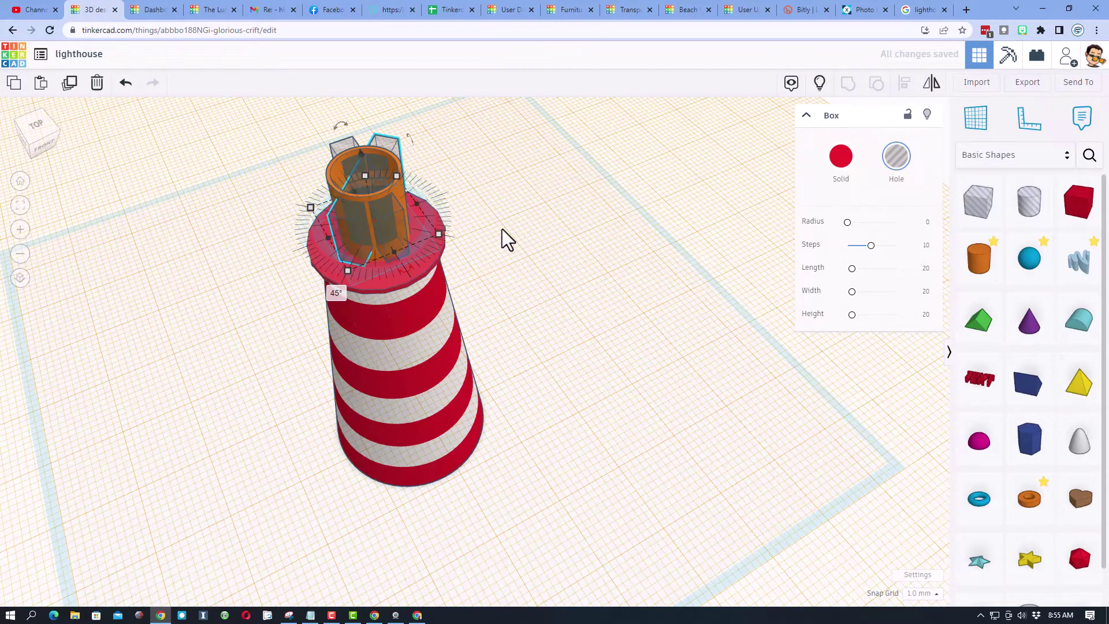
Repeat the 45° rotated duplicate of the box hole and group the box holes with the orange tube to cut the window openings.
{"action": "key", "text": "ctrl+d"}
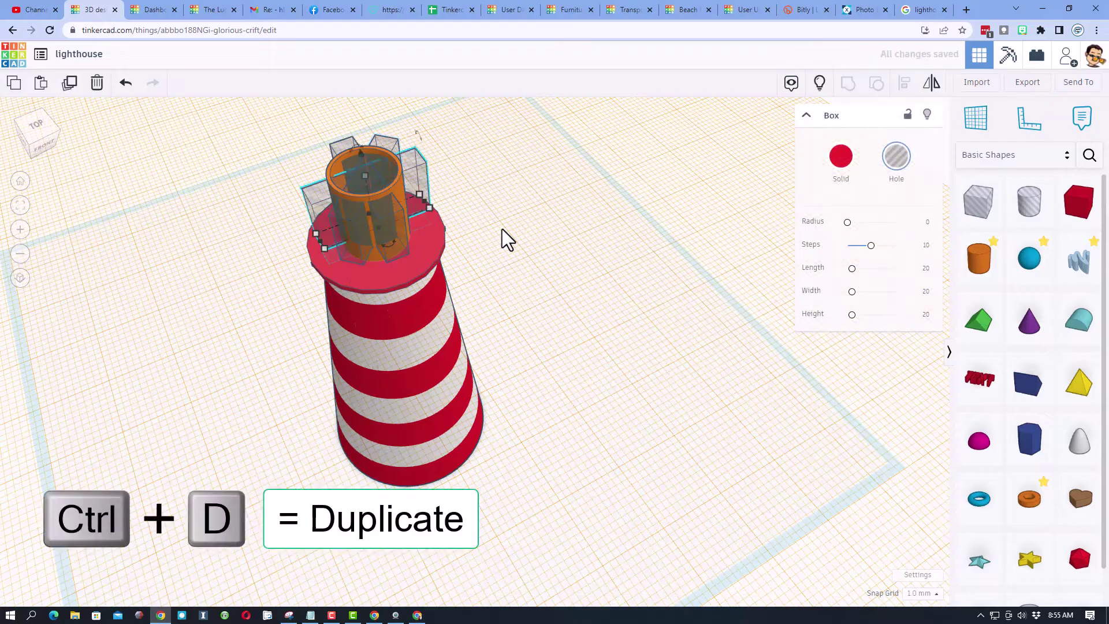
{"action": "right_click_drag", "start_coordinate": [566, 238], "coordinate": [343, 205]}
{"action": "left_click_drag", "start_coordinate": [330, 194], "coordinate": [530, 254]}
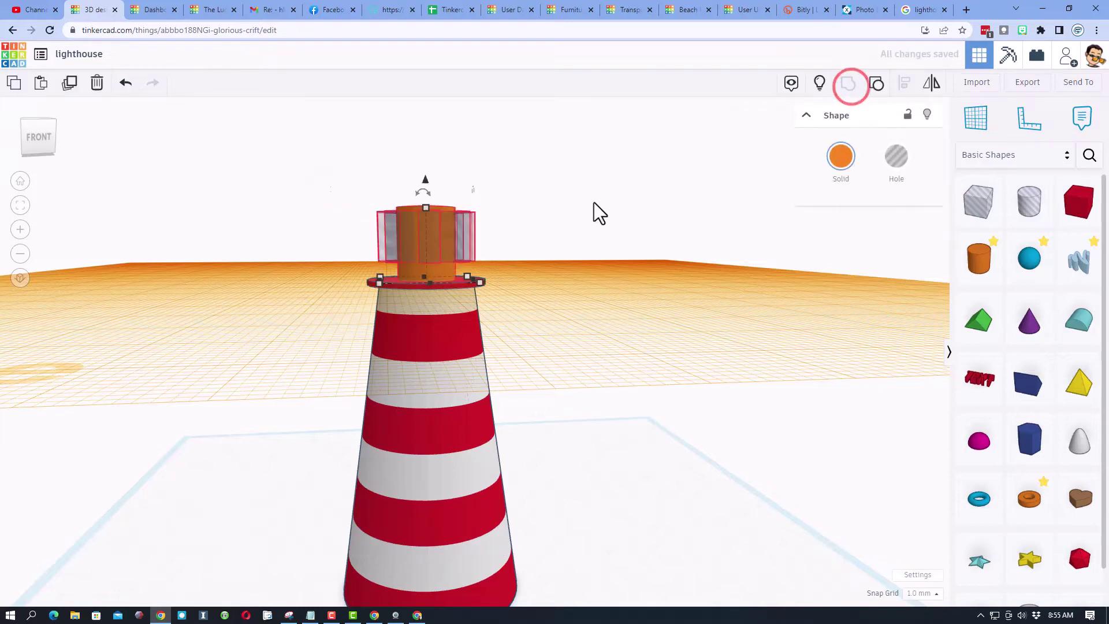
{"action": "right_click_drag", "start_coordinate": [611, 208], "coordinate": [595, 229]}
{"action": "right_click_drag", "start_coordinate": [338, 211], "coordinate": [480, 228]}
Colour the cut lantern tube white and show all hidden shapes, including the railing.
{"action": "left_click", "coordinate": [475, 264]}
{"action": "left_click", "coordinate": [842, 157]}
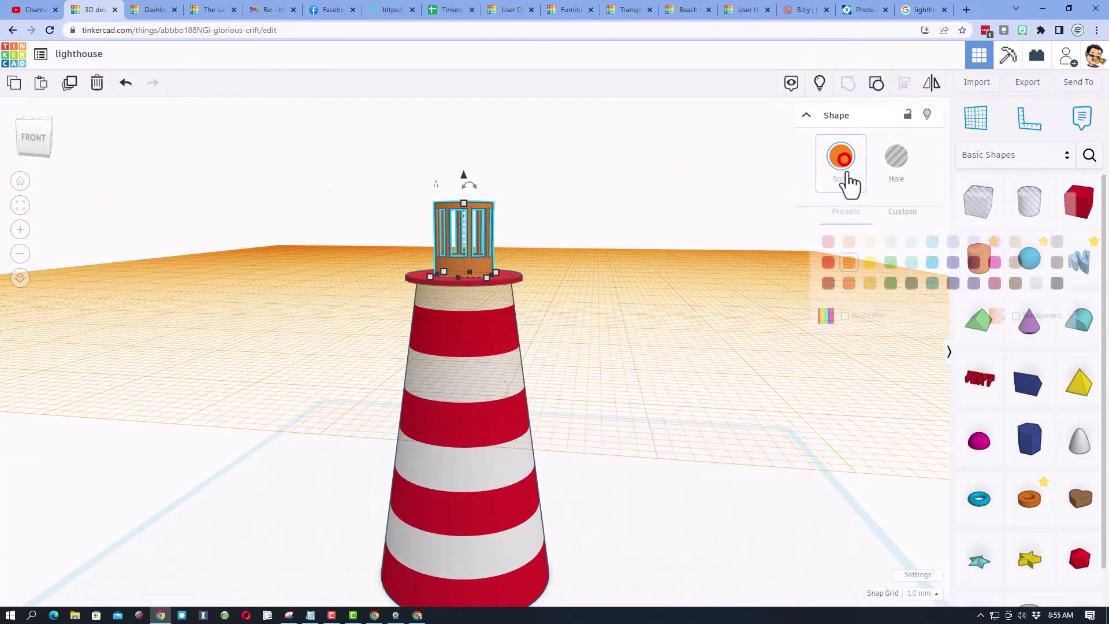
{"action": "left_click", "coordinate": [1030, 246]}
{"action": "left_click", "coordinate": [819, 83]}
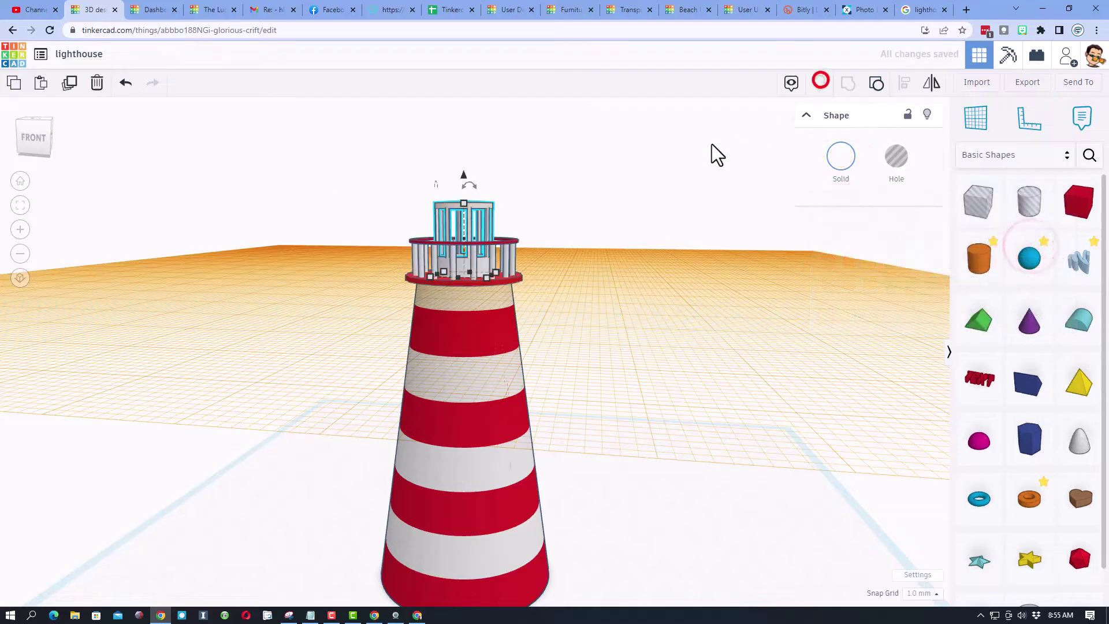
{"action": "left_click", "coordinate": [612, 227]}
{"action": "mouse_move", "coordinate": [635, 238]}
{"action": "right_mouse_down"}
{"action": "mouse_move", "coordinate": [448, 255]}
{"action": "mouse_move", "coordinate": [333, 242]}
{"action": "mouse_move", "coordinate": [430, 227]}
{"action": "mouse_move", "coordinate": [658, 232]}
{"action": "right_mouse_up"}
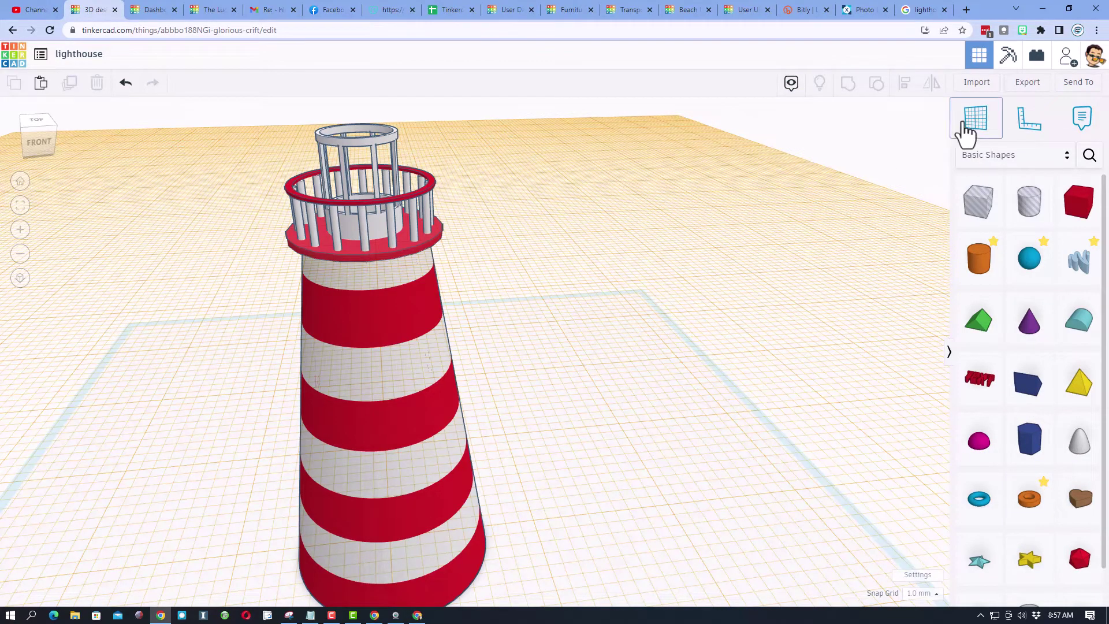
Set the workplane on the lantern tube's top rim and place a cone there as the roof.
{"action": "left_click", "coordinate": [393, 135]}
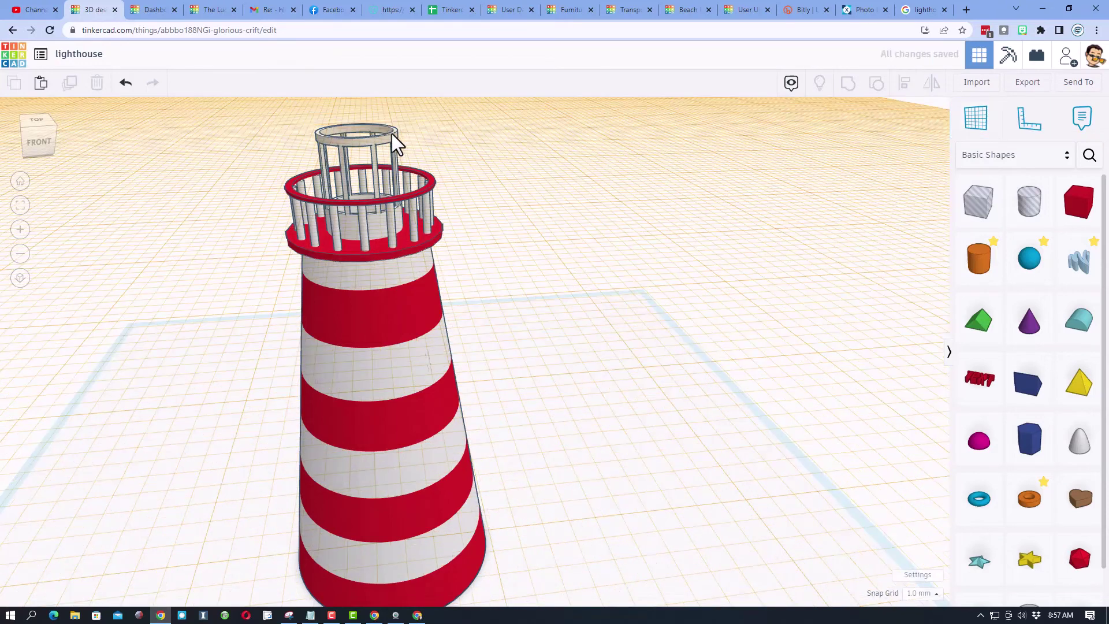
{"action": "left_click_drag", "start_coordinate": [1030, 326], "coordinate": [361, 140]}
{"action": "scroll", "coordinate": [626, 307], "scroll_direction": "down", "scroll_amount": 2}
{"action": "scroll", "coordinate": [626, 262], "scroll_direction": "down", "scroll_amount": 2}
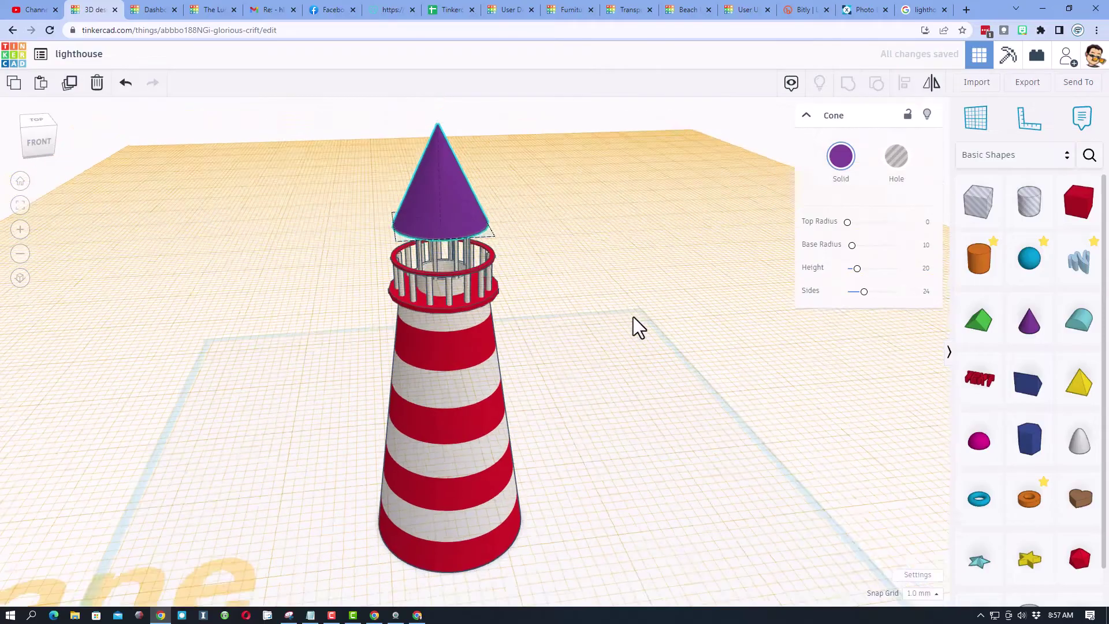
{"action": "scroll", "coordinate": [594, 314], "scroll_direction": "up", "scroll_amount": 2}
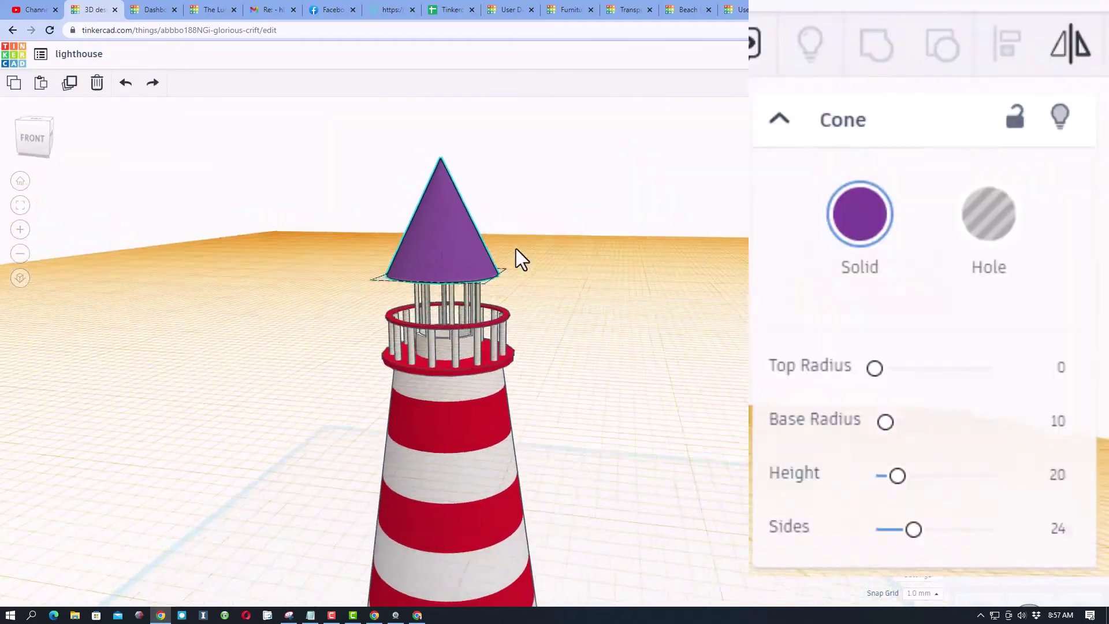
Give the roof cone 8 sides, a height of 10 mm and a red colour.
{"action": "left_click", "coordinate": [1059, 528]}
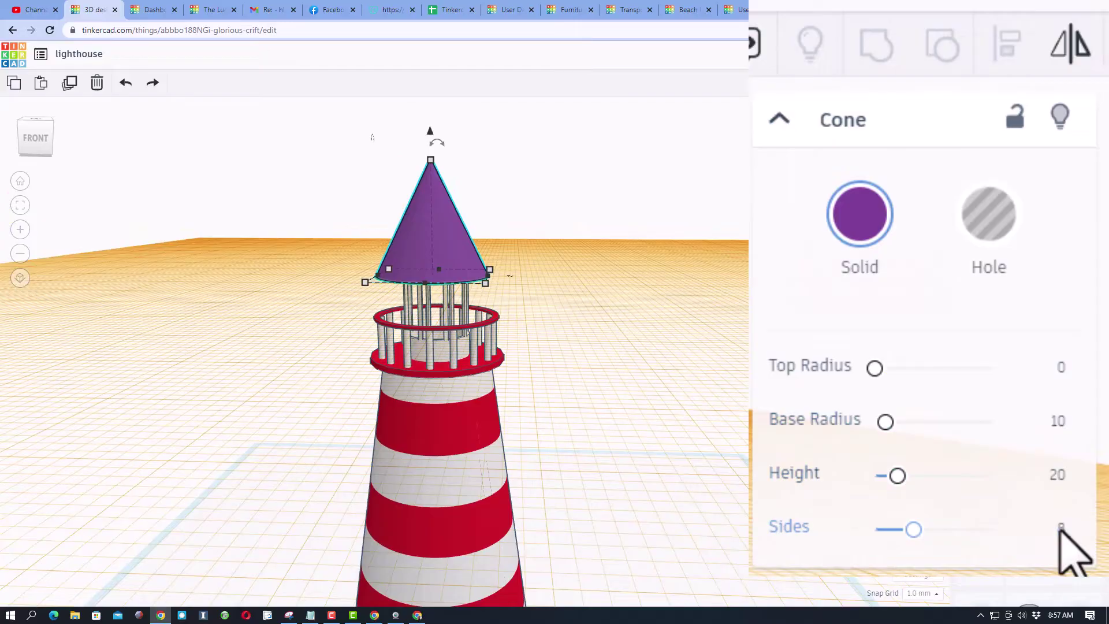
{"action": "type", "text": "8"}
{"action": "right_click_drag", "start_coordinate": [465, 338], "coordinate": [430, 274]}
{"action": "left_click_drag", "start_coordinate": [410, 161], "coordinate": [411, 219]}
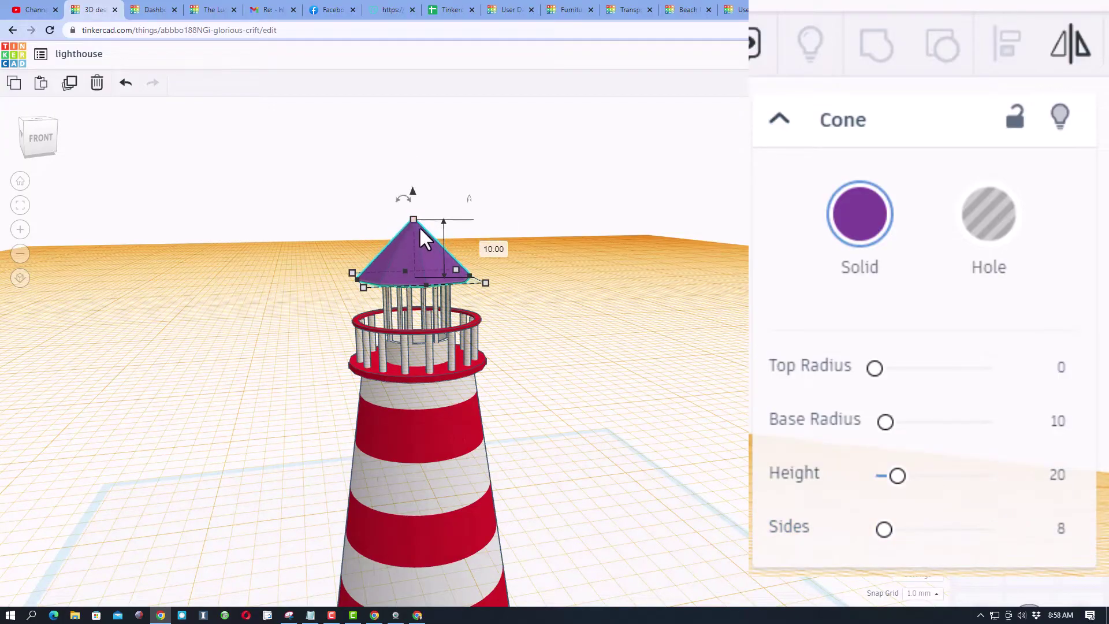
{"action": "left_click", "coordinate": [877, 229]}
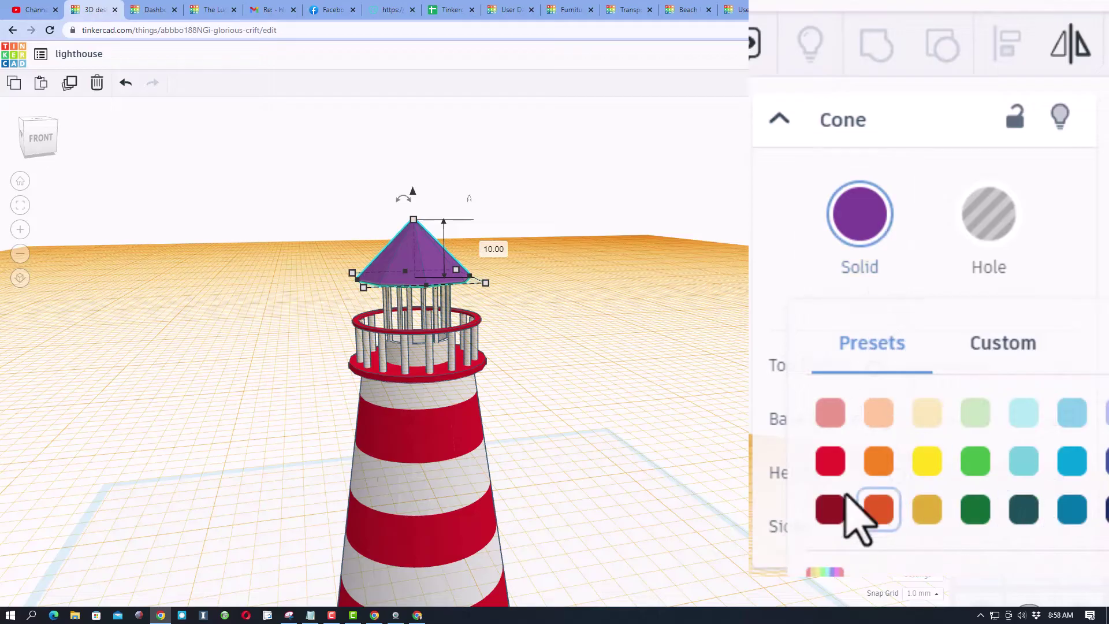
{"action": "left_click", "coordinate": [827, 462]}
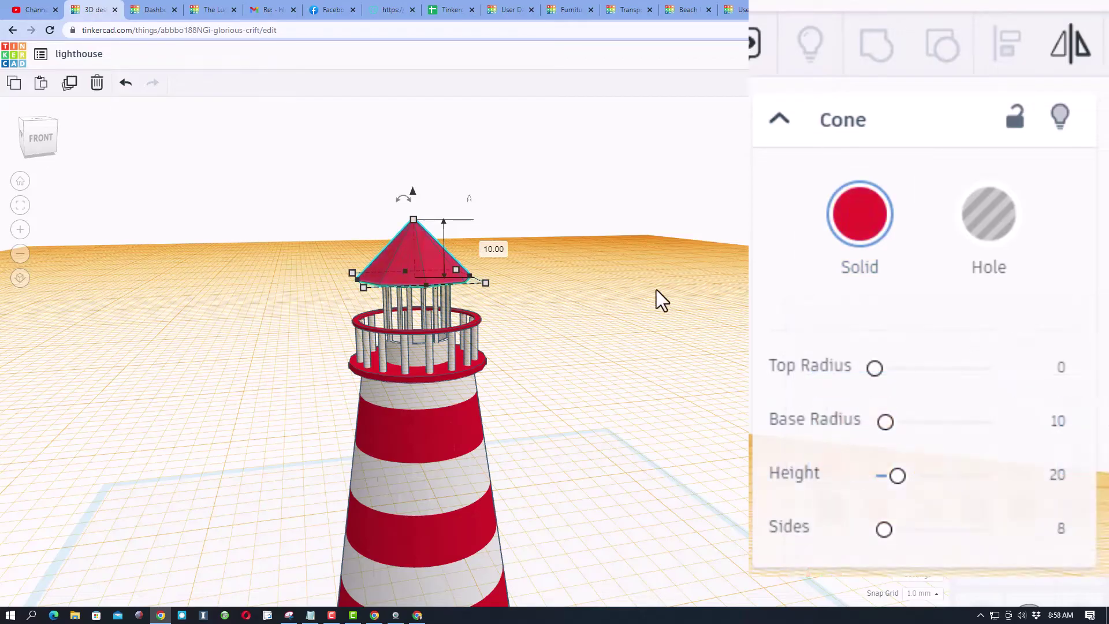
Align the red roof cone centrally over the white lantern tube.
{"action": "right_click_drag", "start_coordinate": [518, 289], "coordinate": [418, 299]}
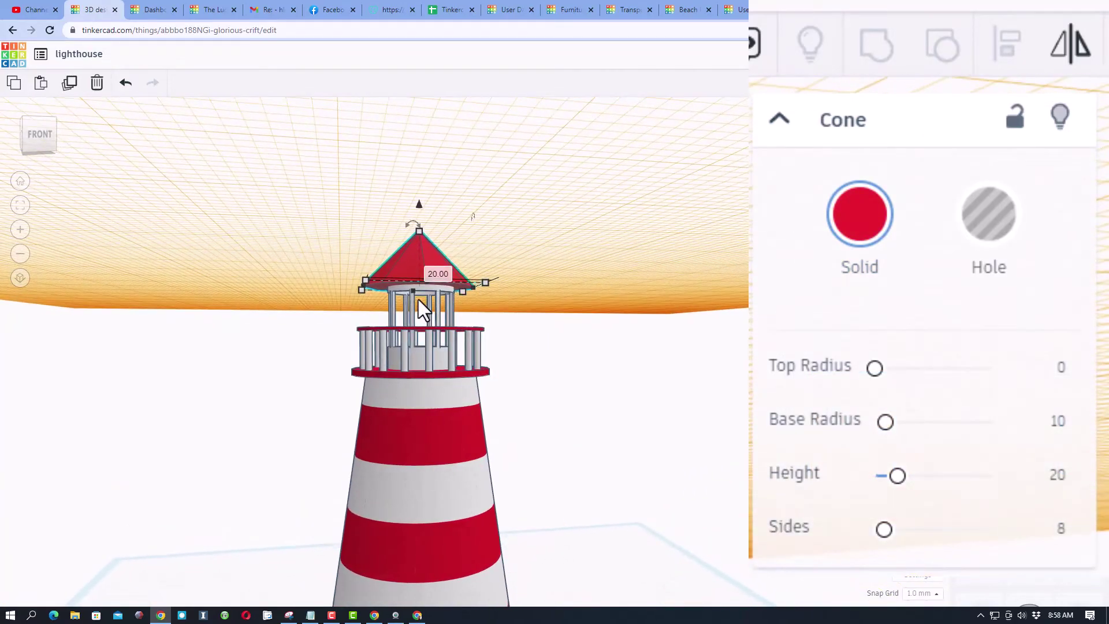
{"action": "left_click", "coordinate": [425, 292]}
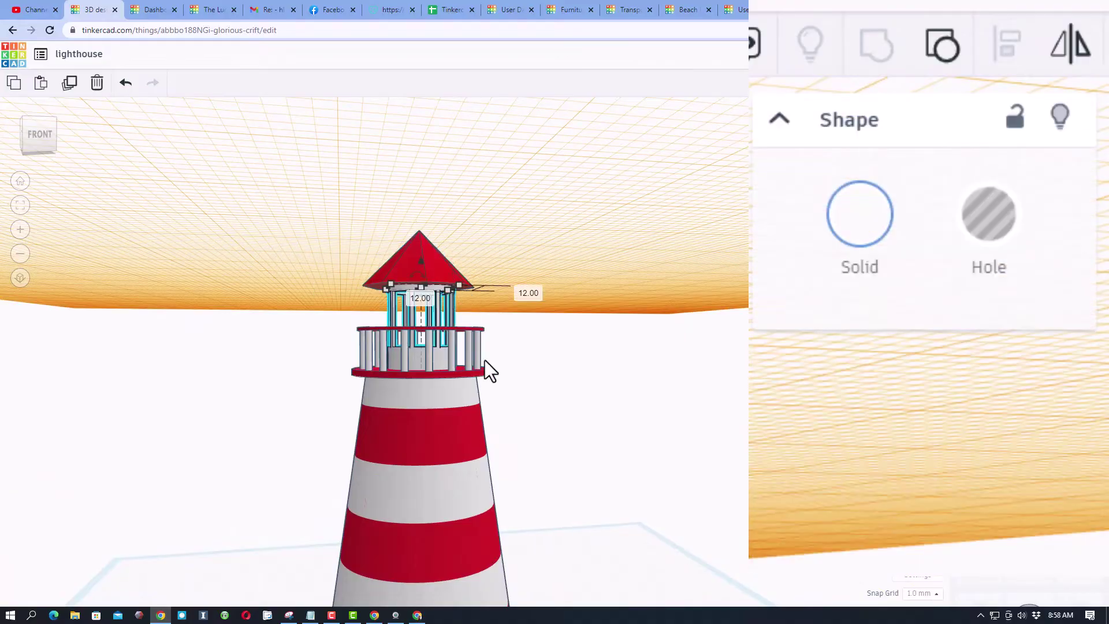
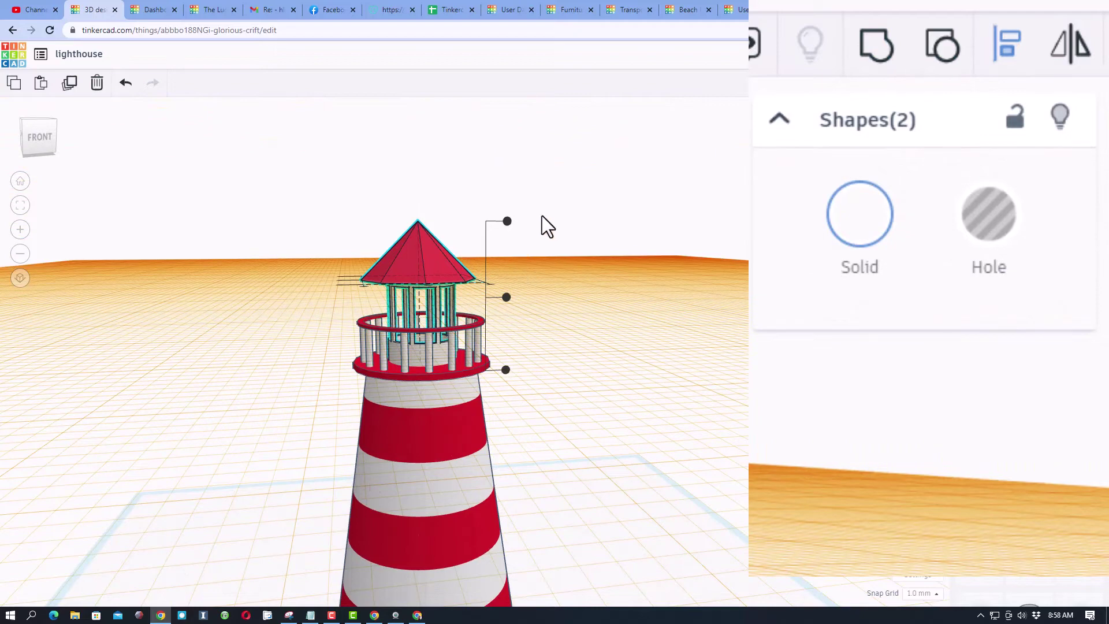
{"action": "right_click_drag", "start_coordinate": [542, 216], "coordinate": [428, 358]}
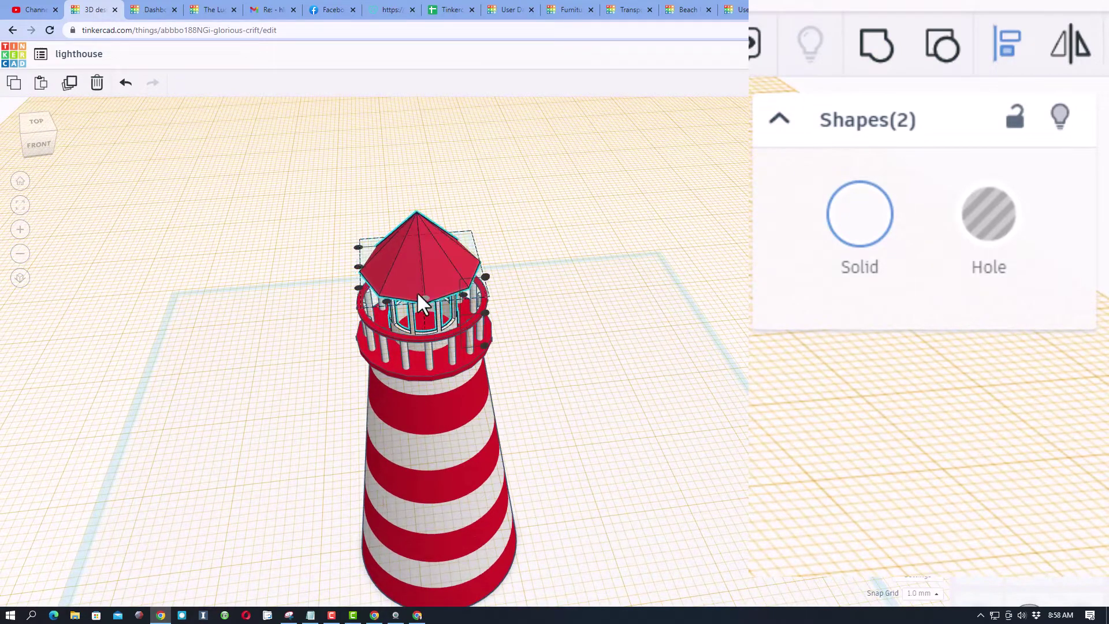
{"action": "key", "text": "ctrl+Up"}
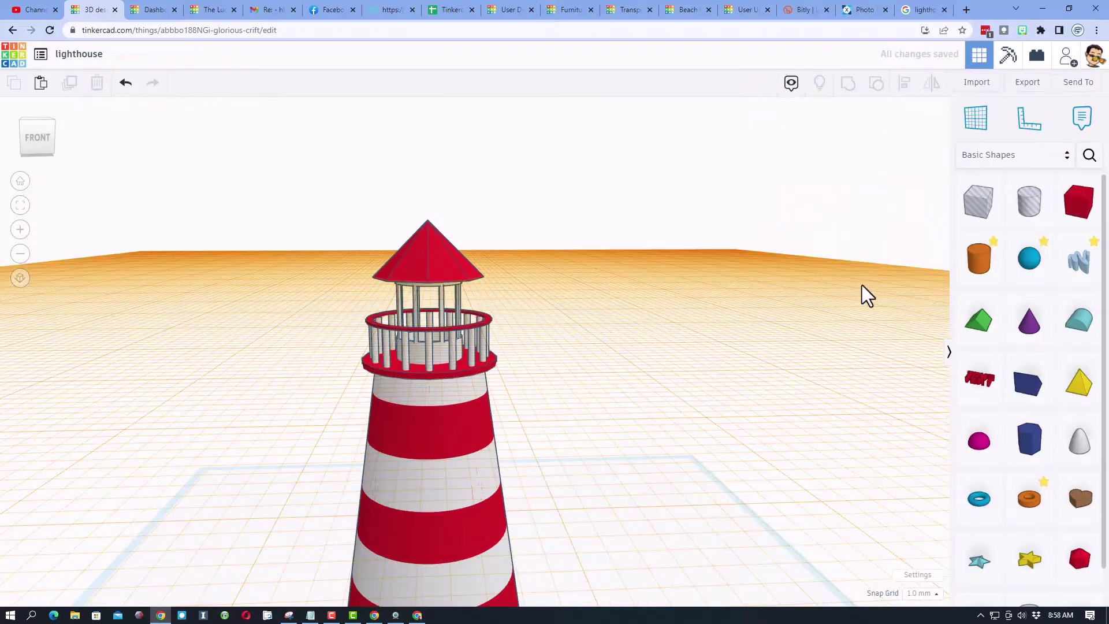
Place a sphere on the roof cone, scaling it uniformly to 4 mm and raising it towards the cone's tip.
{"action": "left_click_drag", "start_coordinate": [1007, 264], "coordinate": [428, 279]}
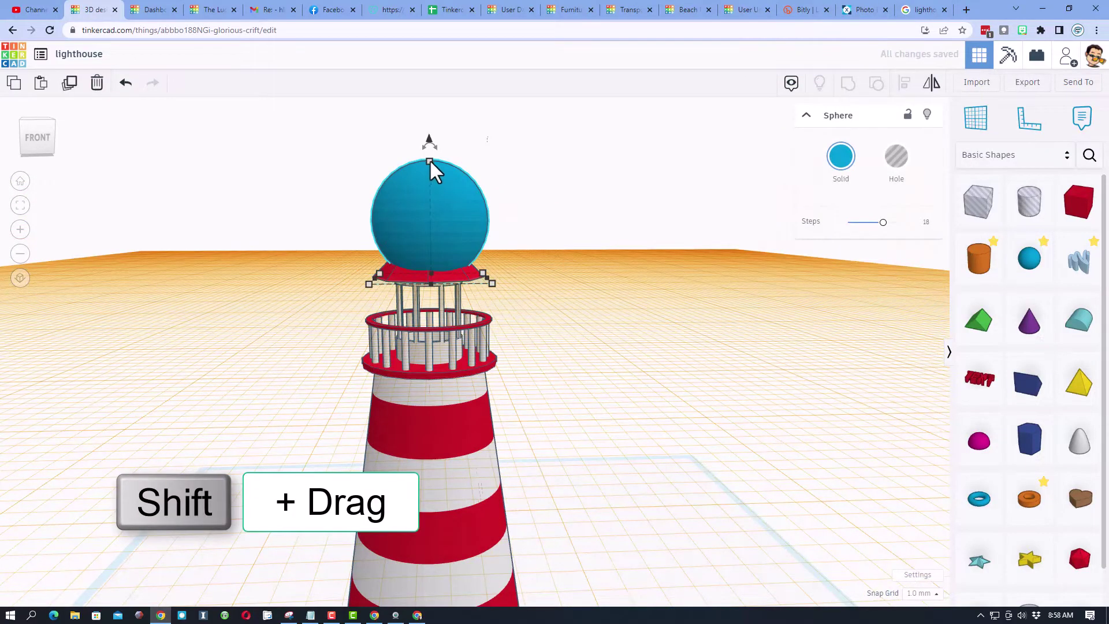
{"action": "left_click_drag", "start_coordinate": [430, 161], "coordinate": [426, 243], "text": "shift"}
{"action": "key", "text": "ctrl+Up"}
{"action": "key", "text": "ctrl+Up"}
{"action": "key", "text": "ctrl+Up"}
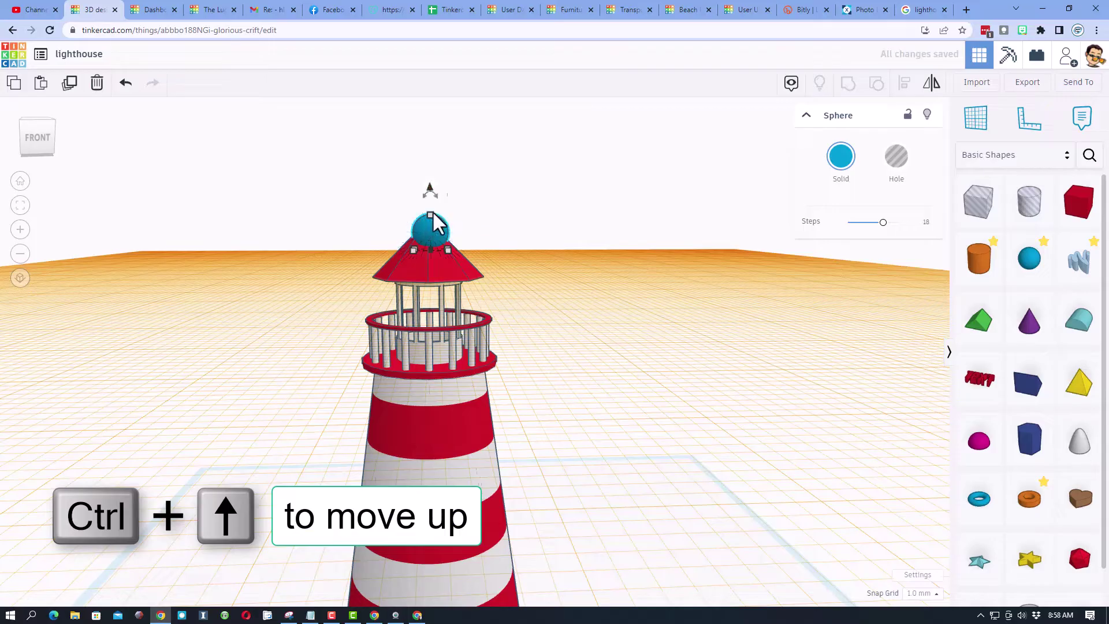
{"action": "left_click_drag", "start_coordinate": [431, 234], "coordinate": [432, 238], "text": "shift"}
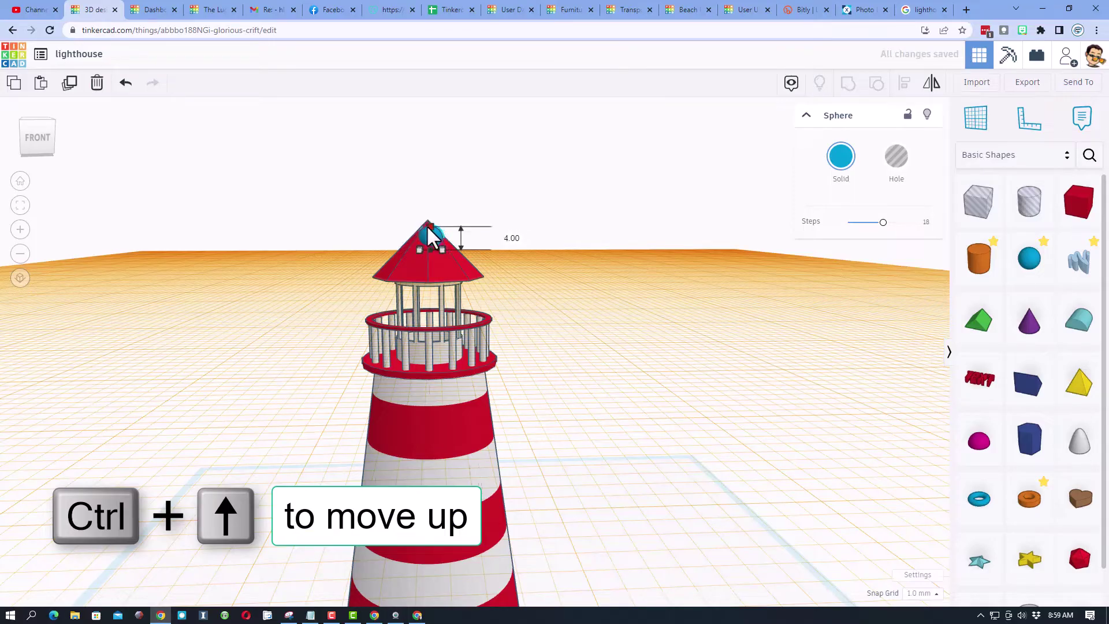
Align the blue sphere with the centre of the red roof cone in both horizontal directions.
{"action": "left_click", "coordinate": [412, 255]}
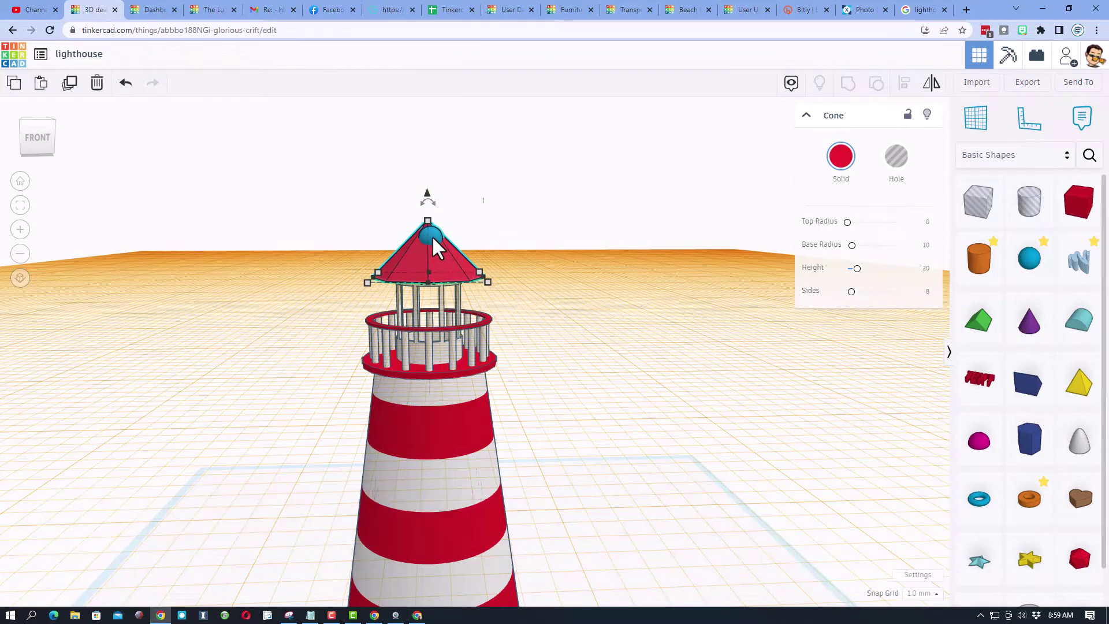
{"action": "left_click", "coordinate": [431, 234], "text": "shift"}
{"action": "left_click", "coordinate": [903, 85]}
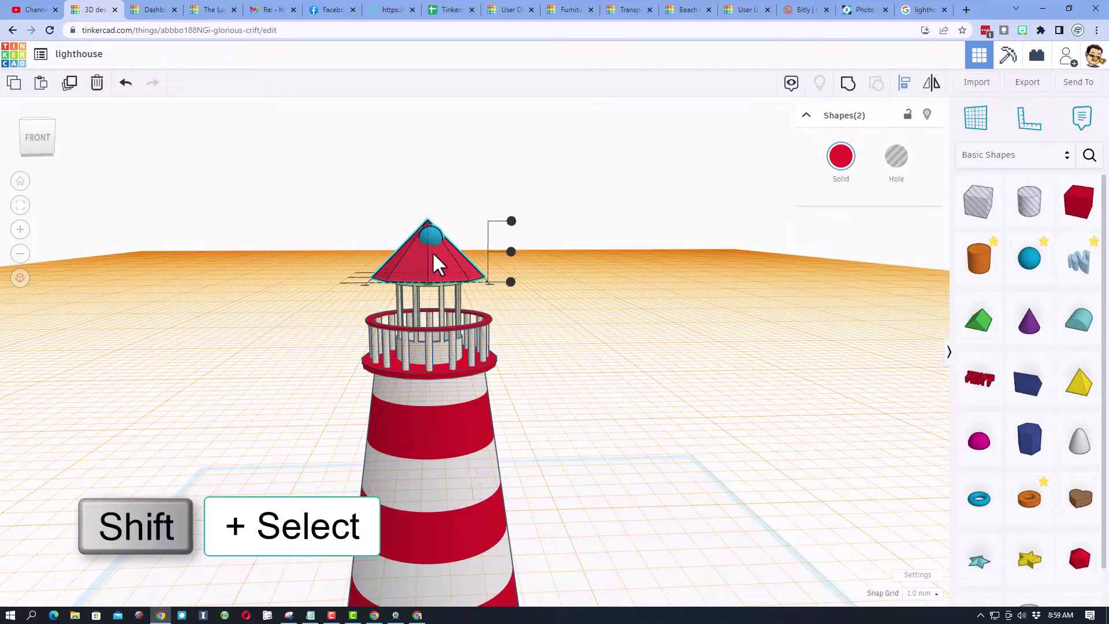
{"action": "left_click", "coordinate": [26, 124]}
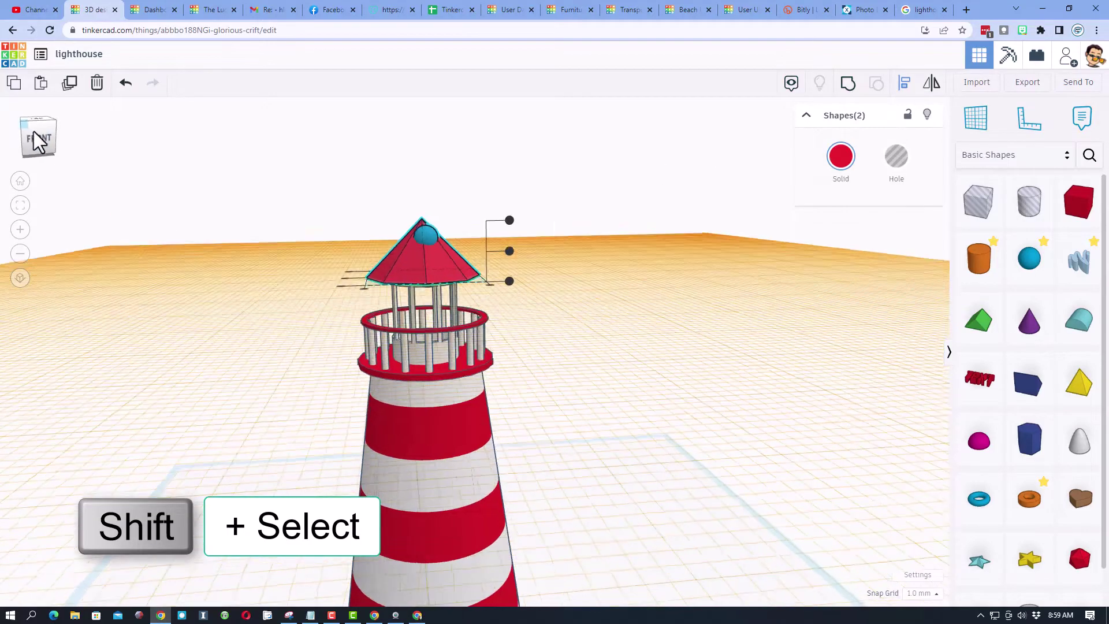
{"action": "left_click", "coordinate": [451, 318]}
{"action": "left_click", "coordinate": [319, 317]}
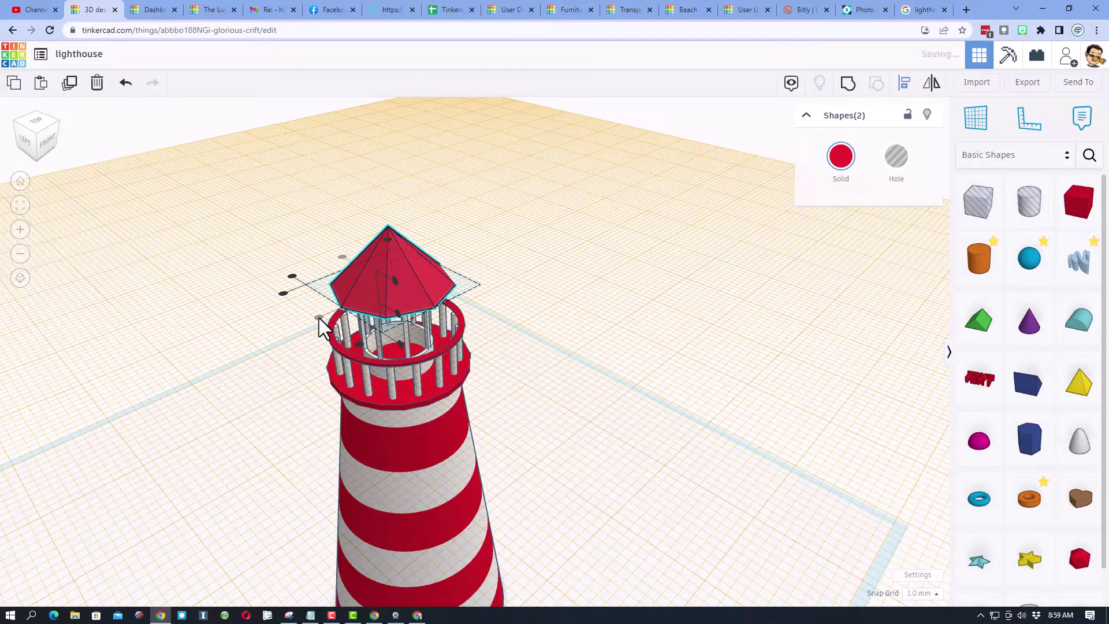
{"action": "left_click", "coordinate": [386, 239]}
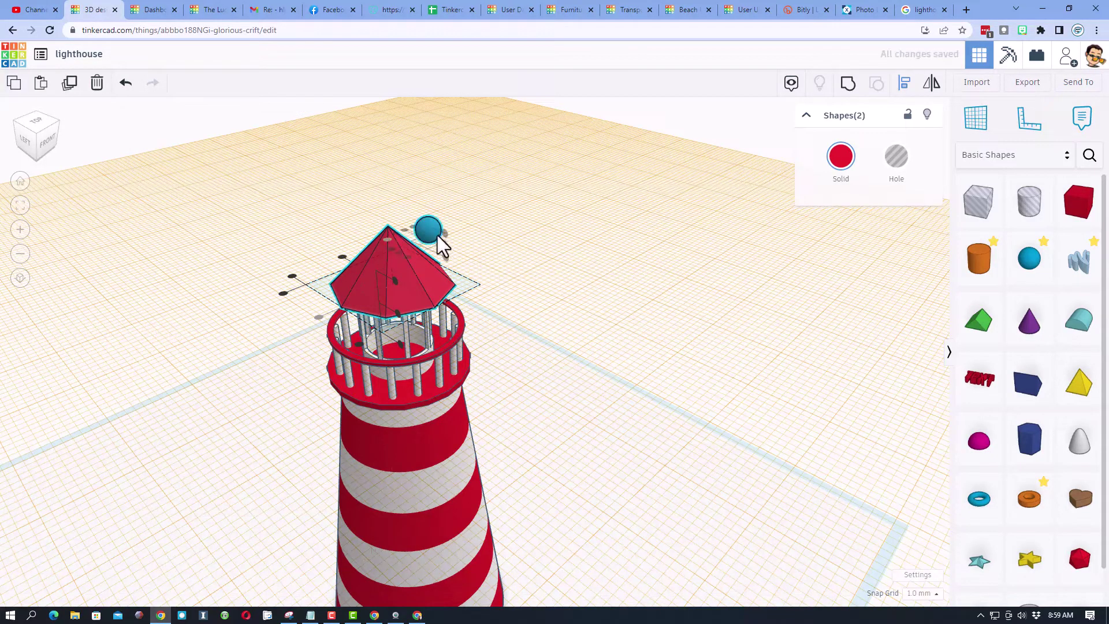
Hide the red roof cone to expose the sphere inside it.
{"action": "right_click_drag", "start_coordinate": [182, 313], "coordinate": [317, 370]}
{"action": "right_click_drag", "start_coordinate": [619, 322], "coordinate": [522, 262]}
{"action": "left_click", "coordinate": [508, 261]}
{"action": "left_click", "coordinate": [421, 254]}
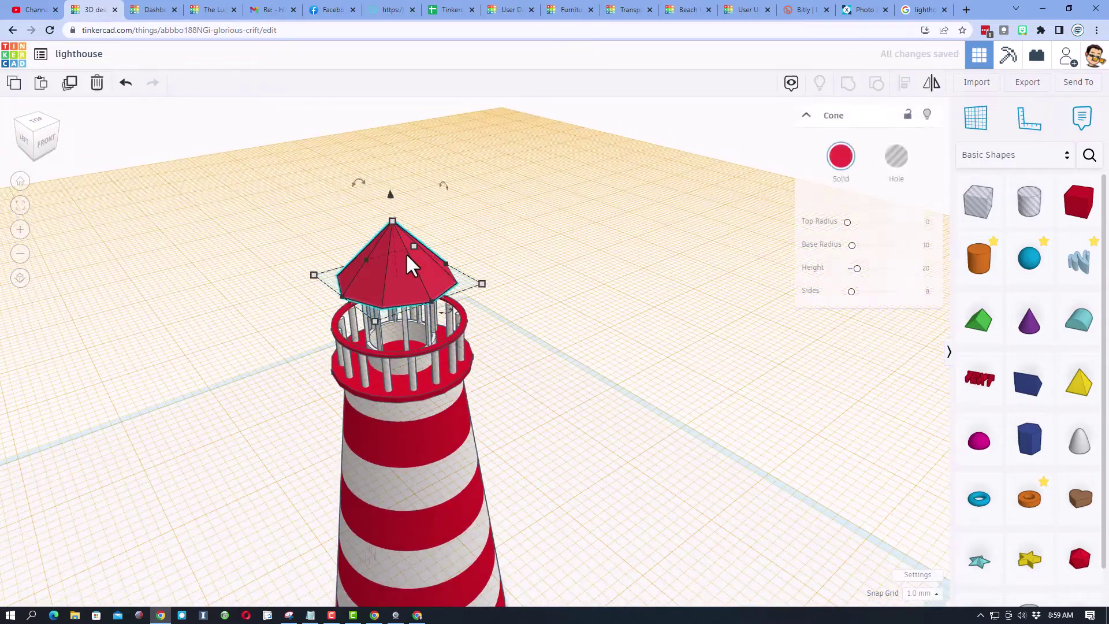
{"action": "left_click", "coordinate": [922, 115]}
Raise the sphere about 4 mm and show the hidden roof cone again.
{"action": "left_click", "coordinate": [397, 243]}
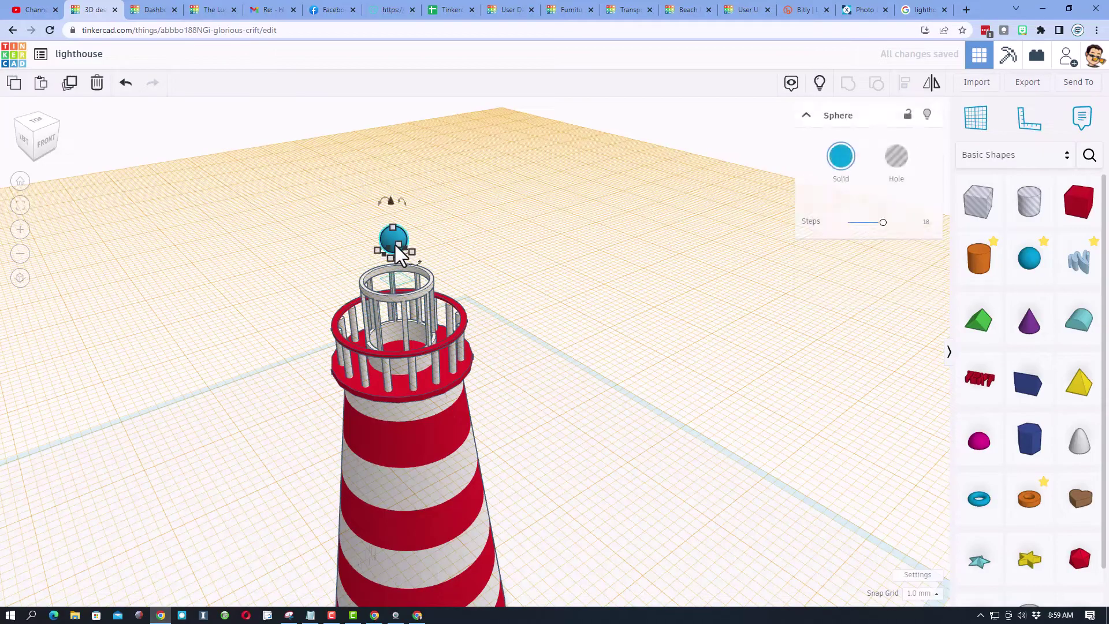
{"action": "key", "text": "ctrl+Up"}
{"action": "key", "text": "ctrl+Up"}
{"action": "key", "text": "ctrl+Up"}
{"action": "key", "text": "ctrl+Up"}
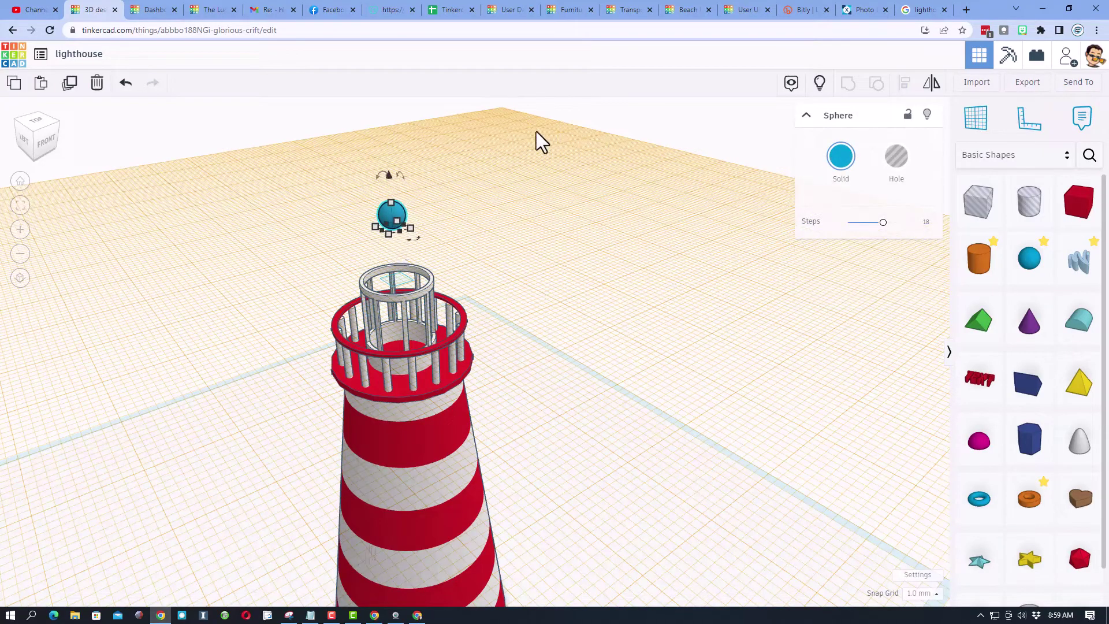
{"action": "left_click", "coordinate": [818, 86]}
{"action": "left_click", "coordinate": [479, 221]}
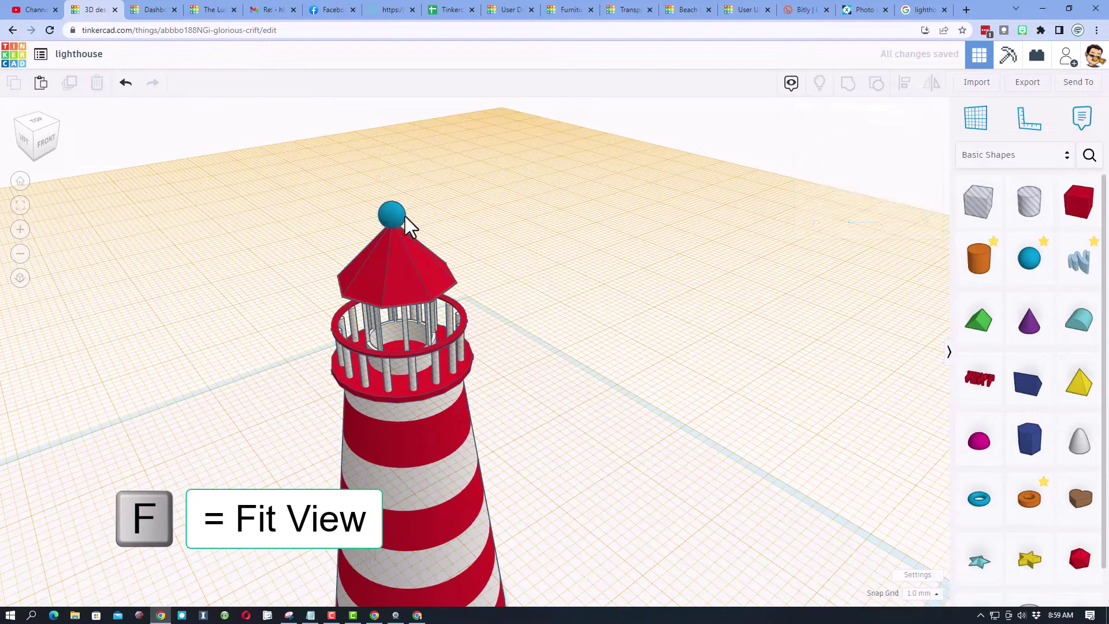
Scale the sphere on the roof's tip uniformly about its centre down to 2 mm.
{"action": "left_click", "coordinate": [390, 217]}
{"action": "key", "text": "f"}
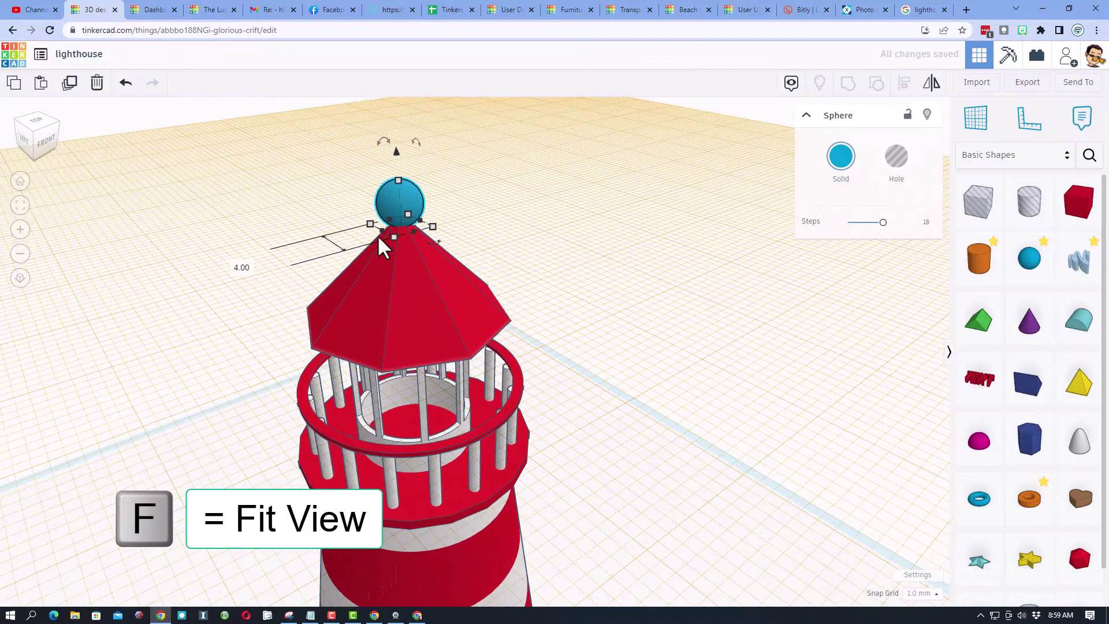
{"action": "key", "text": "f"}
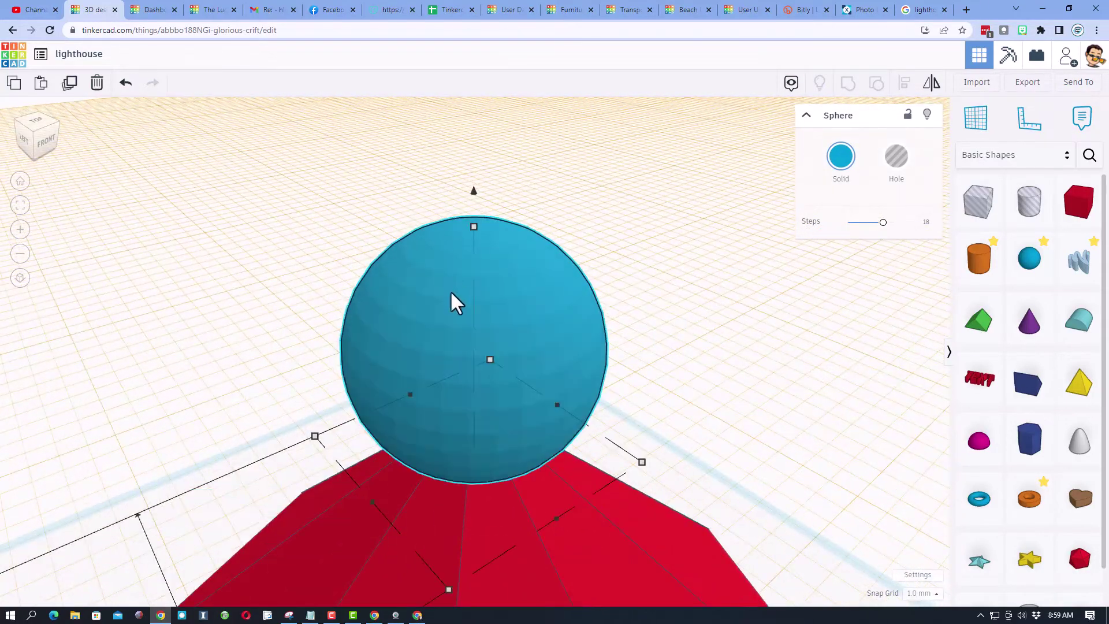
{"action": "left_click_drag", "start_coordinate": [474, 227], "coordinate": [476, 330], "text": "alt+shift"}
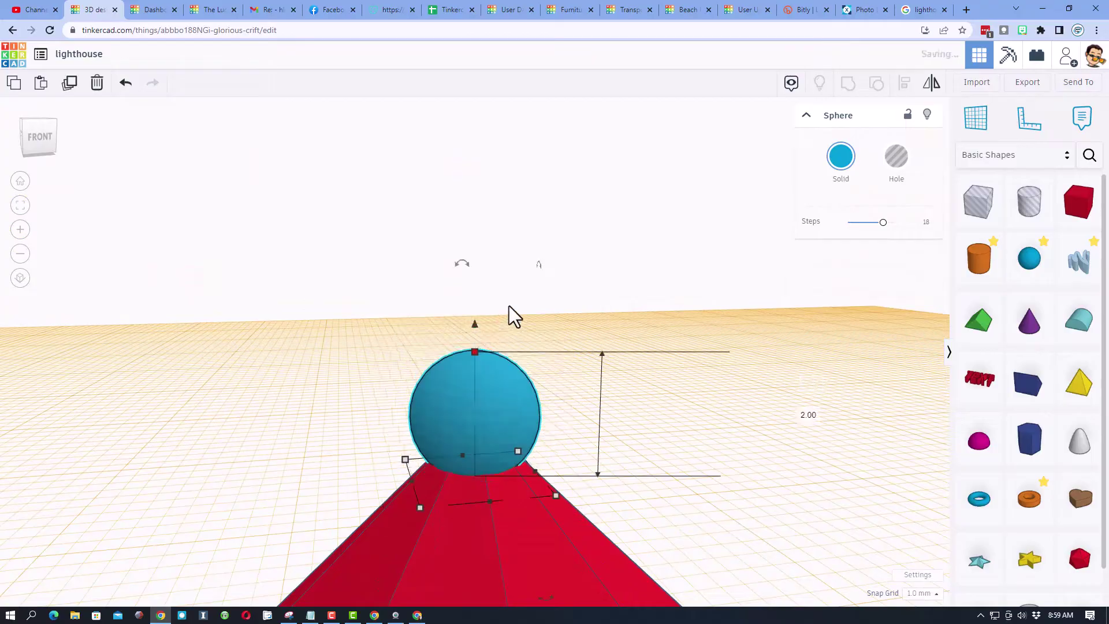
{"action": "right_click_drag", "start_coordinate": [509, 317], "coordinate": [698, 365]}
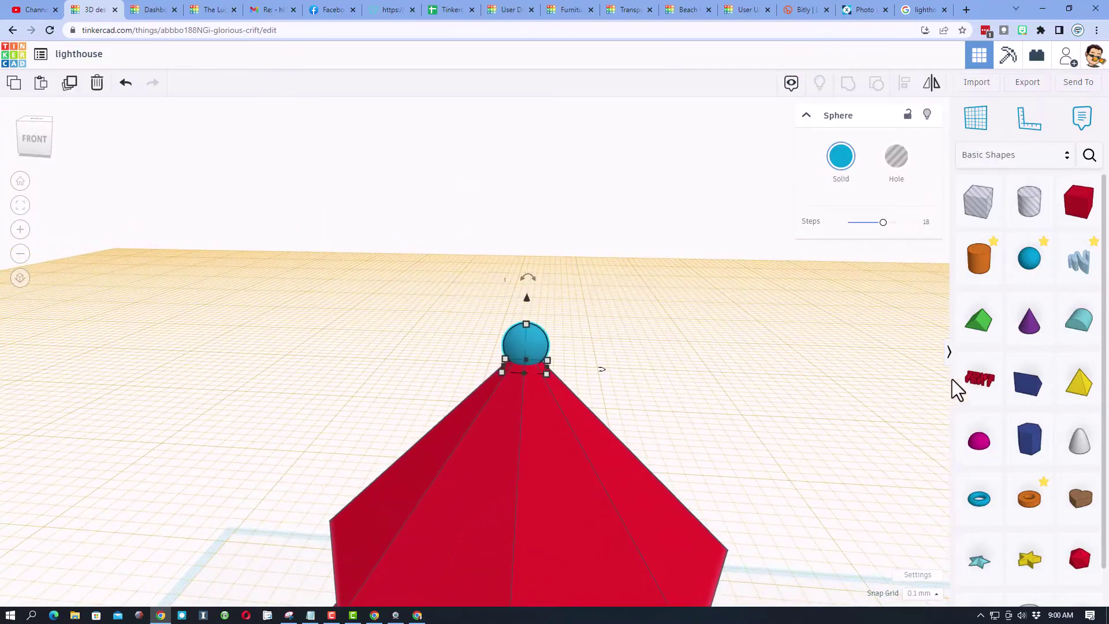
Place a new cone beside the roof and set its base radius to 1 to form a thin spike.
{"action": "left_click_drag", "start_coordinate": [1028, 324], "coordinate": [772, 495]}
{"action": "scroll", "coordinate": [612, 503], "scroll_direction": "down", "scroll_amount": 3}
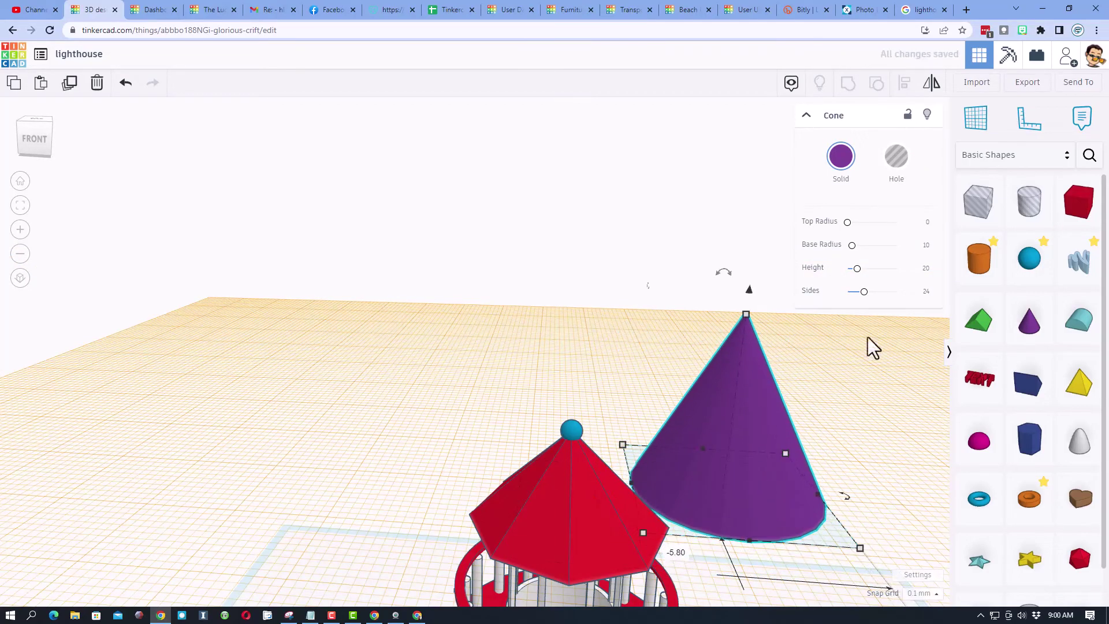
{"action": "left_click", "coordinate": [925, 246]}
{"action": "type", "text": "1"}
{"action": "key", "text": "Return"}
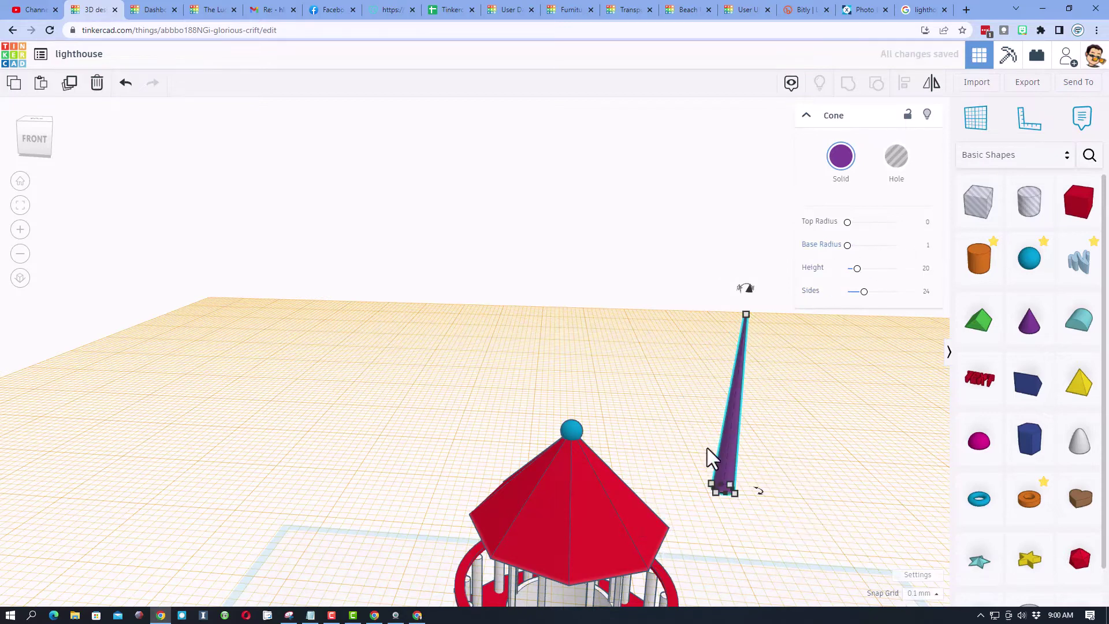
Move the thin cone onto the roof and align it with the ball, centred horizontally both ways and level at the base.
{"action": "left_click_drag", "start_coordinate": [726, 457], "coordinate": [574, 473]}
{"action": "left_click", "coordinate": [575, 430], "text": "shift"}
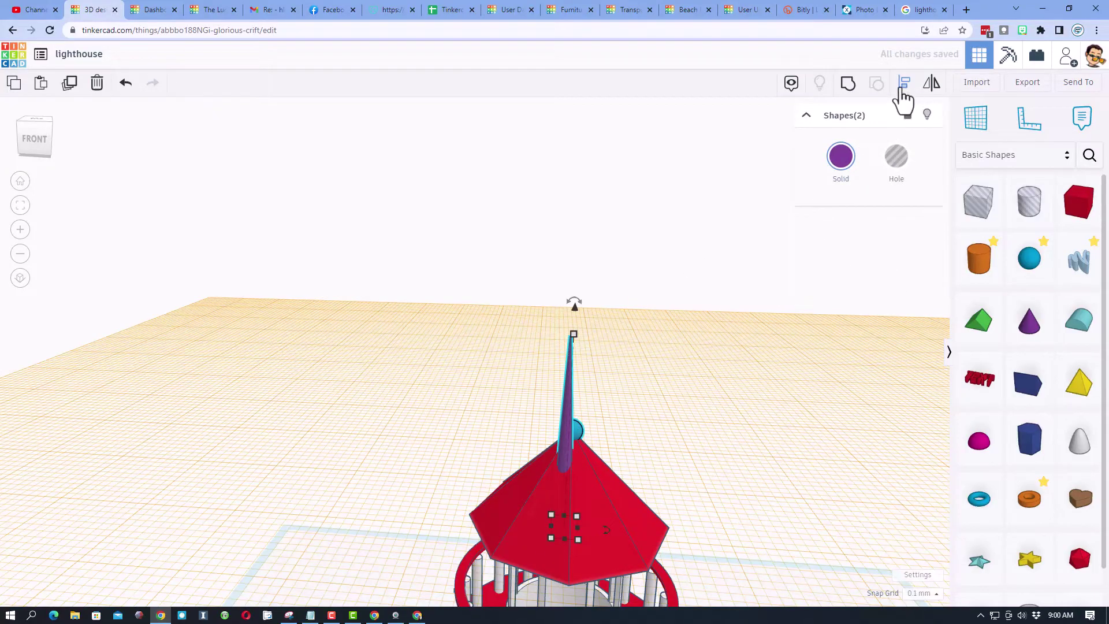
{"action": "left_click", "coordinate": [903, 87]}
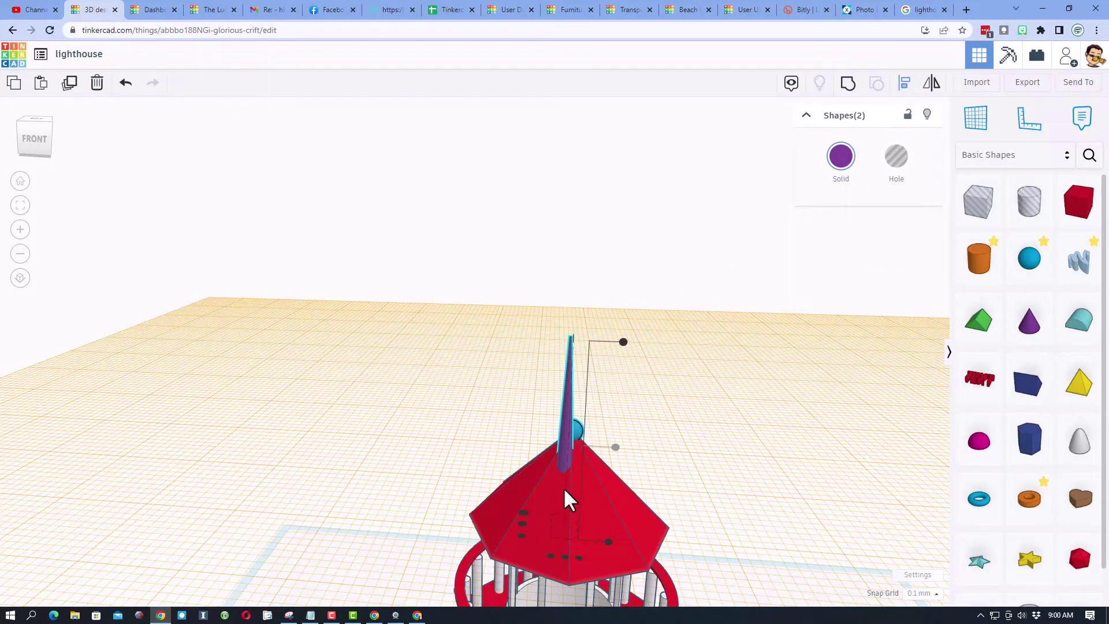
{"action": "left_click", "coordinate": [570, 458]}
{"action": "left_click", "coordinate": [532, 439]}
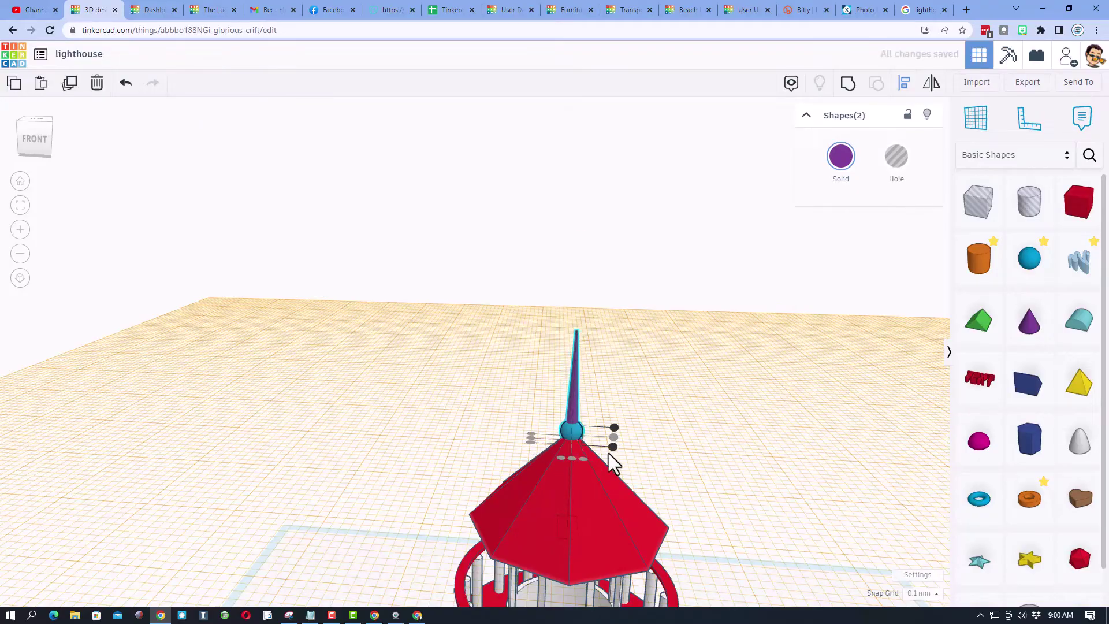
{"action": "left_click", "coordinate": [614, 447]}
{"action": "left_click", "coordinate": [642, 378]}
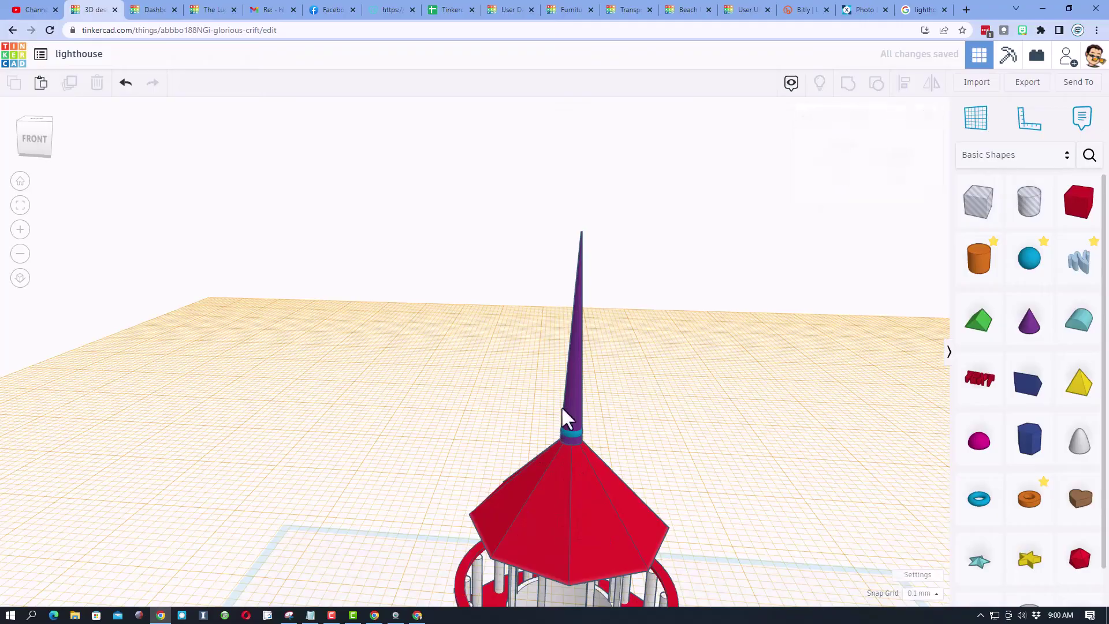
Set the spike's base radius to 0.5 and shorten its height to about 7.8 mm.
{"action": "left_click", "coordinate": [577, 397]}
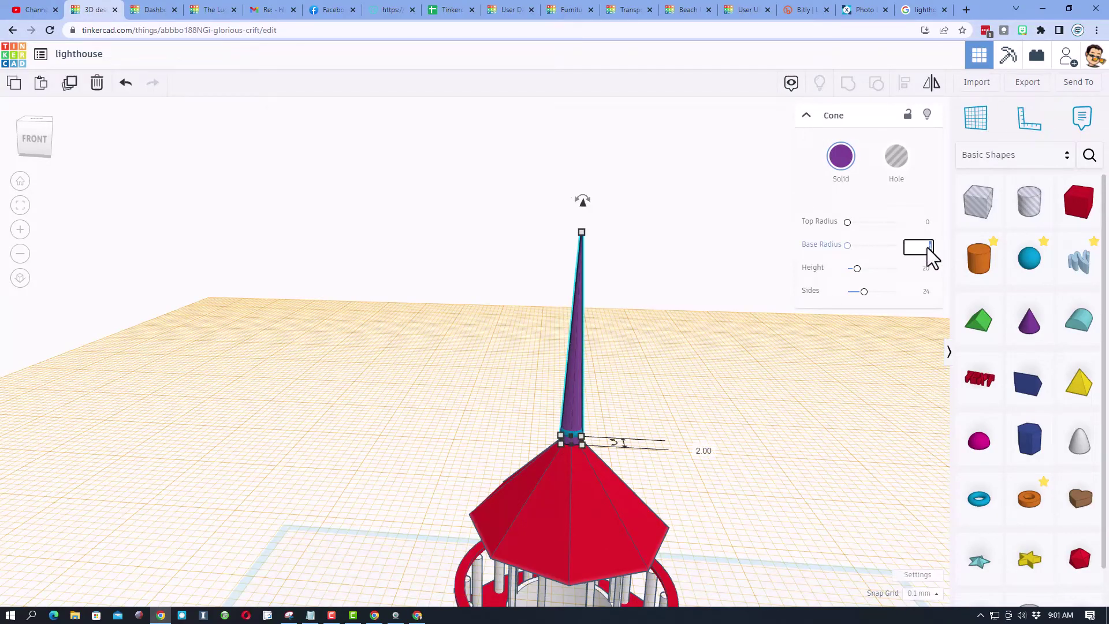
{"action": "key", "text": "Return"}
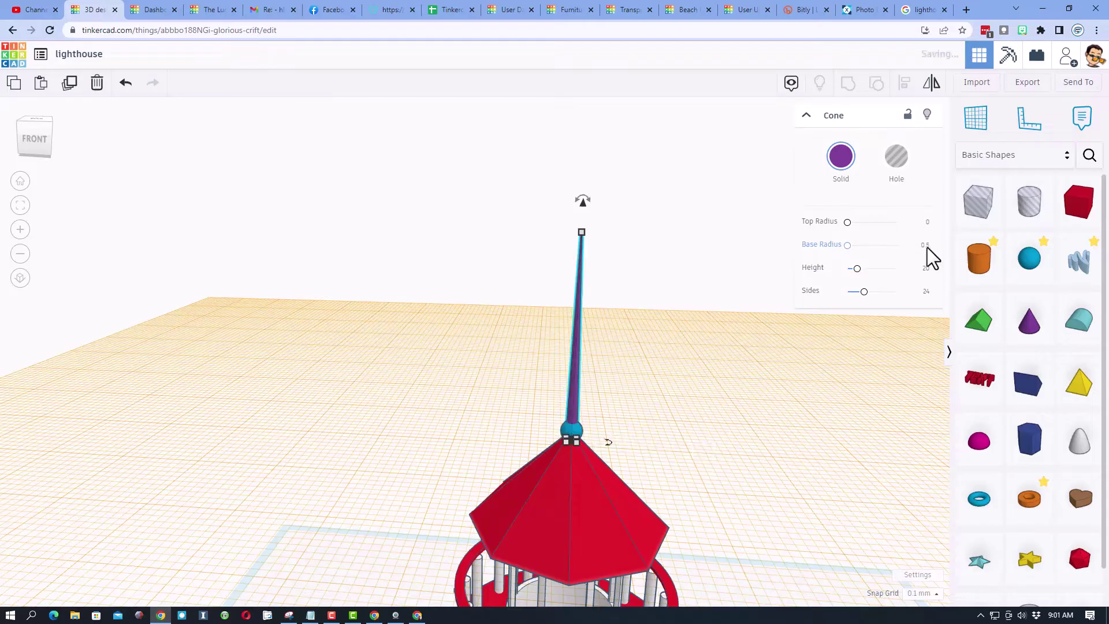
{"action": "left_click_drag", "start_coordinate": [581, 247], "coordinate": [553, 366]}
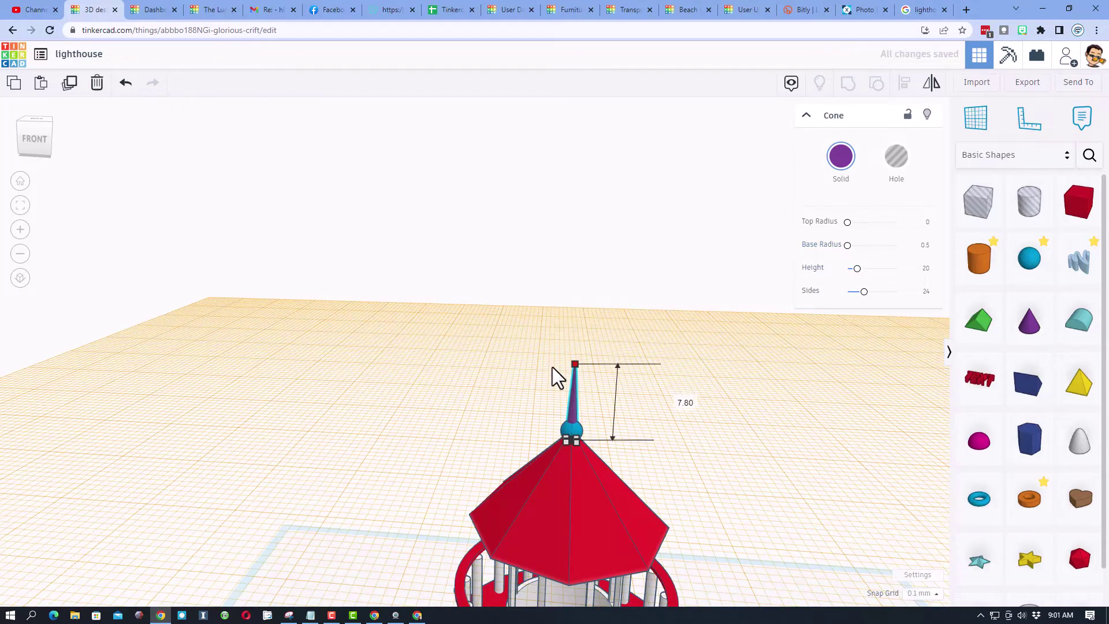
Select the ball and spike together and colour them white.
{"action": "right_click_drag", "start_coordinate": [416, 425], "coordinate": [557, 411]}
{"action": "left_click", "coordinate": [511, 451]}
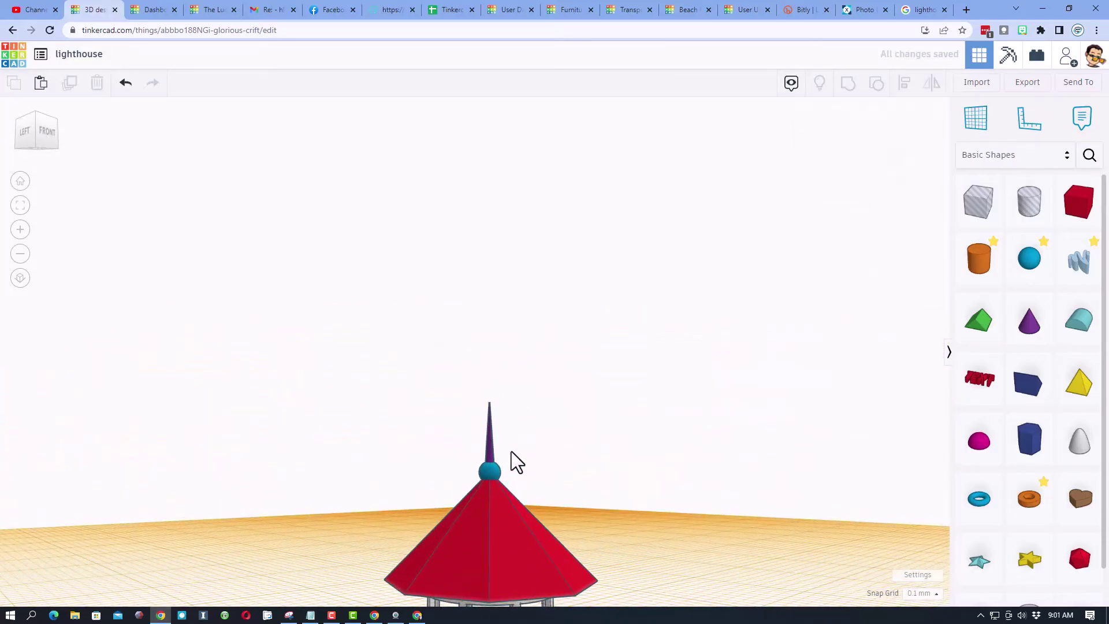
{"action": "left_click_drag", "start_coordinate": [476, 468], "coordinate": [473, 465]}
{"action": "left_click", "coordinate": [840, 156]}
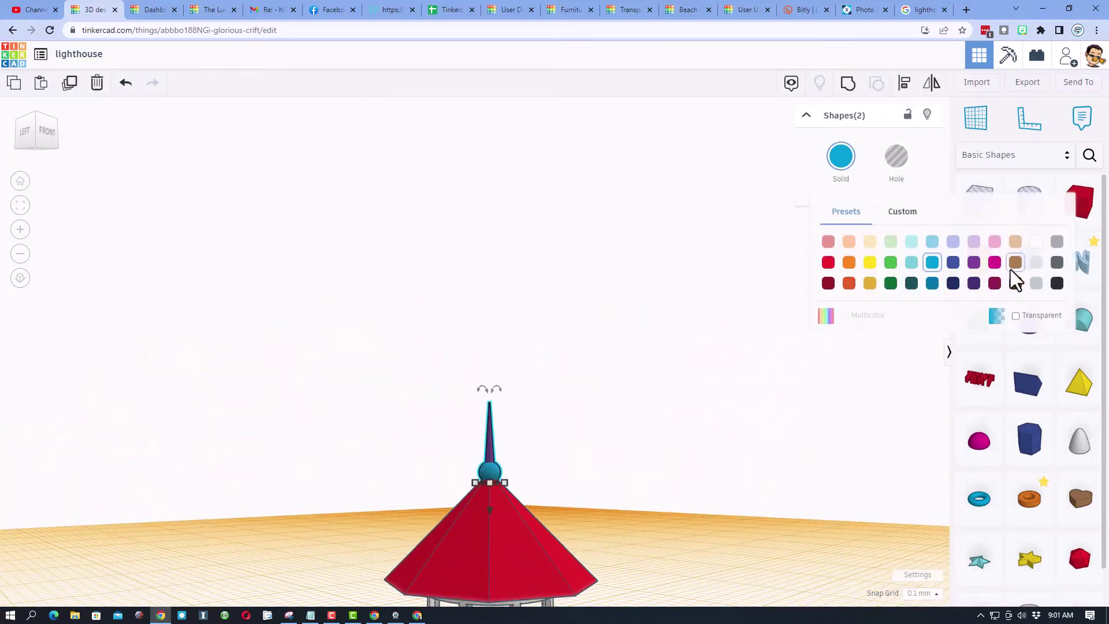
{"action": "left_click", "coordinate": [1043, 242]}
{"action": "left_click", "coordinate": [532, 375]}
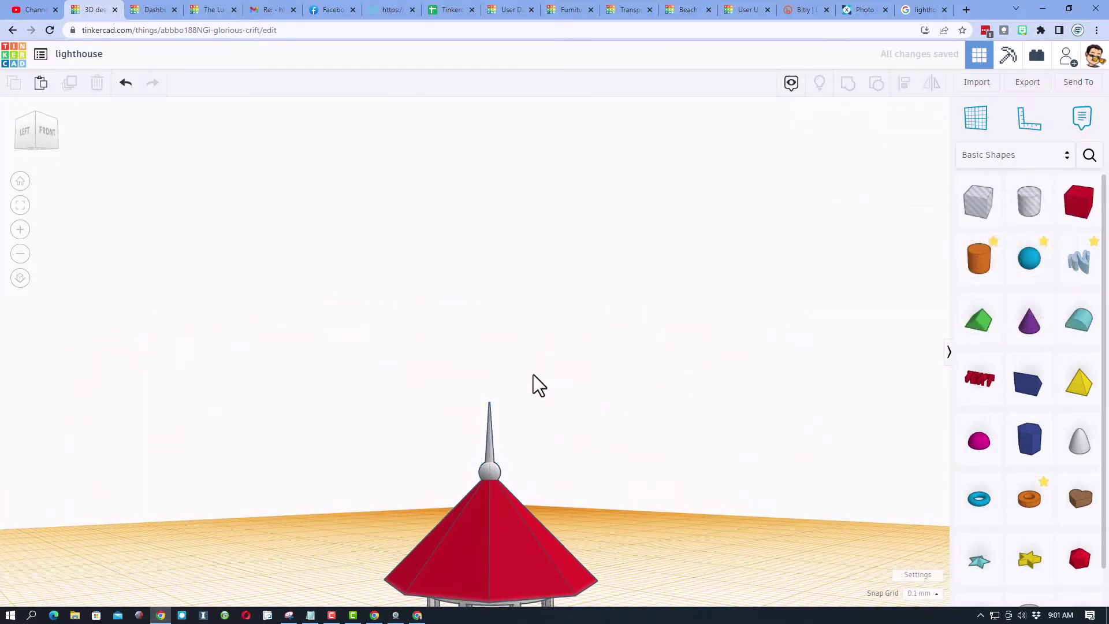
Return the workplane from the raised level to the ground plane under the lighthouse.
{"action": "left_click", "coordinate": [18, 203]}
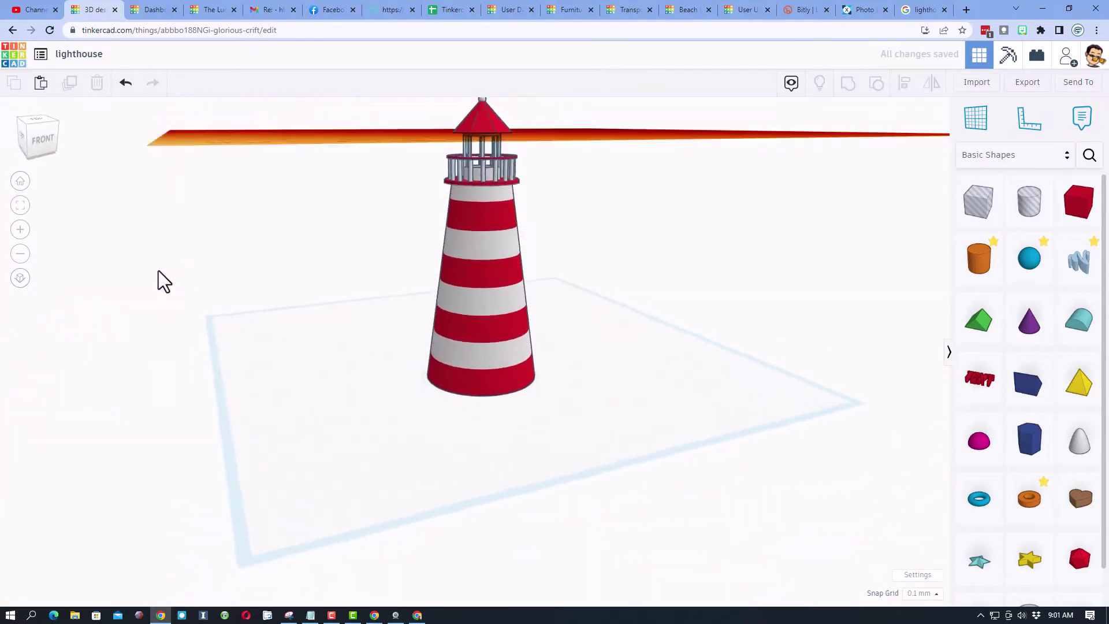
{"action": "key", "text": "w"}
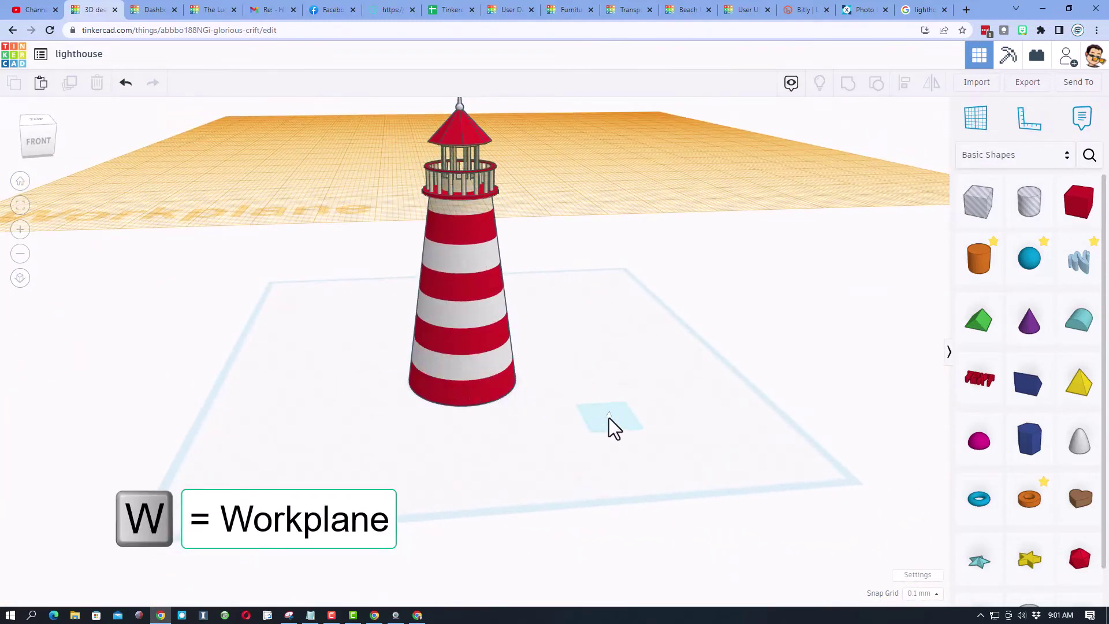
{"action": "left_click", "coordinate": [608, 416]}
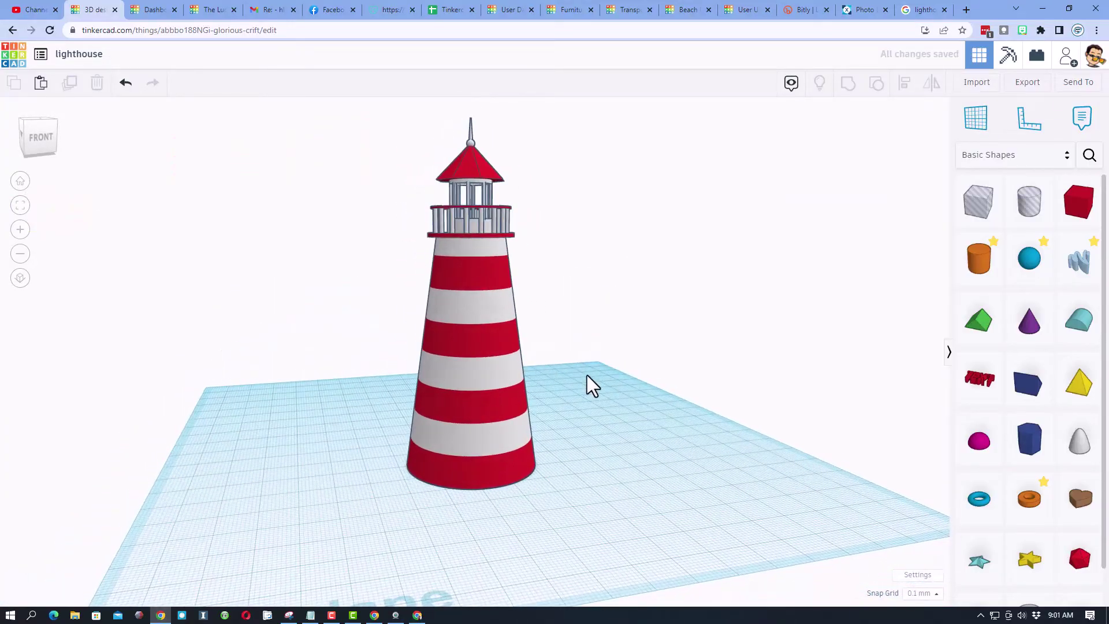
{"action": "right_click_drag", "start_coordinate": [703, 396], "coordinate": [511, 268]}
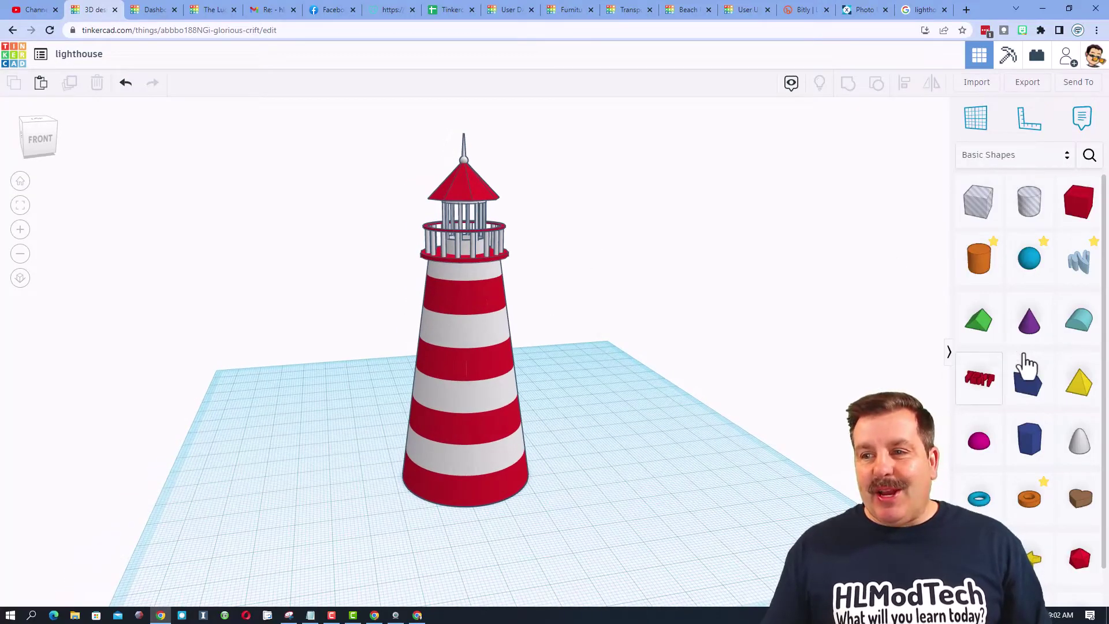
Place a cone beside the tower, set its base radius to 2, and stretch its height to about 48.3 mm.
{"action": "left_click_drag", "start_coordinate": [1032, 338], "coordinate": [579, 505]}
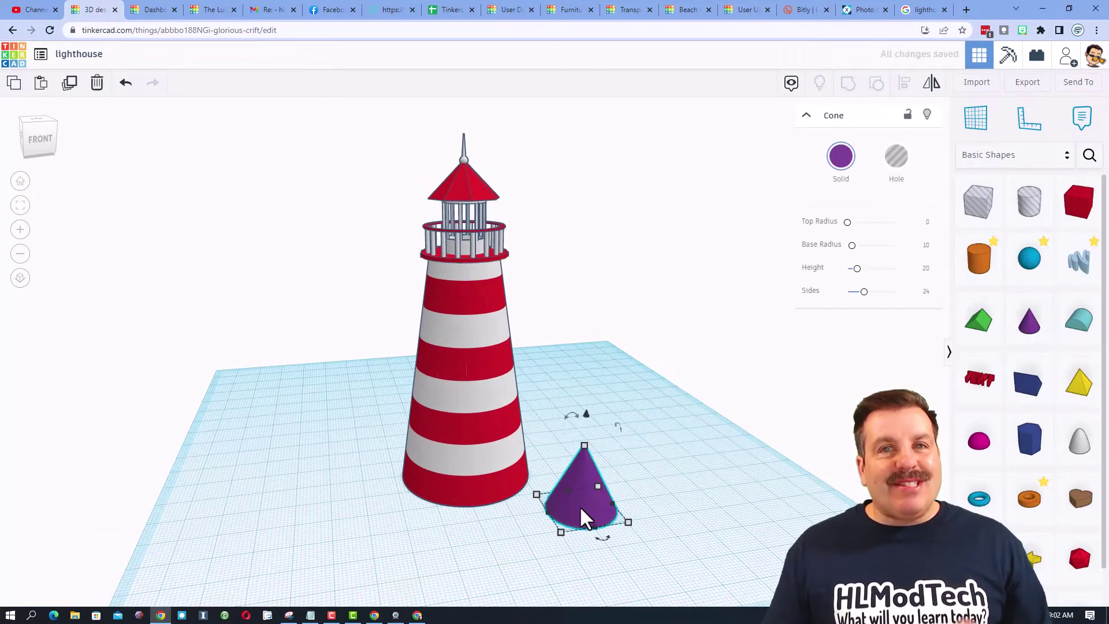
{"action": "left_click", "coordinate": [926, 246]}
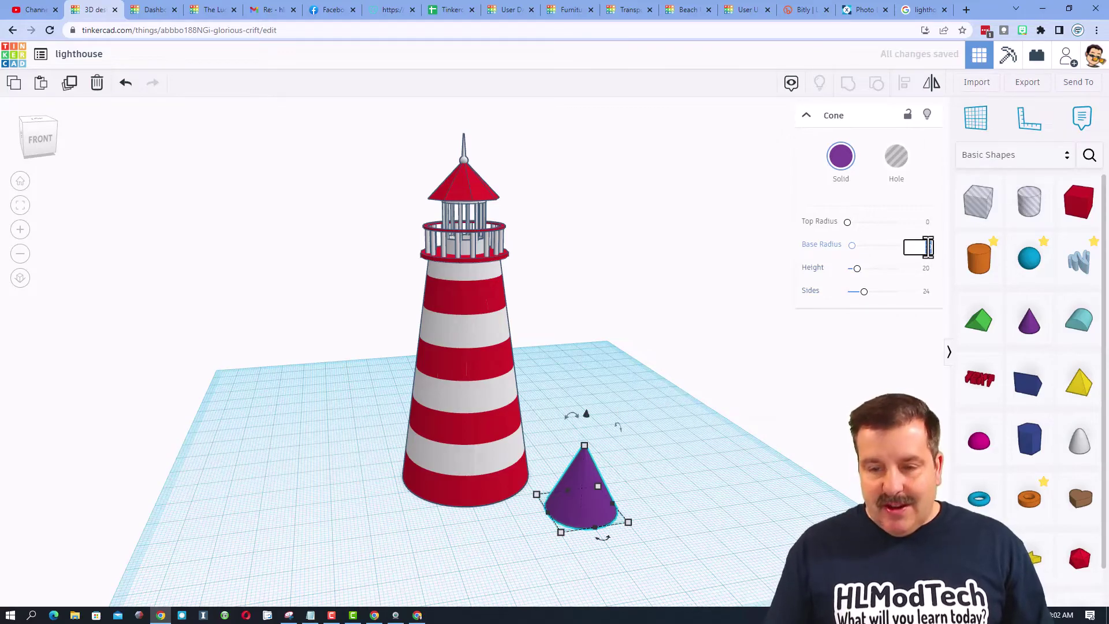
{"action": "type", "text": "2"}
{"action": "key", "text": "Return"}
{"action": "left_click_drag", "start_coordinate": [584, 443], "coordinate": [592, 349]}
Colour the tall thin cone yellow and rotate it -90° to lie horizontally as a light beam.
{"action": "left_click", "coordinate": [839, 162]}
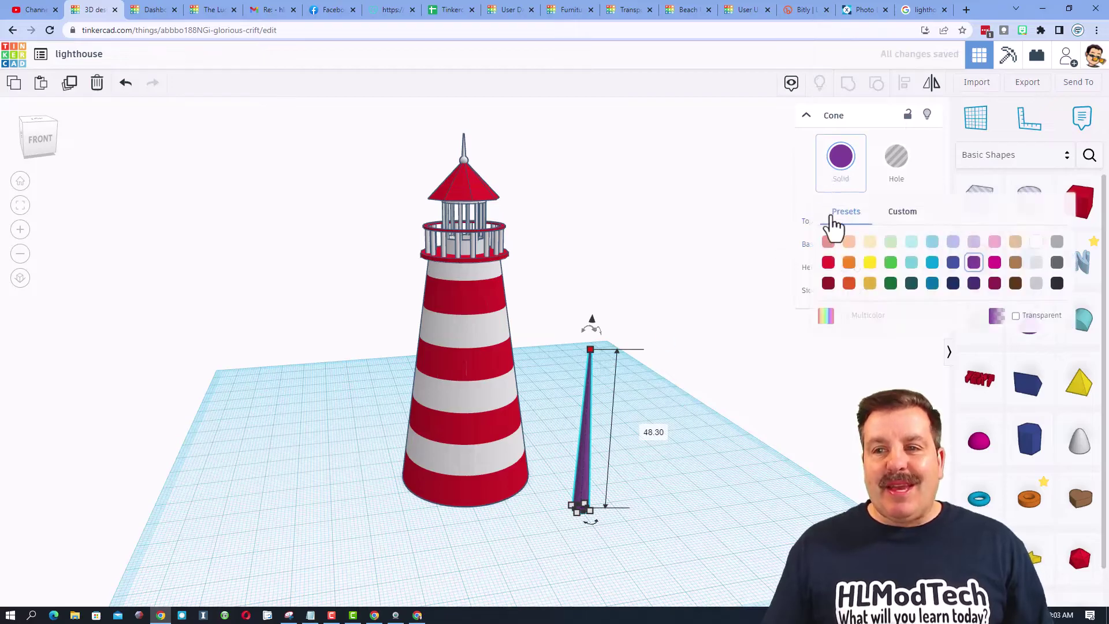
{"action": "left_click", "coordinate": [871, 268]}
{"action": "right_click_drag", "start_coordinate": [551, 465], "coordinate": [317, 341]}
{"action": "left_click_drag", "start_coordinate": [323, 314], "coordinate": [365, 404]}
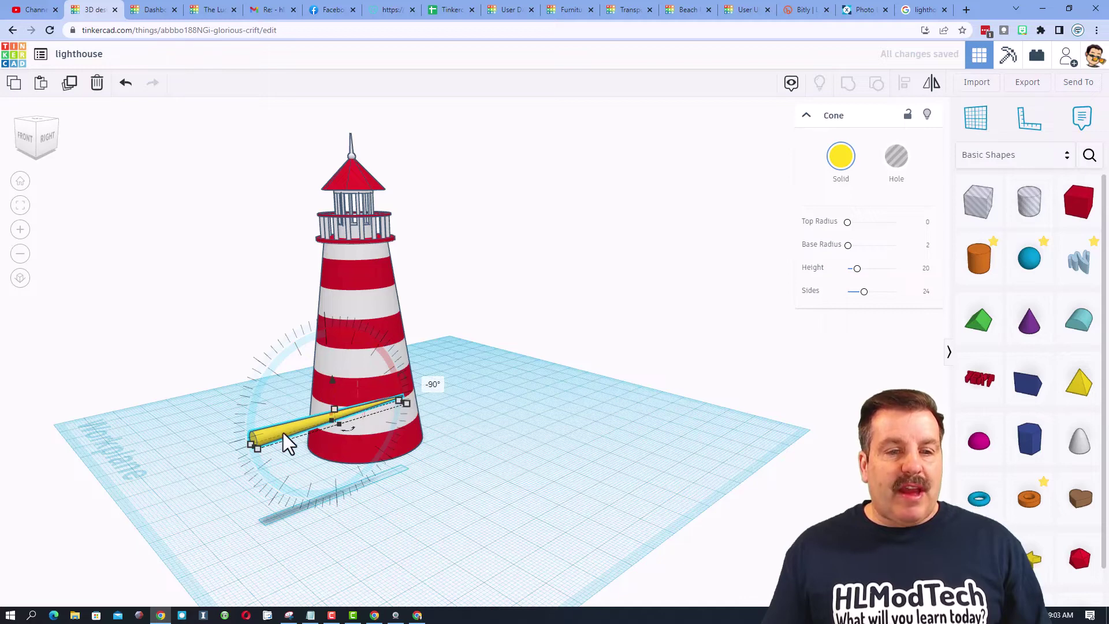
Align the yellow beam with the white lantern, centring it in height and in both horizontal directions.
{"action": "left_click", "coordinate": [357, 233], "text": "shift"}
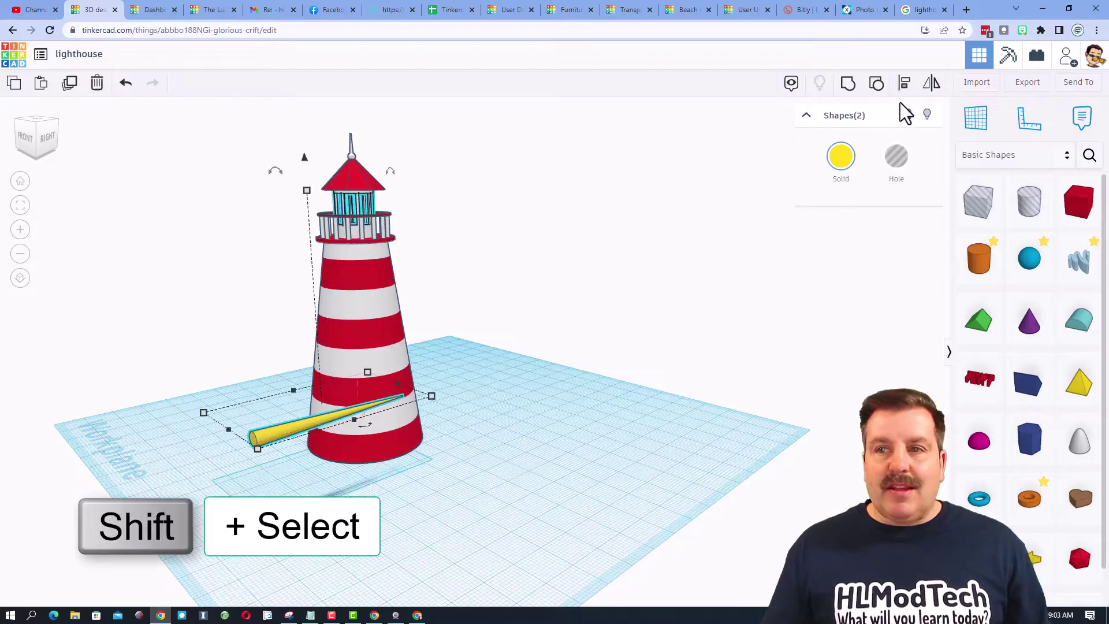
{"action": "left_click", "coordinate": [904, 84]}
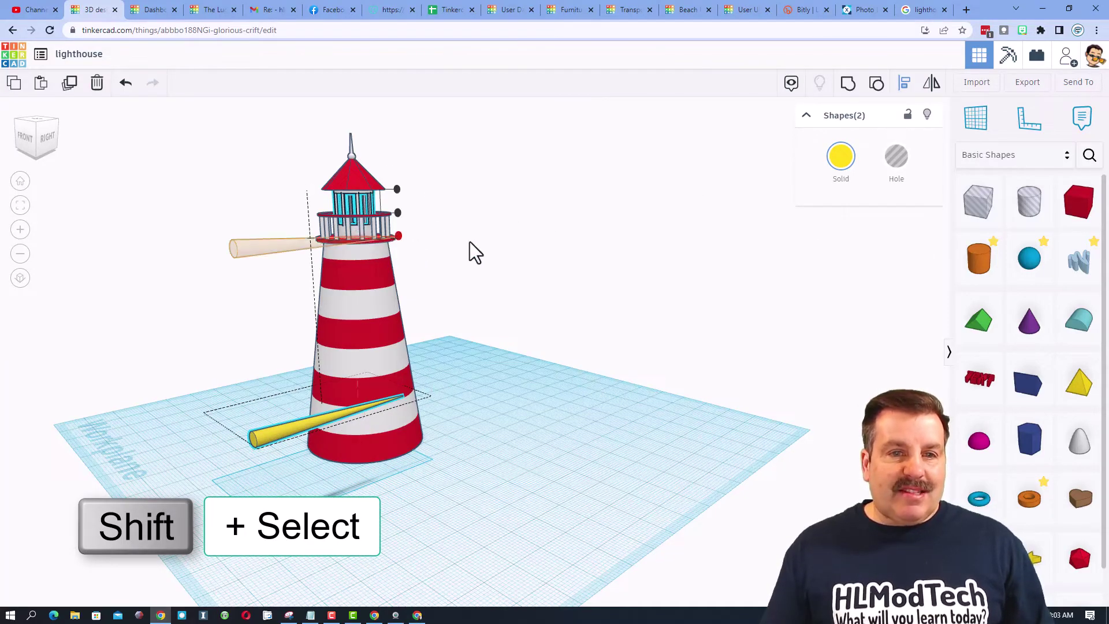
{"action": "right_click_drag", "start_coordinate": [469, 241], "coordinate": [407, 319]}
{"action": "left_click", "coordinate": [358, 318]}
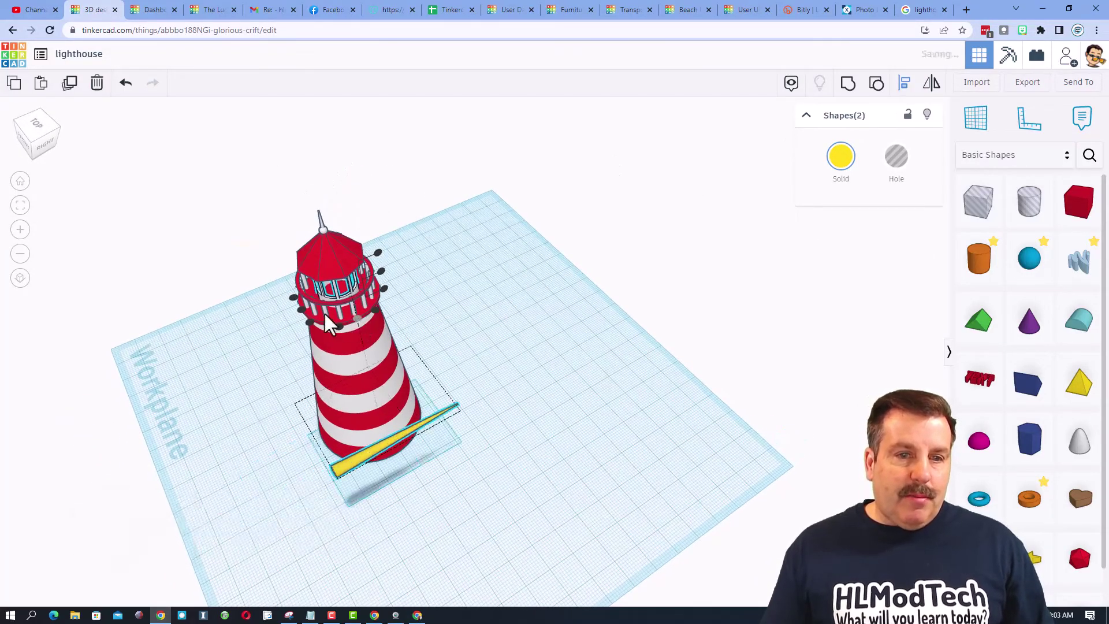
{"action": "left_click", "coordinate": [301, 310]}
{"action": "left_click", "coordinate": [381, 273]}
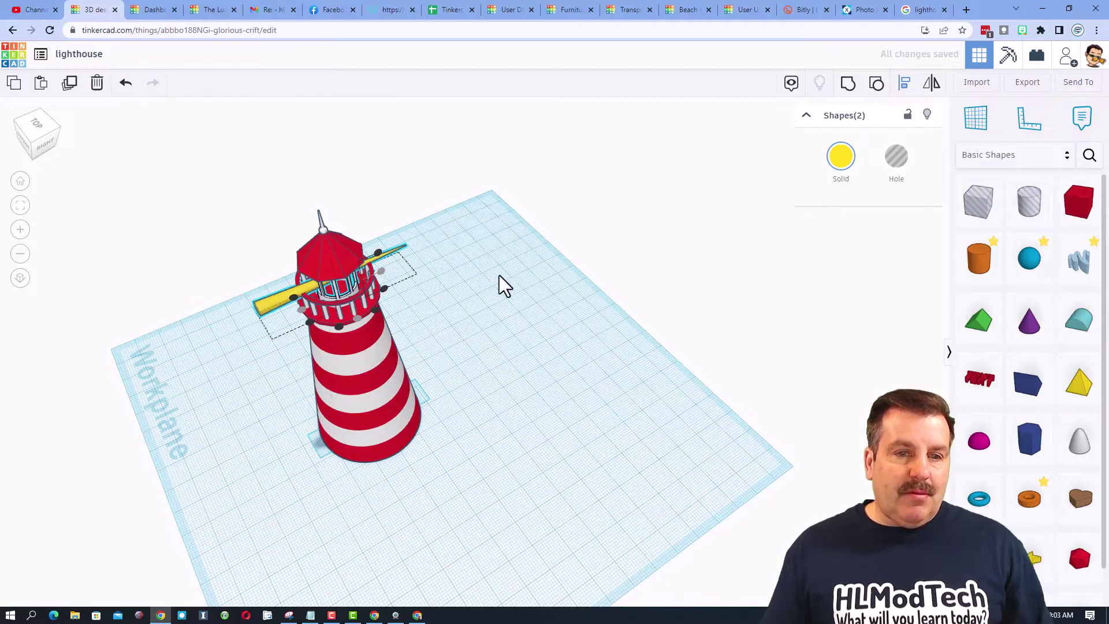
Set the snap grid to 1.0 mm and nudge the yellow beam outward until its narrow tip sits inside the lantern.
{"action": "left_click", "coordinate": [283, 306]}
{"action": "left_click_drag", "start_coordinate": [283, 309], "coordinate": [280, 310]}
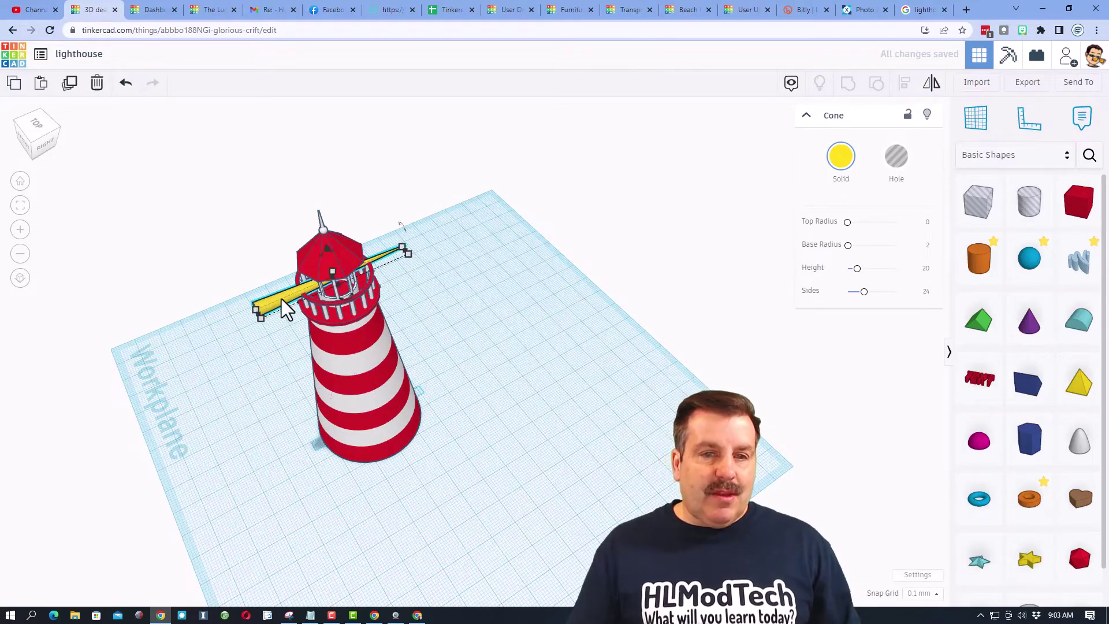
{"action": "left_click", "coordinate": [919, 593]}
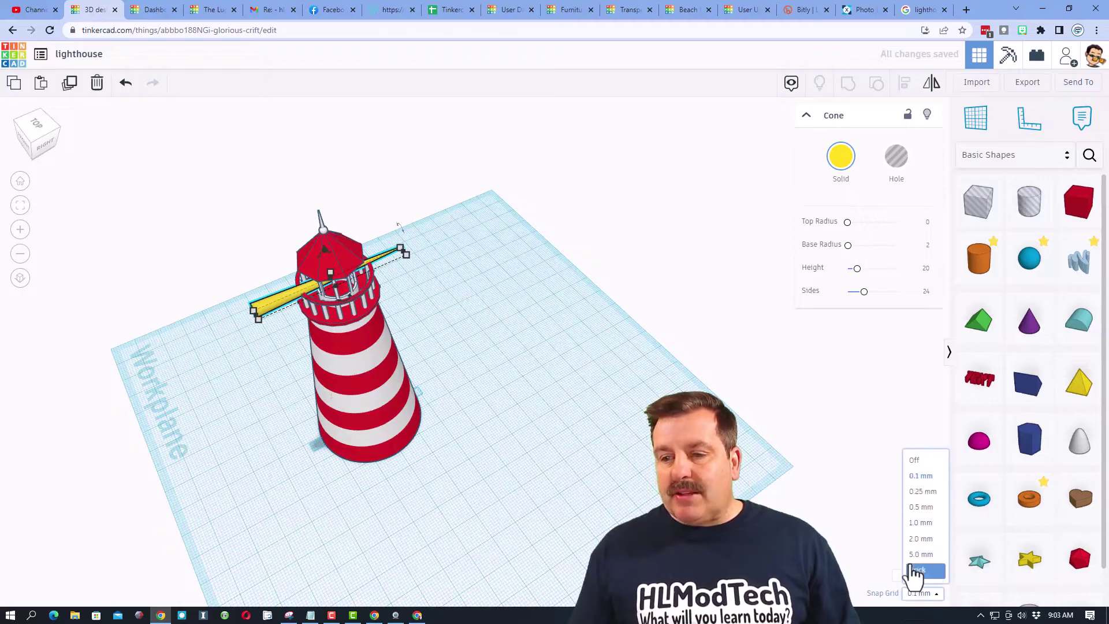
{"action": "left_click", "coordinate": [924, 524]}
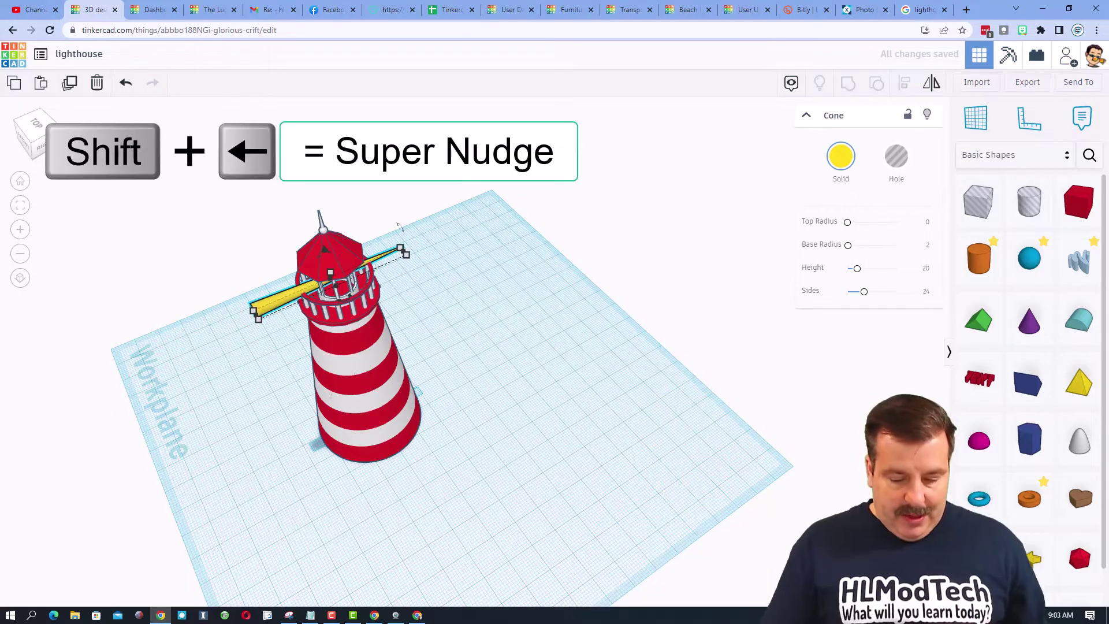
{"action": "key", "text": "shift+Left"}
{"action": "key", "text": "shift+Left"}
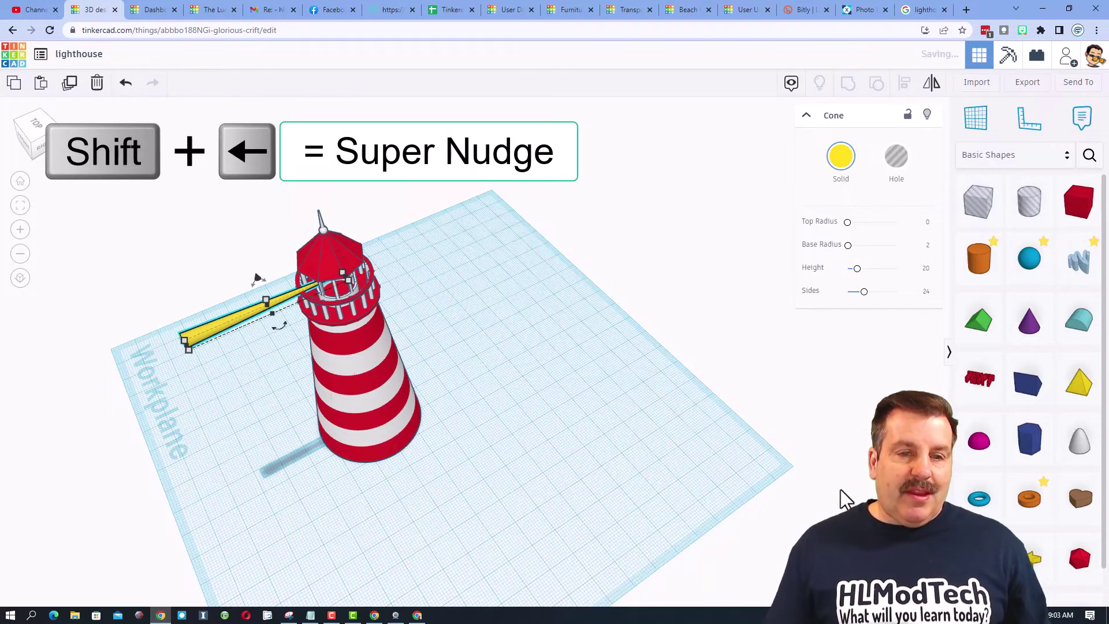
{"action": "right_click_drag", "start_coordinate": [768, 459], "coordinate": [428, 393]}
{"action": "left_click", "coordinate": [587, 371]}
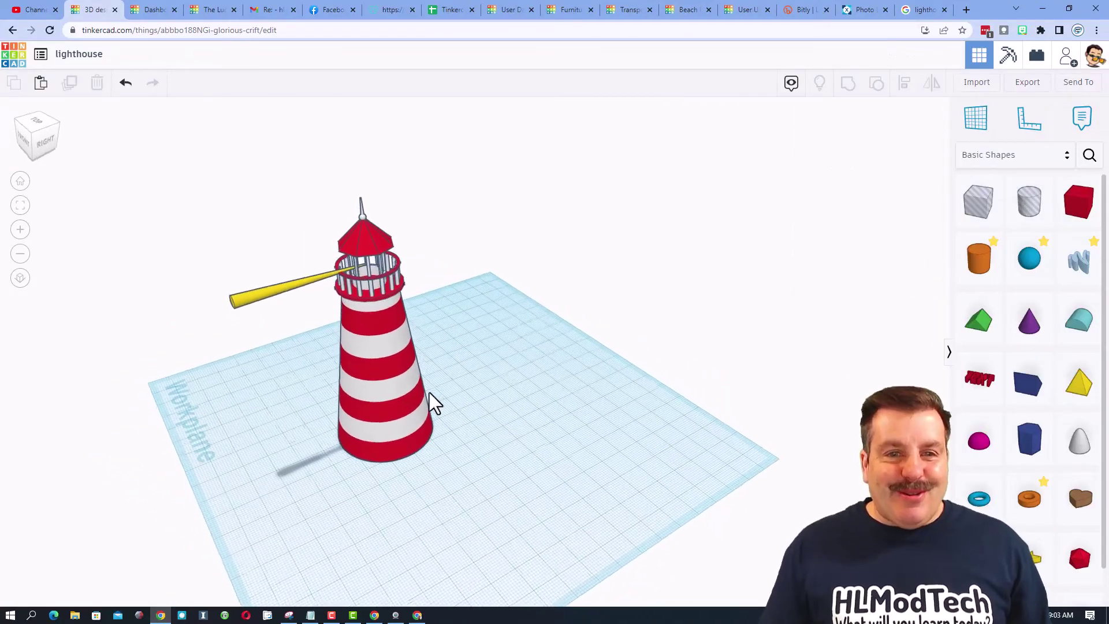
{"action": "left_click", "coordinate": [253, 295]}
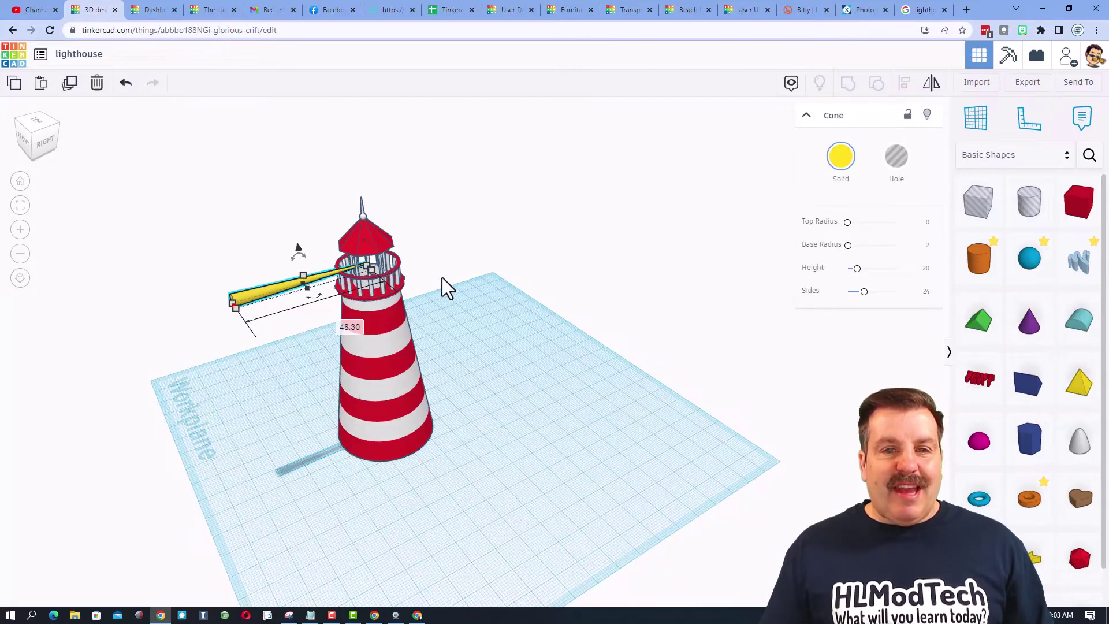
{"action": "left_click", "coordinate": [530, 218]}
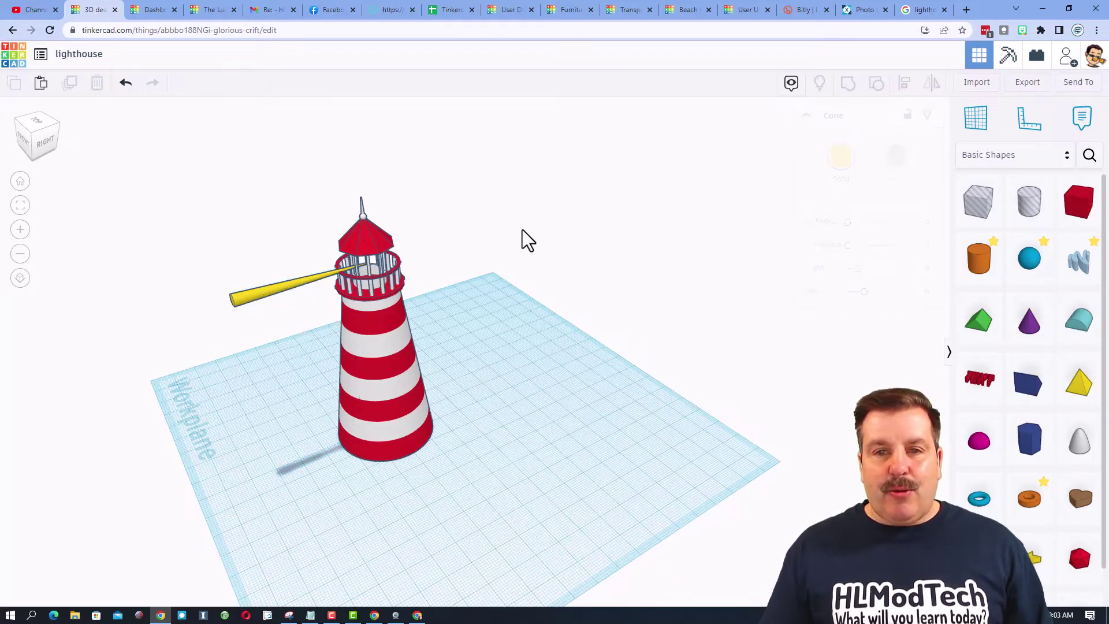
Place a sphere beside the lighthouse and align its centre with the yellow beam's axis and height, keeping the beam fixed.
{"action": "left_click_drag", "start_coordinate": [1029, 259], "coordinate": [557, 255]}
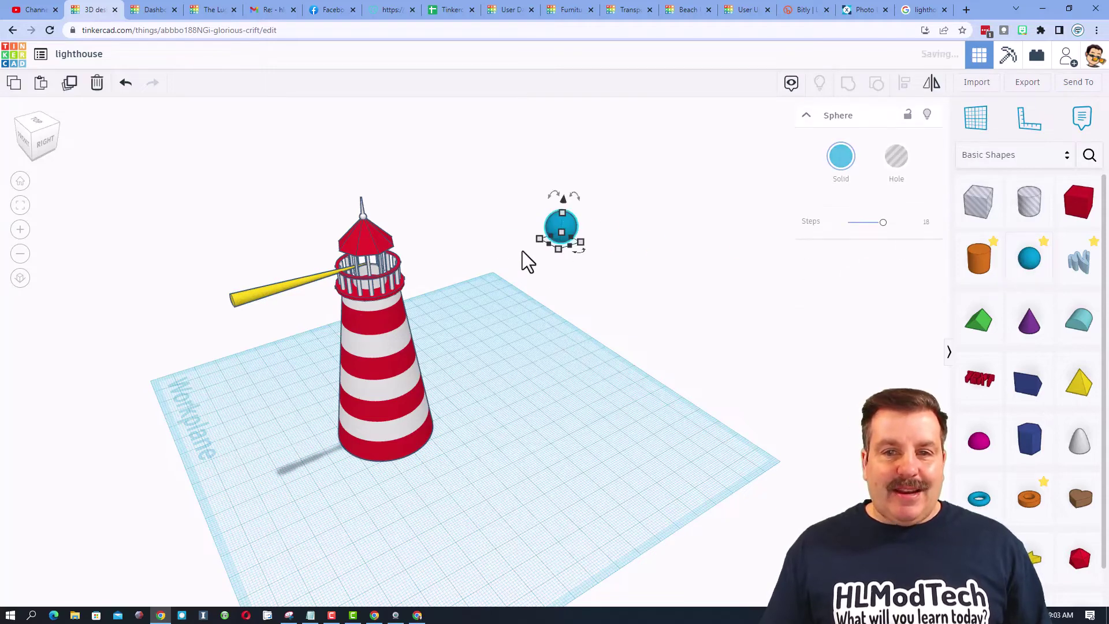
{"action": "left_click", "coordinate": [245, 297]}
{"action": "left_click", "coordinate": [569, 227], "text": "shift"}
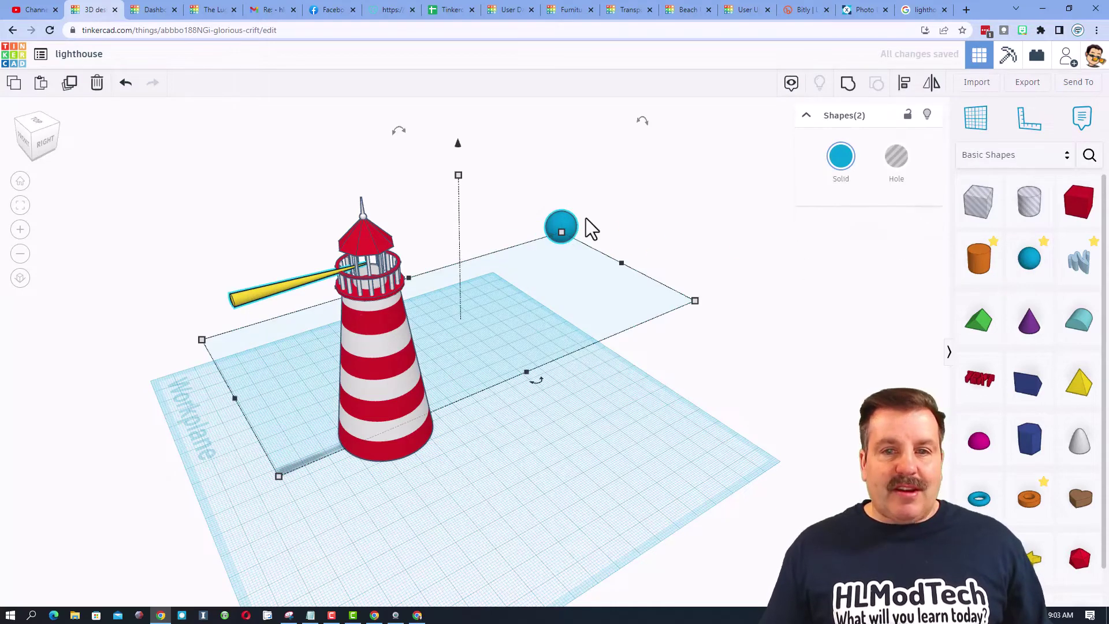
{"action": "left_click", "coordinate": [905, 83]}
{"action": "left_click", "coordinate": [312, 283]}
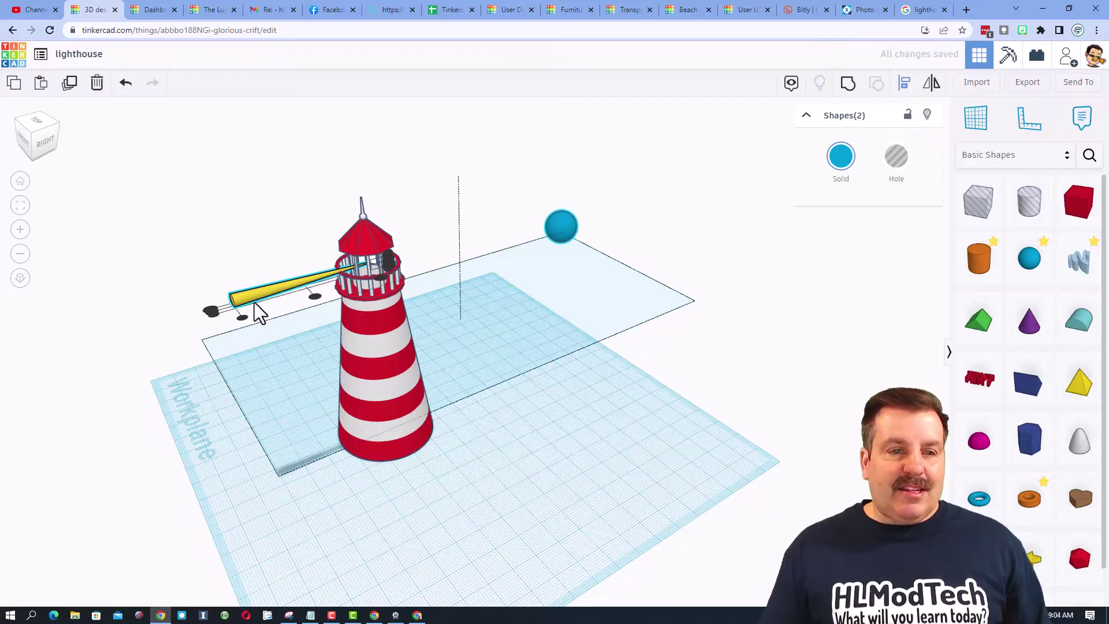
{"action": "left_click", "coordinate": [211, 311]}
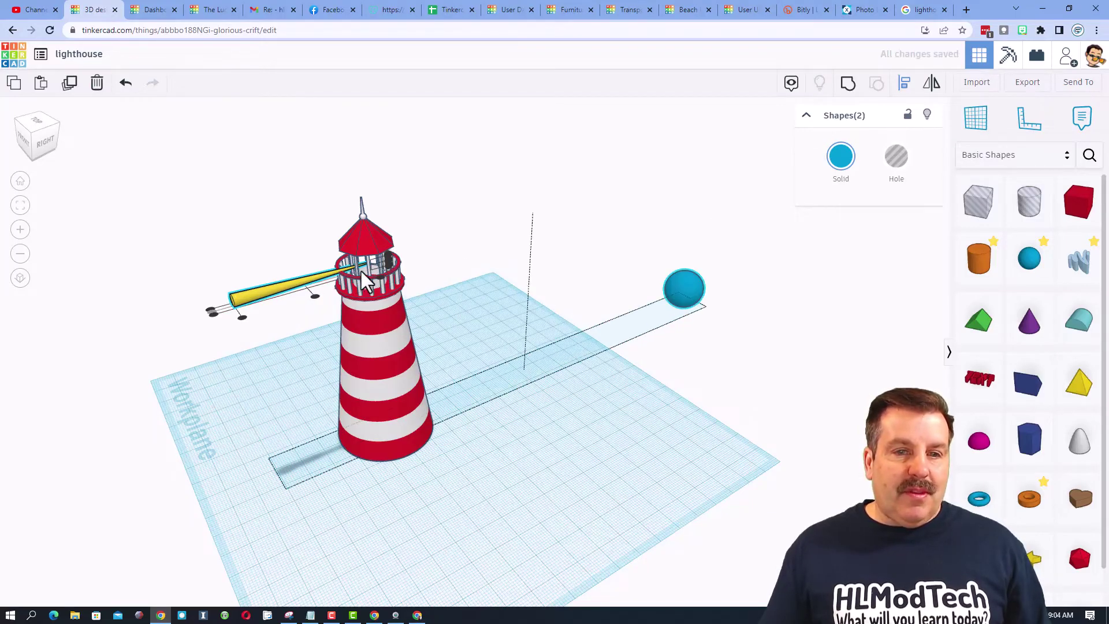
{"action": "left_click", "coordinate": [389, 261]}
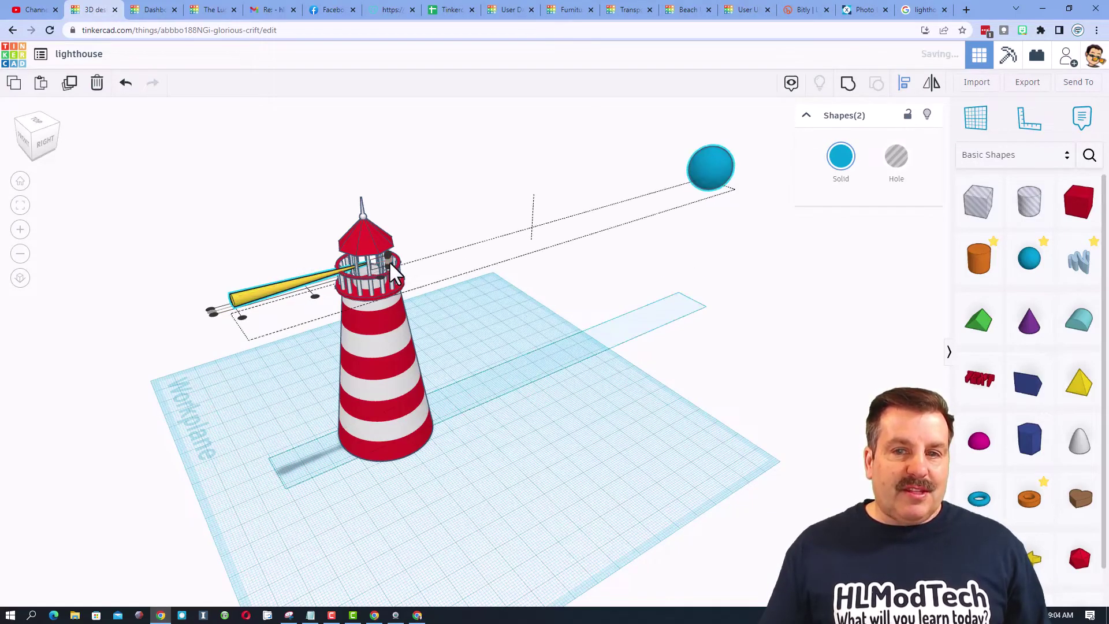
{"action": "left_click", "coordinate": [667, 206]}
{"action": "left_click", "coordinate": [710, 165]}
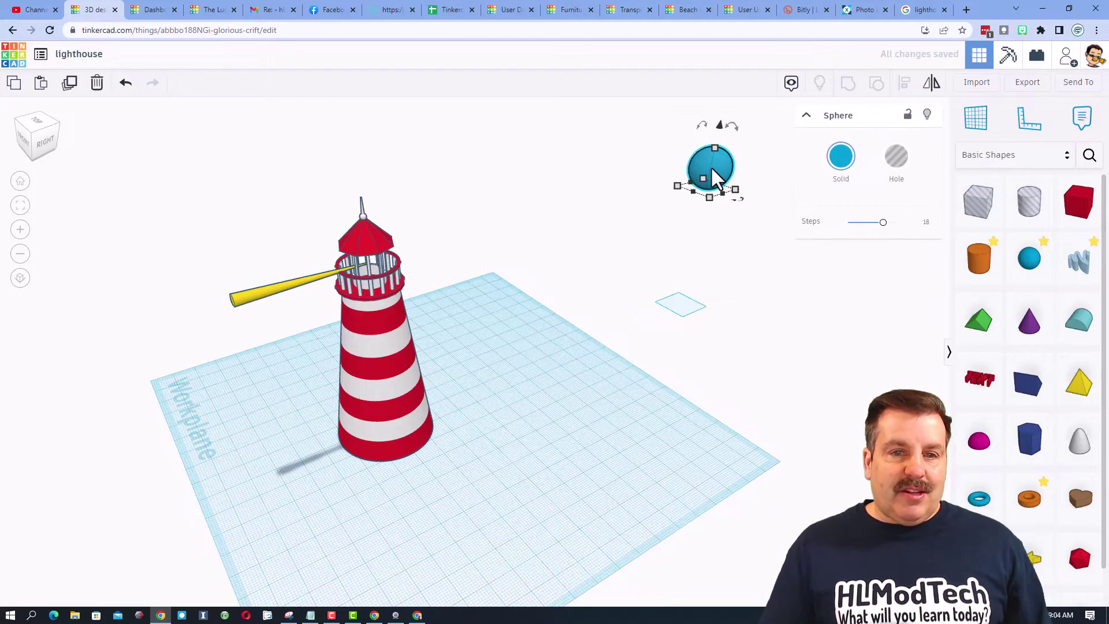
Nudge the sphere along the beam's axis until it sits closer to the lighthouse, on the side opposite the yellow beam.
{"action": "key", "text": "Down"}
{"action": "key", "text": "Down"}
{"action": "key", "text": "Down"}
{"action": "key", "text": "Down"}
{"action": "key", "text": "Down"}
{"action": "key", "text": "Down"}
{"action": "key", "text": "Down"}
{"action": "key", "text": "Down"}
{"action": "key", "text": "Down"}
{"action": "key", "text": "Down"}
{"action": "key", "text": "Down"}
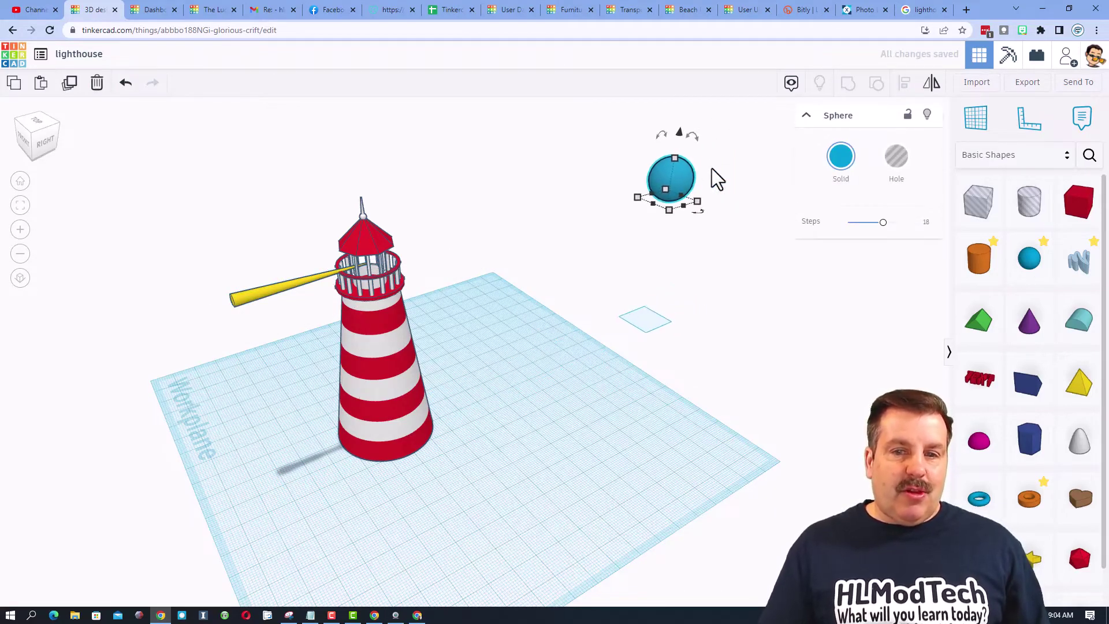
{"action": "key", "text": "Down"}
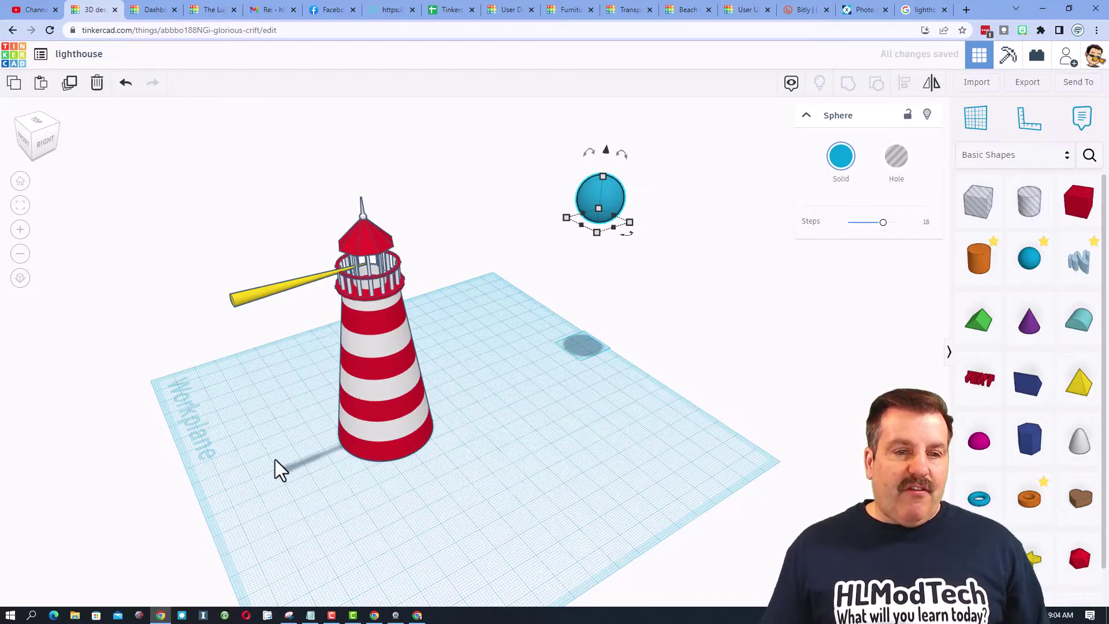
{"action": "right_click_drag", "start_coordinate": [250, 314], "coordinate": [678, 276]}
{"action": "key", "text": "Left"}
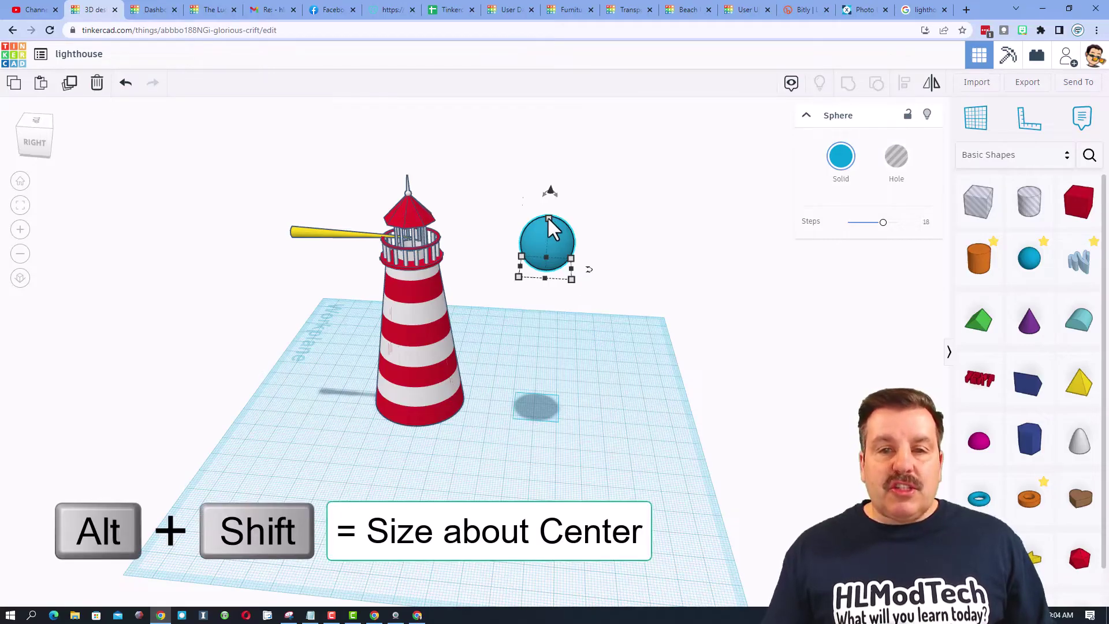
Shrink the sphere uniformly about its centre to about 1 mm and colour it white.
{"action": "left_click_drag", "start_coordinate": [549, 219], "coordinate": [550, 247], "text": "alt+shift"}
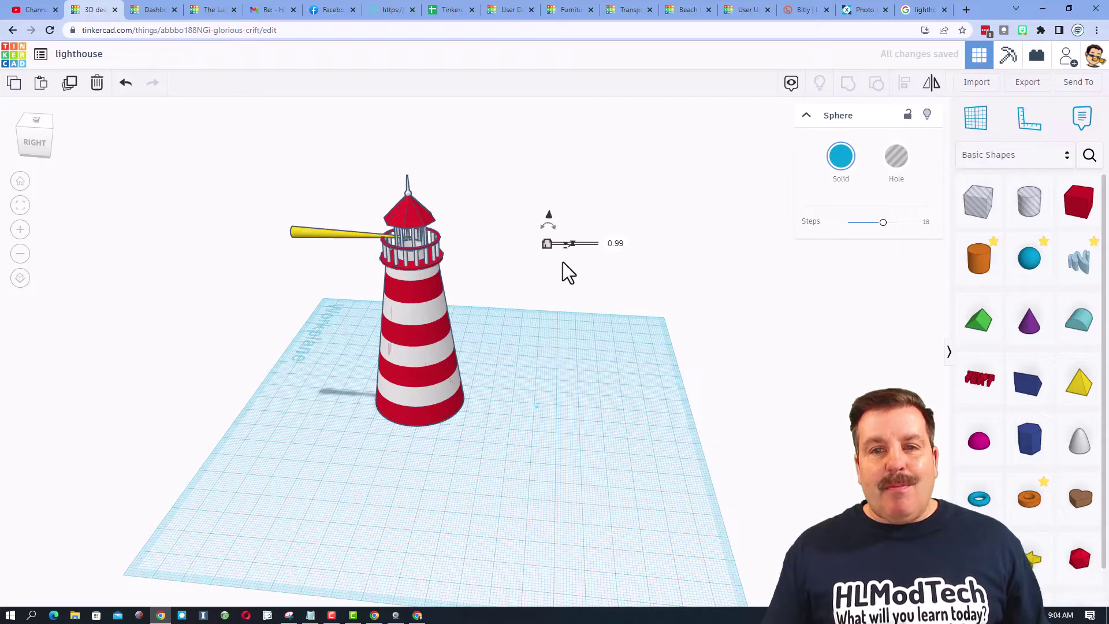
{"action": "left_click", "coordinate": [841, 165]}
{"action": "left_click", "coordinate": [1036, 258]}
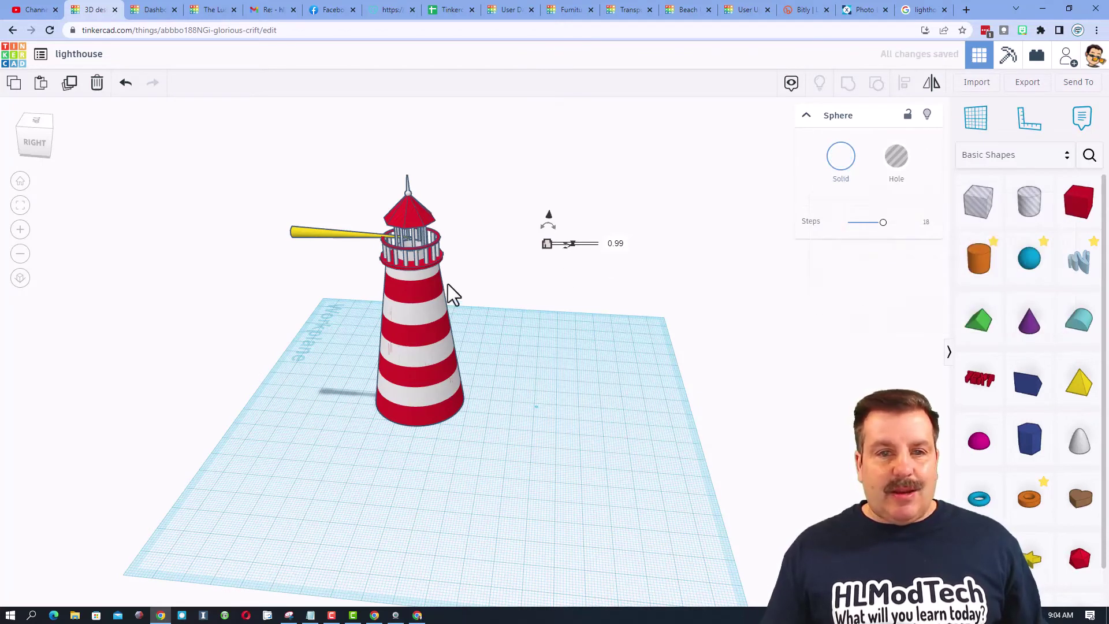
Group the tiny sphere with the yellow beam and turn on Multicolor for the group.
{"action": "left_click", "coordinate": [307, 232], "text": "shift"}
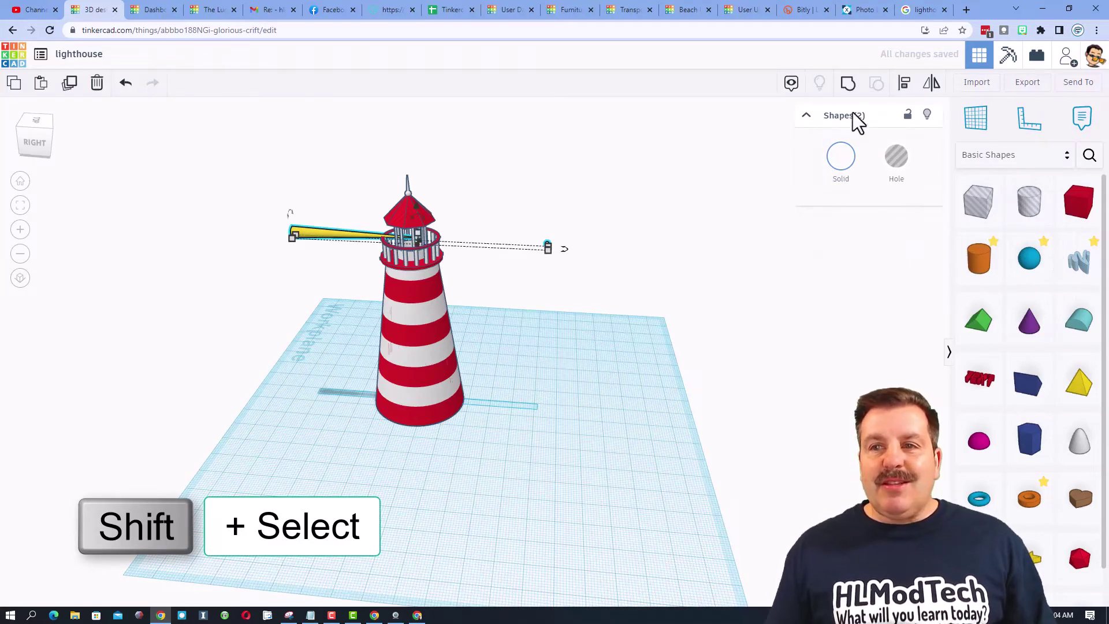
{"action": "left_click", "coordinate": [847, 84]}
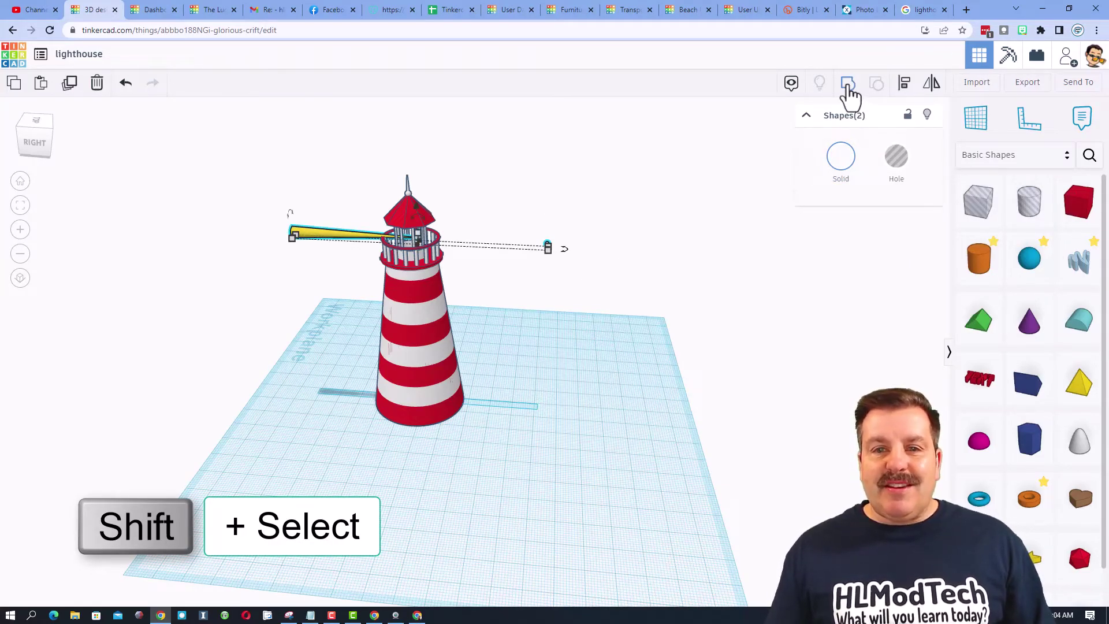
{"action": "left_click", "coordinate": [842, 164]}
{"action": "left_click", "coordinate": [844, 316]}
{"action": "left_click", "coordinate": [629, 338]}
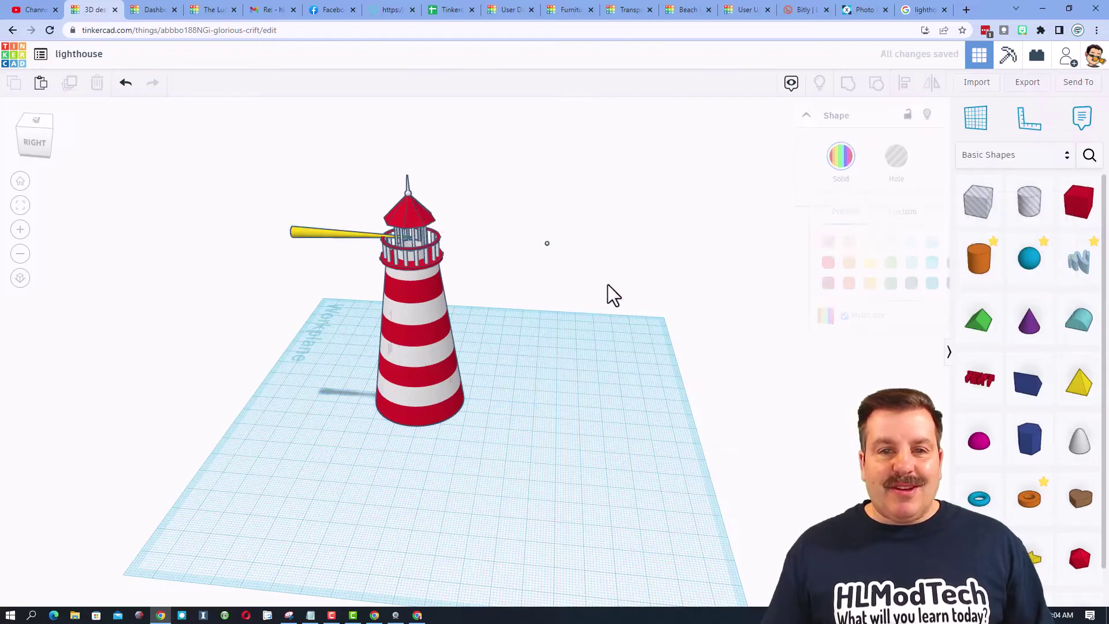
Align the centre of the beam-and-sphere group with the lantern, keeping the lantern fixed.
{"action": "left_click", "coordinate": [324, 232]}
{"action": "mouse_move", "coordinate": [547, 243]}
{"action": "left_mouse_down"}
{"action": "mouse_move", "coordinate": [563, 253]}
{"action": "mouse_move", "coordinate": [525, 273]}
{"action": "mouse_move", "coordinate": [376, 285]}
{"action": "mouse_move", "coordinate": [393, 200]}
{"action": "mouse_move", "coordinate": [455, 275]}
{"action": "mouse_move", "coordinate": [361, 240]}
{"action": "mouse_move", "coordinate": [448, 260]}
{"action": "mouse_move", "coordinate": [324, 234]}
{"action": "mouse_move", "coordinate": [477, 226]}
{"action": "mouse_move", "coordinate": [435, 299]}
{"action": "mouse_move", "coordinate": [354, 193]}
{"action": "mouse_move", "coordinate": [476, 241]}
{"action": "mouse_move", "coordinate": [494, 269]}
{"action": "mouse_move", "coordinate": [532, 254]}
{"action": "left_mouse_up"}
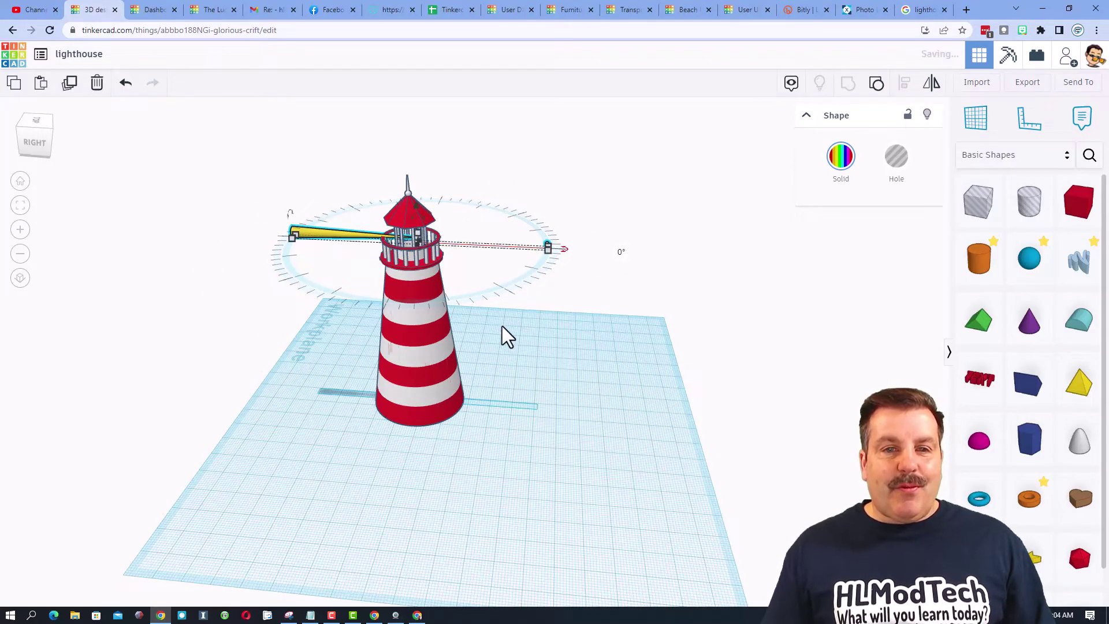
{"action": "left_click", "coordinate": [411, 261], "text": "shift"}
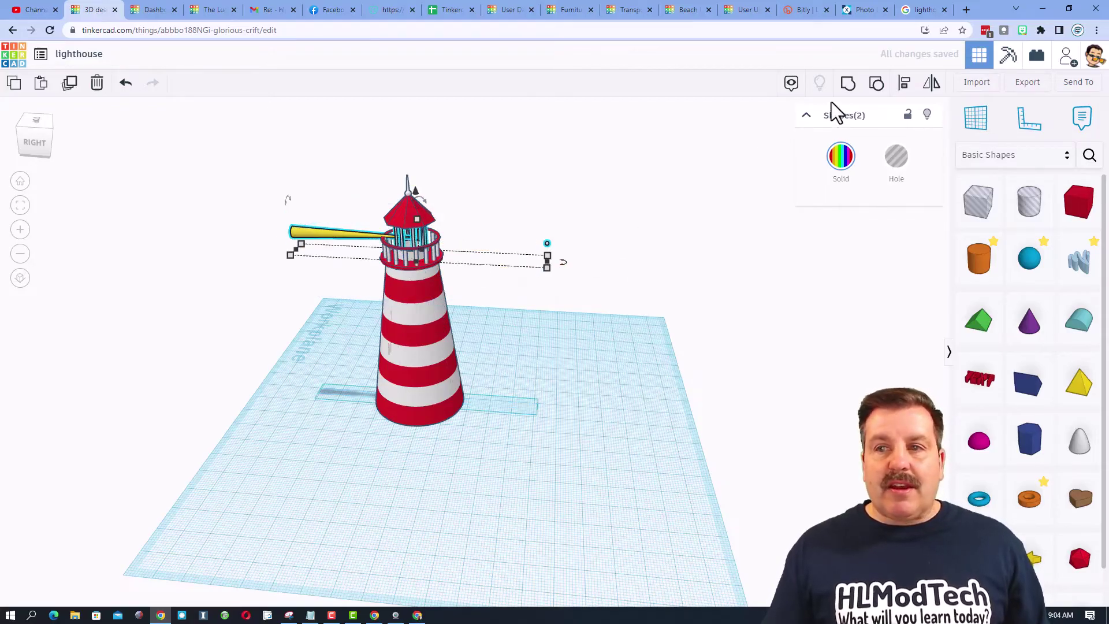
{"action": "left_click", "coordinate": [902, 84]}
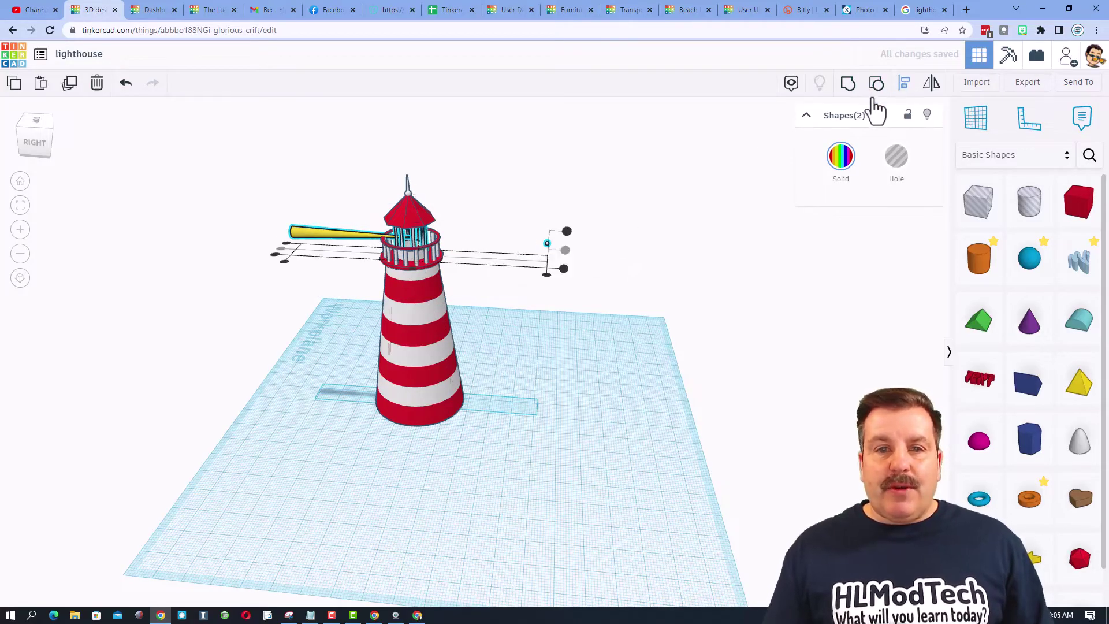
{"action": "left_click", "coordinate": [410, 255]}
{"action": "left_click", "coordinate": [404, 265]}
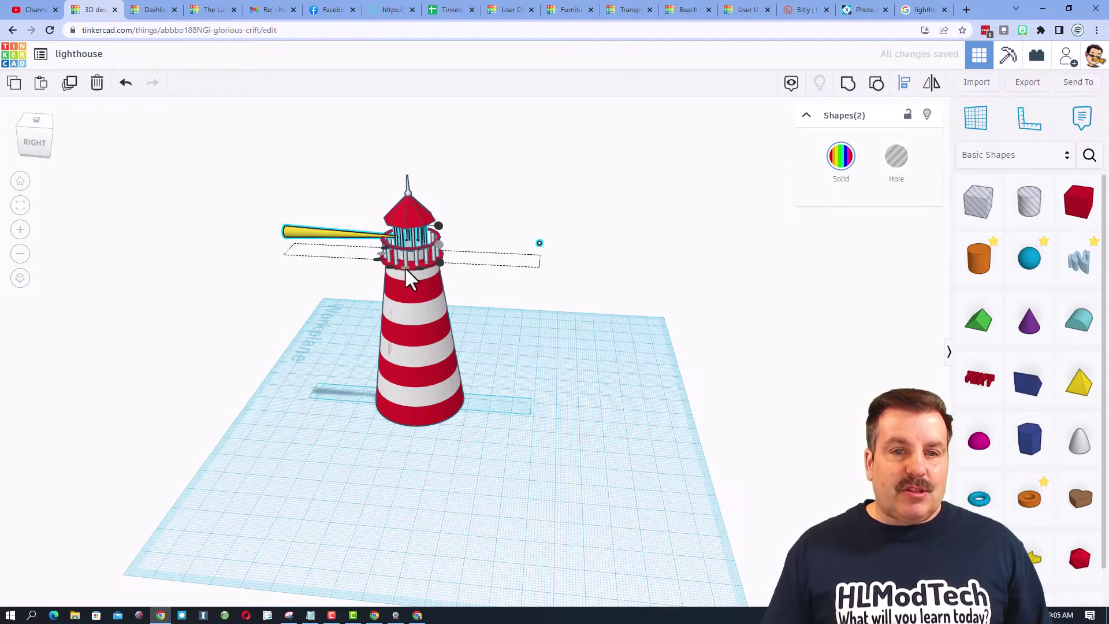
{"action": "left_click", "coordinate": [541, 239]}
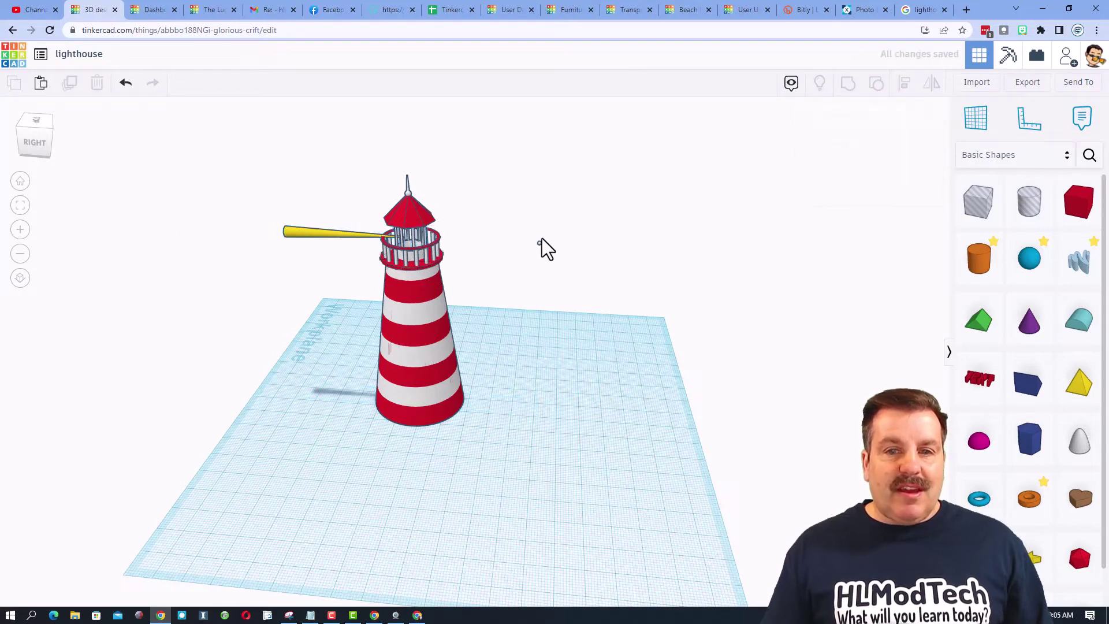
Rotate the beam-and-sphere group horizontally around the lantern so the light beam points in a new direction.
{"action": "left_click", "coordinate": [339, 236]}
{"action": "left_click_drag", "start_coordinate": [548, 247], "coordinate": [329, 223]}
{"action": "right_click_drag", "start_coordinate": [329, 222], "coordinate": [809, 505]}
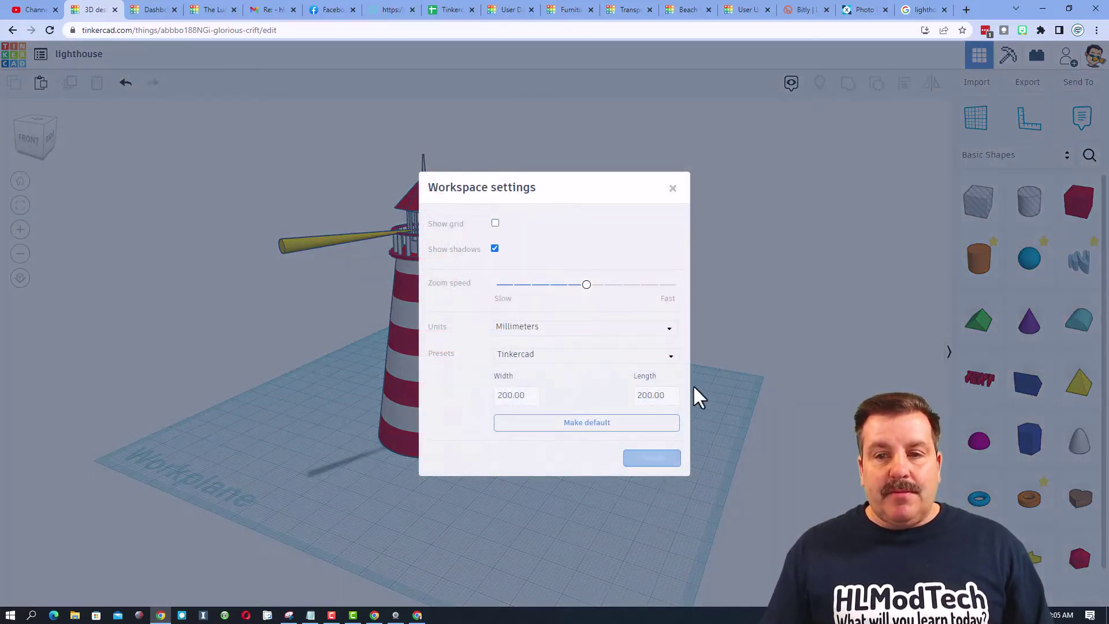
Hide the workplane grid in the workspace settings while keeping shadows on.
{"action": "left_click", "coordinate": [671, 190]}
{"action": "right_click_drag", "start_coordinate": [608, 445], "coordinate": [634, 436]}
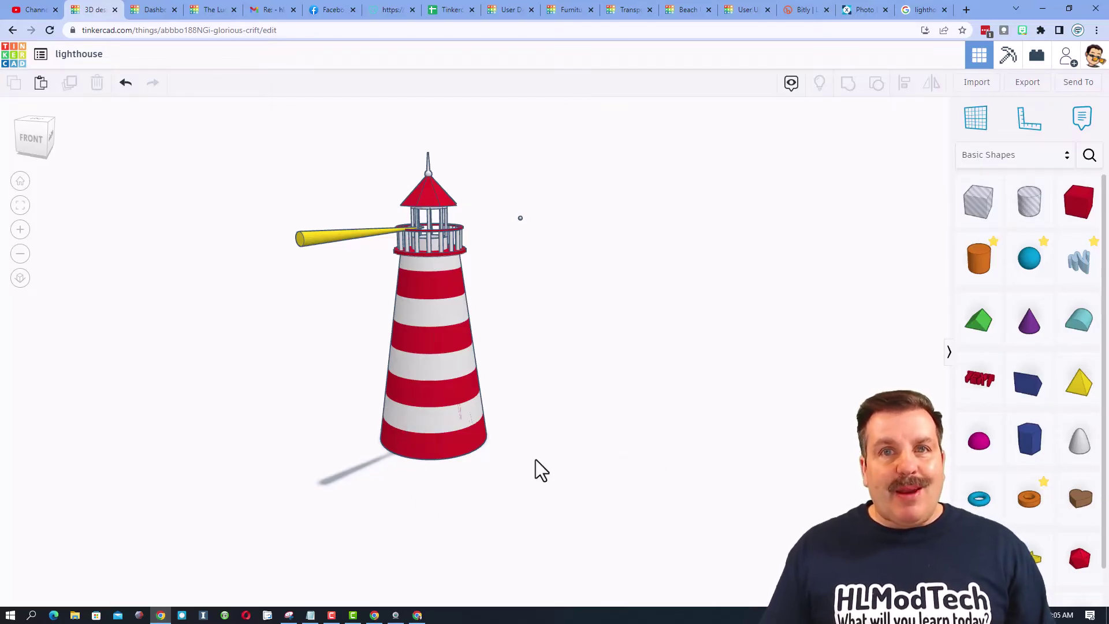
{"action": "right_click_drag", "start_coordinate": [535, 462], "coordinate": [629, 464]}
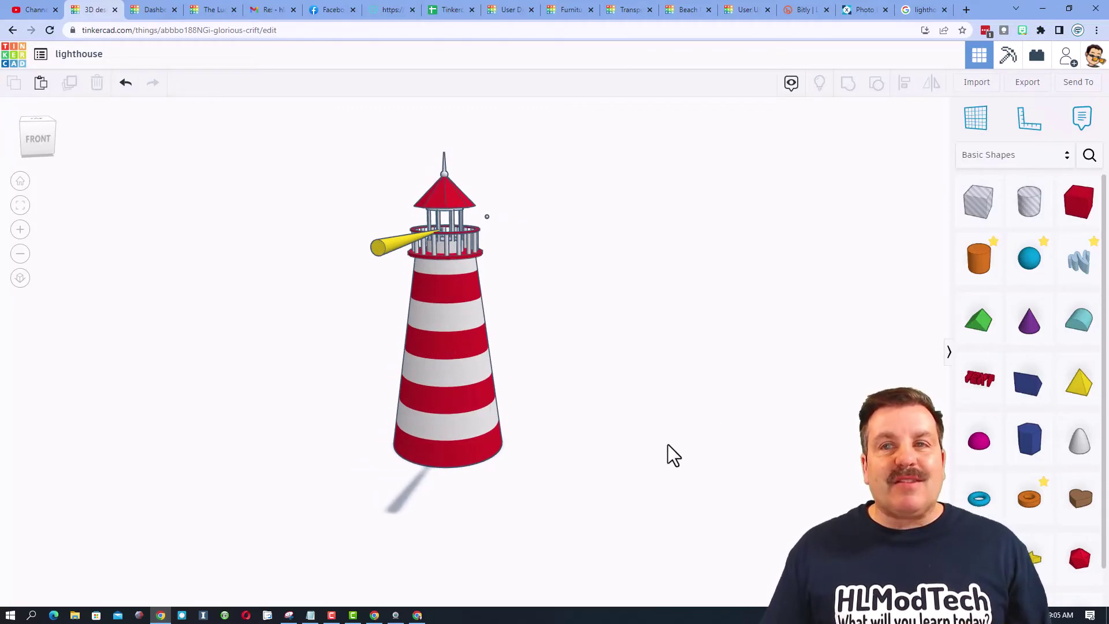
Search the community shapes for "rock", try a rock mountain beside the lighthouse, and remove it.
{"action": "left_click", "coordinate": [1089, 156]}
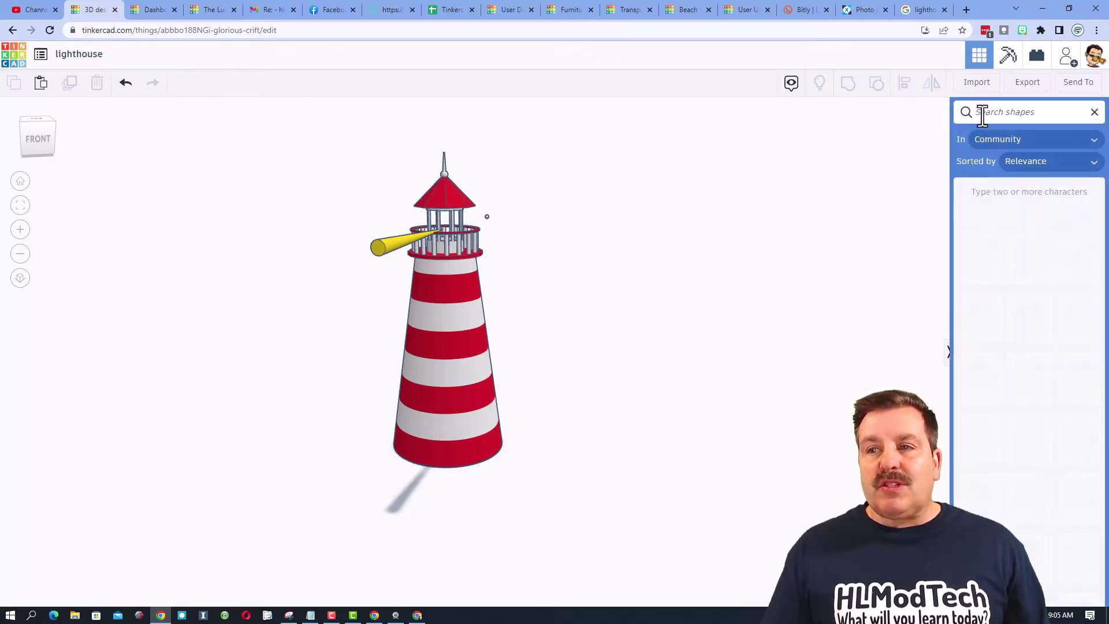
{"action": "type", "text": "ro"}
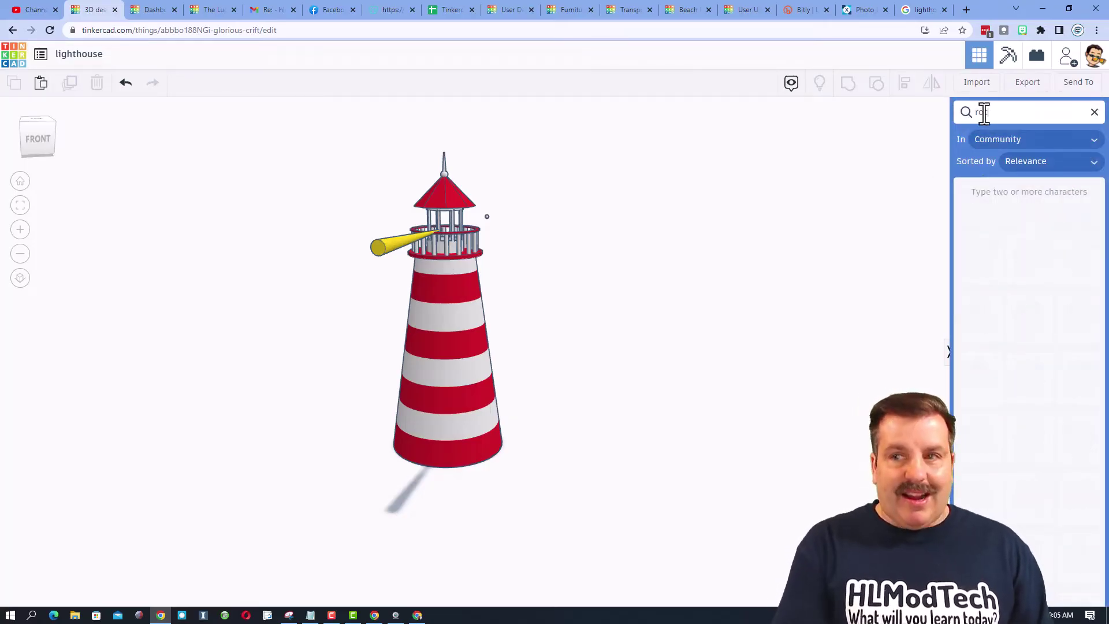
{"action": "type", "text": "ck"}
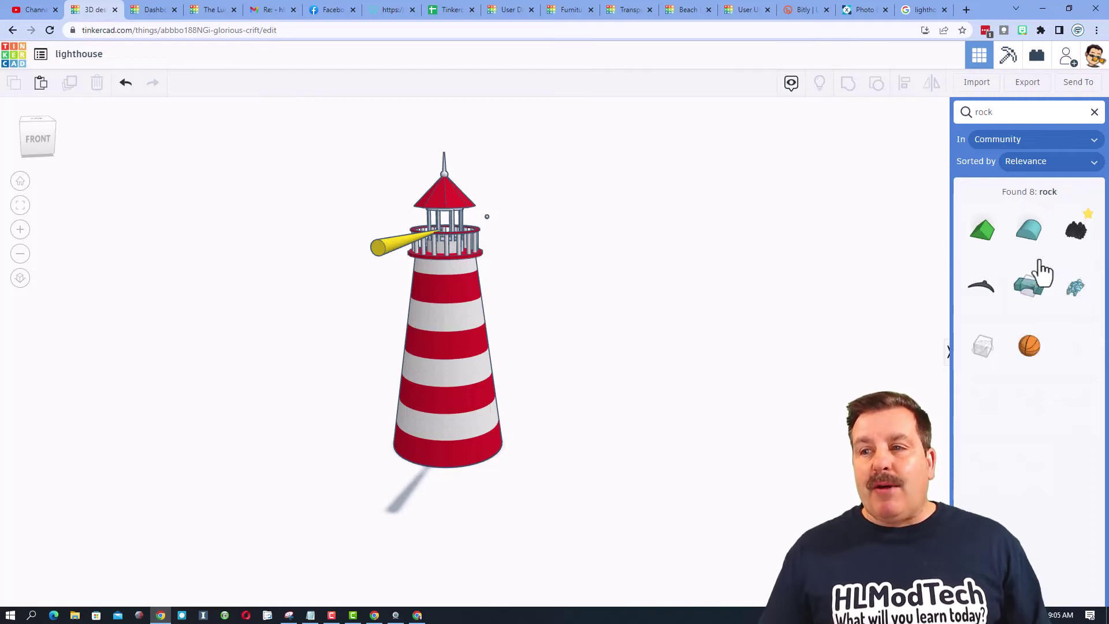
{"action": "left_click", "coordinate": [612, 430]}
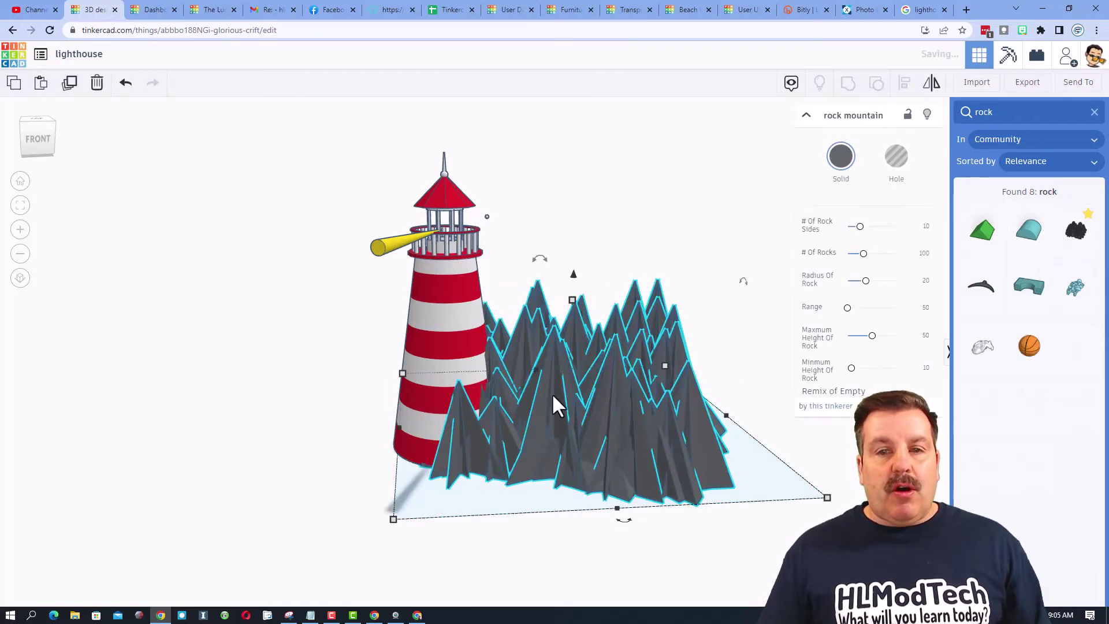
{"action": "key", "text": "Delete"}
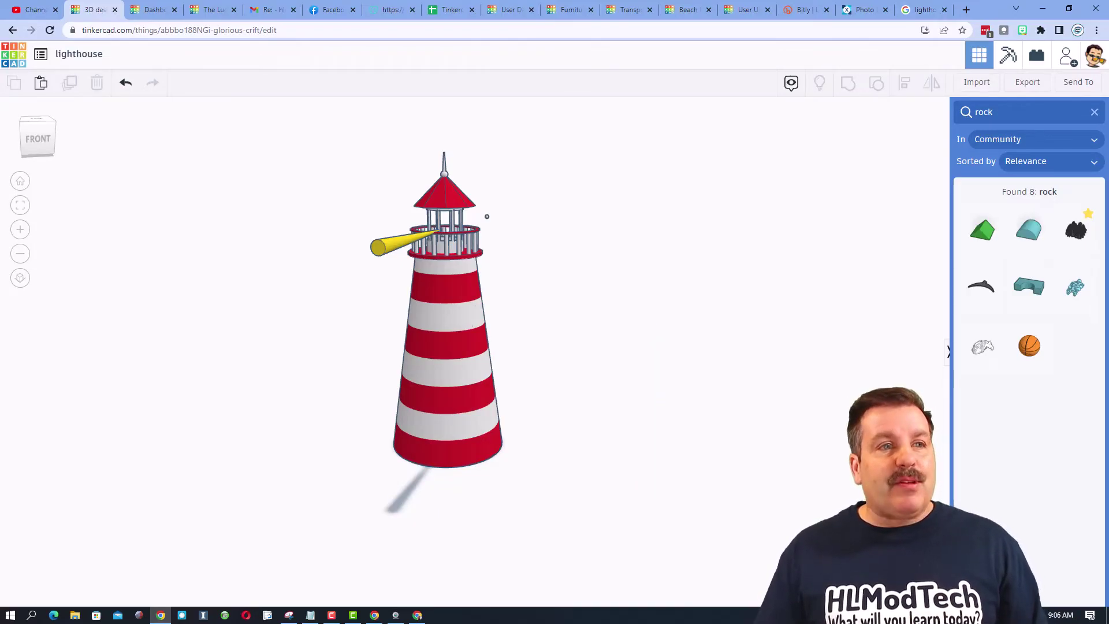
Return to the list of designs and open the lighthouse design's properties.
{"action": "left_click", "coordinate": [17, 58]}
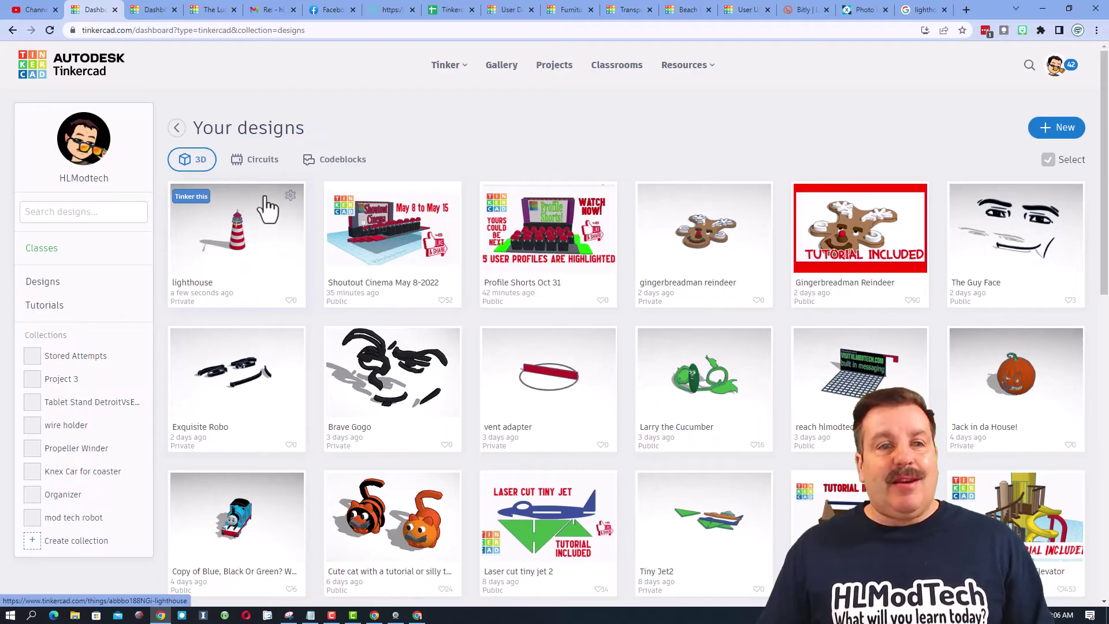
{"action": "left_click", "coordinate": [291, 195]}
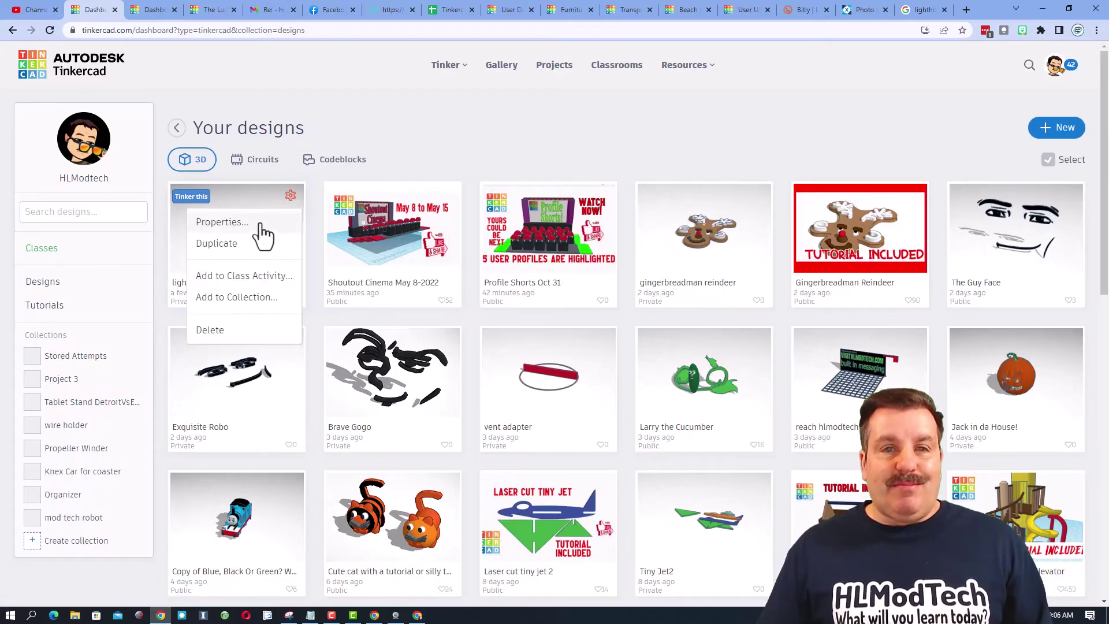
{"action": "left_click", "coordinate": [222, 223]}
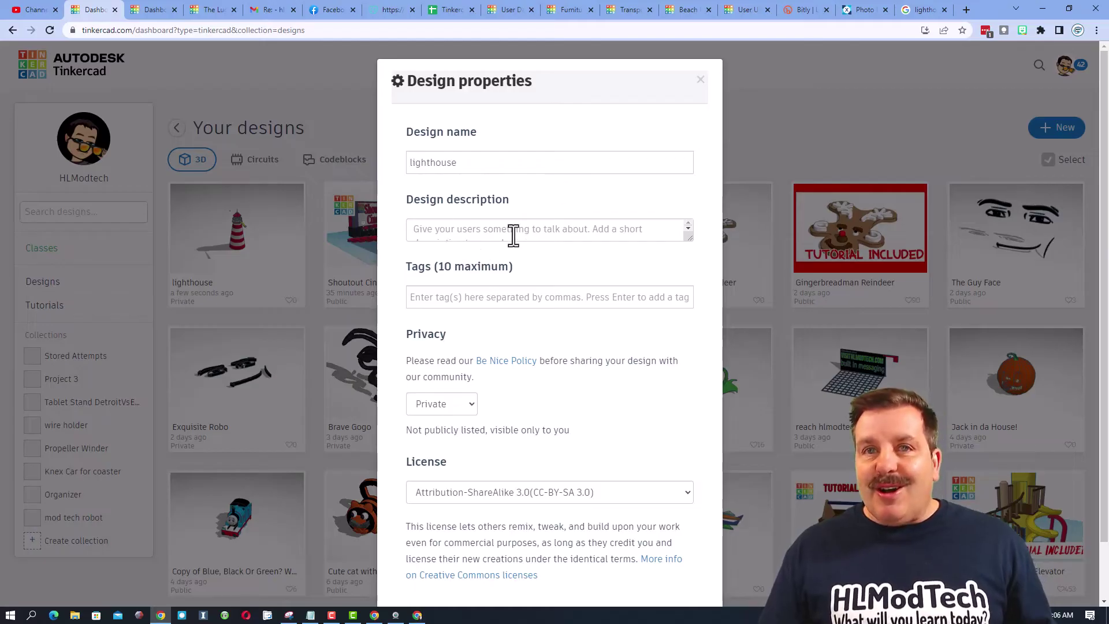
Add the tags hl modtech, fun, hlmodtech, tutorial, lesson and lighthouse to the design.
{"action": "left_click", "coordinate": [477, 301]}
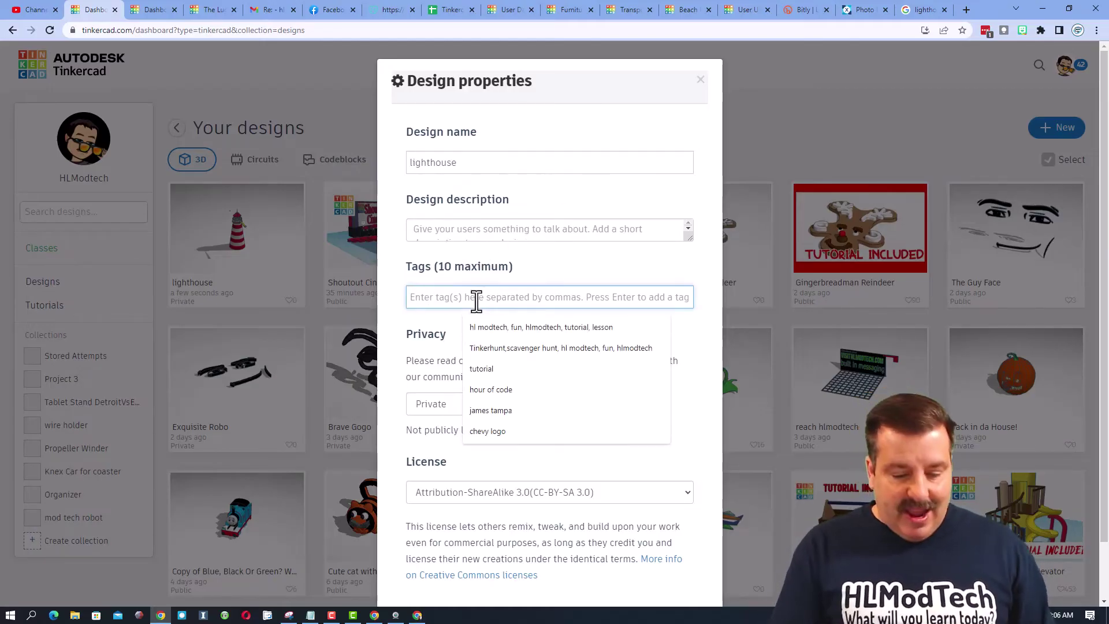
{"action": "left_click", "coordinate": [524, 327]}
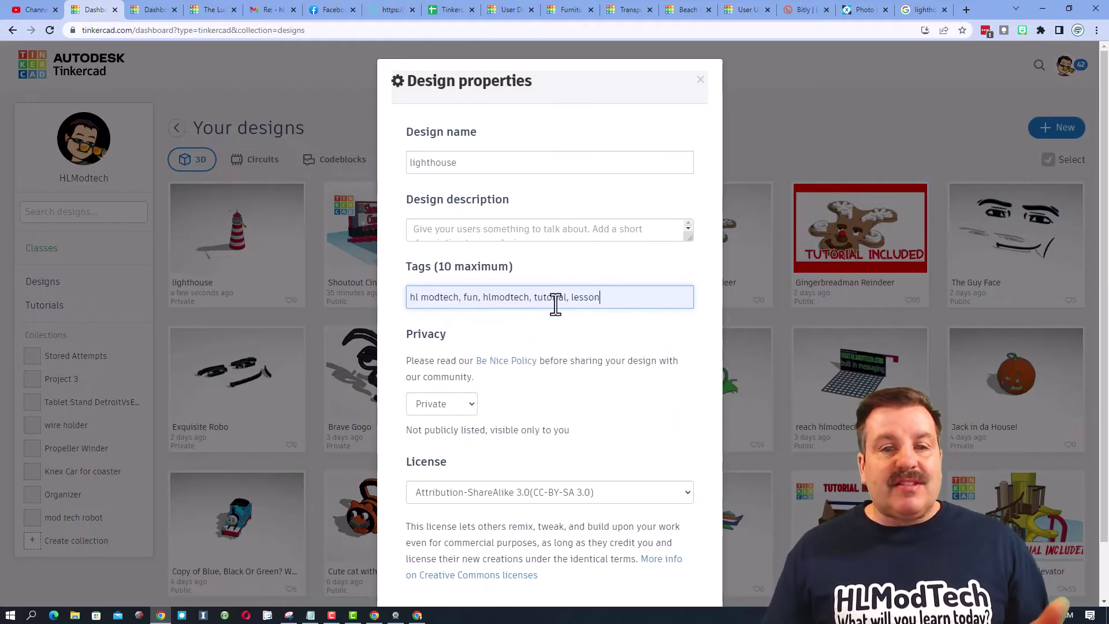
{"action": "key", "text": "Return"}
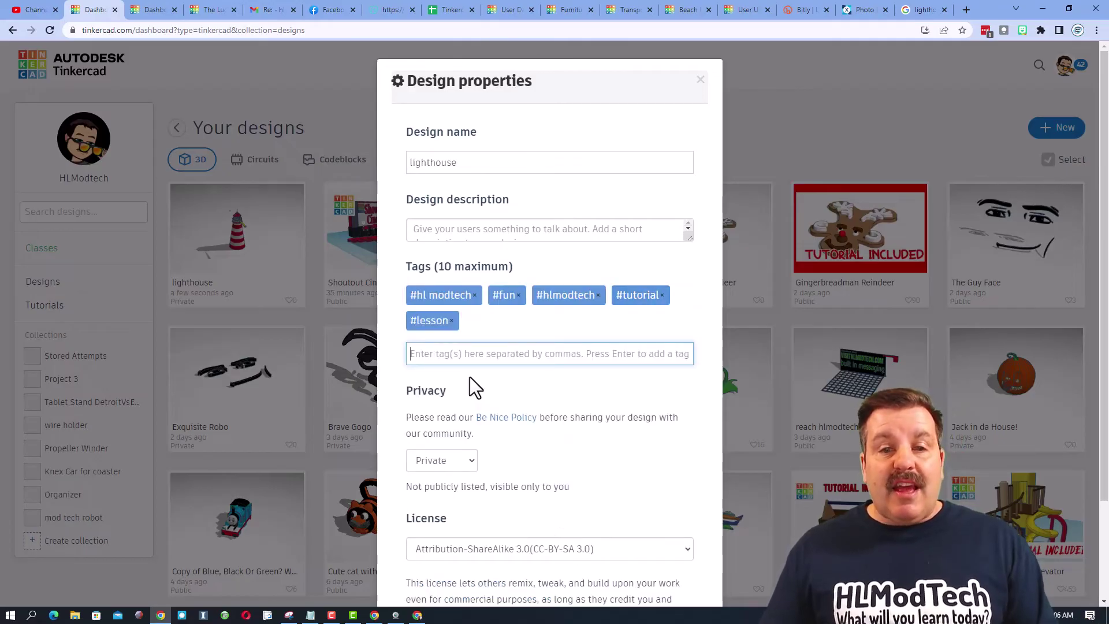
{"action": "left_click", "coordinate": [472, 354]}
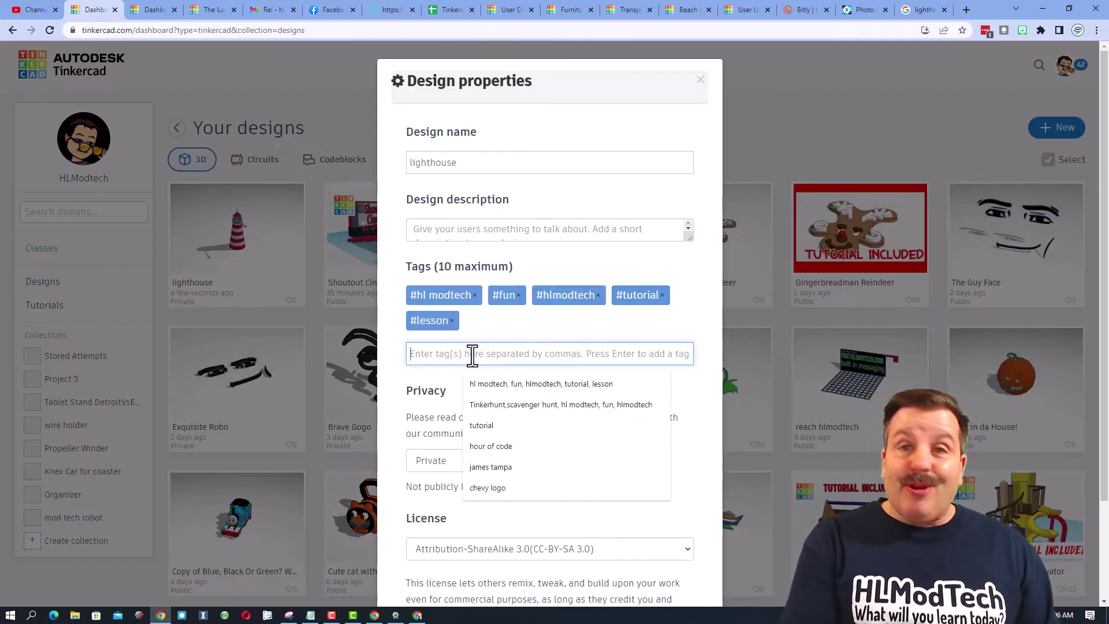
{"action": "type", "text": "lighthouse"}
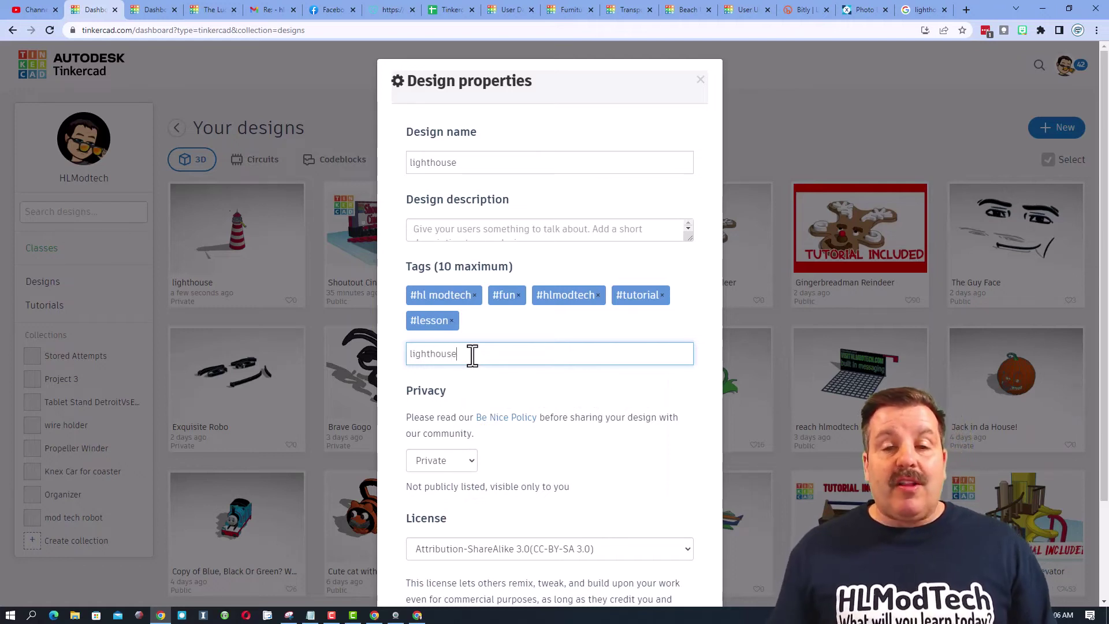
{"action": "key", "text": "Return"}
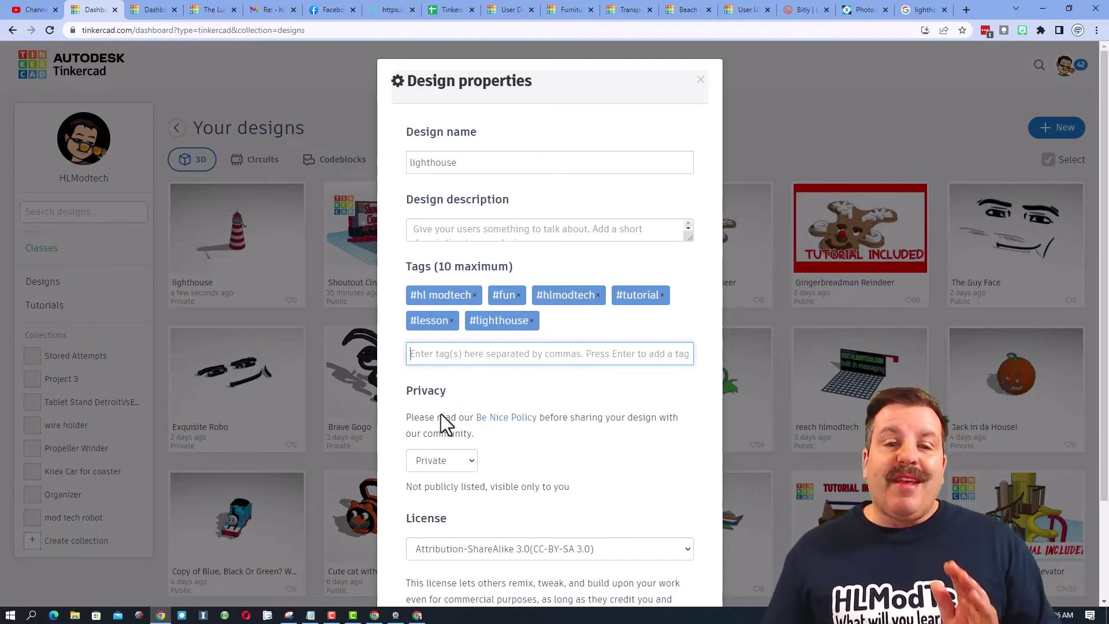
Make the design Public under the Attribution-NoDerivs 3.0 (CC-BY-ND 3.0) license and save the changes.
{"action": "left_click", "coordinate": [434, 458]}
{"action": "left_click", "coordinate": [436, 507]}
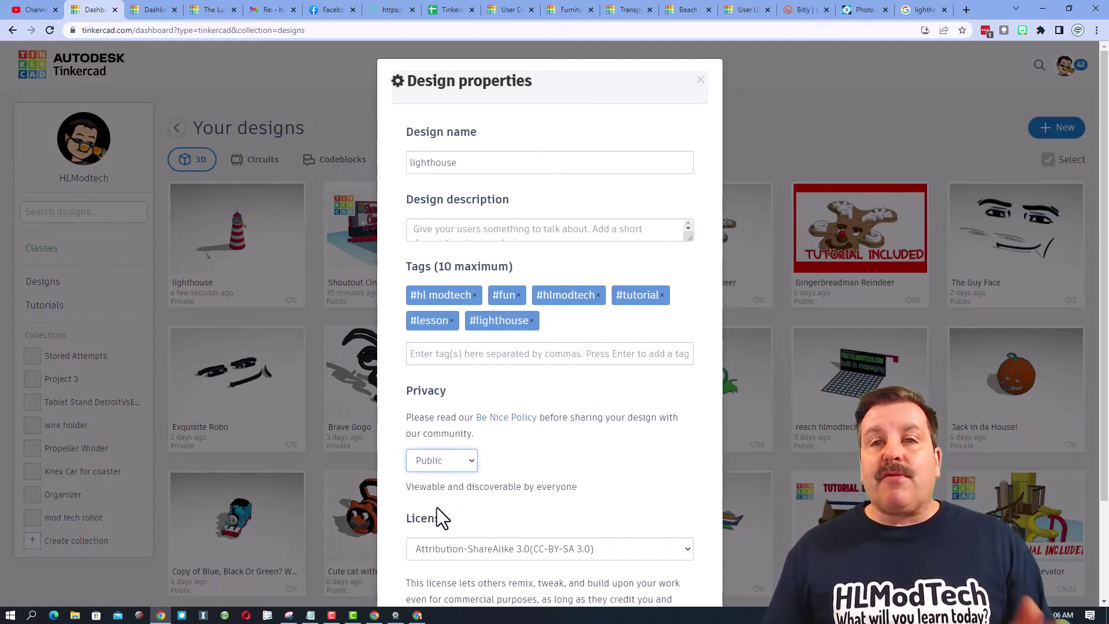
{"action": "scroll", "coordinate": [528, 458], "scroll_direction": "down", "scroll_amount": 2}
{"action": "left_click", "coordinate": [532, 438]}
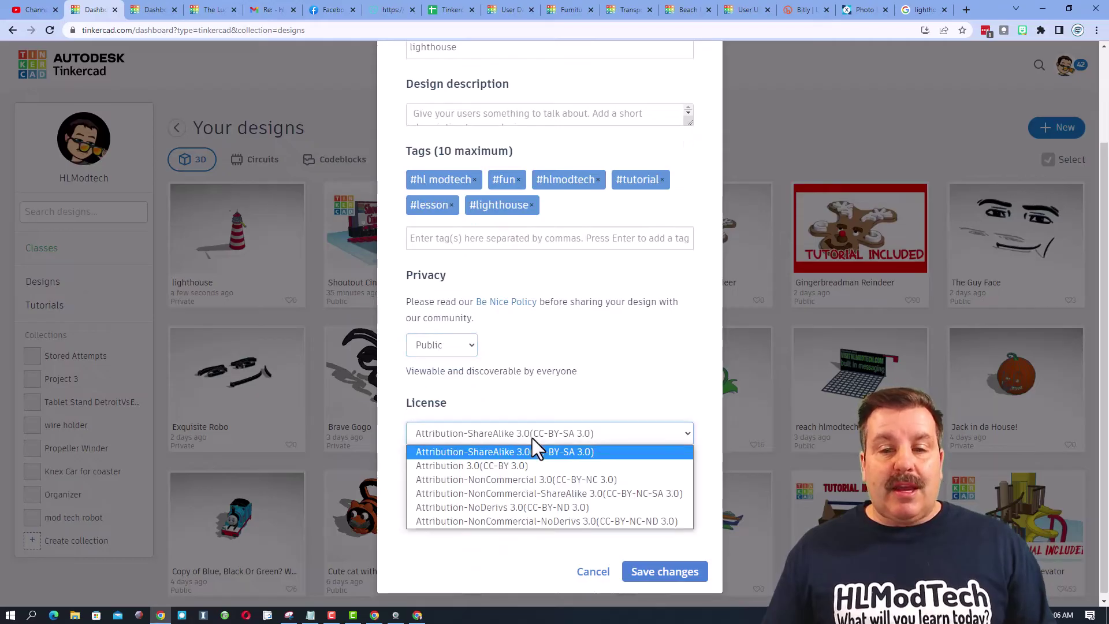
{"action": "left_click", "coordinate": [523, 510]}
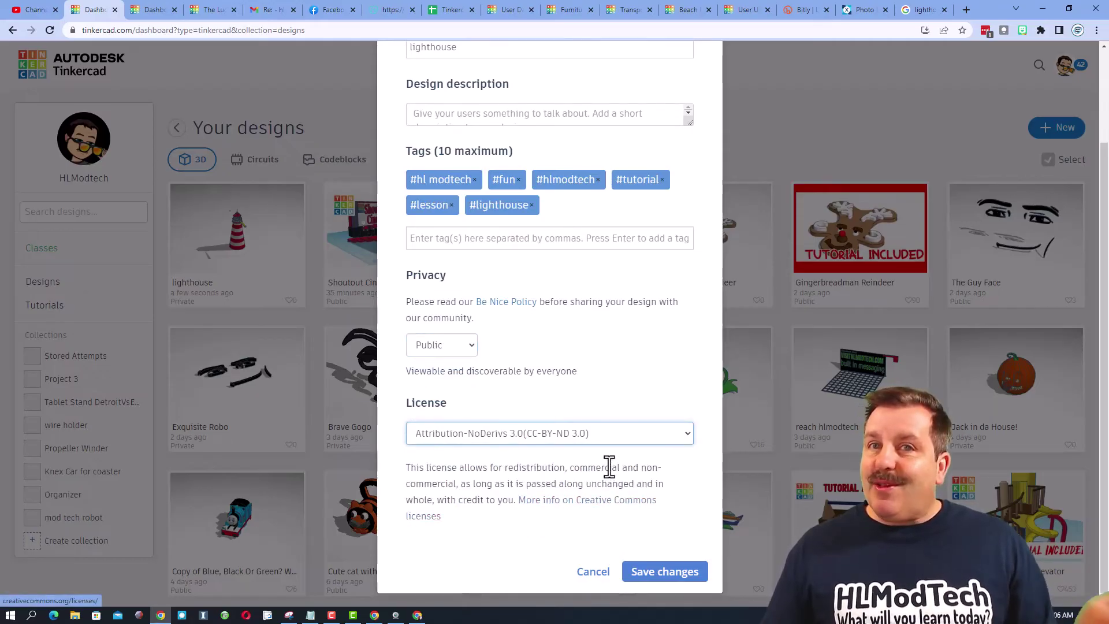
{"action": "left_click", "coordinate": [644, 569]}
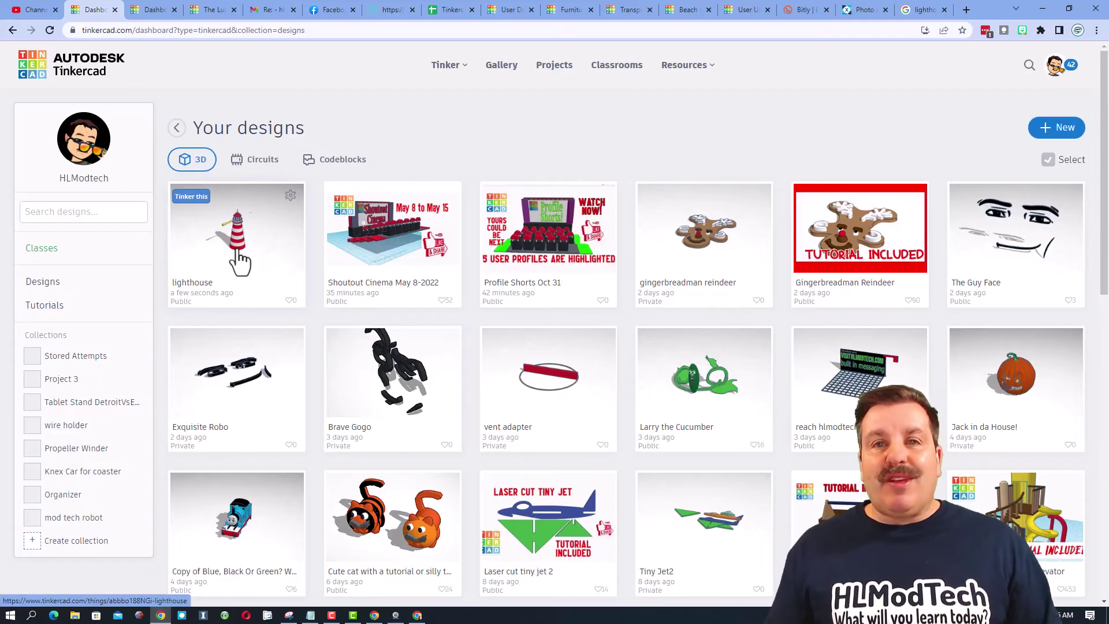
Open the Community gallery of shared designs.
{"action": "left_click", "coordinate": [511, 70]}
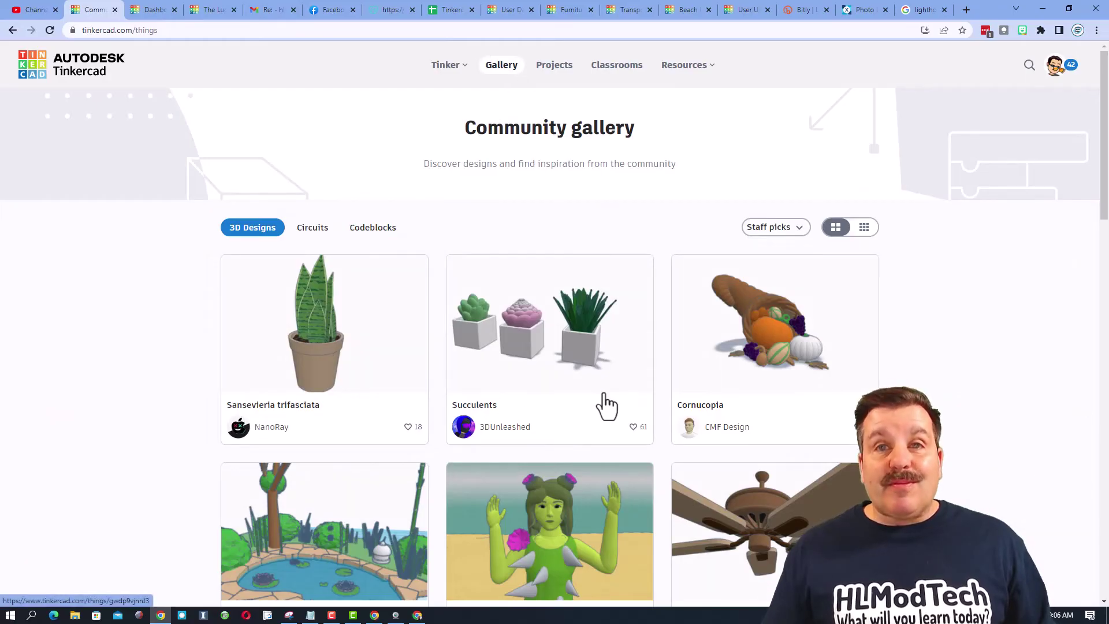
Sort the gallery's 3D designs by Recent and open the page of the Bombul-Kasi design.
{"action": "left_click", "coordinate": [772, 227]}
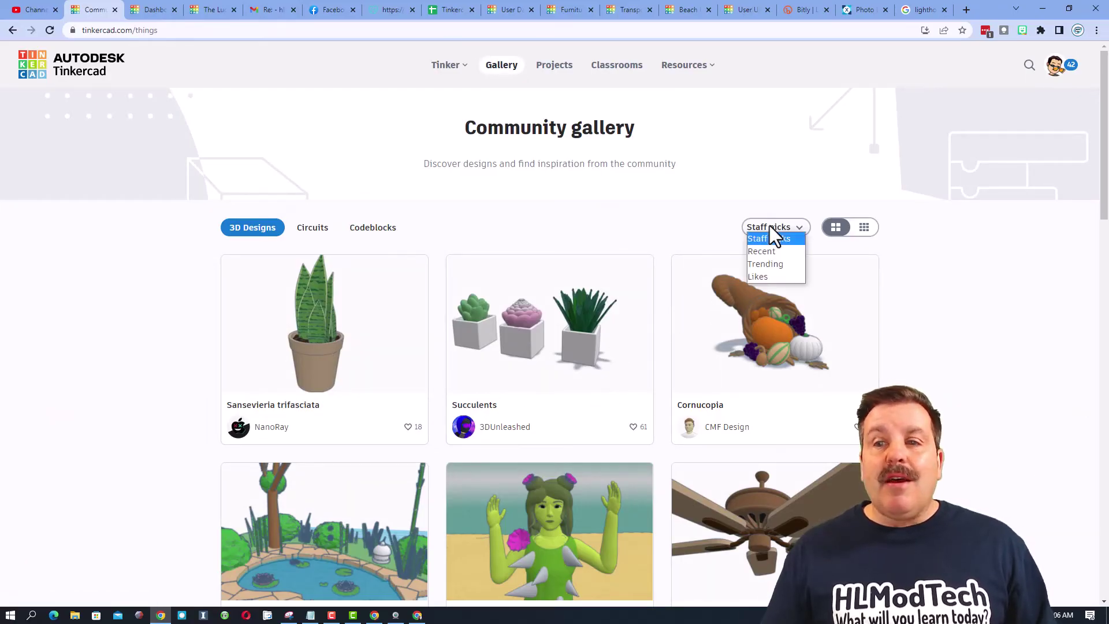
{"action": "left_click", "coordinate": [764, 255]}
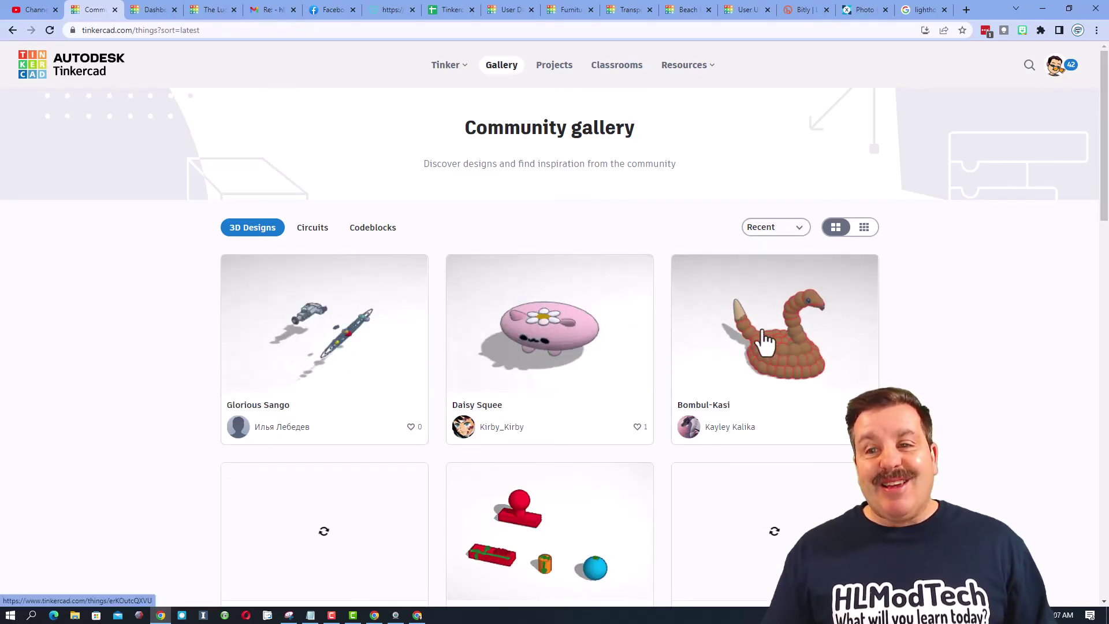
{"action": "left_click", "coordinate": [763, 356]}
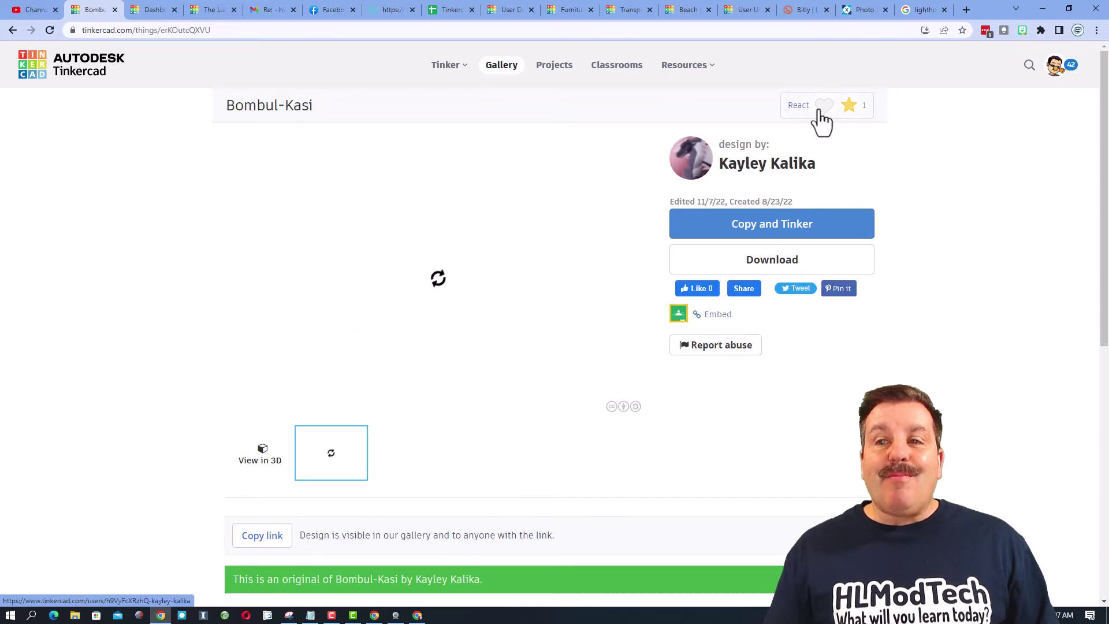
{"action": "mouse_move", "coordinate": [818, 119]}
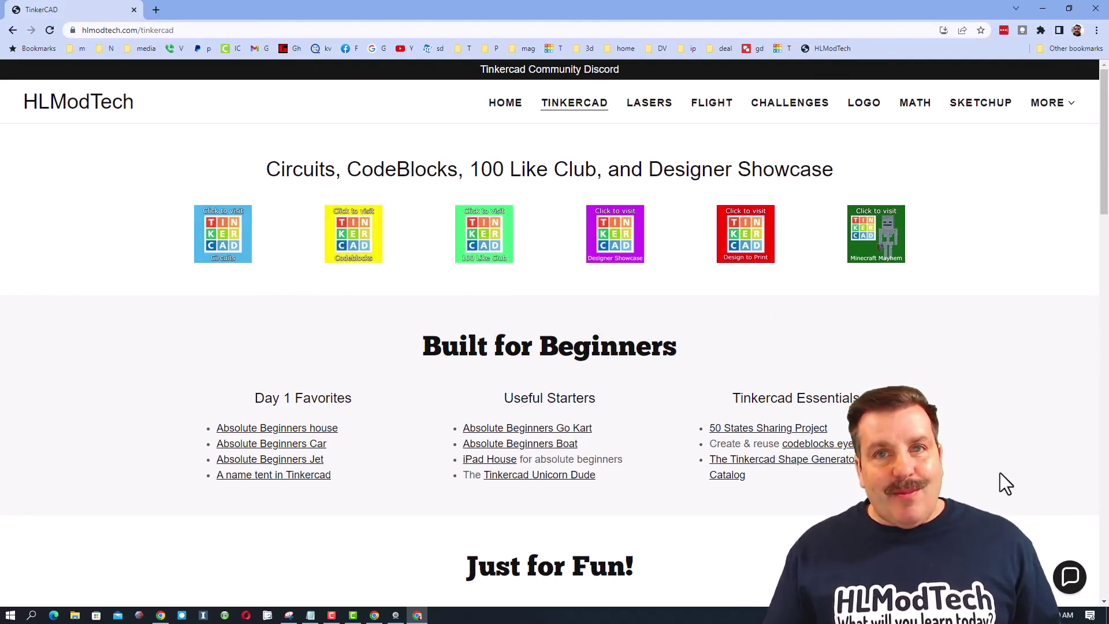
Open and close the contact chat on the HLModTech Tinkercad page, and view the Tinkercad Community Discord invitation.
{"action": "left_click", "coordinate": [1069, 576]}
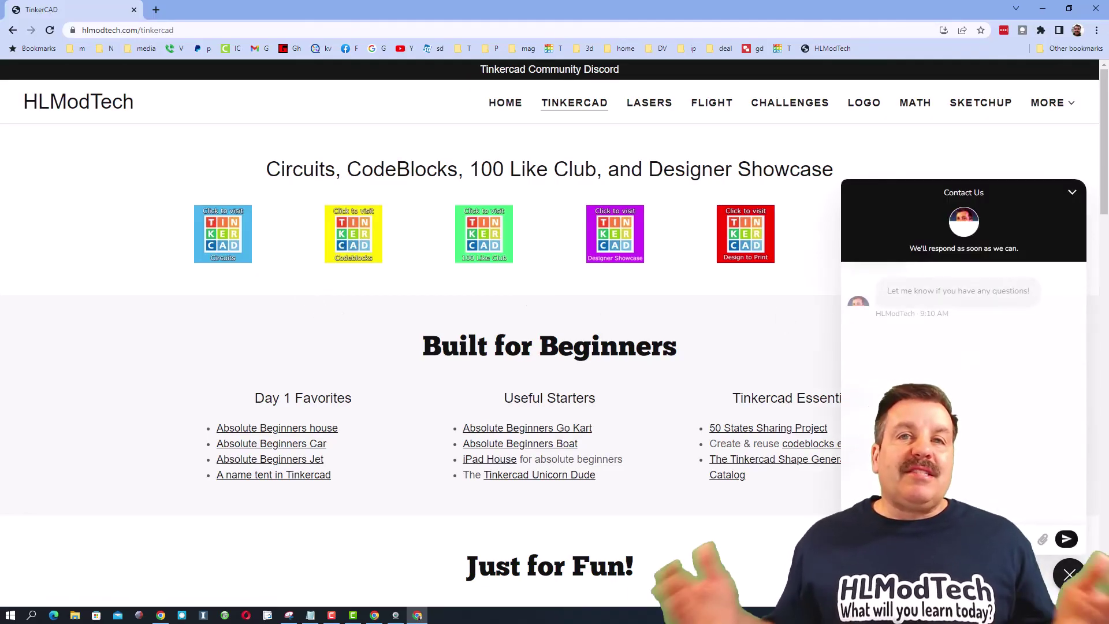
{"action": "left_click", "coordinate": [1069, 574]}
{"action": "left_click_drag", "start_coordinate": [418, 45], "coordinate": [686, 45]}
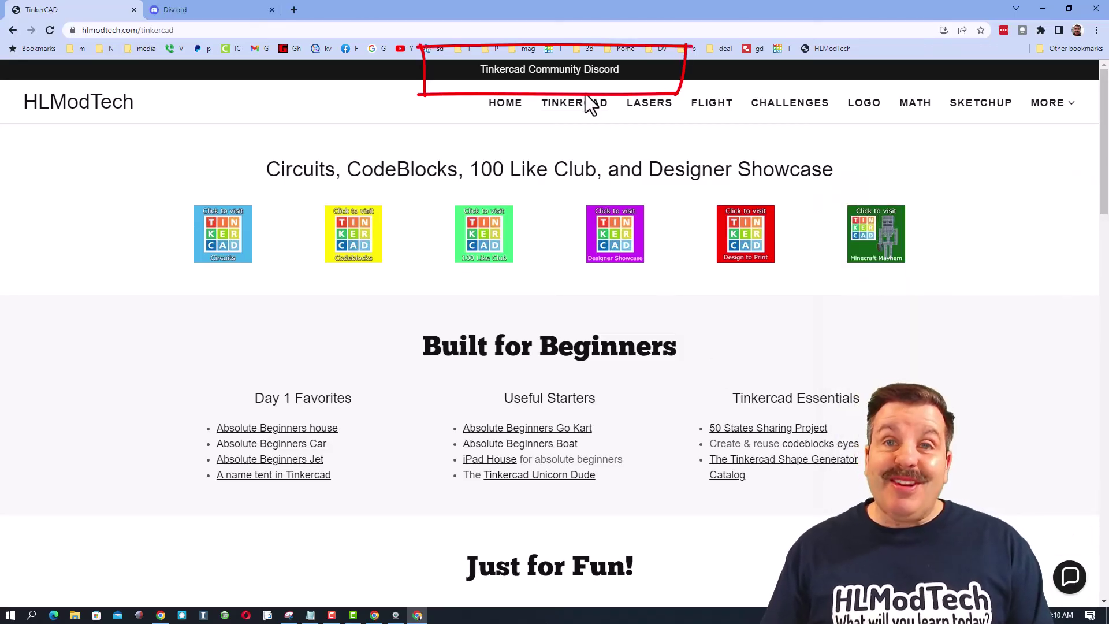
{"action": "key", "text": "ctrl+Tab"}
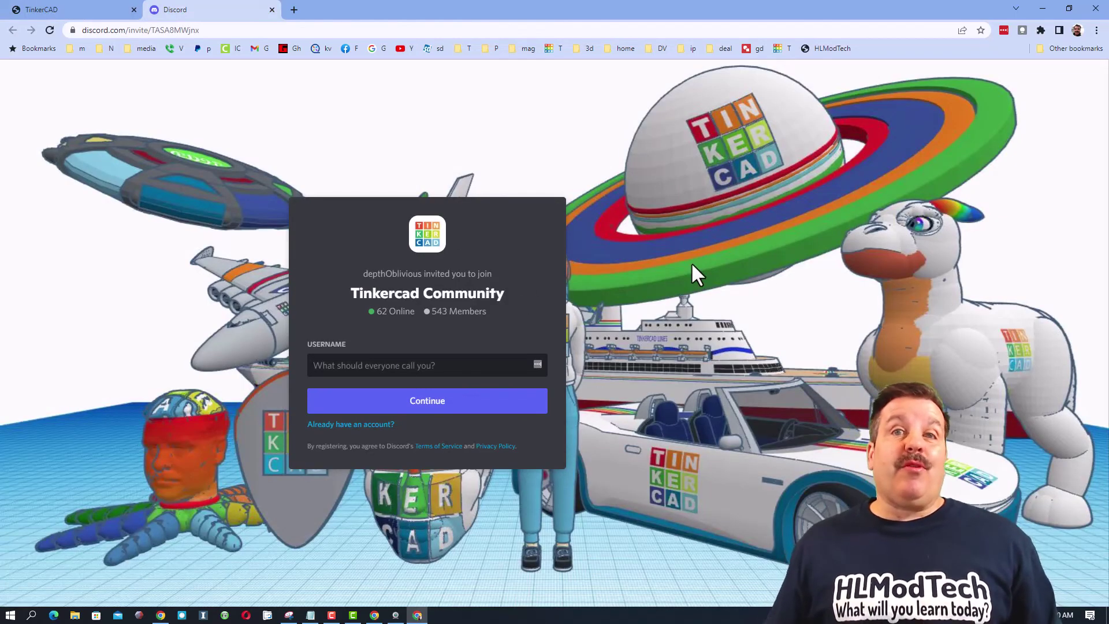